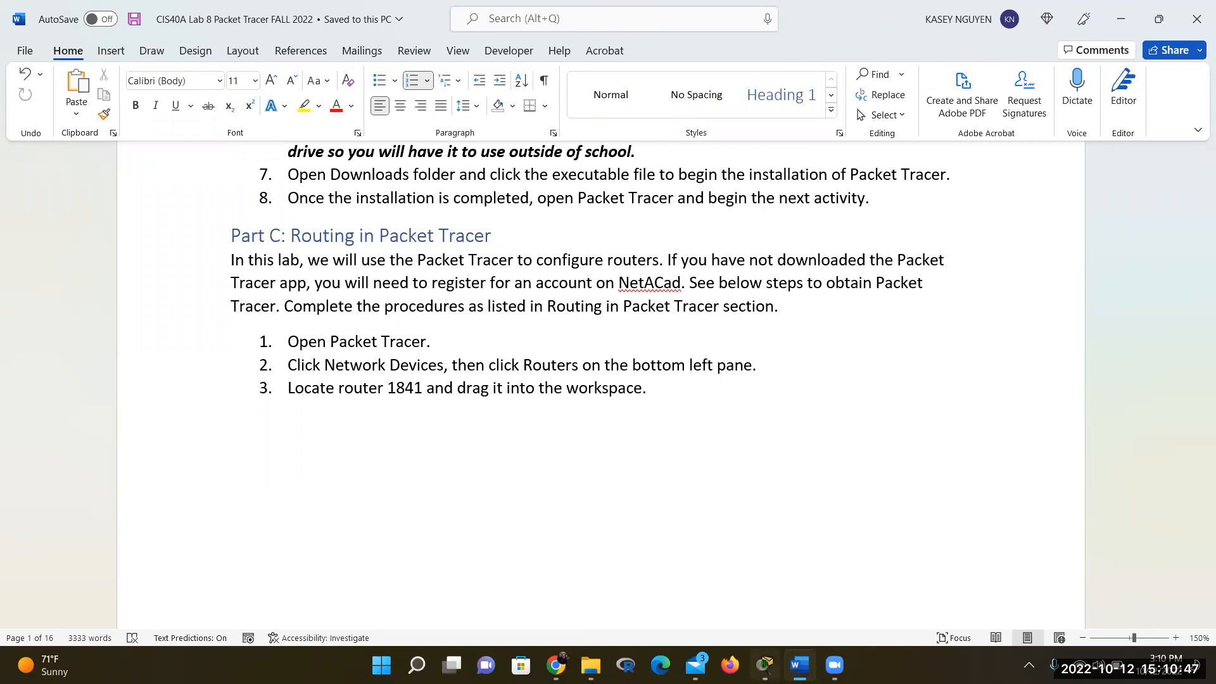
Switch from the Word lab document to the empty Cisco Packet Tracer workspace
key("alt+Tab")
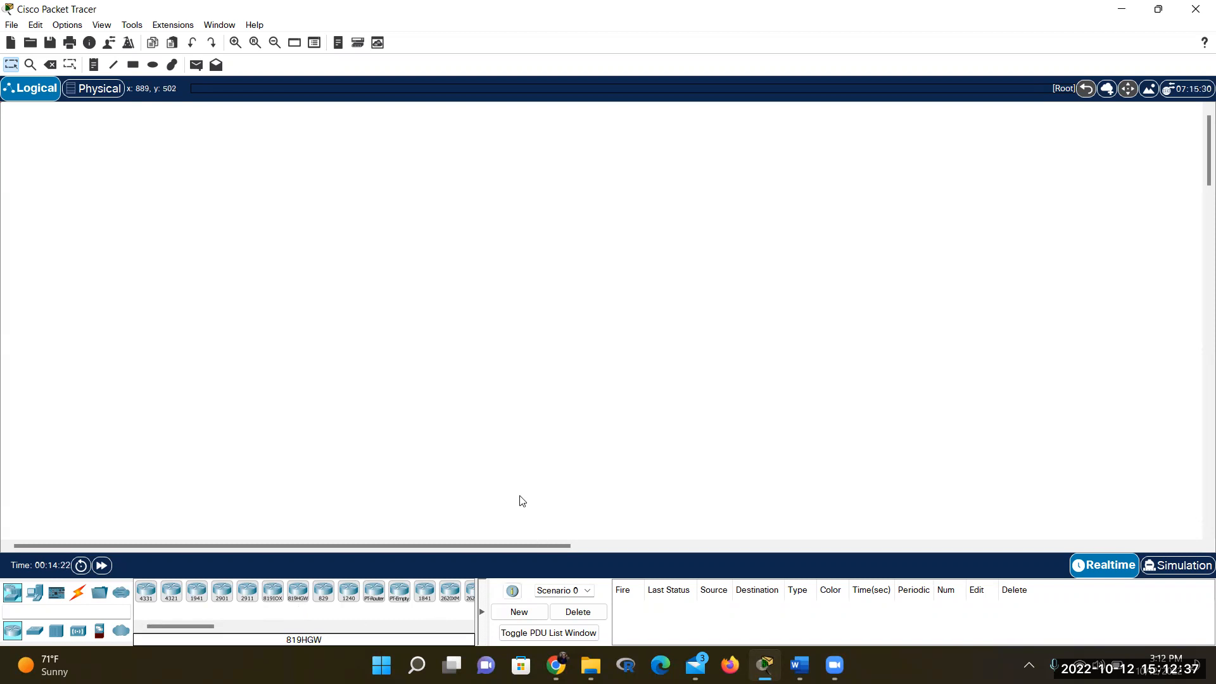
scroll(380, 524, "down", 3)
left_click(800, 664)
scroll(589, 267, "down", 2)
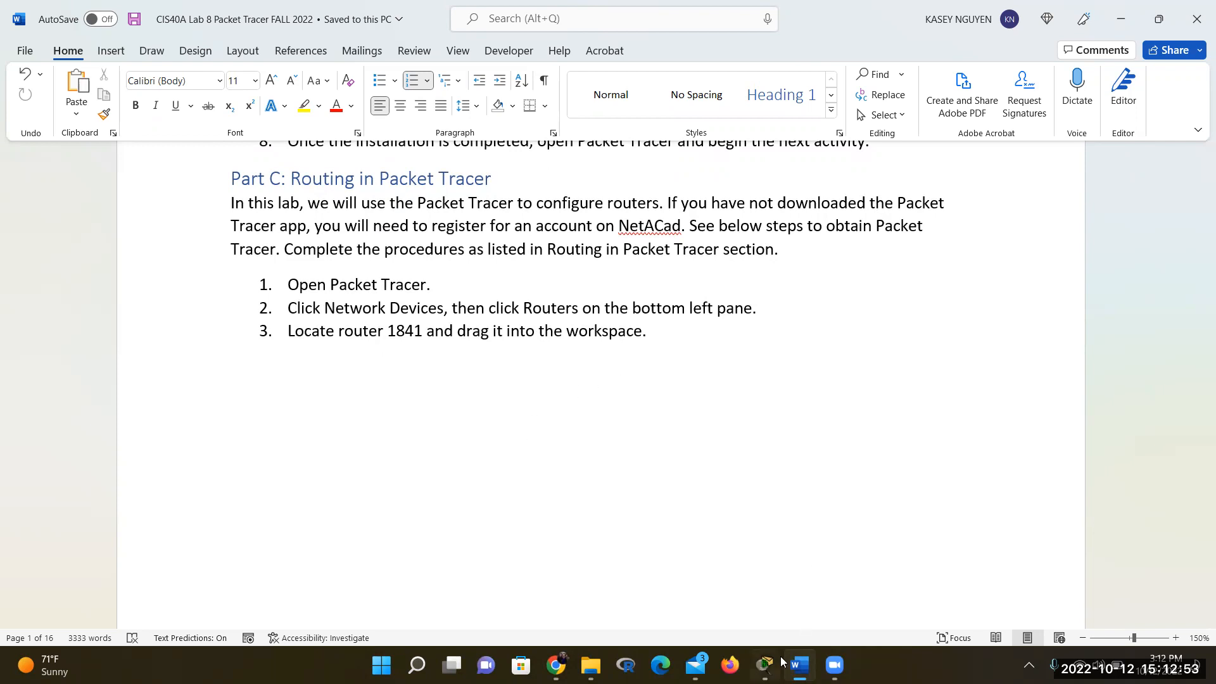
left_click(764, 666)
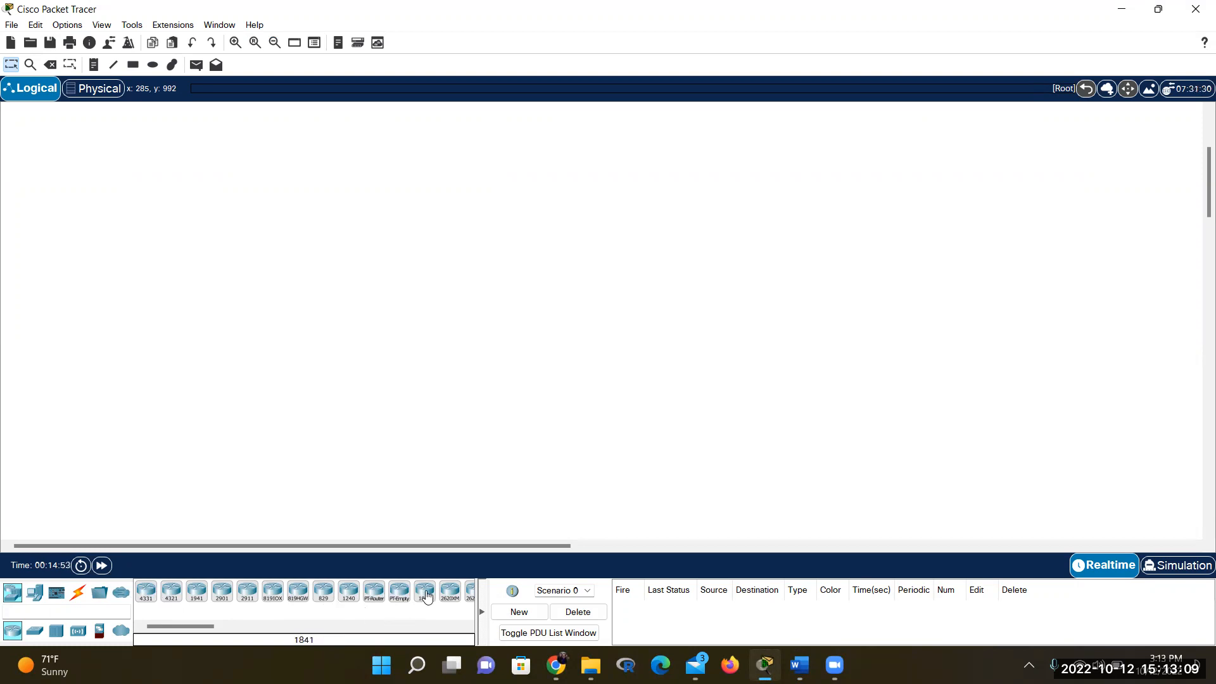
left_click_drag(427, 595, 427, 312)
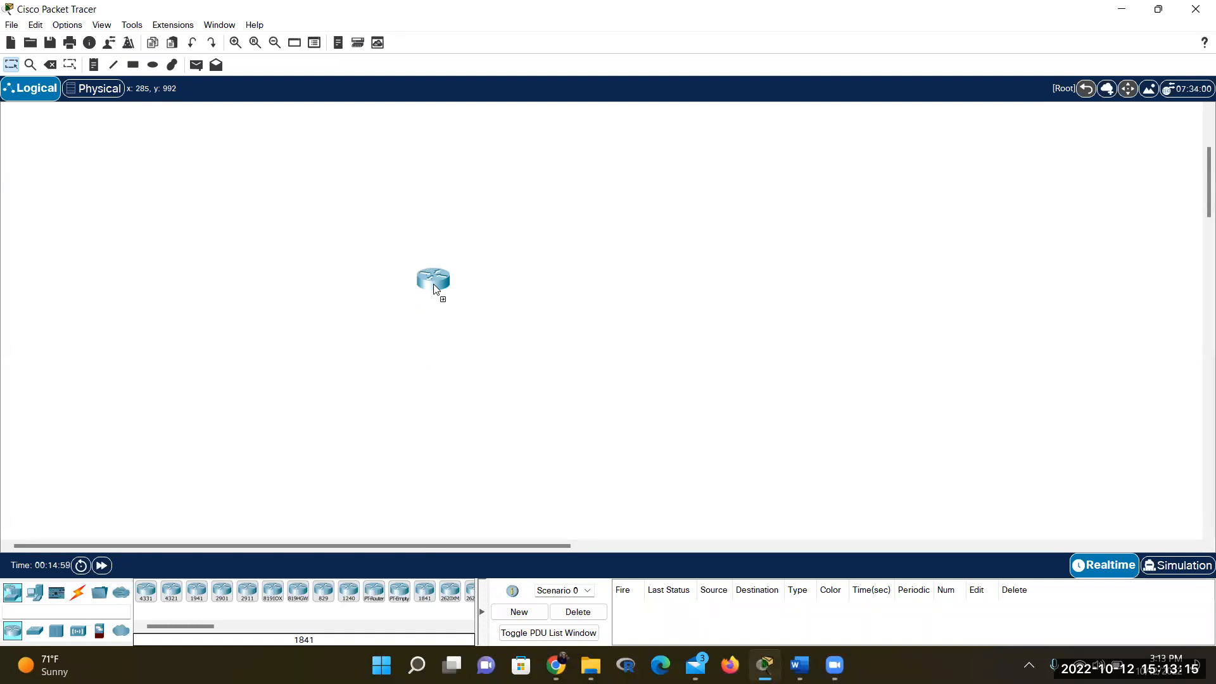
Place an 1841 router on the workspace as Router0 and open its device window
left_click(434, 285)
double_click(434, 289)
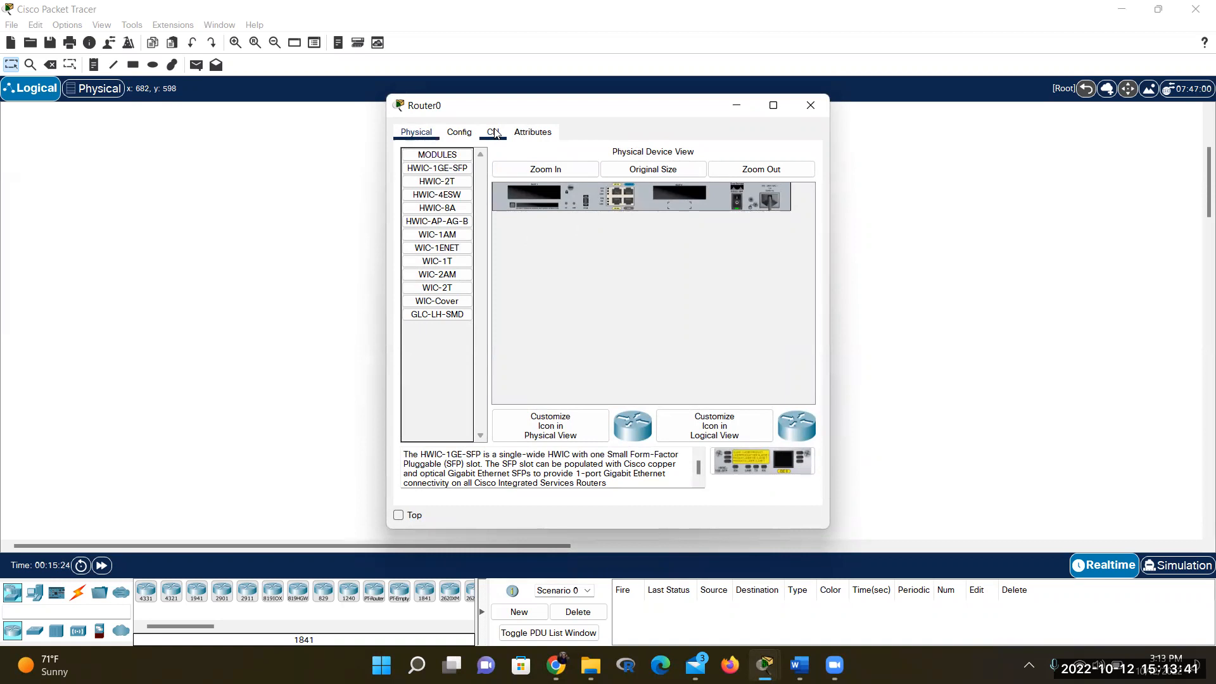
left_click(234, 388)
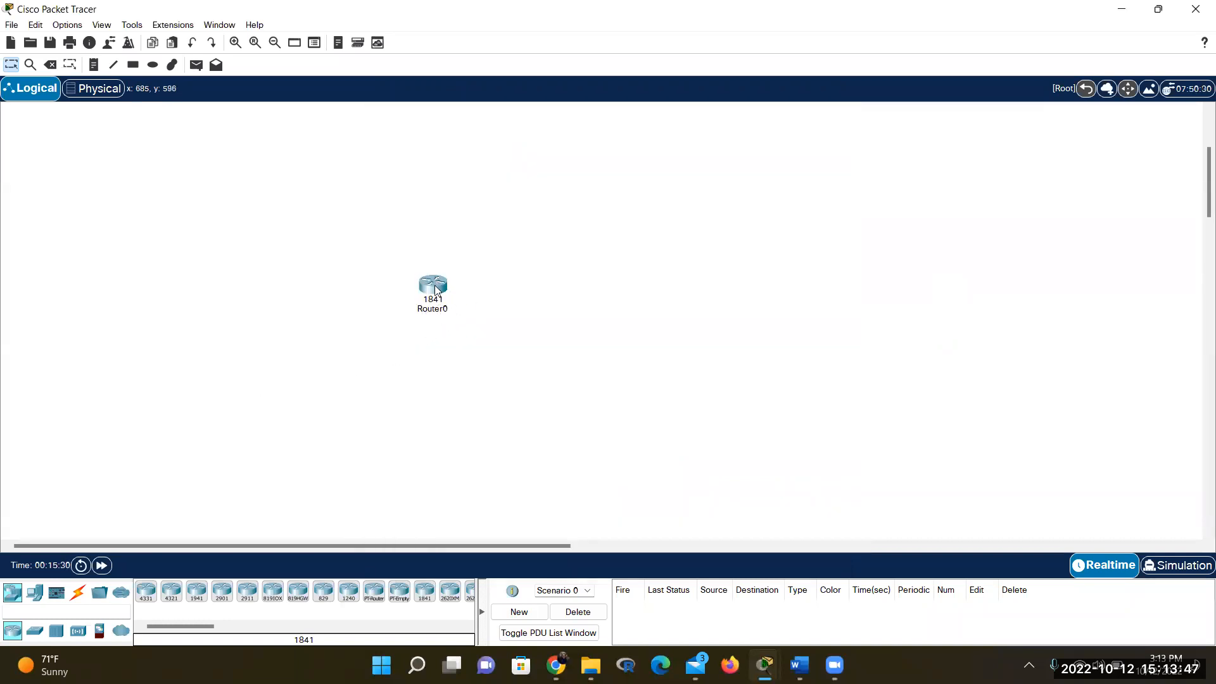
left_click(437, 288)
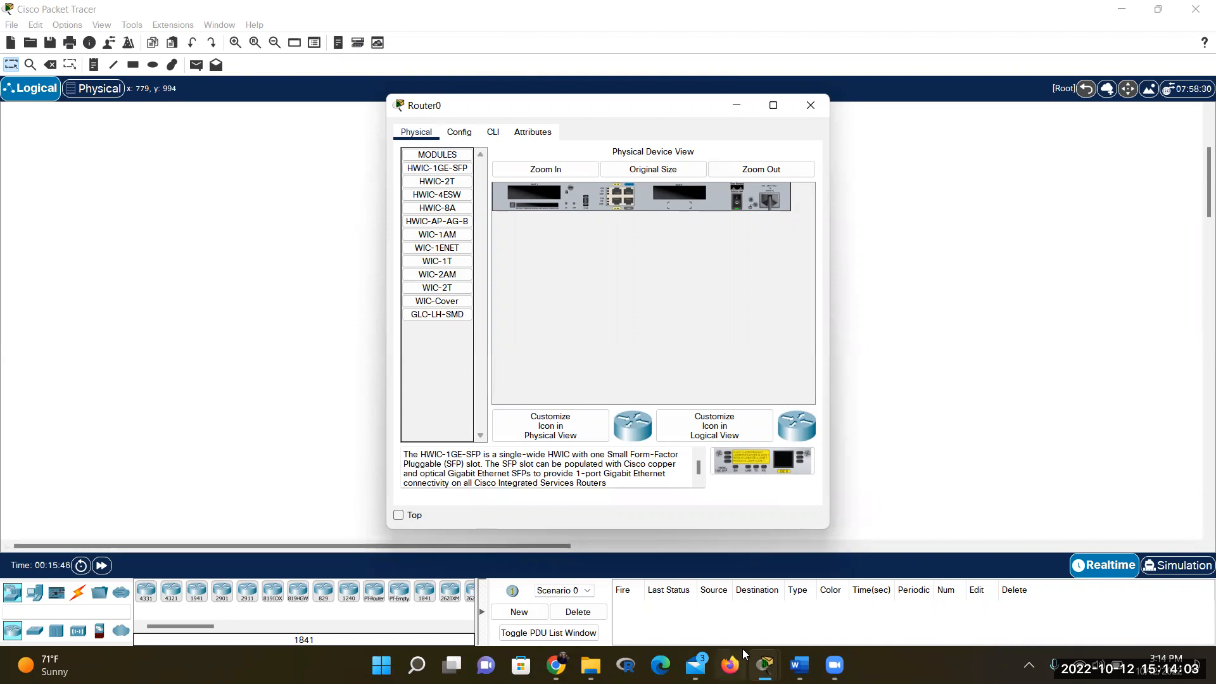
Review the lab steps in Word, checking the router model in step 3
left_click(799, 665)
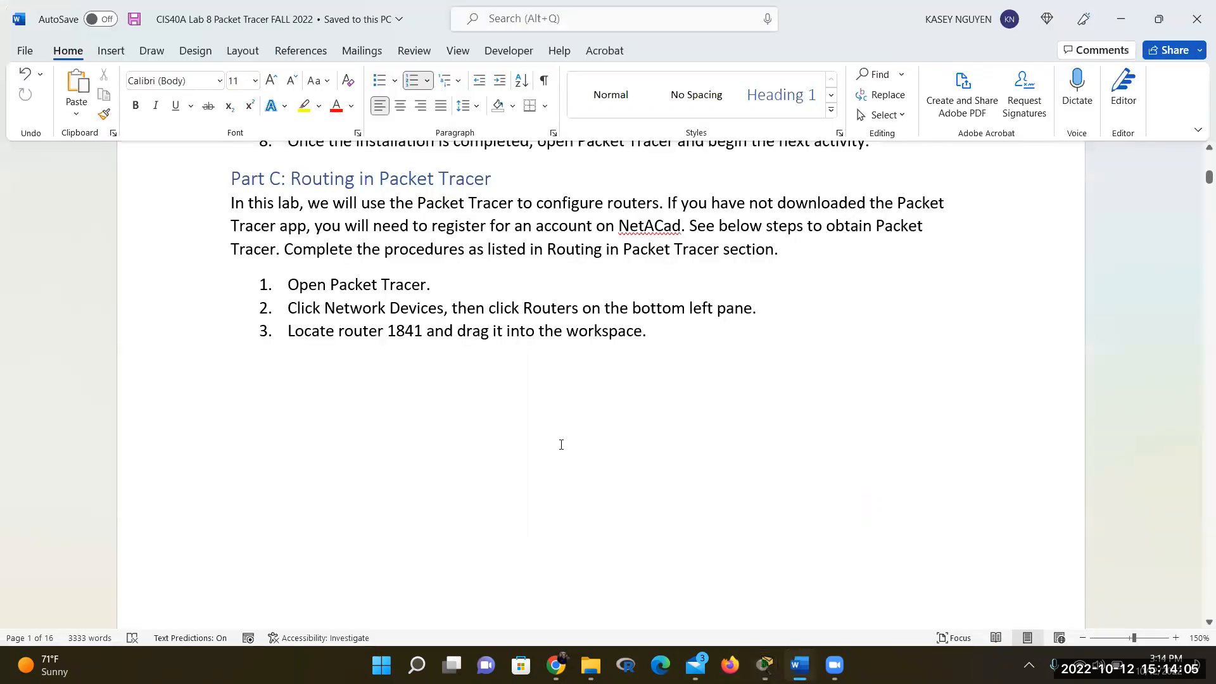
scroll(562, 444, "down", 1)
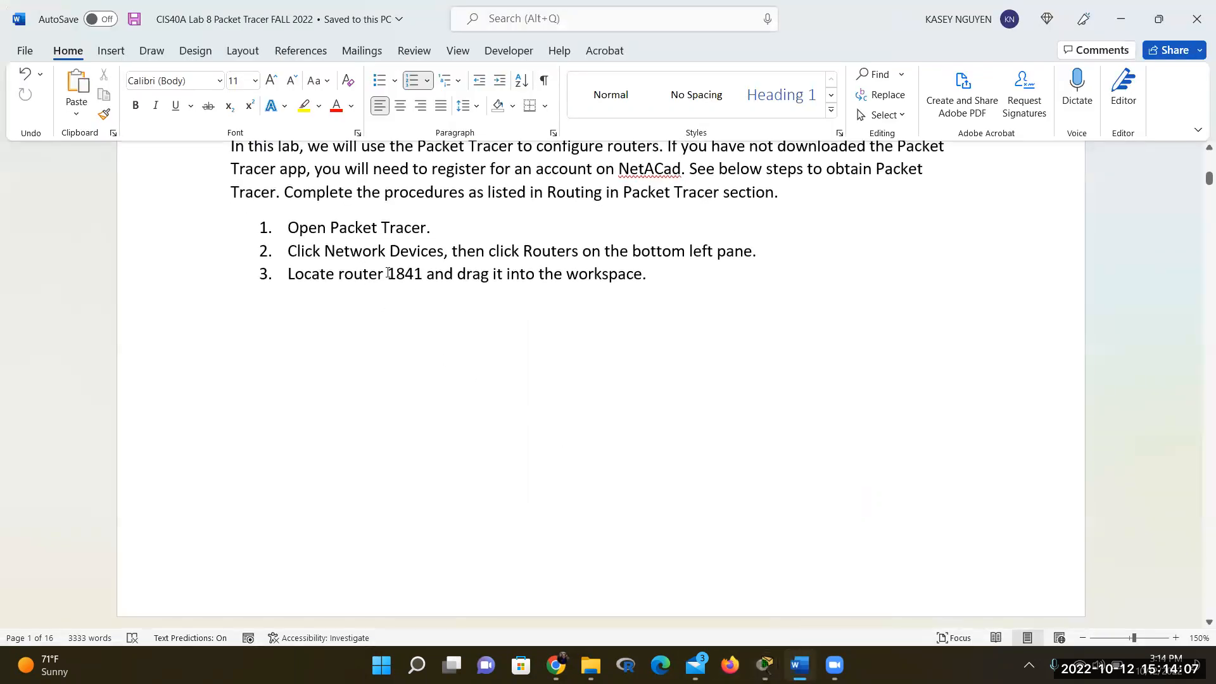
left_click_drag(387, 273, 417, 273)
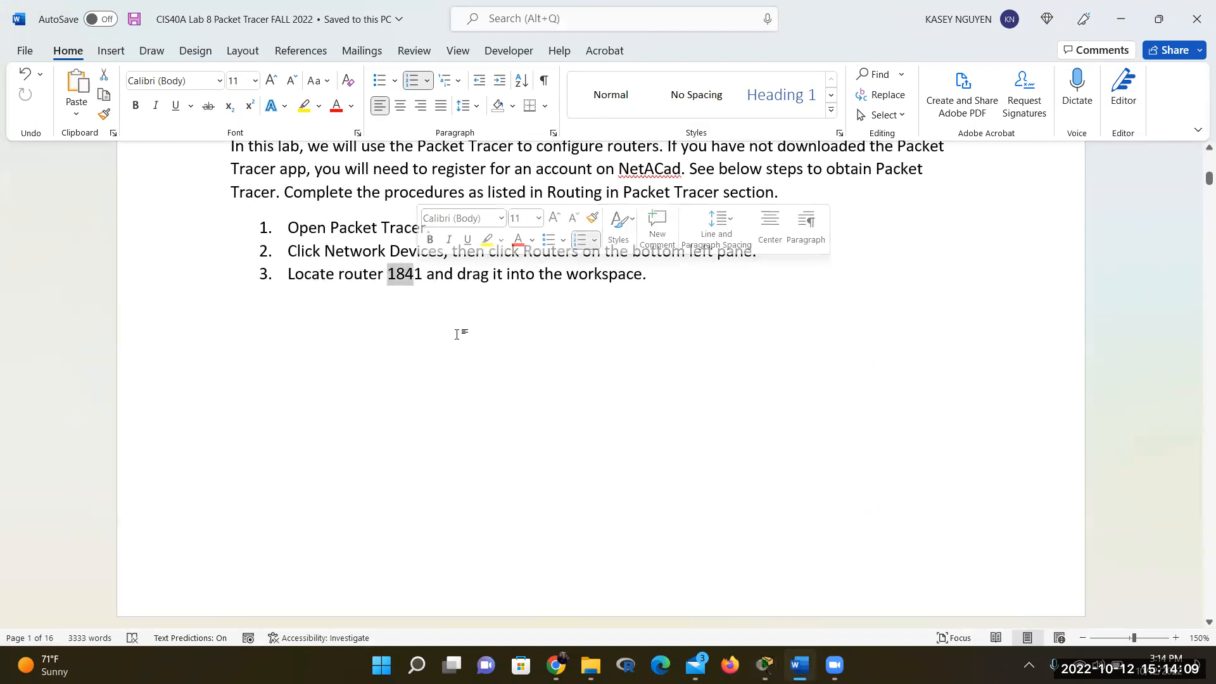
left_click(482, 310)
scroll(492, 310, "down", 6)
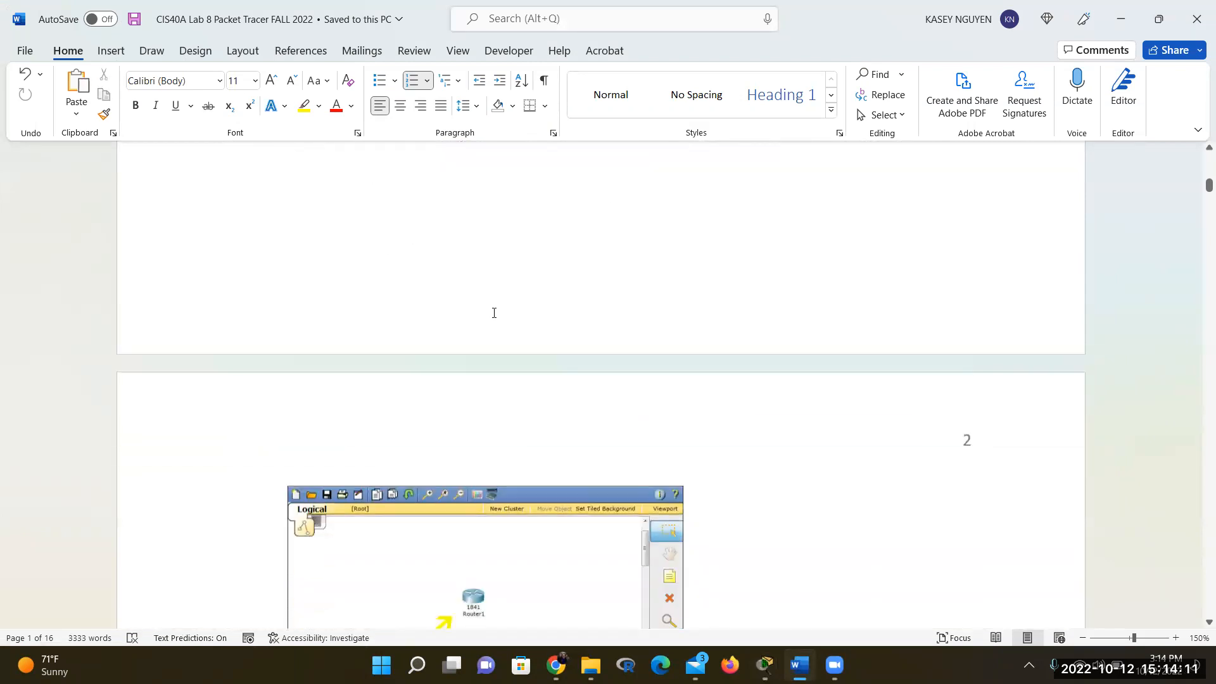
scroll(493, 315, "down", 4)
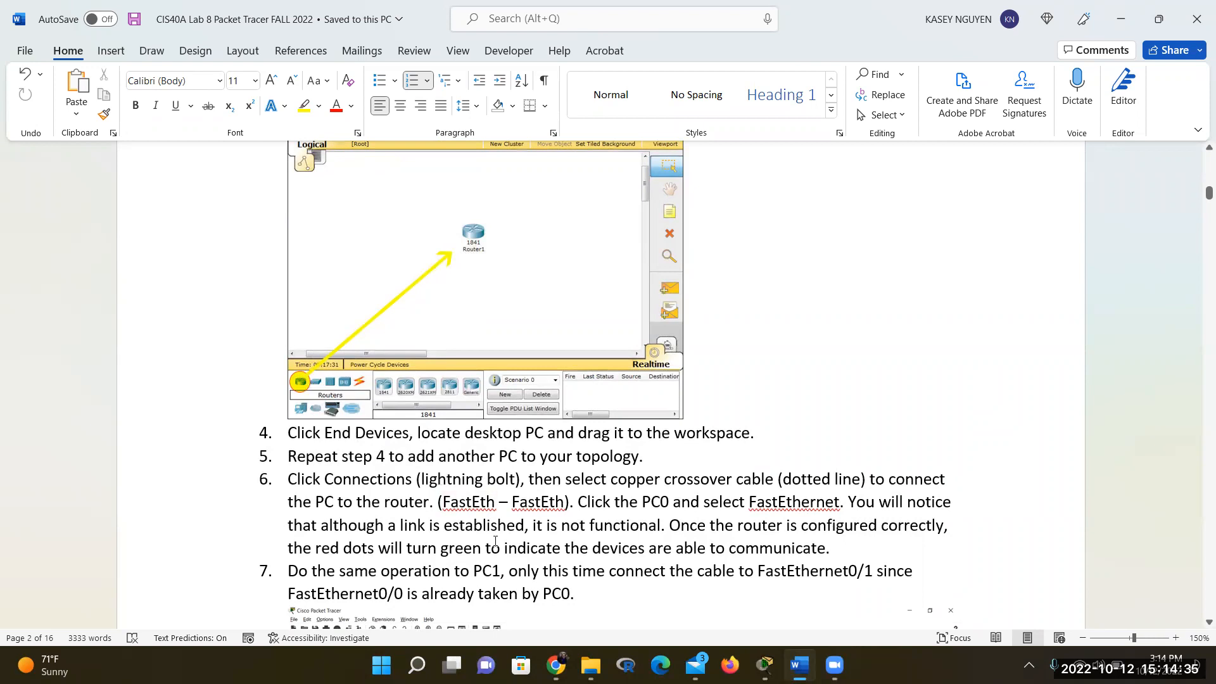
Close Router0's device window and bring the Packet Tracer workspace back
left_click(764, 664)
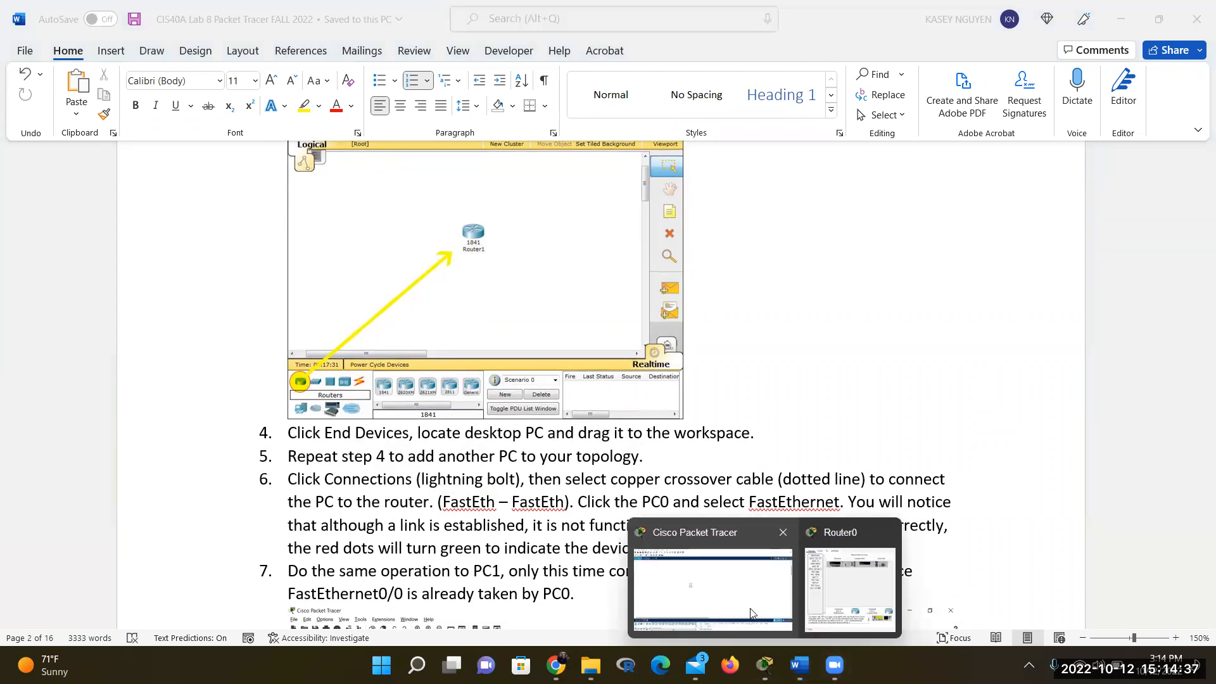
left_click(827, 590)
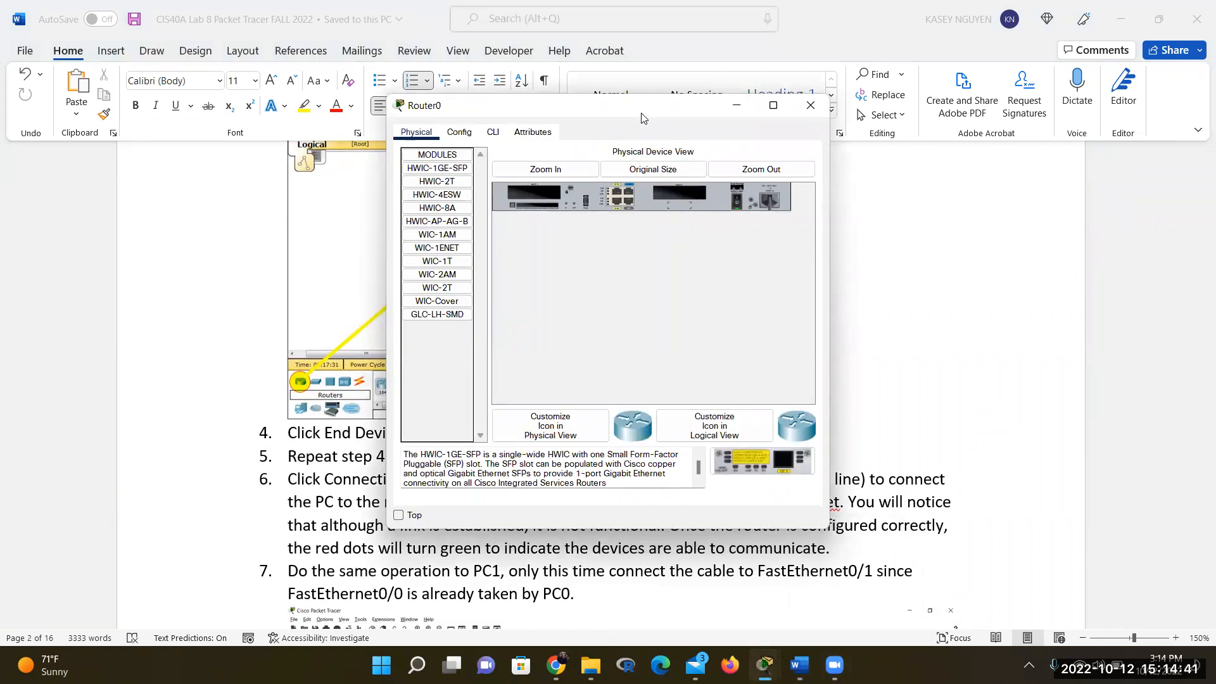
left_click(810, 105)
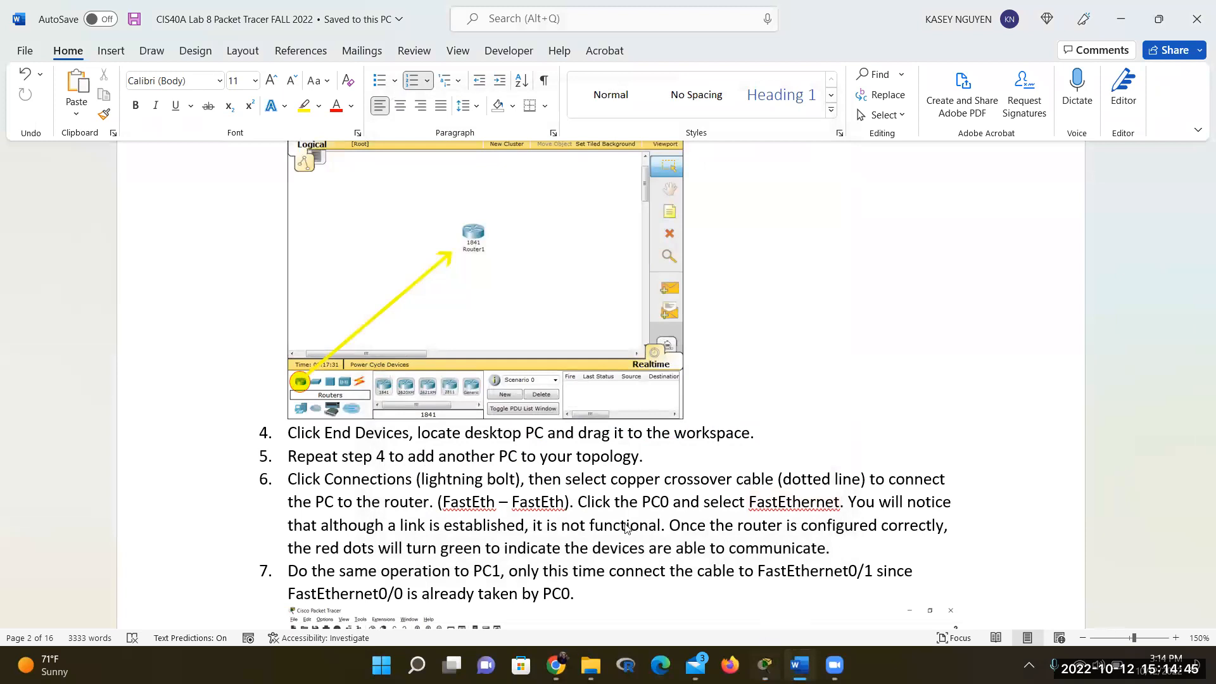
left_click(765, 662)
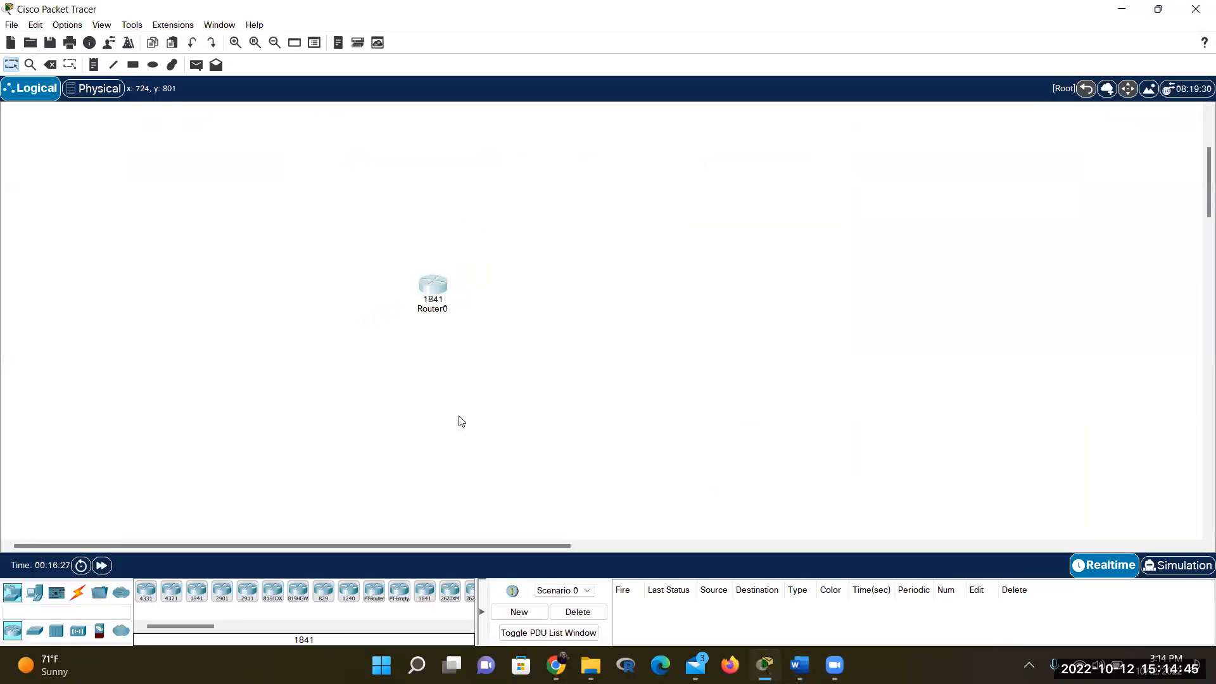
Place a generic PC as PC0 to the lower left of Router0, then return to Word
left_click(37, 594)
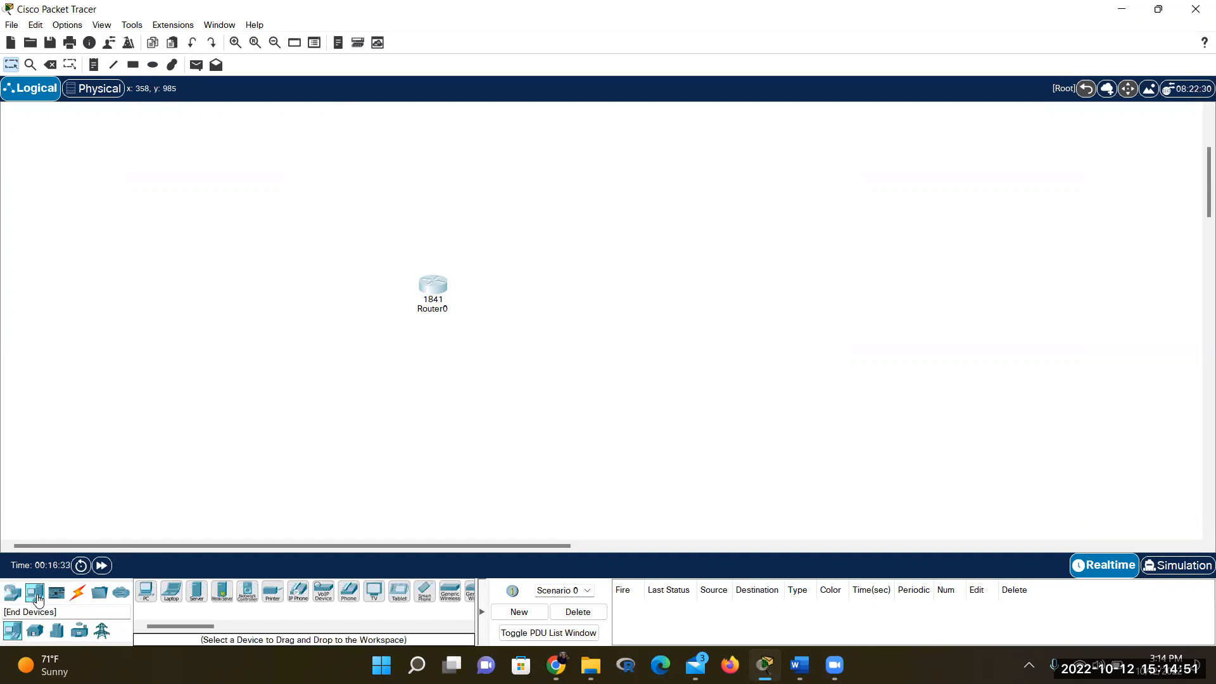
left_click(148, 603)
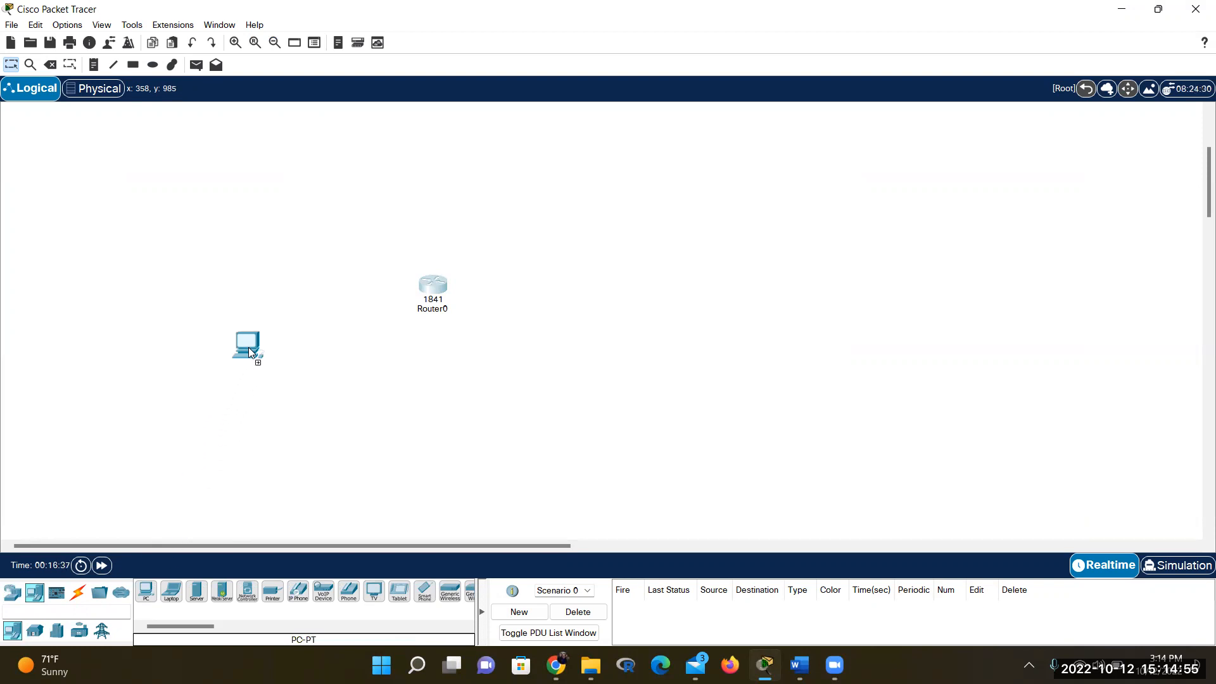
left_click(247, 365)
left_click_drag(245, 367, 296, 319)
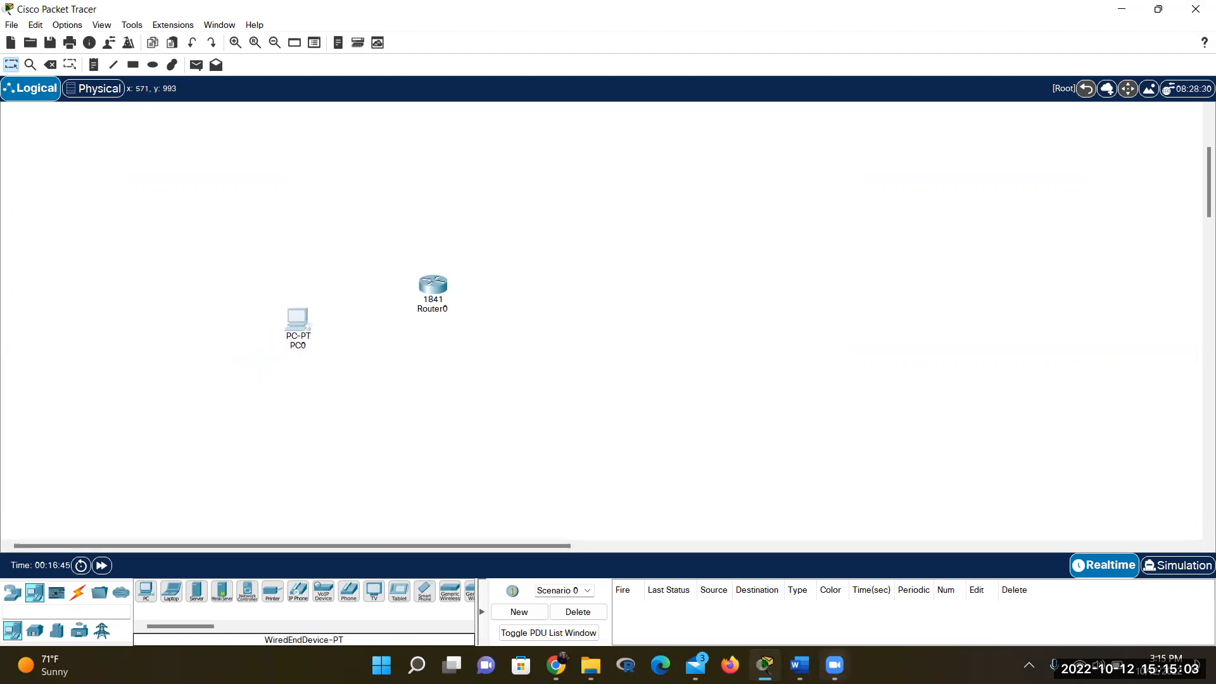
left_click(799, 665)
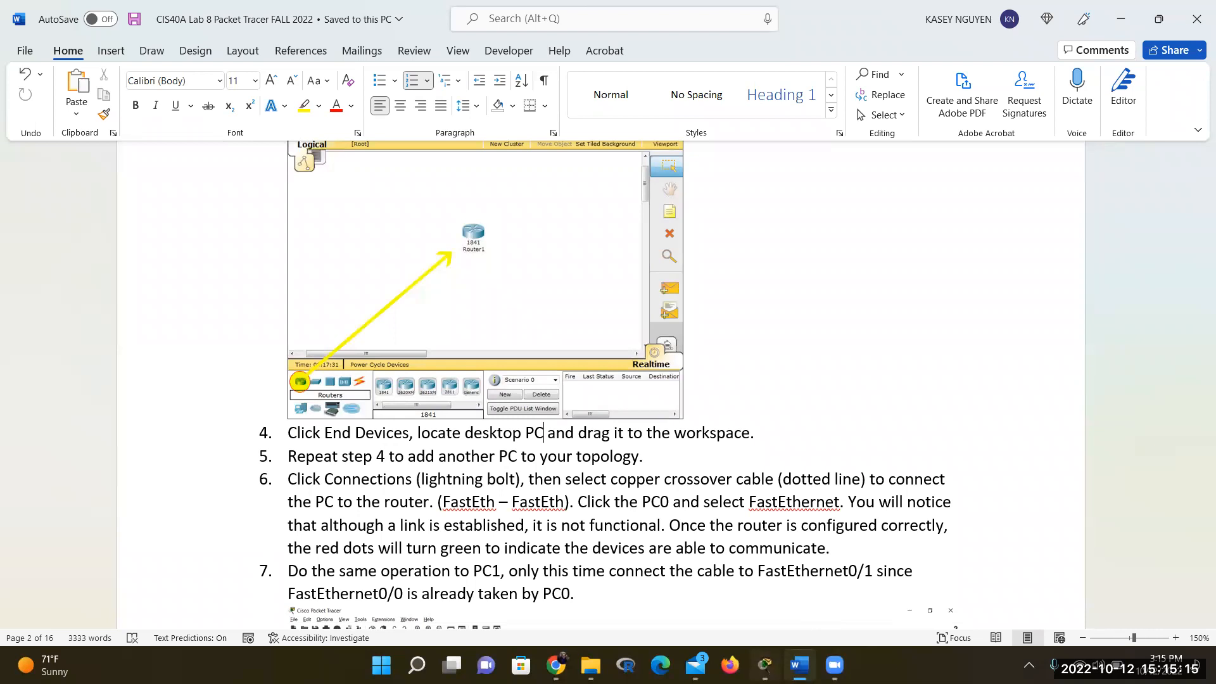
Add a second generic PC as PC1 below and right of Router0
left_click(765, 665)
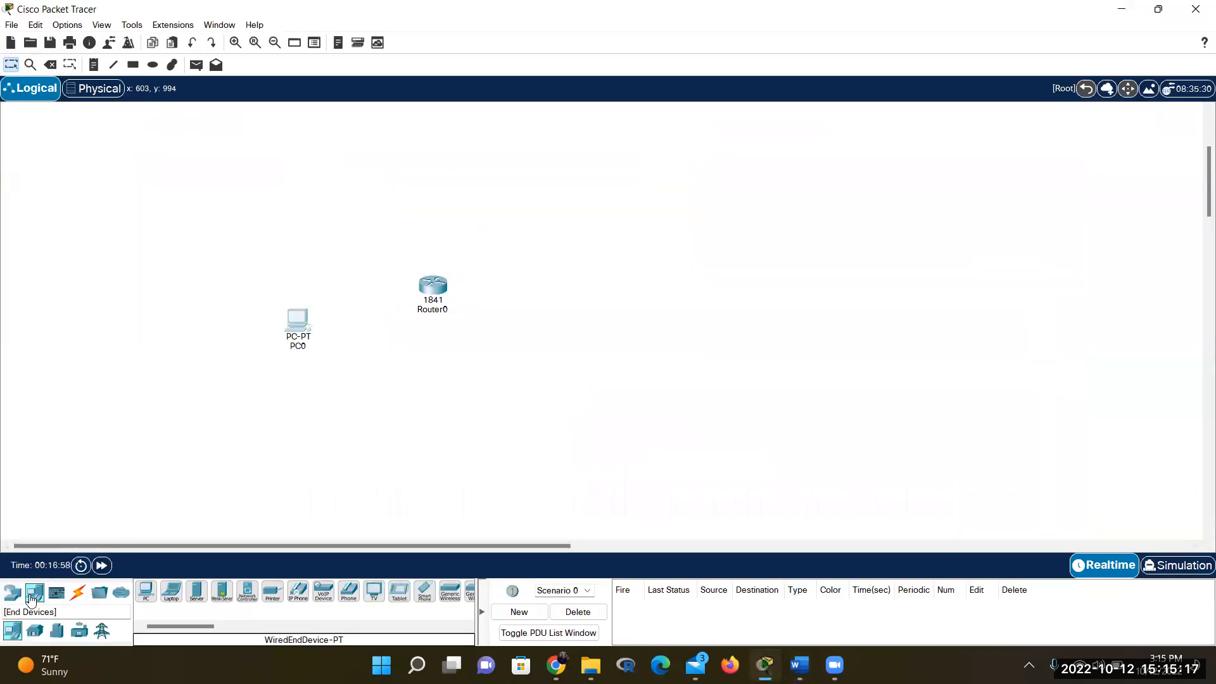
left_click(147, 594)
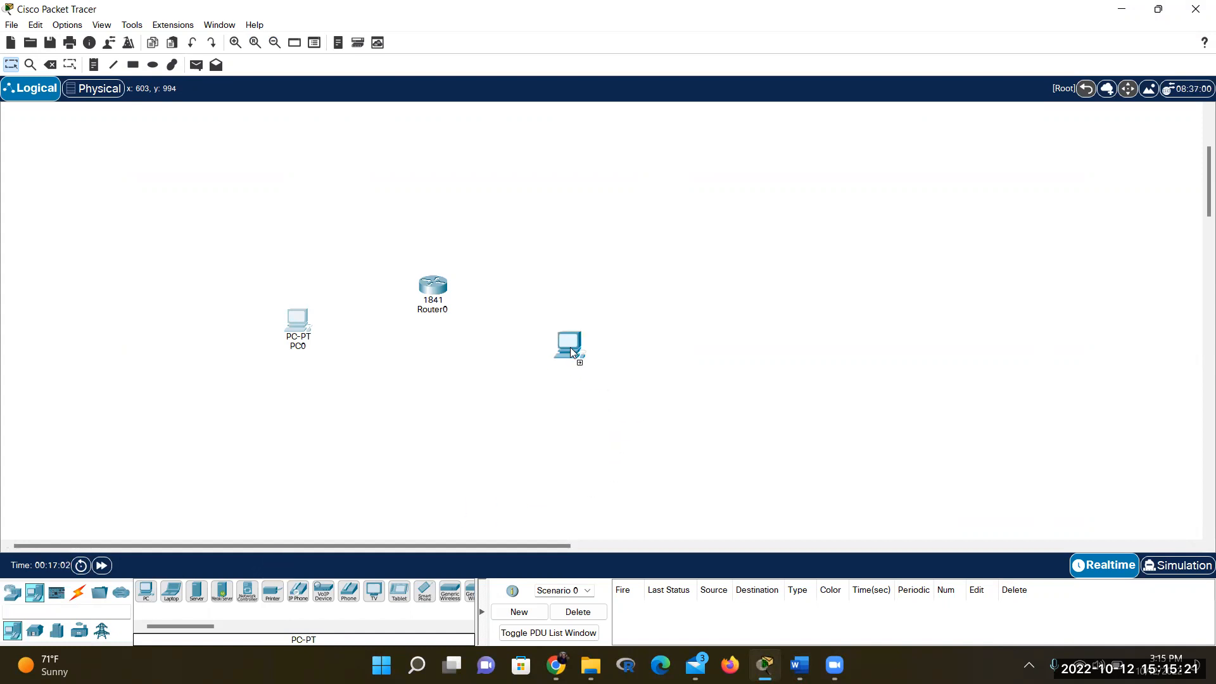
left_click(558, 359)
Read Word steps 4–7 on adding PCs and cabling them, then return to Packet Tracer
mouse_move(800, 665)
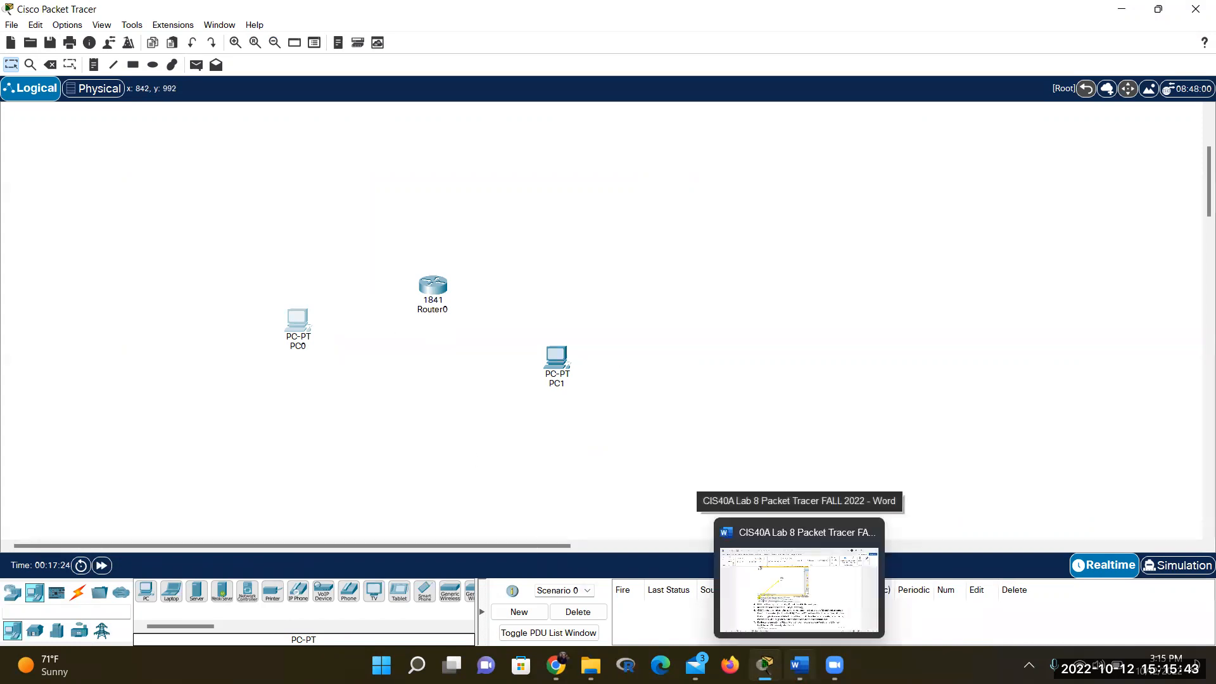
left_click(779, 637)
scroll(701, 524, "down", 2)
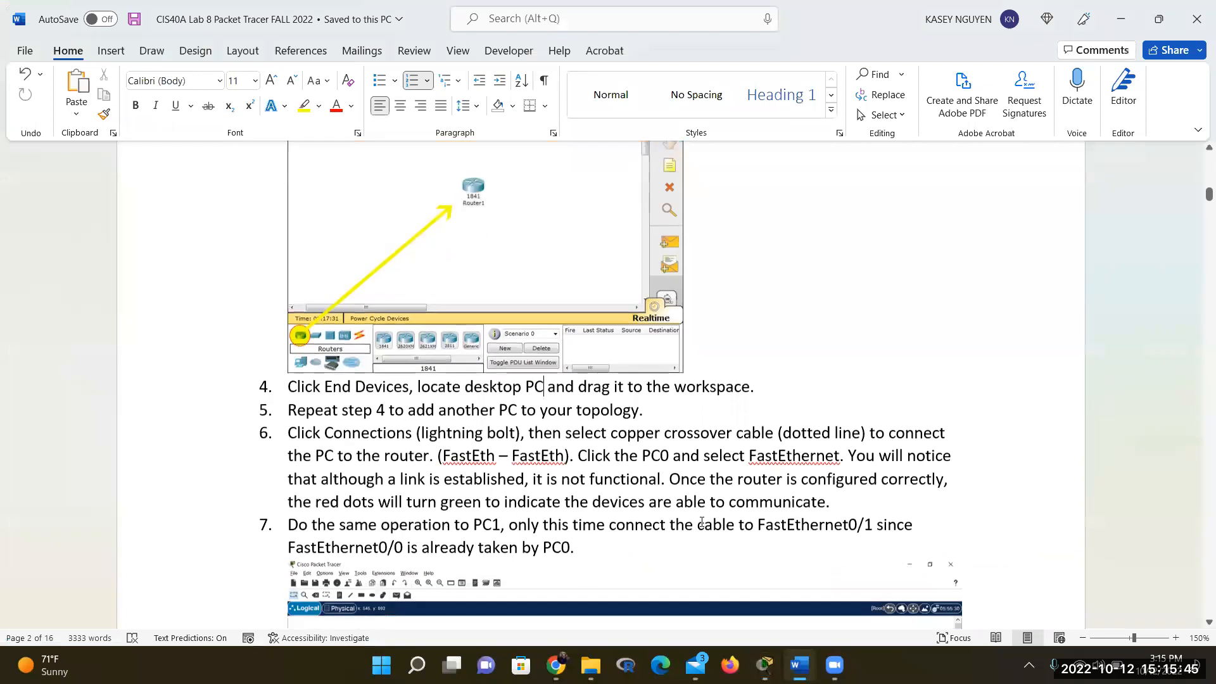
scroll(701, 525, "down", 1)
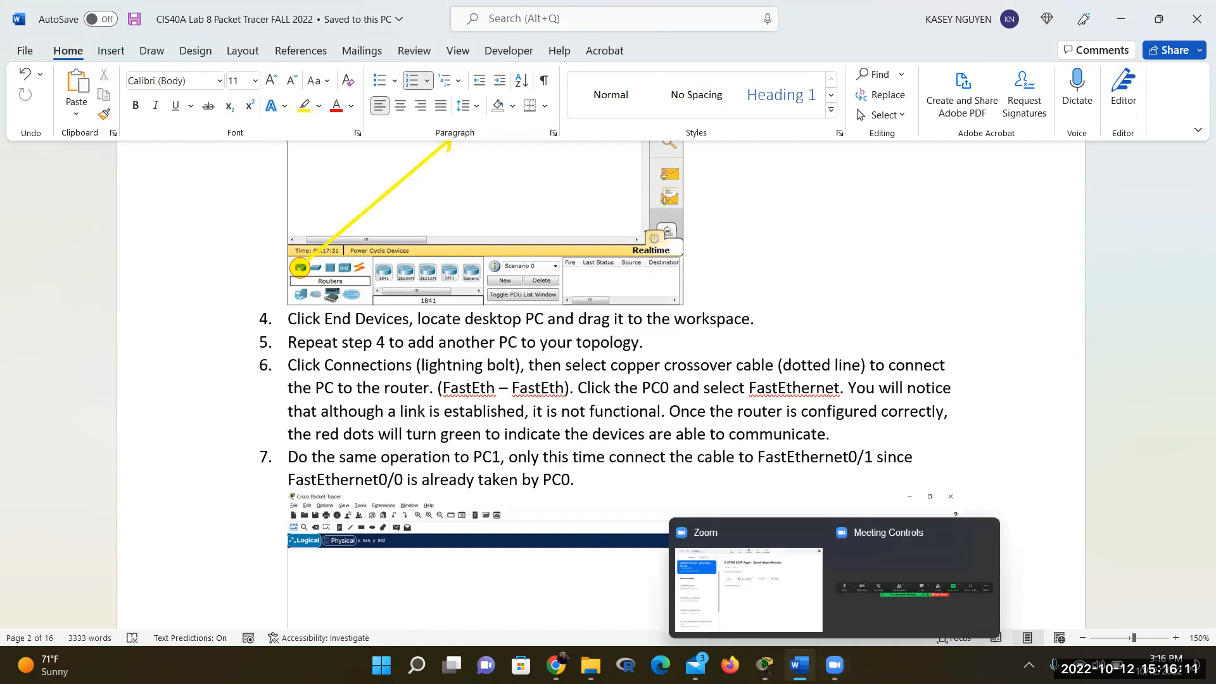
left_click(765, 666)
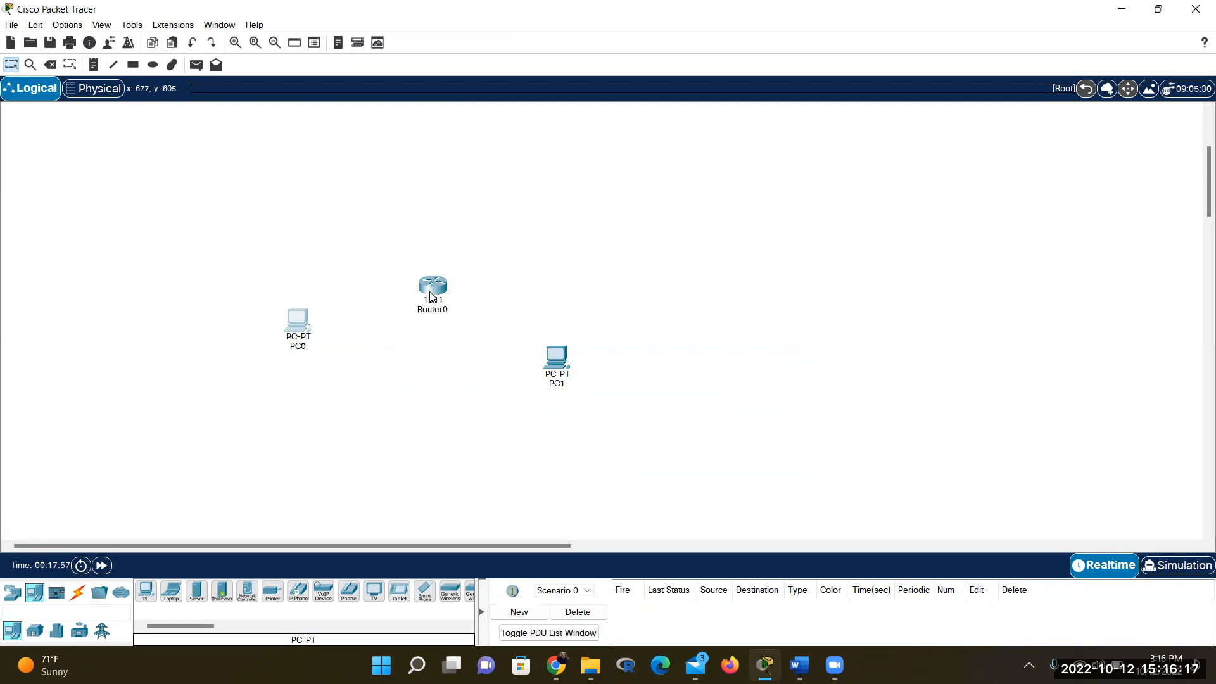
mouse_move(431, 297)
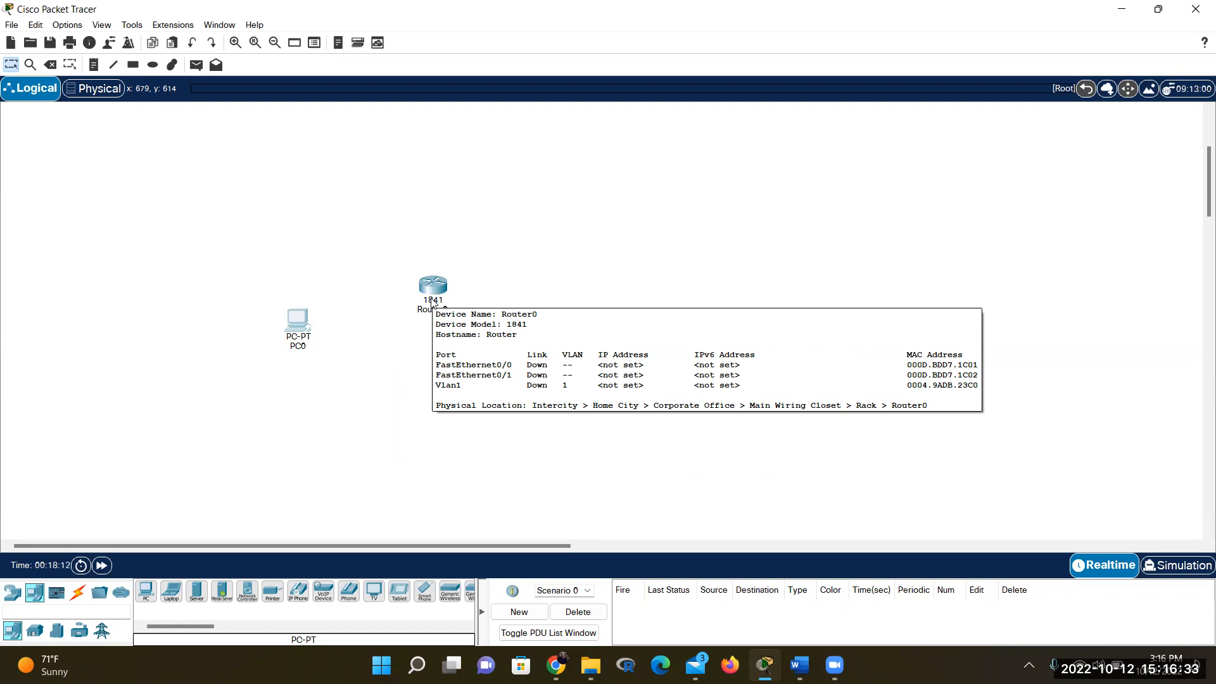
left_click(556, 359)
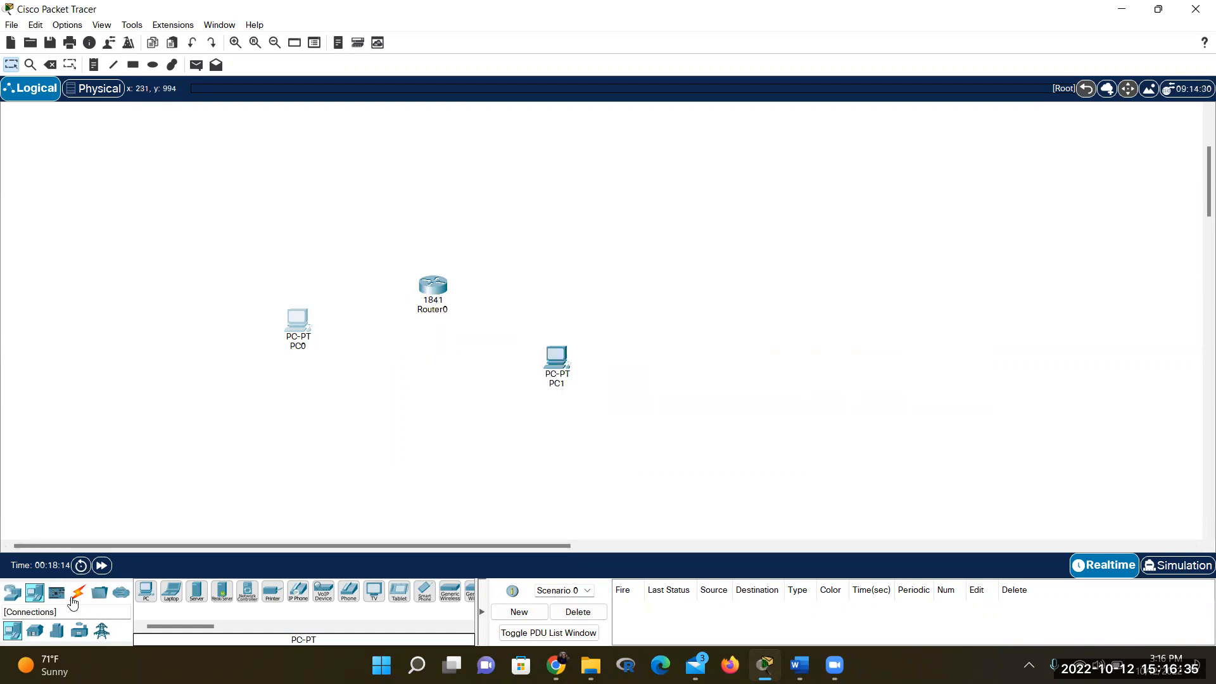
Select the Copper Cross-Over cable from the Connections category
left_click(79, 596)
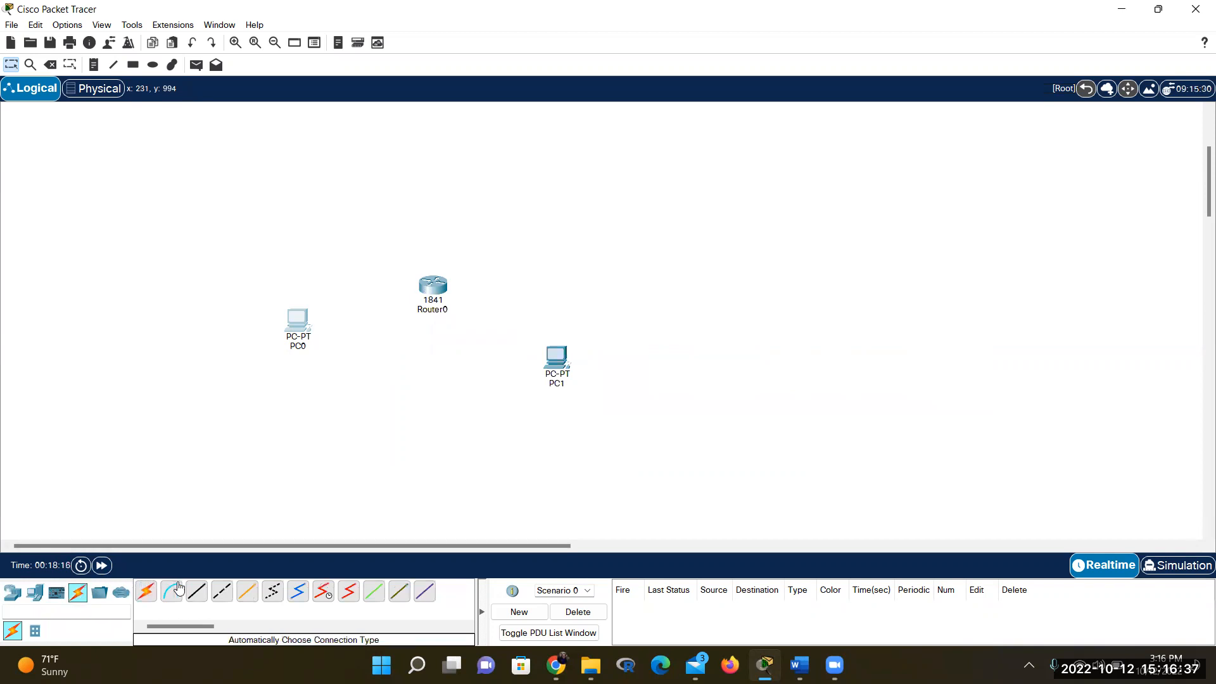
left_click(222, 596)
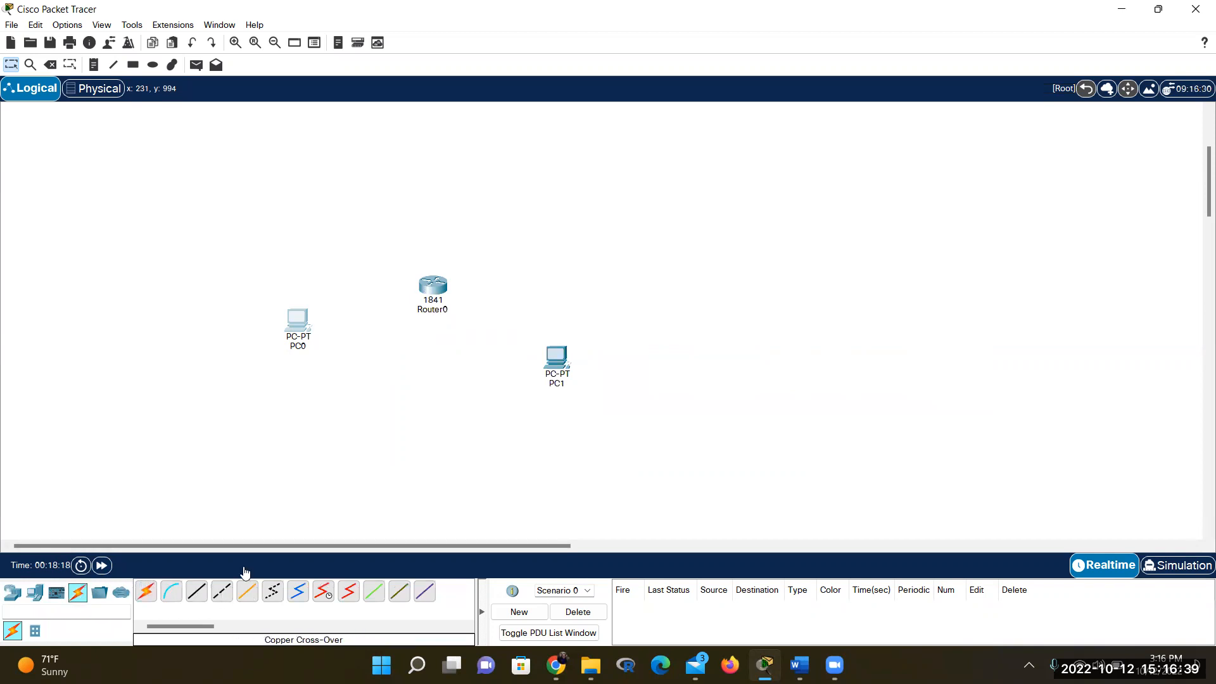
left_click_drag(320, 283, 314, 283)
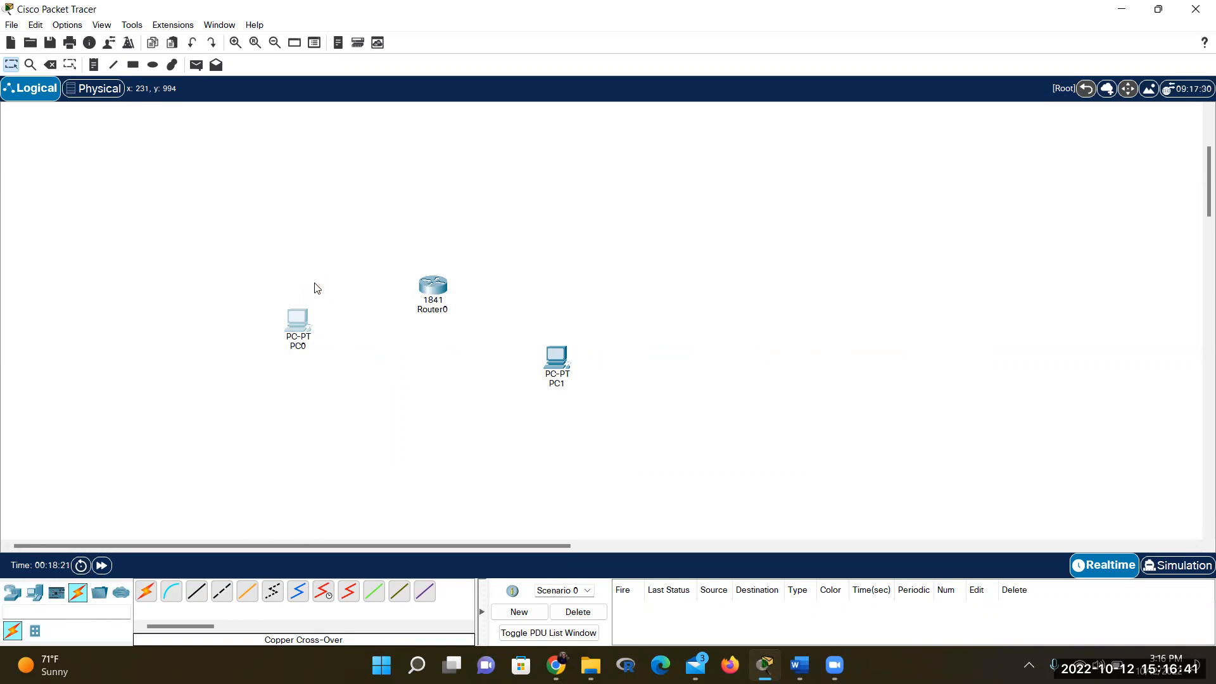
Open and close PC0's window, check the Word instructions, then return to the topology
left_click(299, 324)
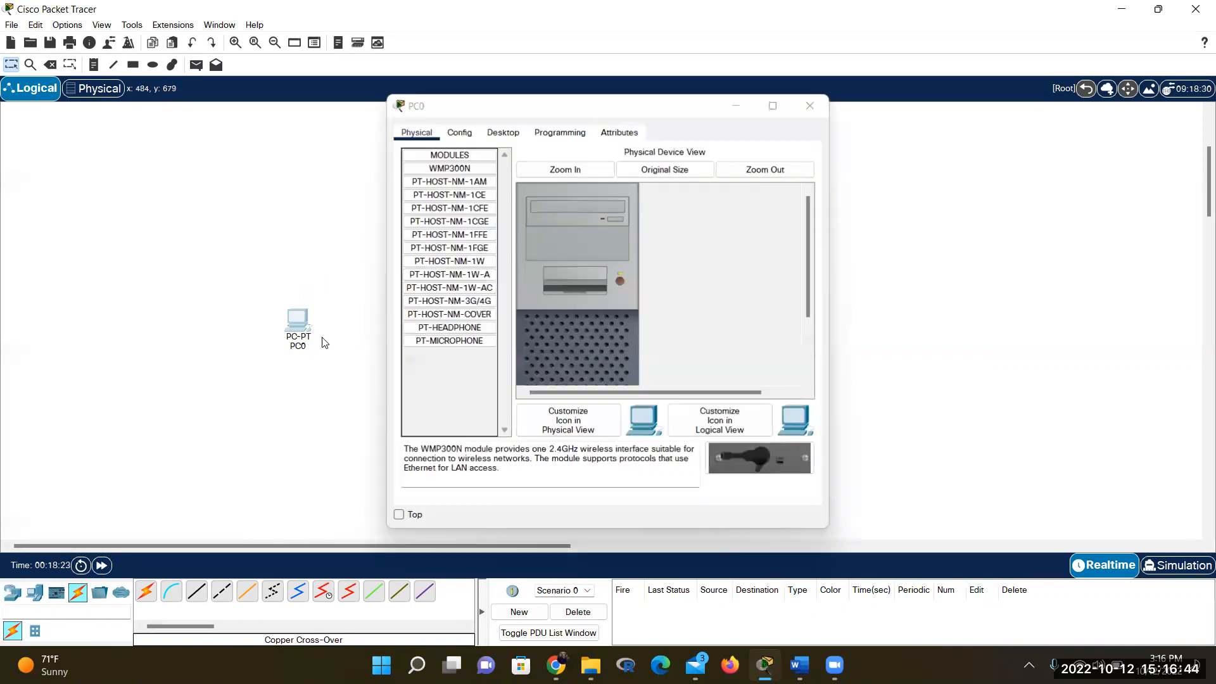
left_click(827, 114)
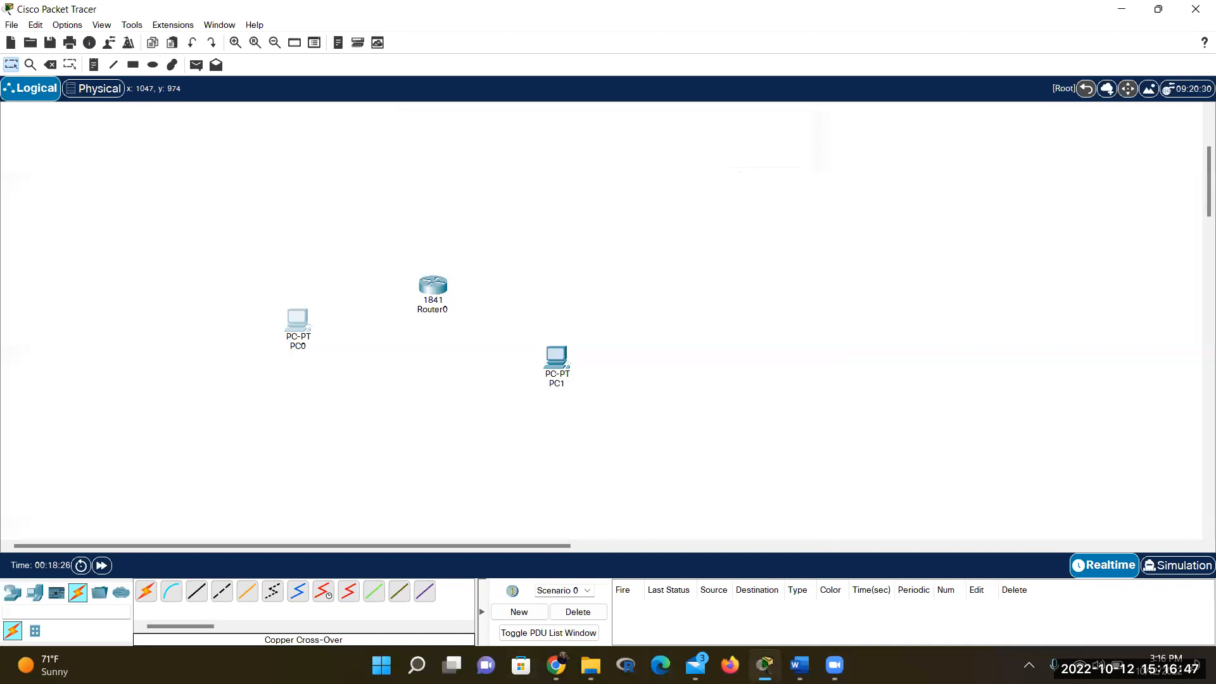
left_click(801, 665)
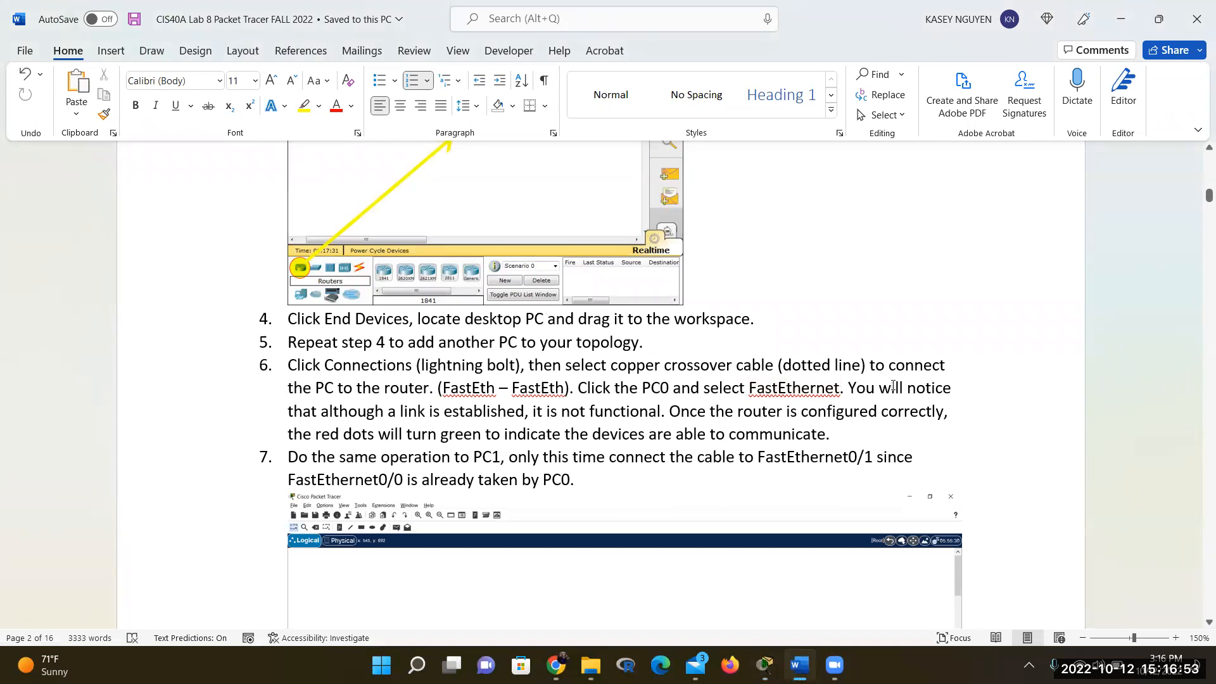
left_click(765, 664)
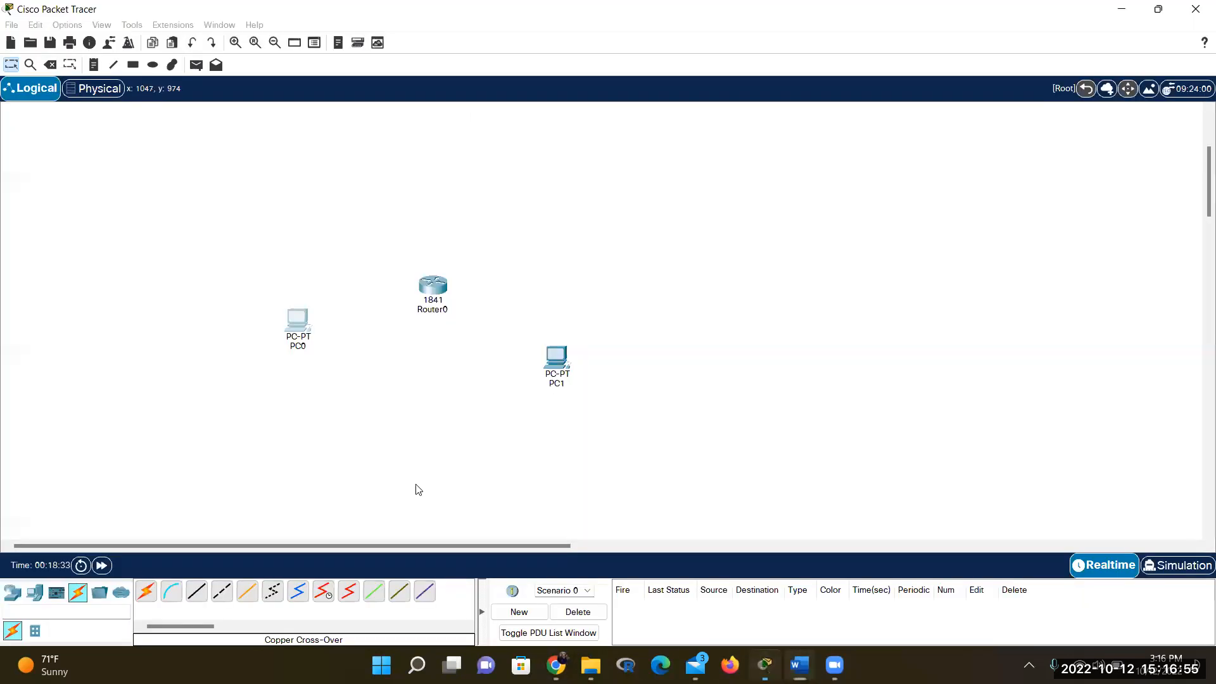
Cable PC0's FastEthernet0 to Router0's FastEthernet0/0 with copper cross-over
left_click(222, 591)
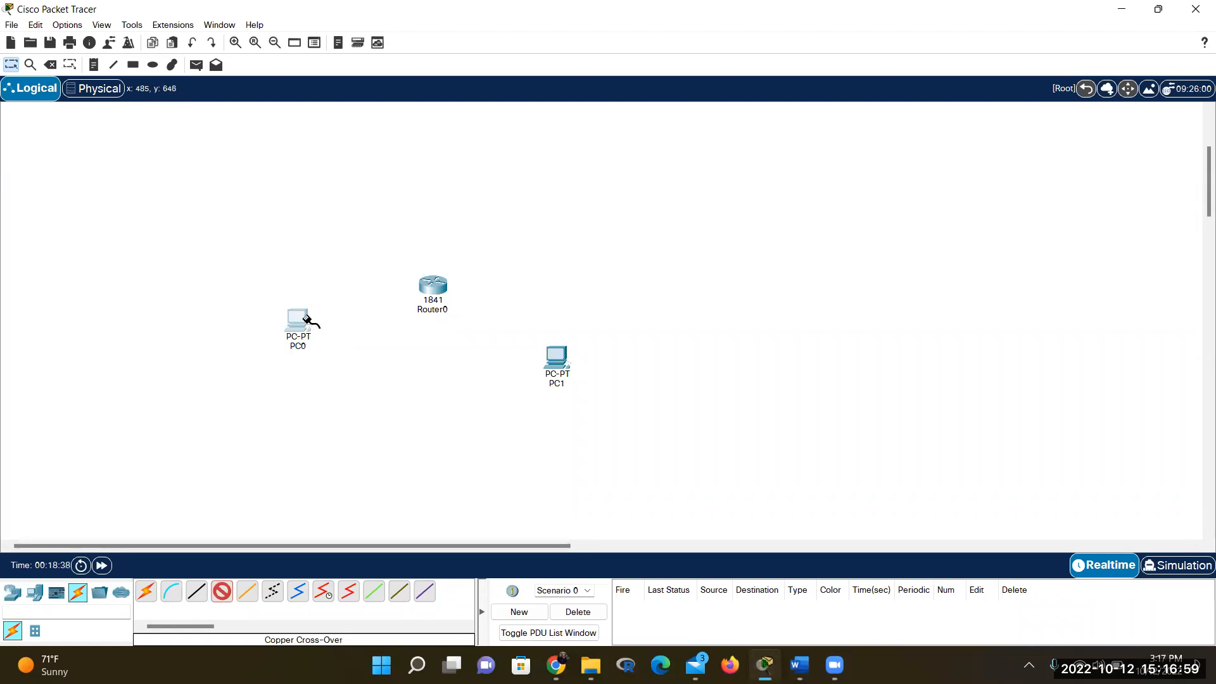
left_click(308, 321)
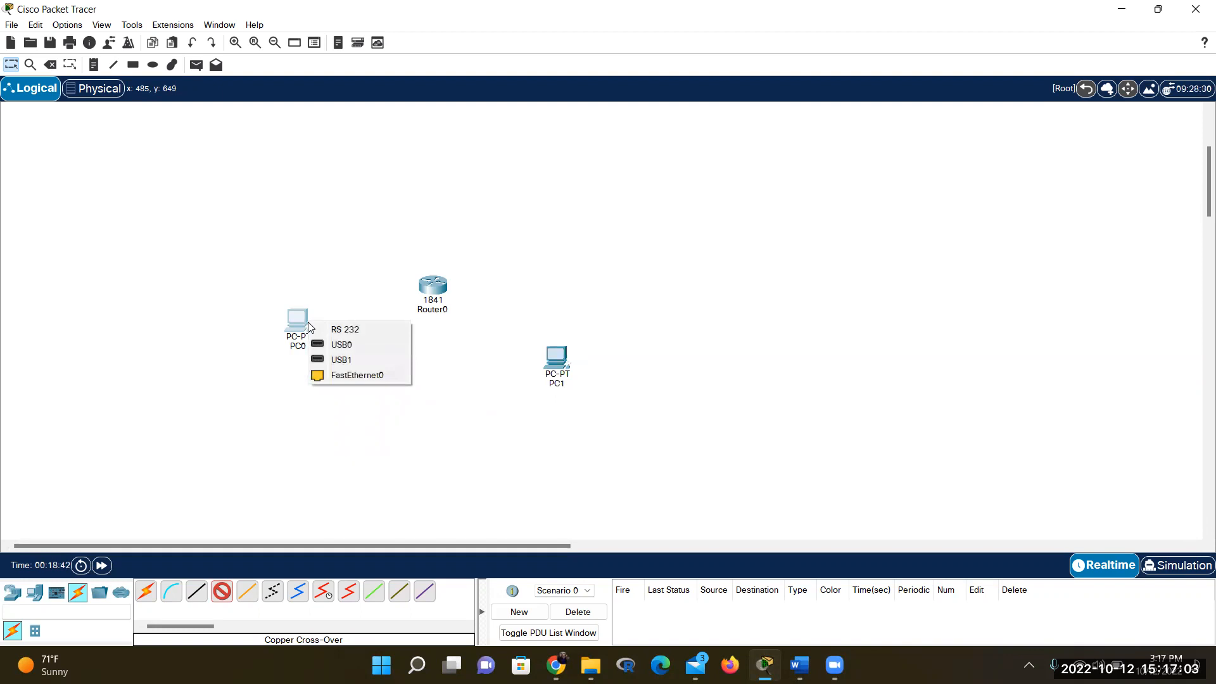
left_click(362, 380)
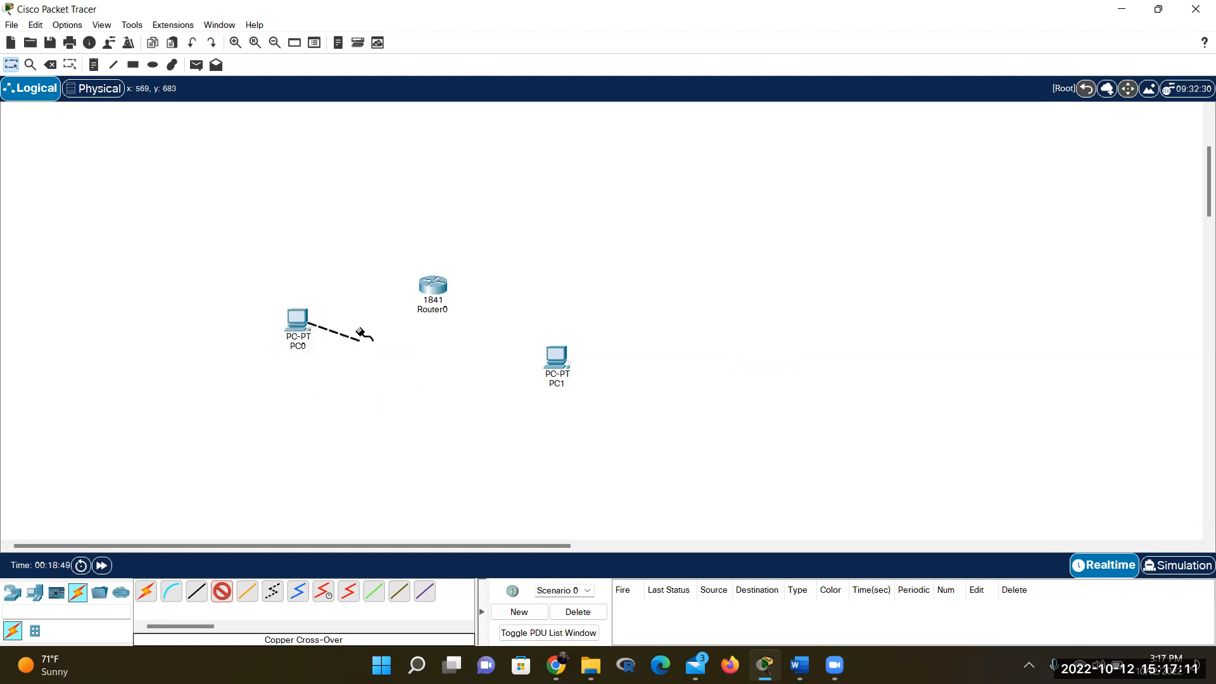
left_click(434, 287)
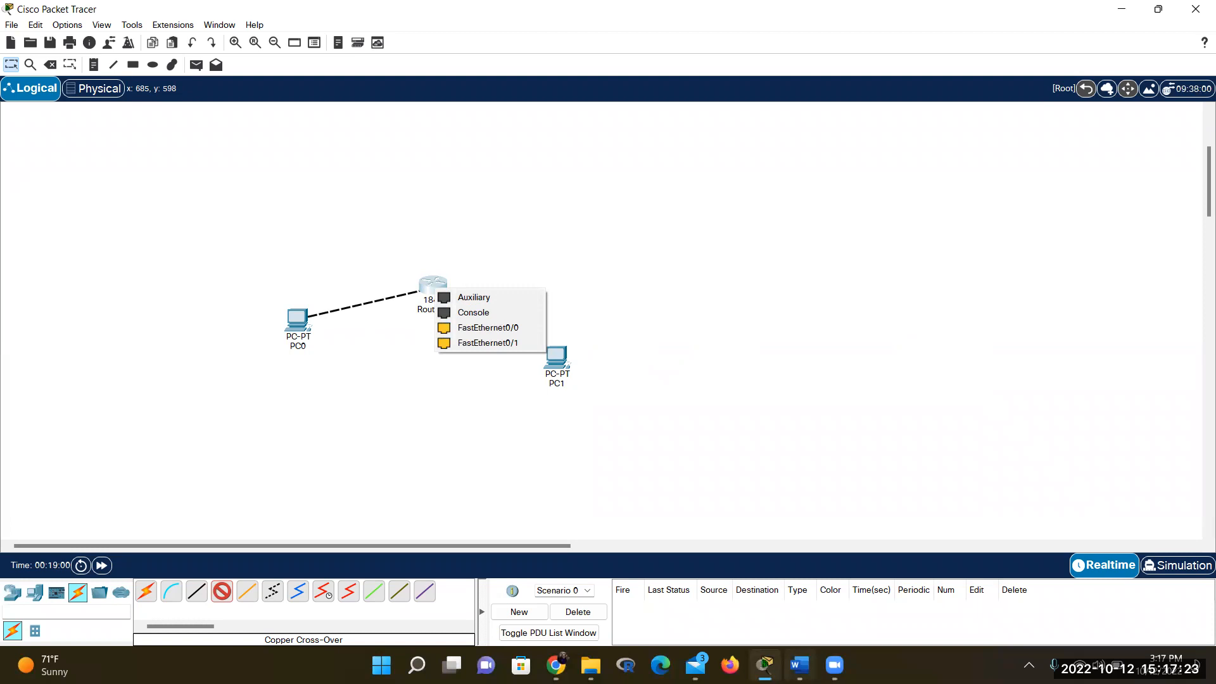
key("alt+Tab")
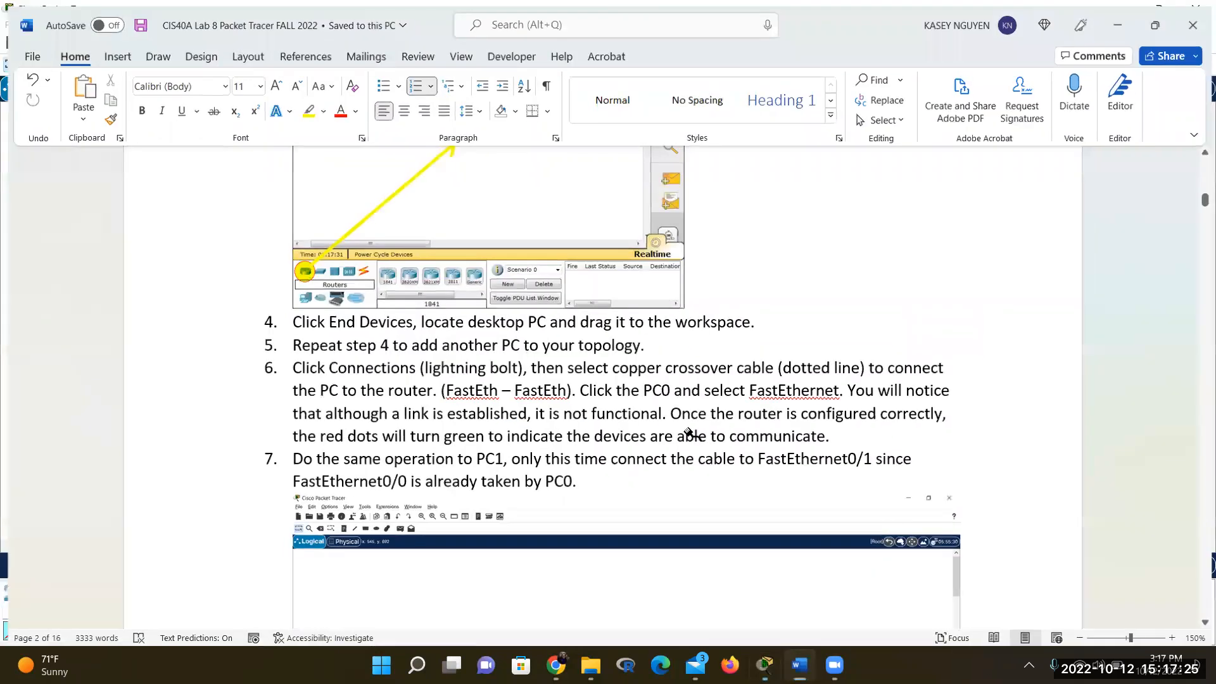
key("alt+Tab")
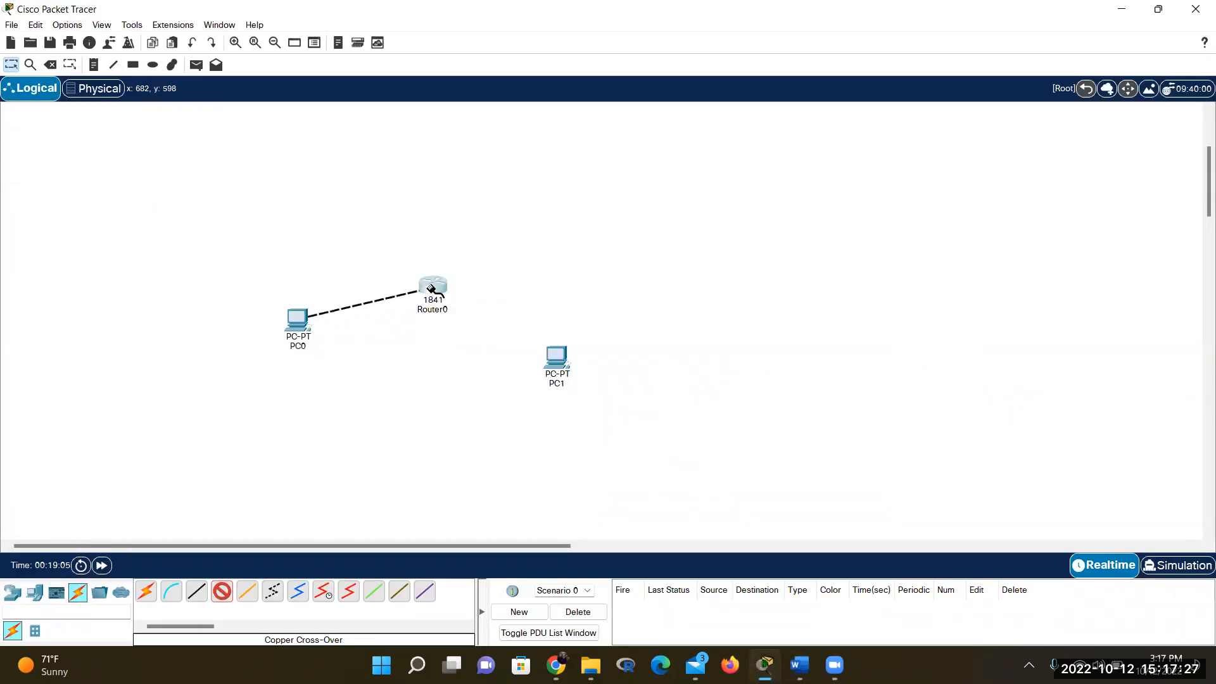
left_click(431, 290)
left_click(469, 330)
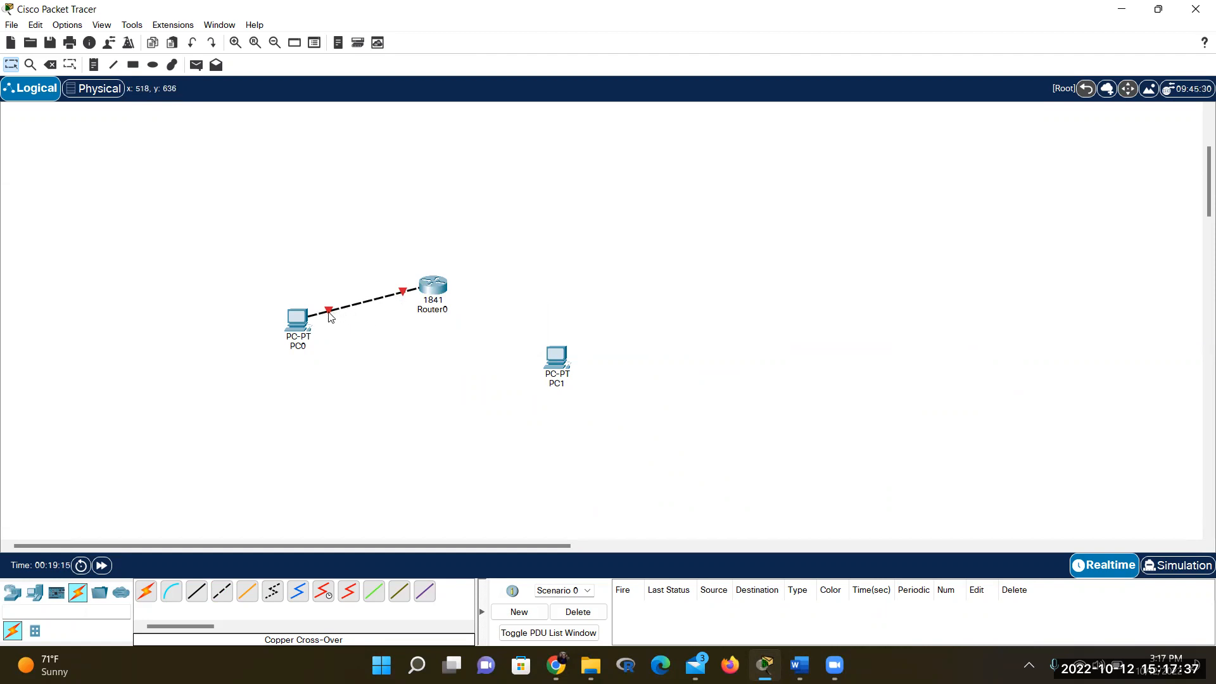
Check the link's port labels, then view the NetAcad course's student roster in the browser
mouse_move(329, 315)
mouse_move(434, 290)
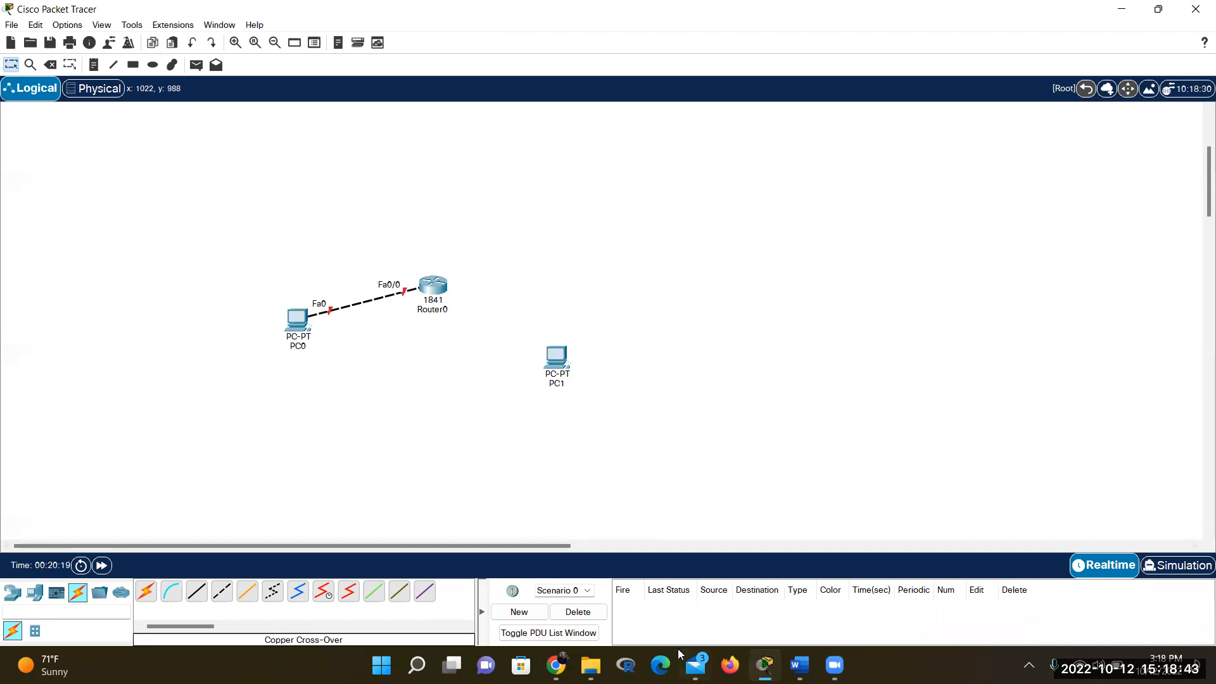
mouse_move(678, 649)
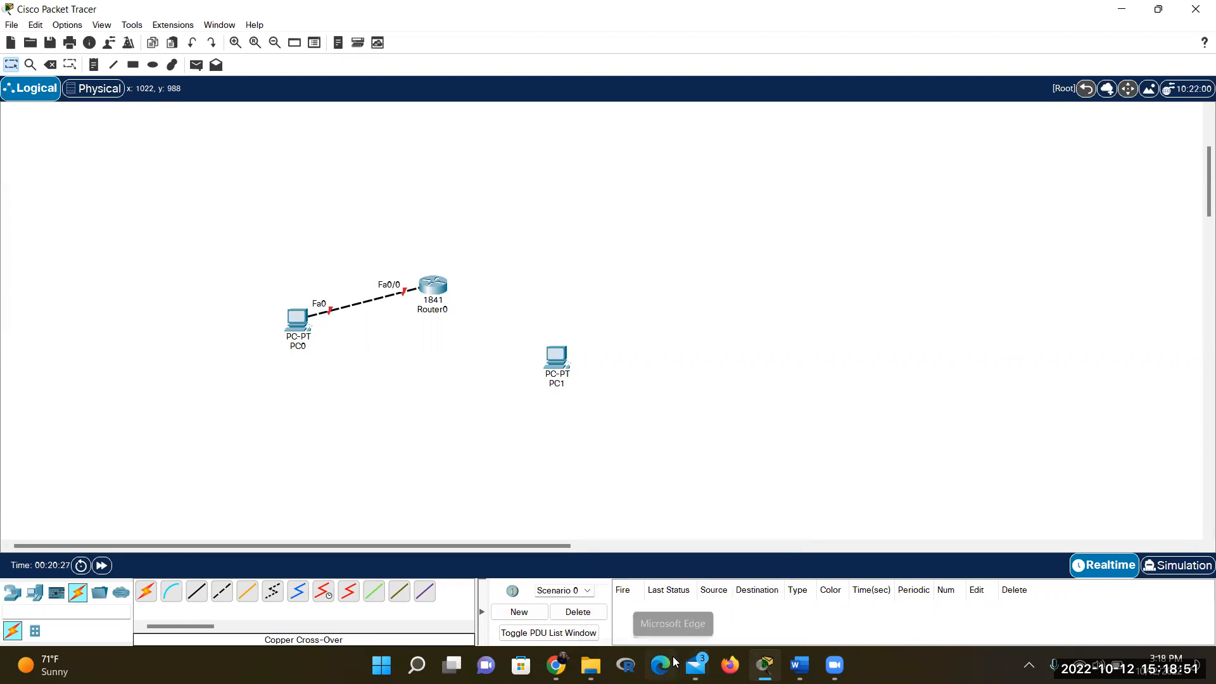
left_click(556, 665)
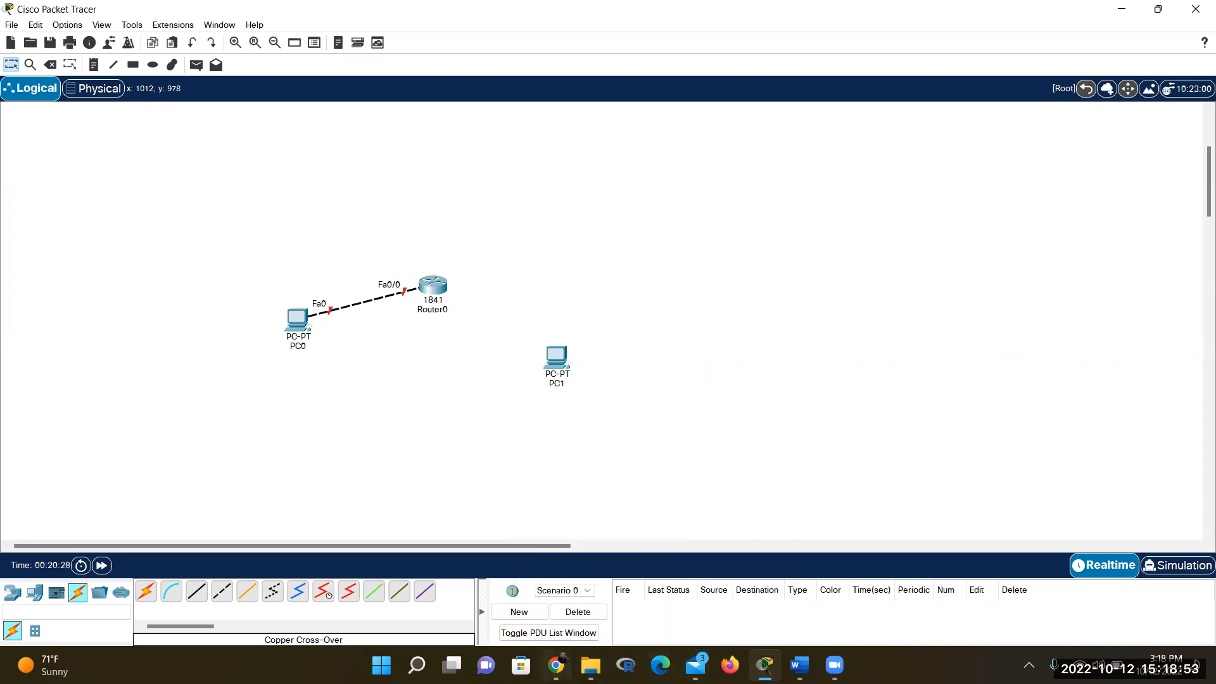
left_click(457, 18)
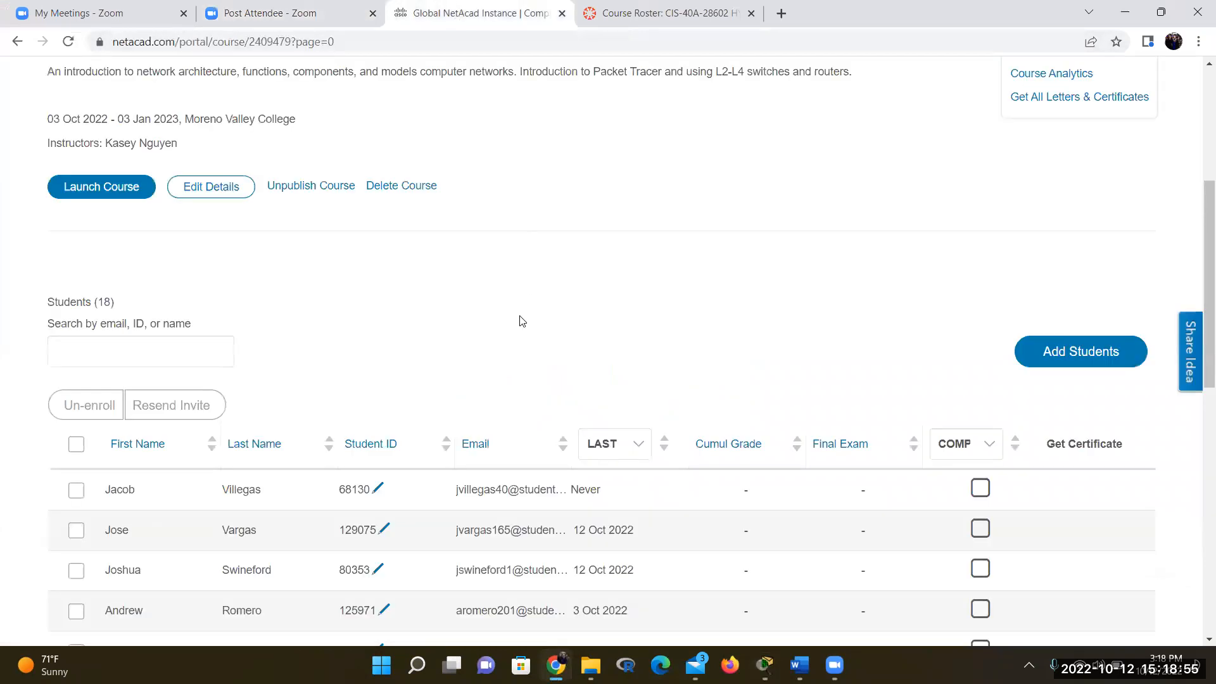
scroll(355, 271, "down", 6)
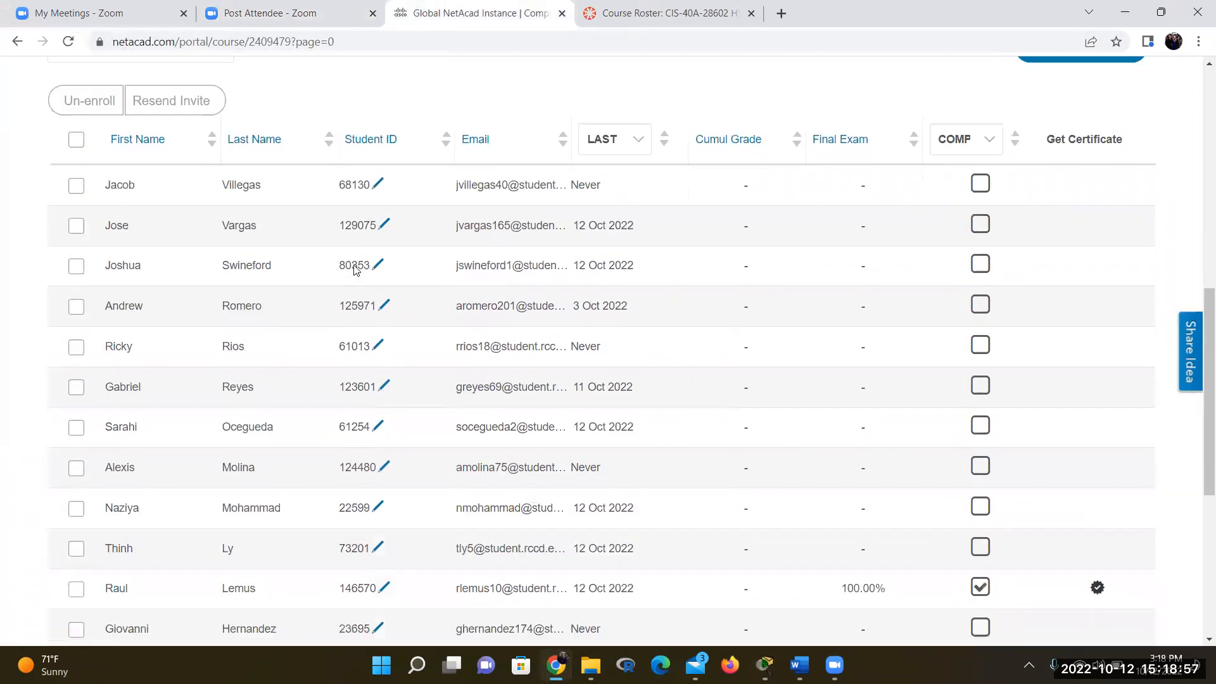
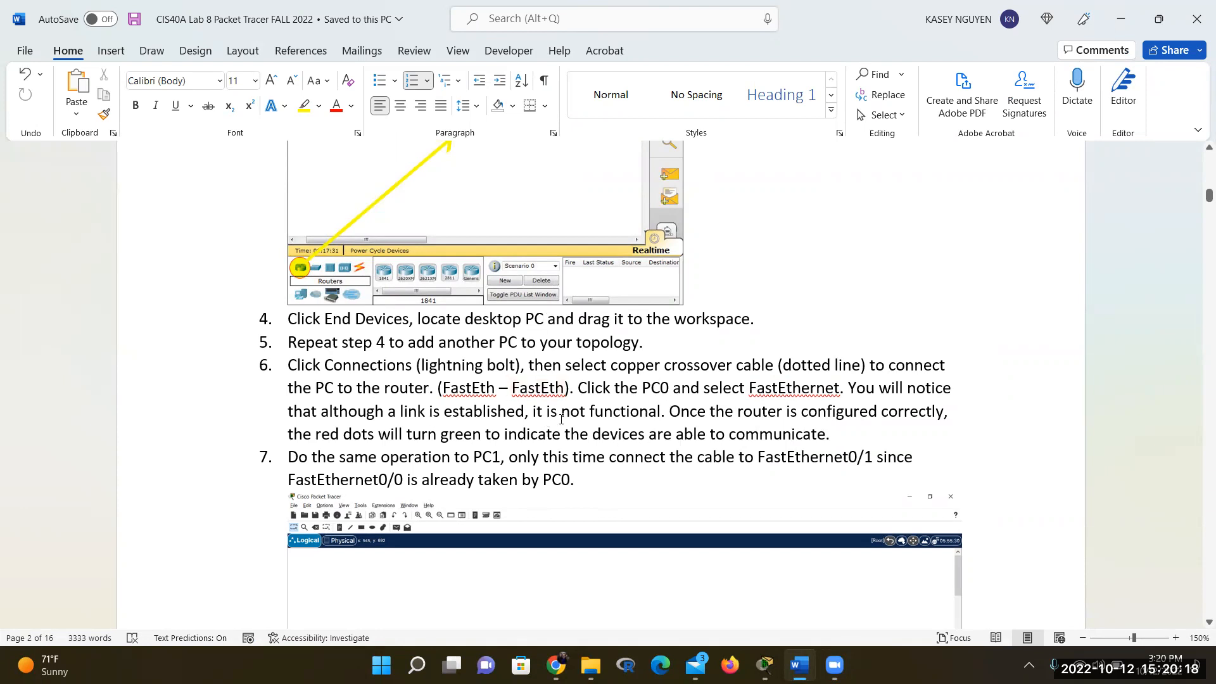
Scroll to step 7 of the handout and place the cursor right after 'PC1'
scroll(523, 435, "down", 2)
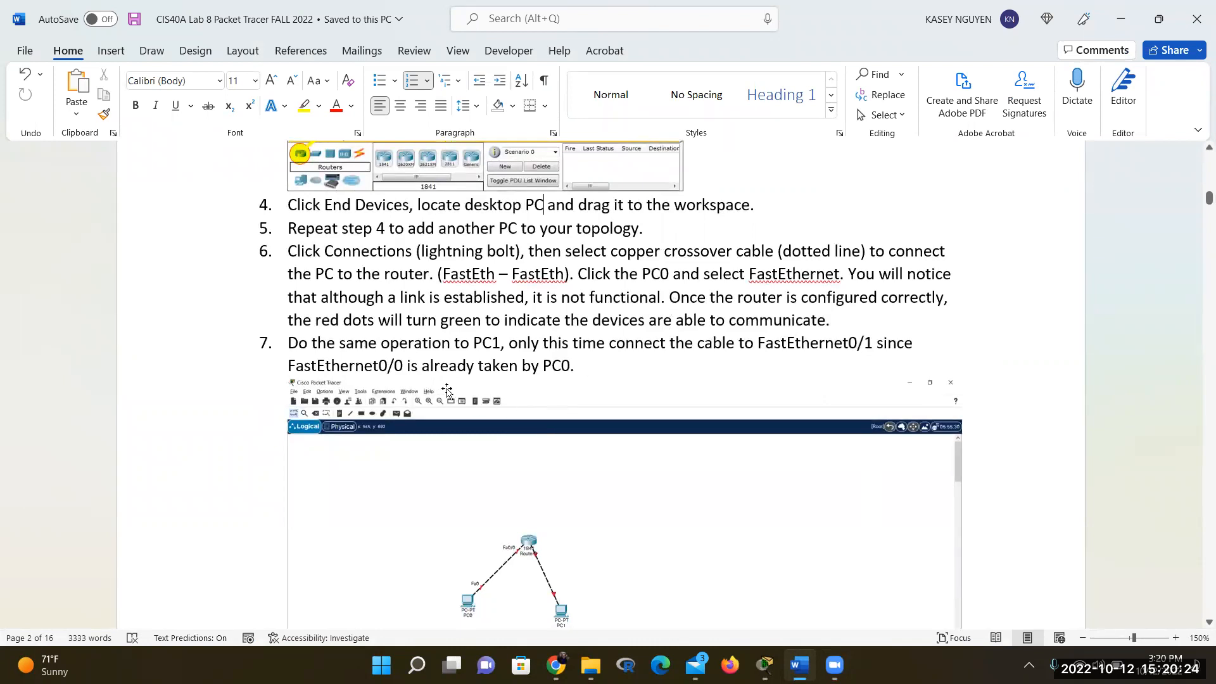
left_click(501, 344)
Add a comma after 'PC1', then cable PC1 FastEthernet0 to Router0 FastEthernet0/1 with copper cross-over
type(",")
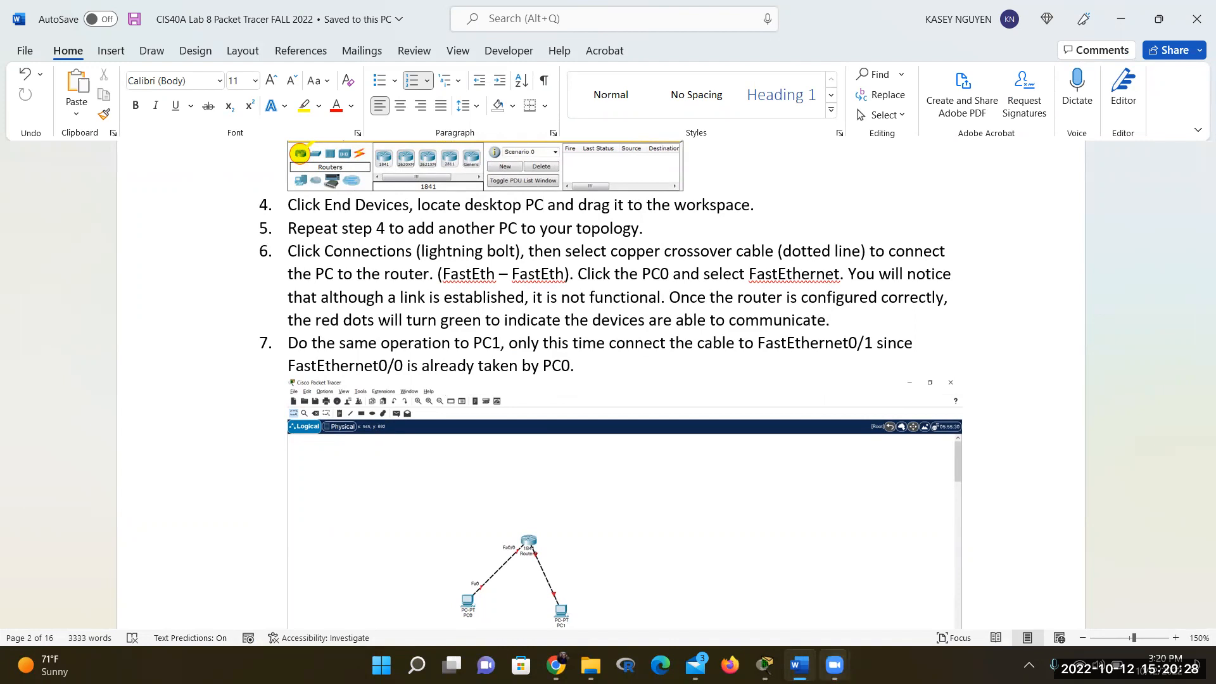
left_click(765, 665)
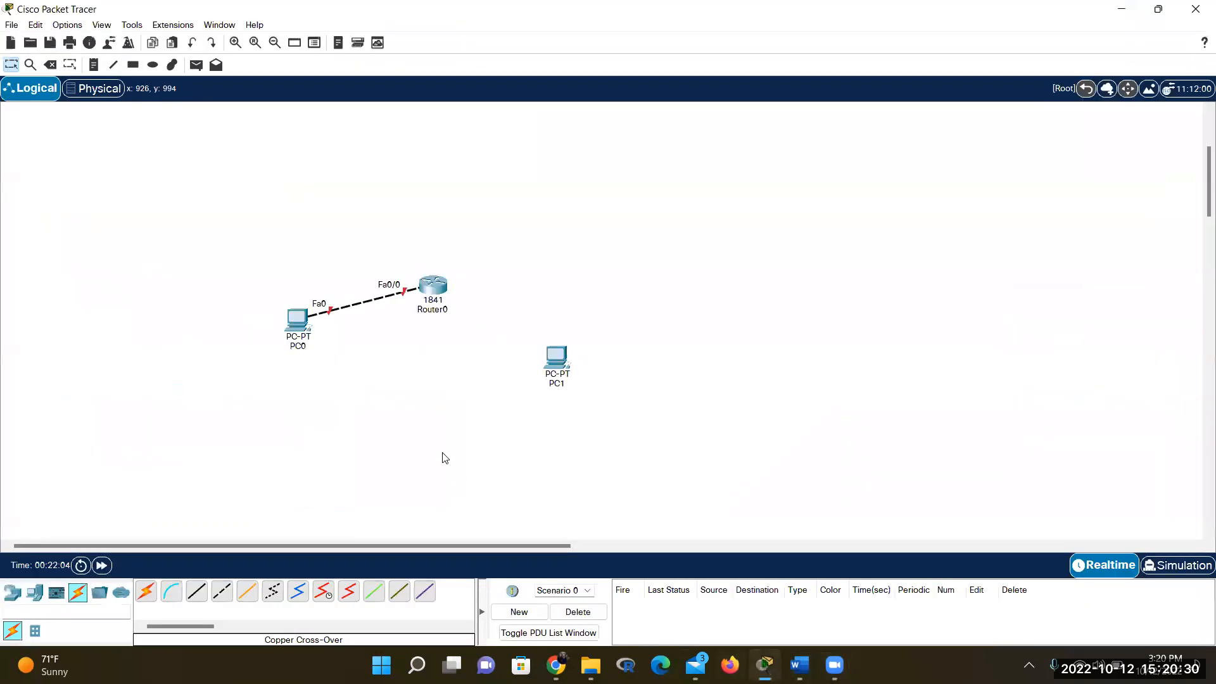
left_click(222, 592)
left_click(561, 357)
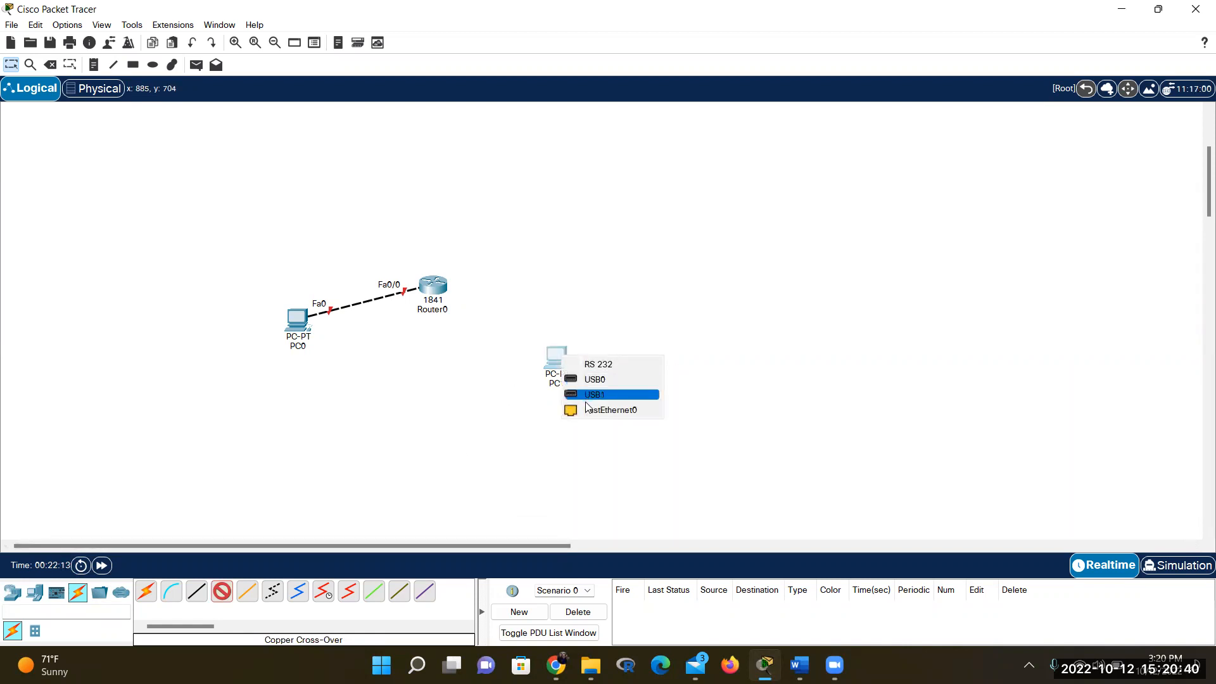
left_click(588, 411)
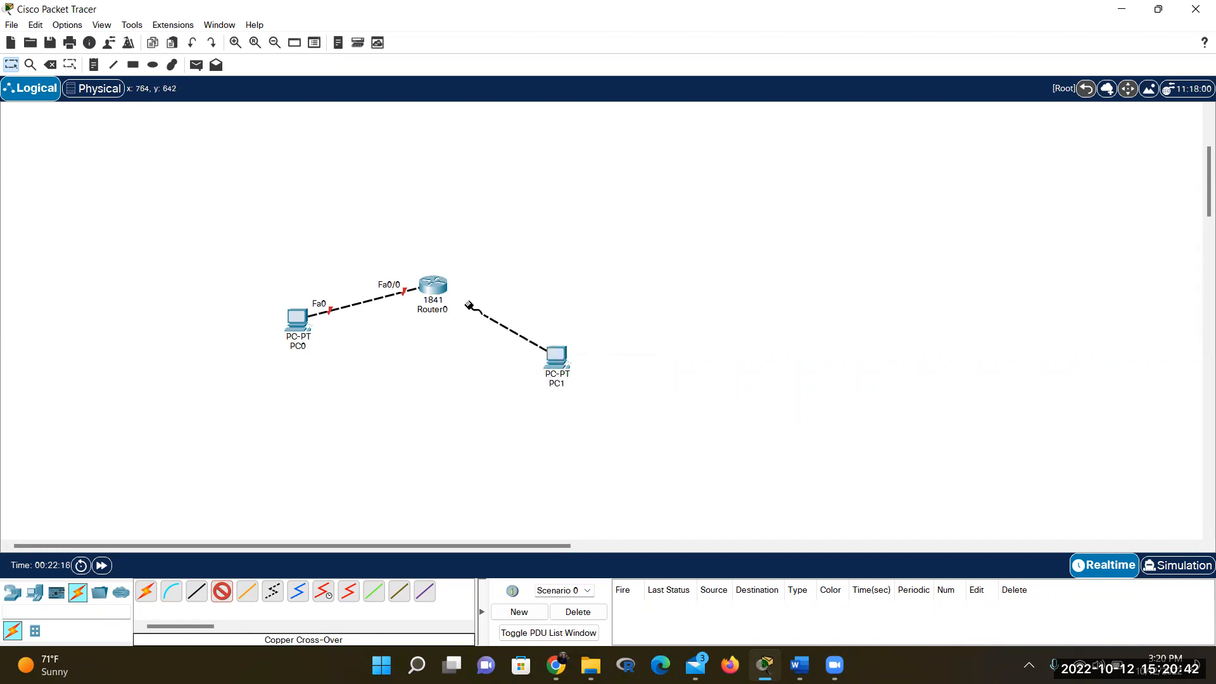
left_click(441, 287)
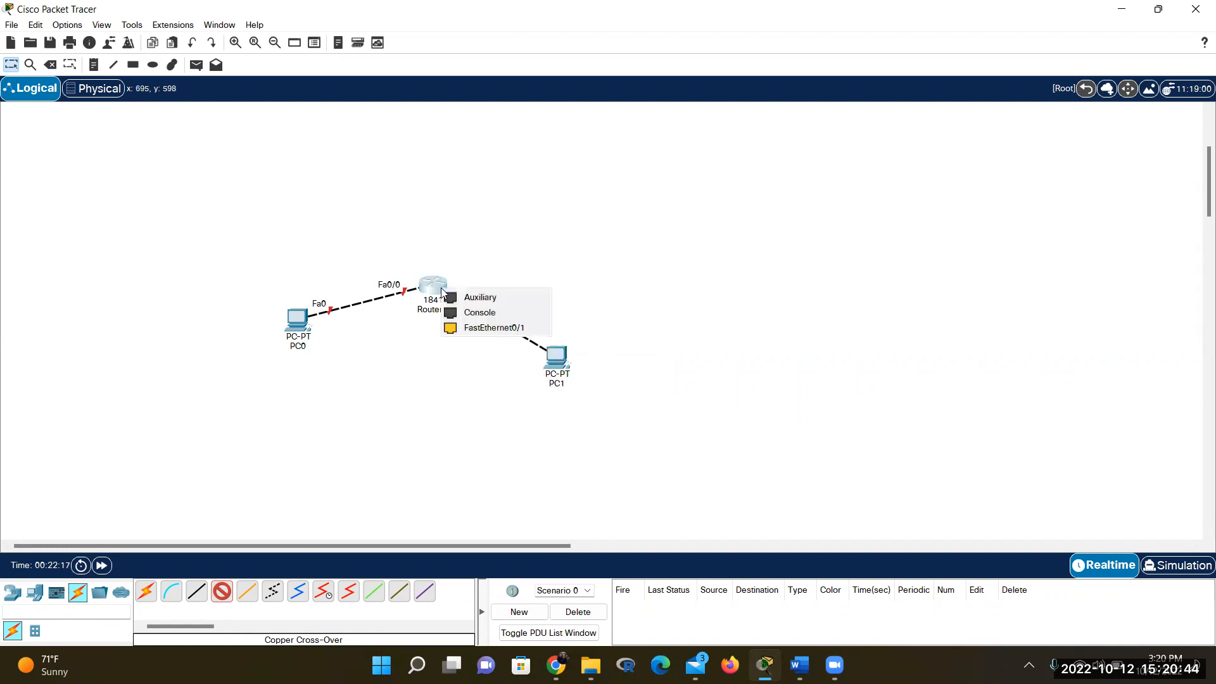
left_click(468, 328)
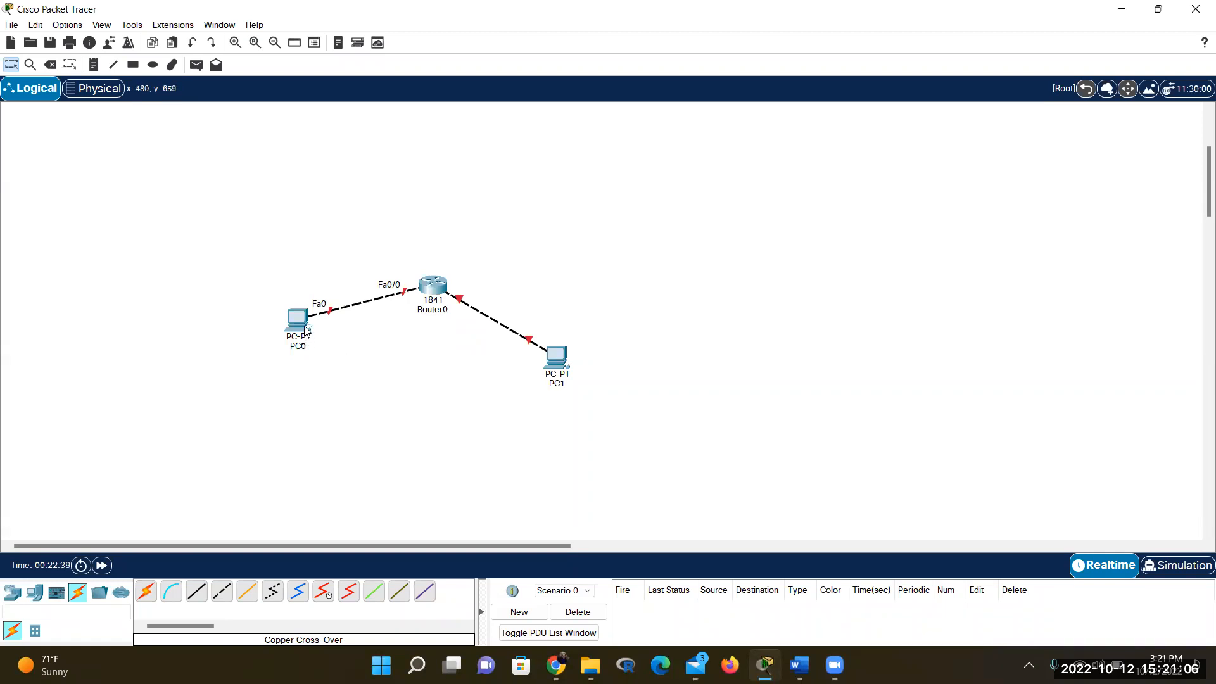
mouse_move(305, 328)
left_click(800, 666)
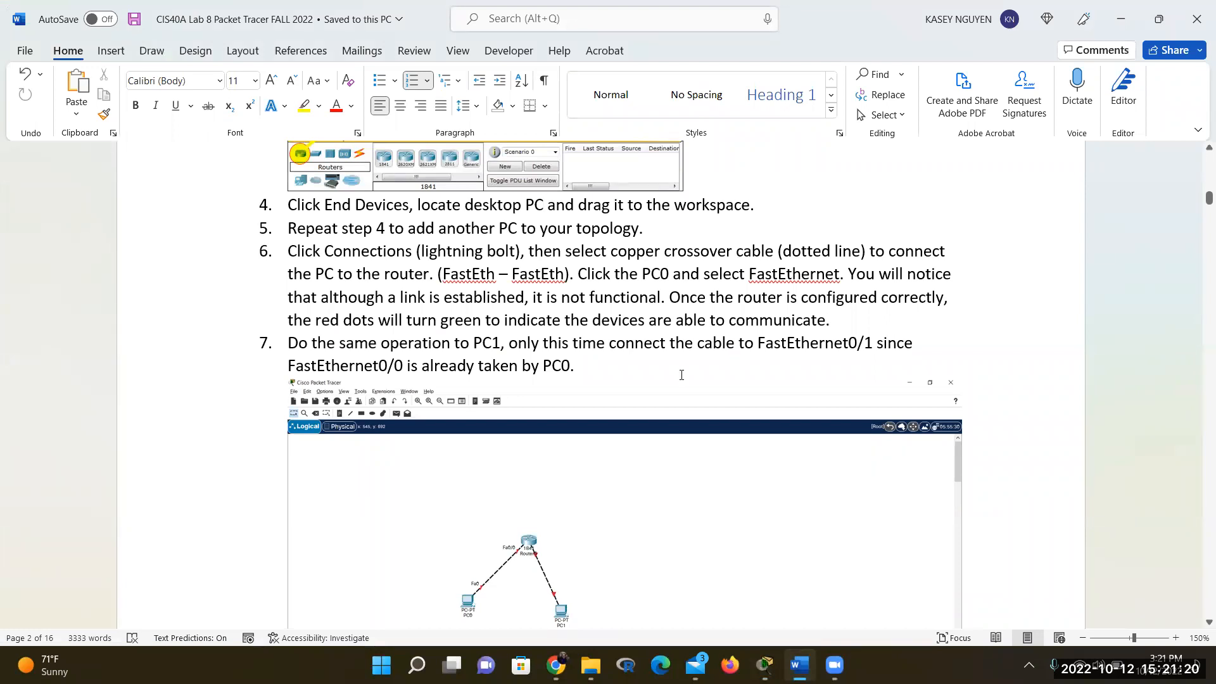
Read the handout's power-check and CLI steps 8–13, then open Router0's device window
scroll(681, 375, "down", 3)
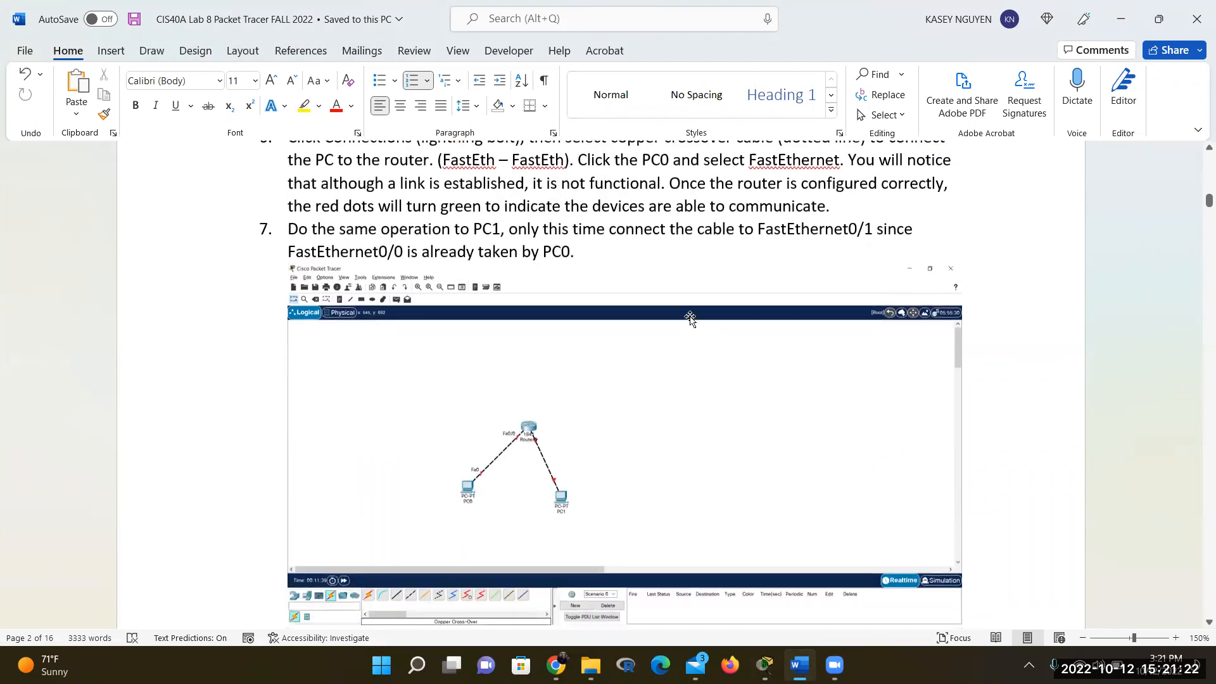
scroll(636, 302, "down", 4)
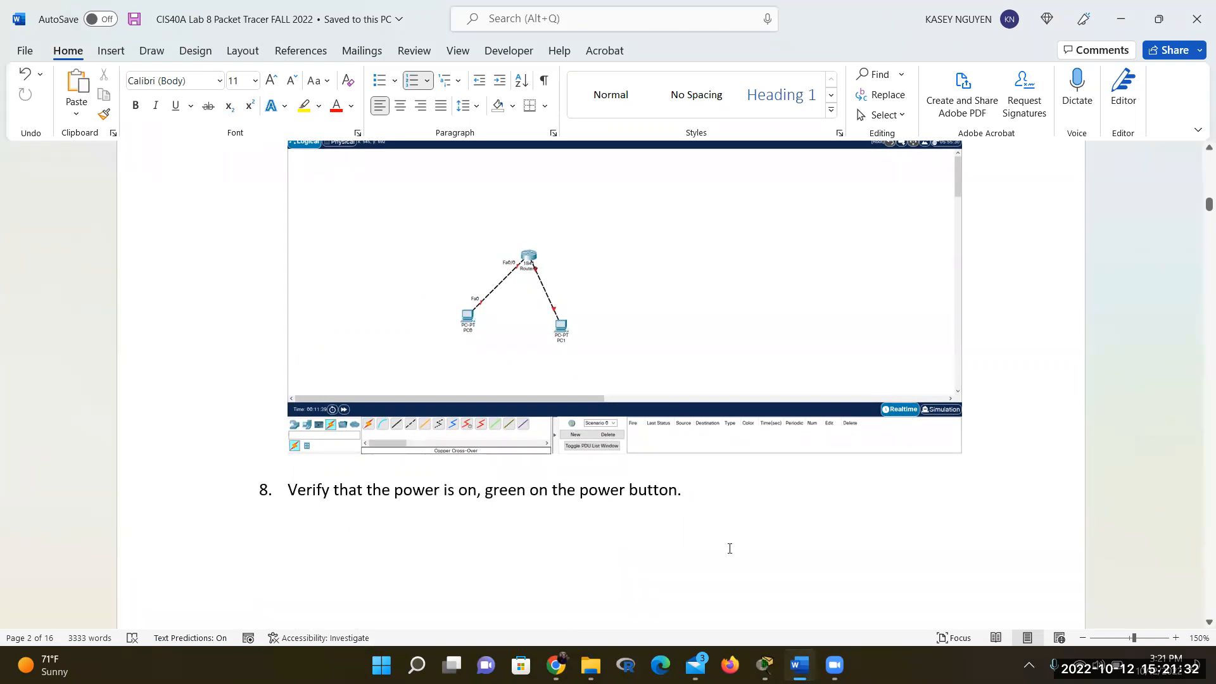
left_click(764, 665)
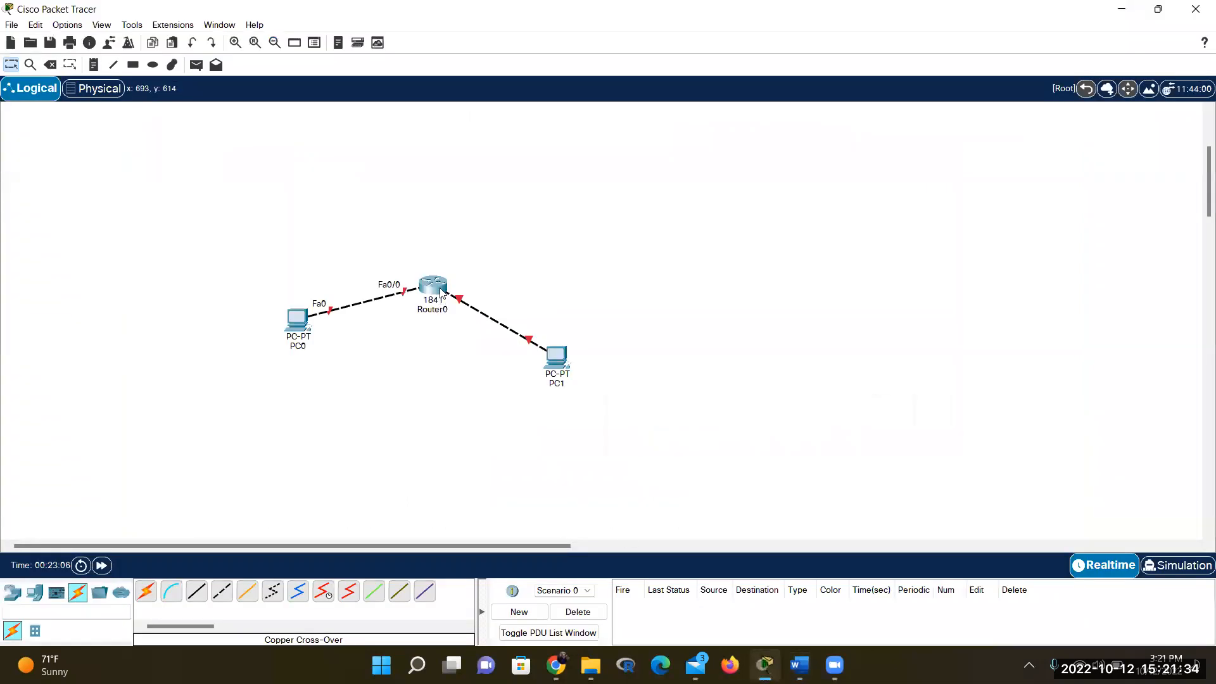
key("alt+Tab")
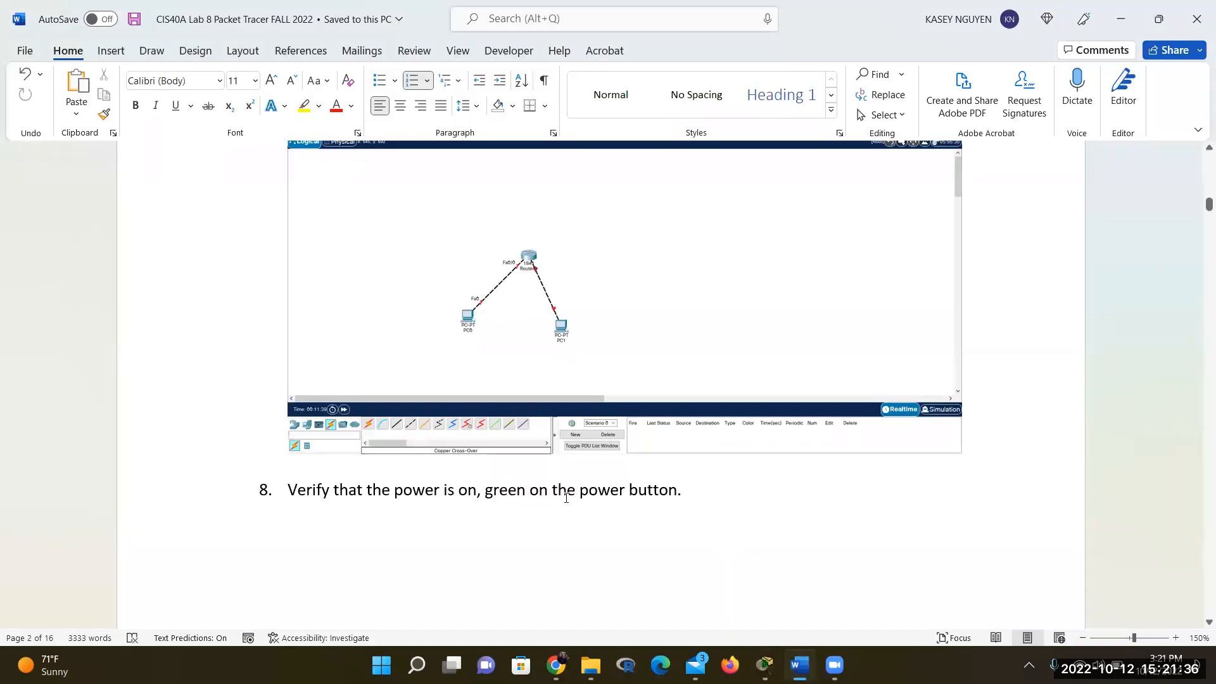
scroll(714, 492, "down", 8)
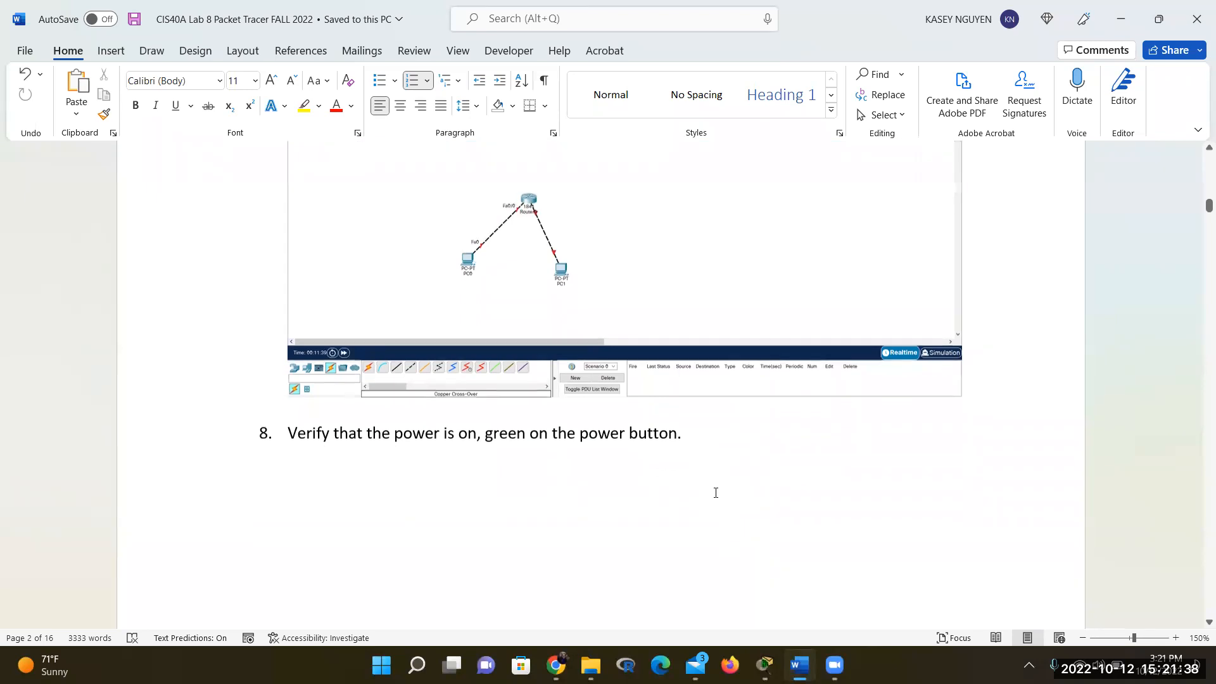
scroll(716, 494, "down", 3)
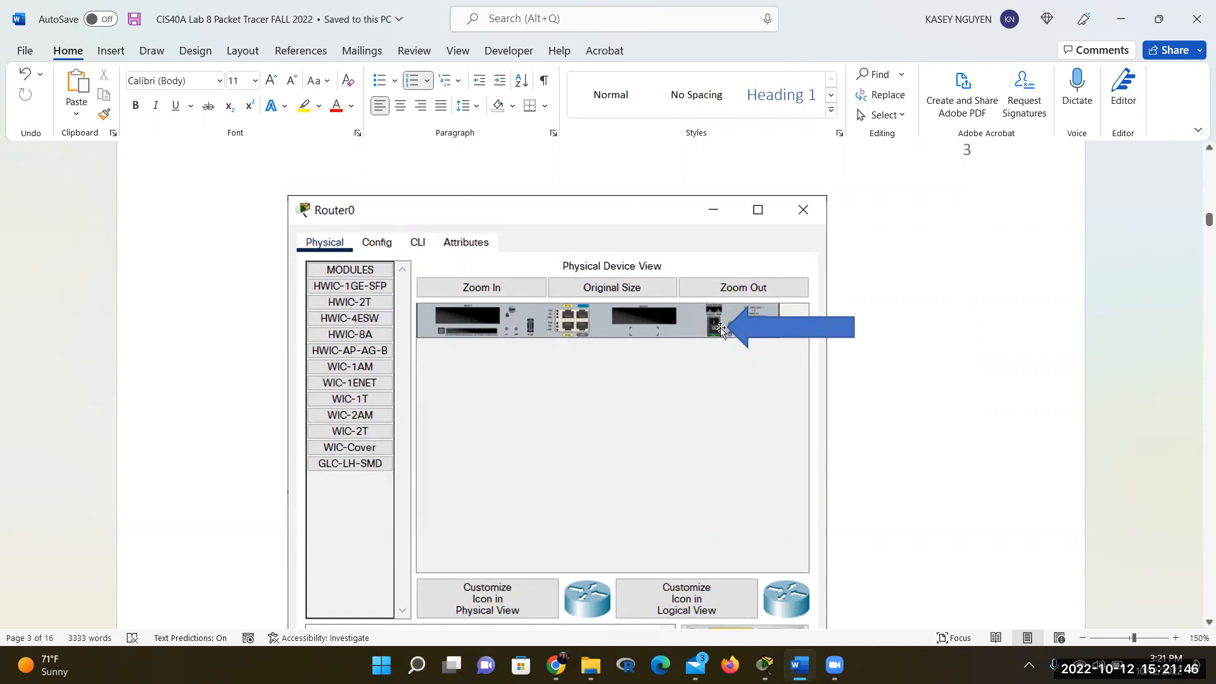
scroll(715, 389, "down", 3)
scroll(715, 390, "down", 2)
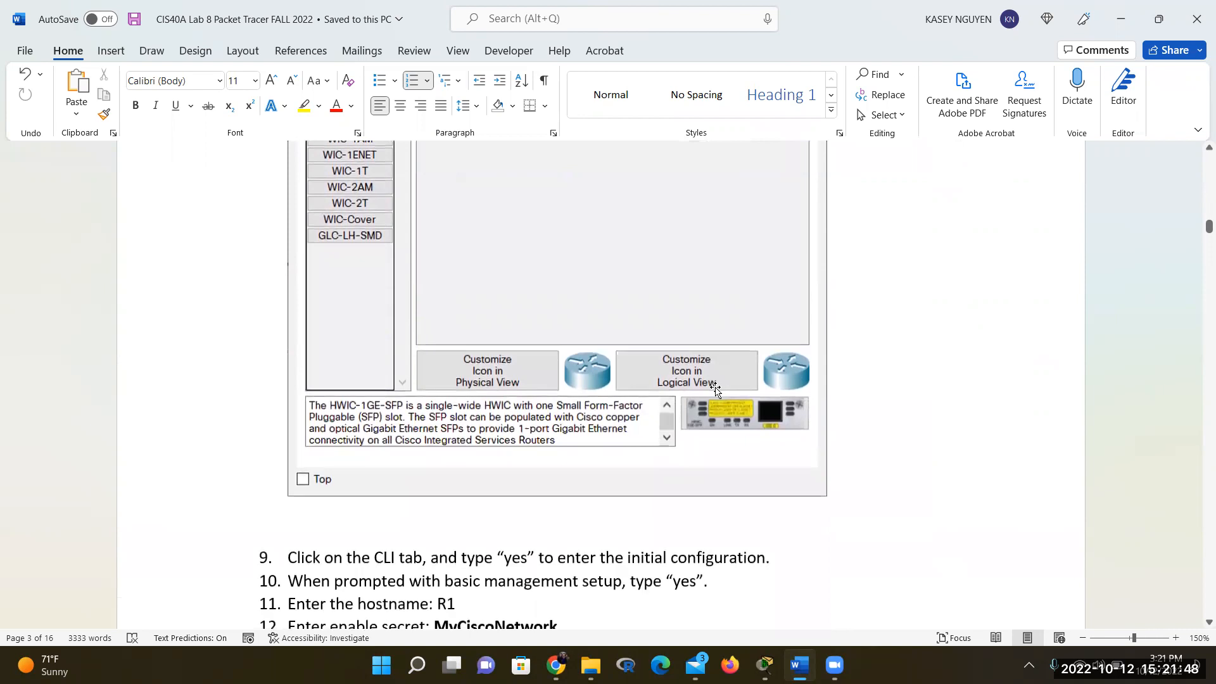
scroll(715, 390, "up", 3)
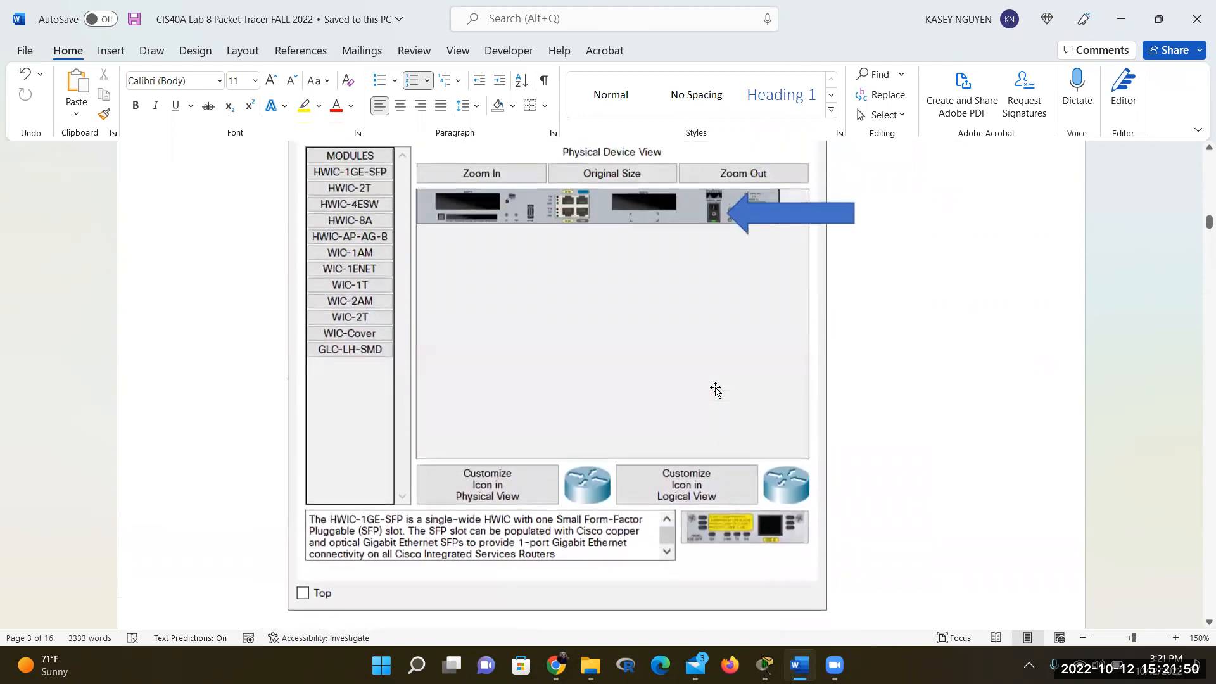
scroll(715, 390, "down", 3)
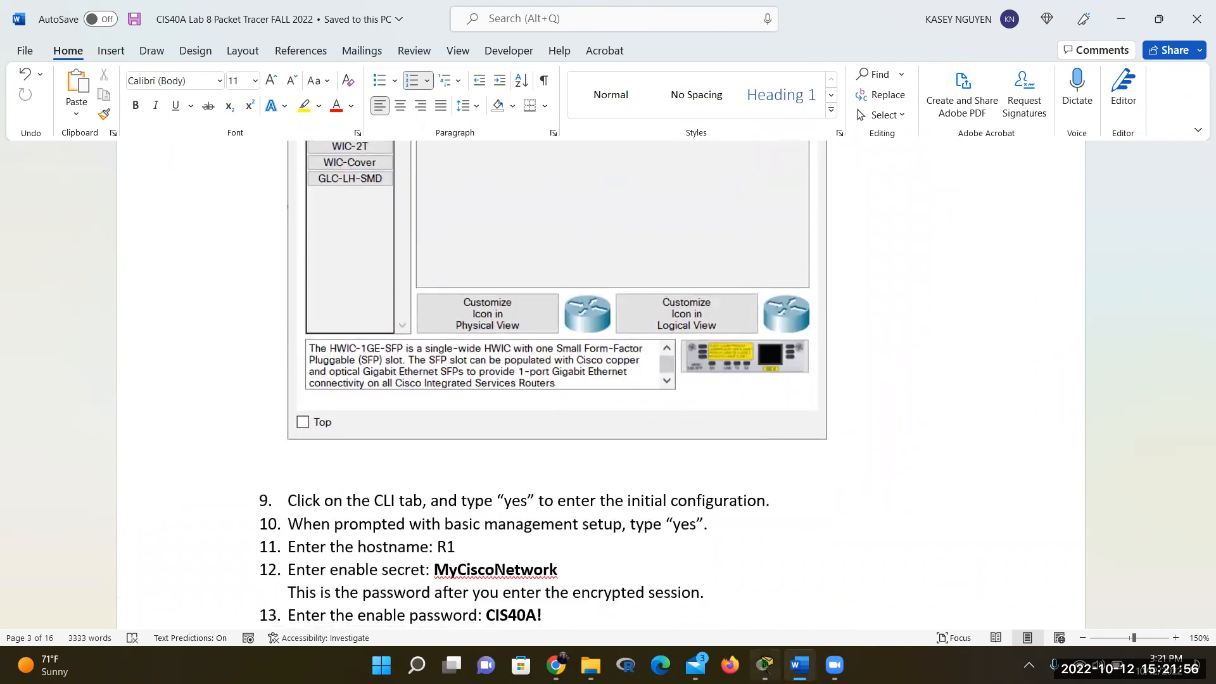
left_click(765, 665)
left_click(443, 289)
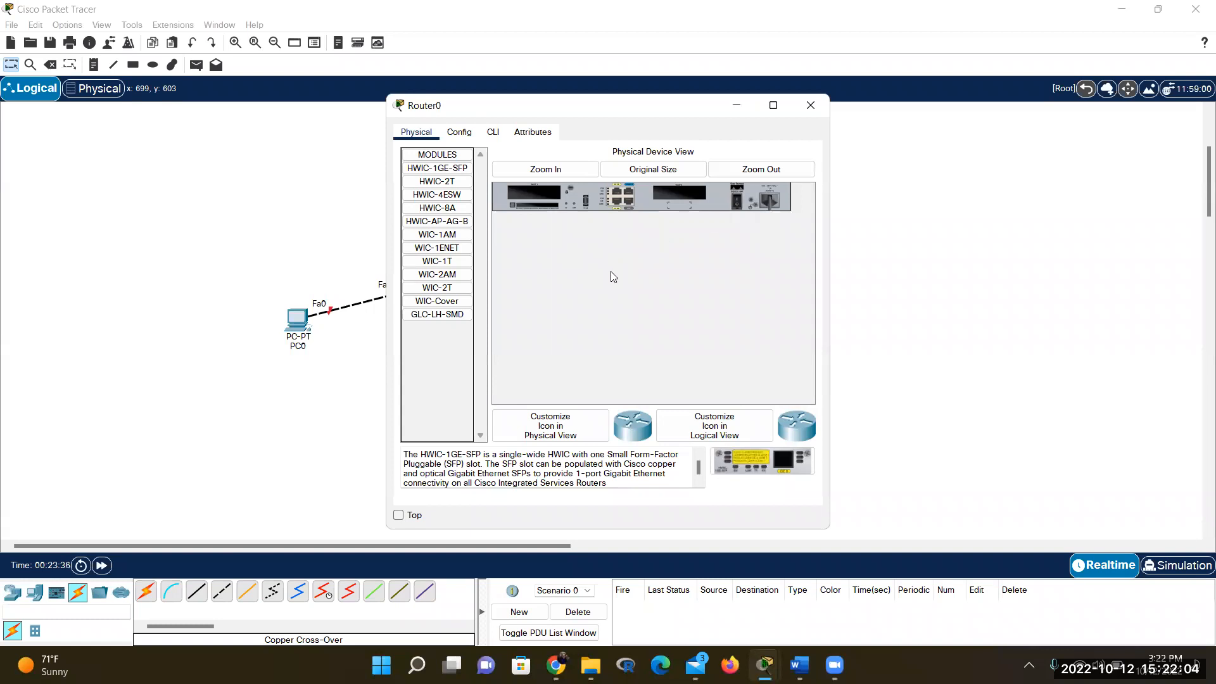
Power Router0 off and back on, then close its device window
left_click(736, 202)
left_click(738, 203)
left_click(811, 105)
Toggle the power on PC0 and PC1, closing each device window afterwards
left_click(296, 319)
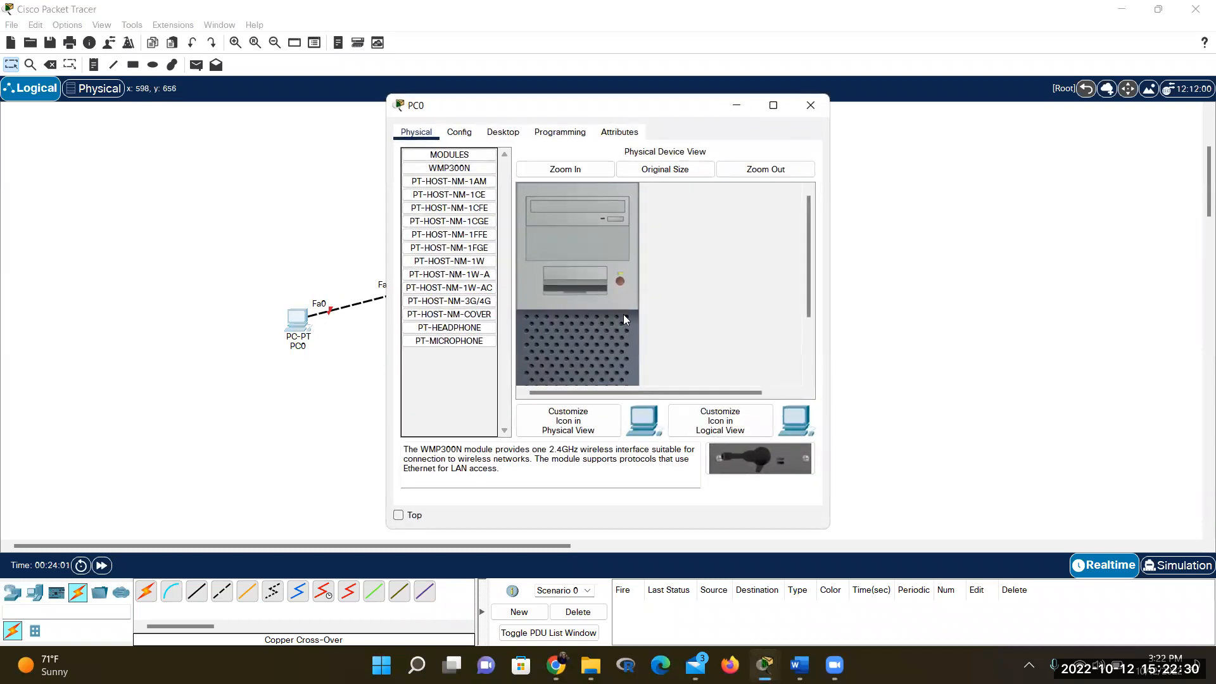
left_click(619, 279)
left_click(922, 304)
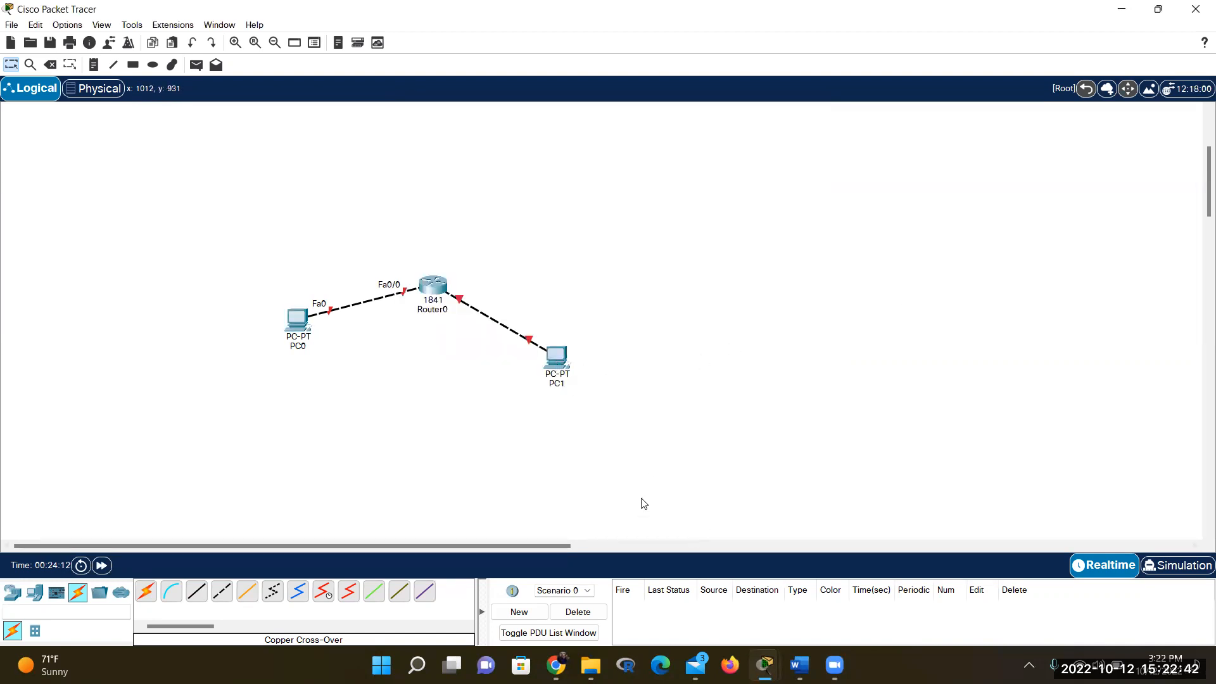
left_click(557, 358)
left_click(619, 279)
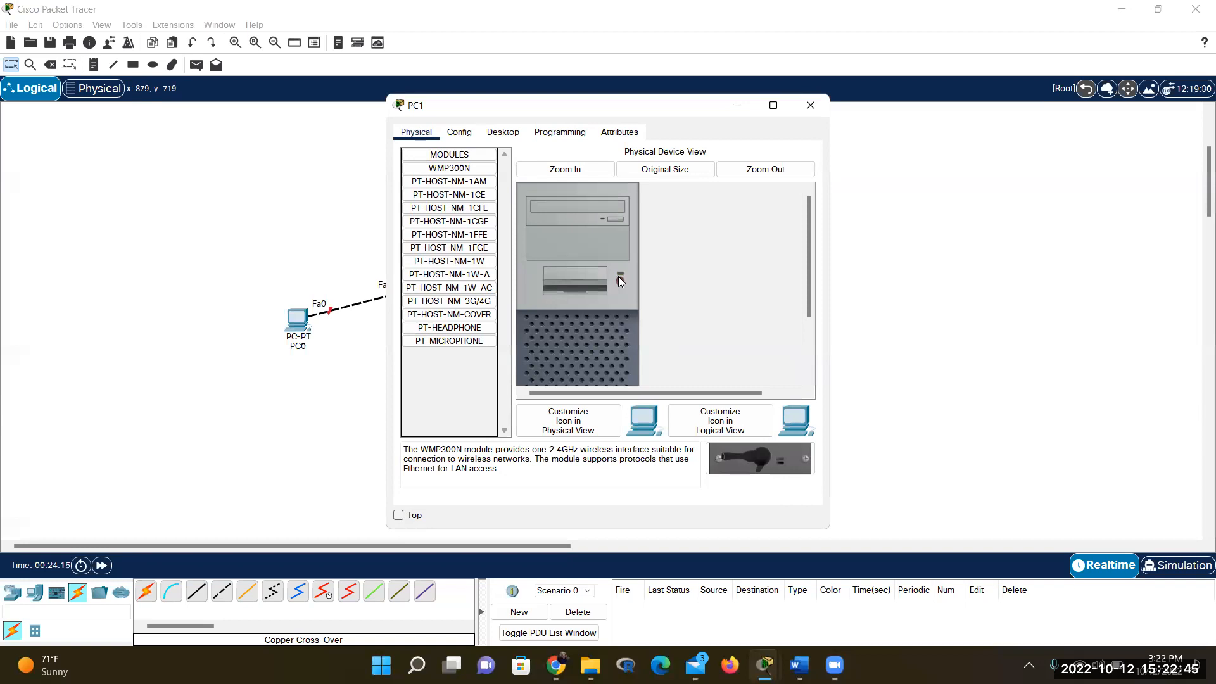
left_click(911, 373)
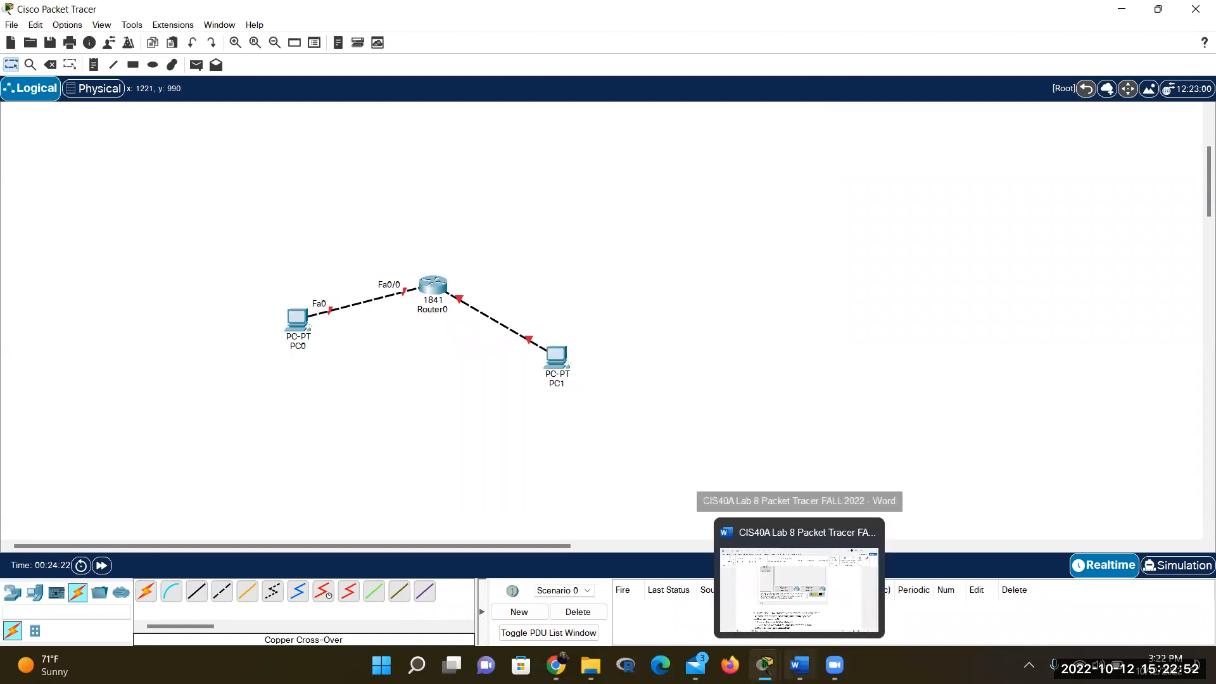
Show the Word handout at steps 9–20 for R1's CLI initial configuration and IP setup
left_click(799, 666)
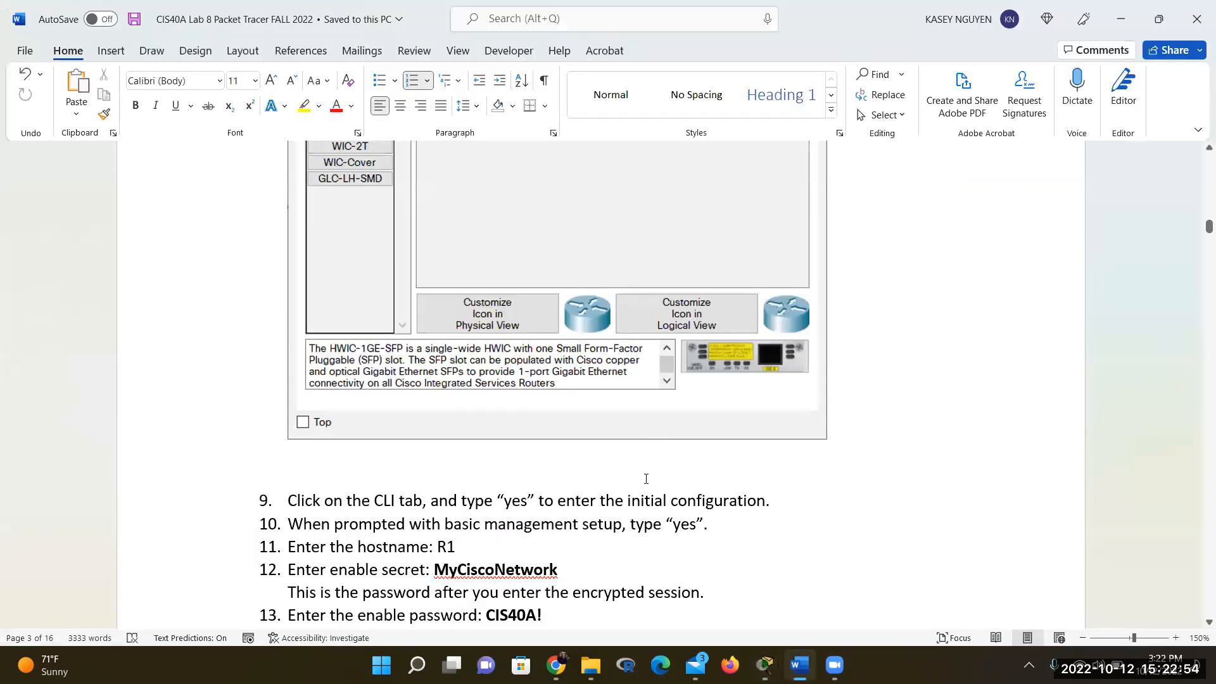
scroll(646, 479, "up", 4)
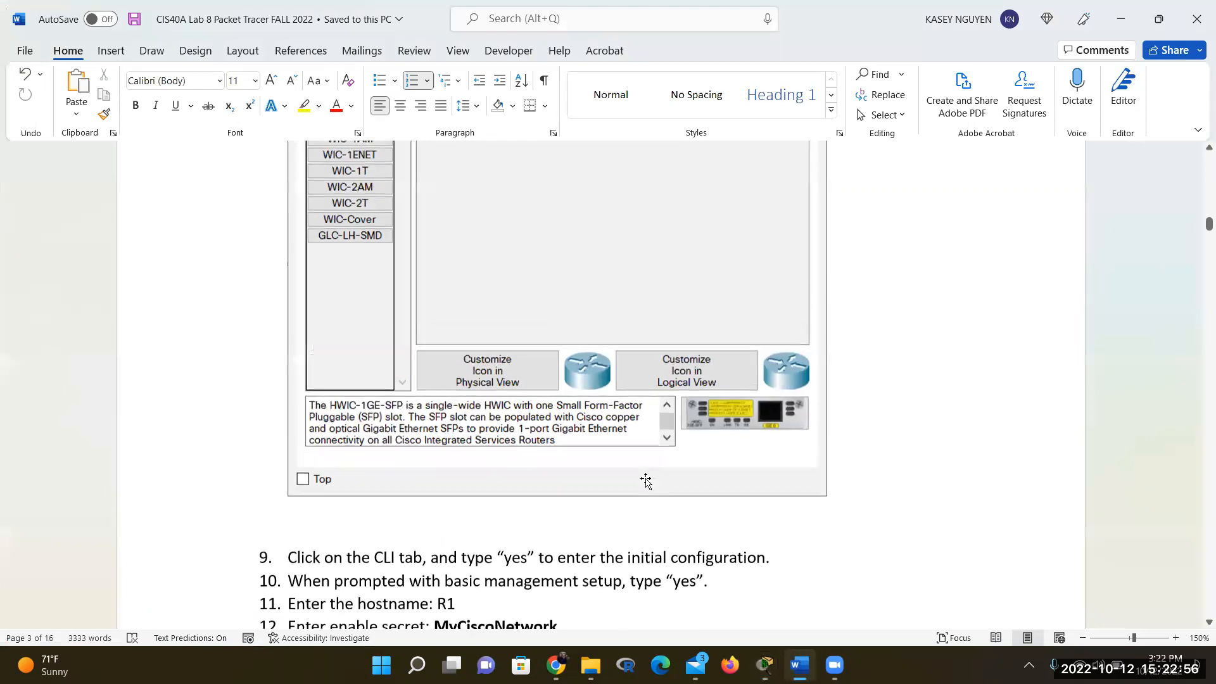
scroll(646, 479, "down", 2)
scroll(646, 479, "down", 5)
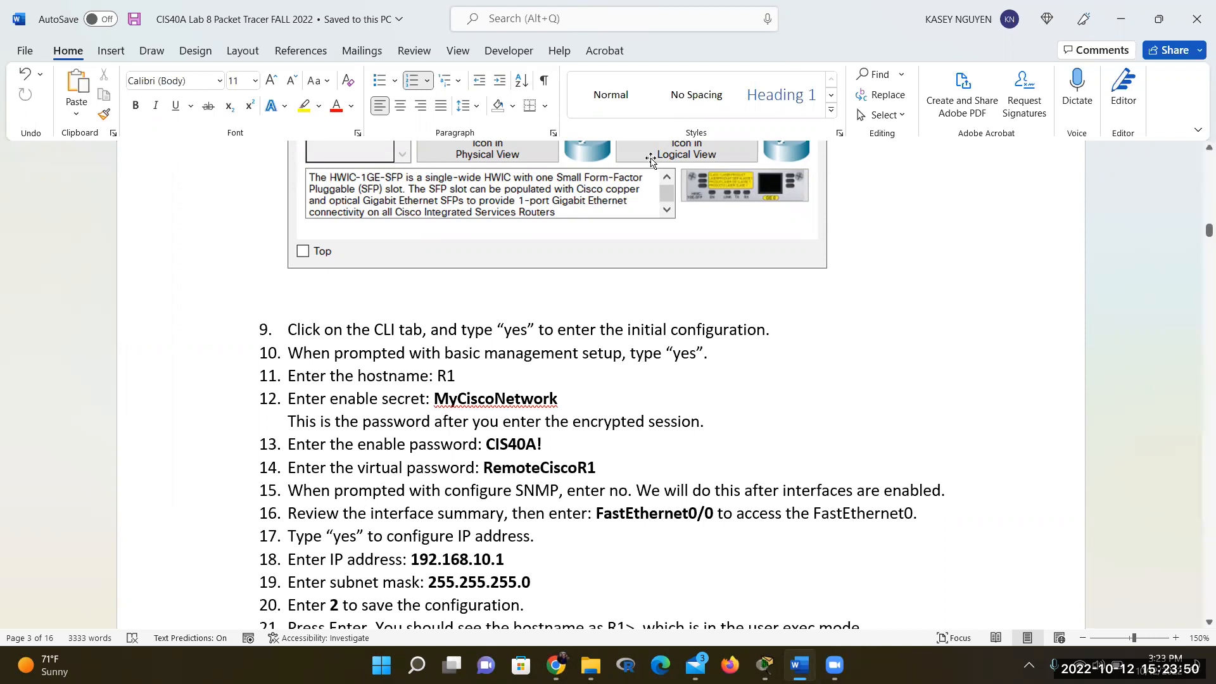
Answer 'yes' to the initial configuration dialog in Router0's CLI
left_click(766, 662)
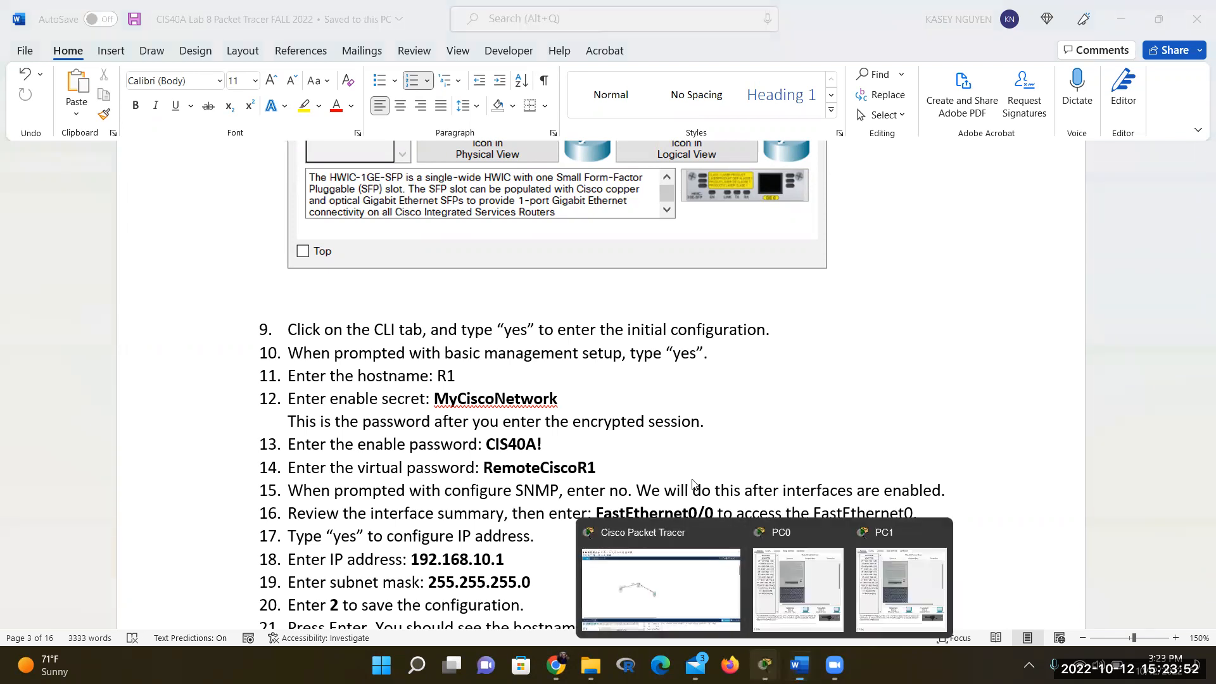
left_click(677, 594)
left_click(437, 293)
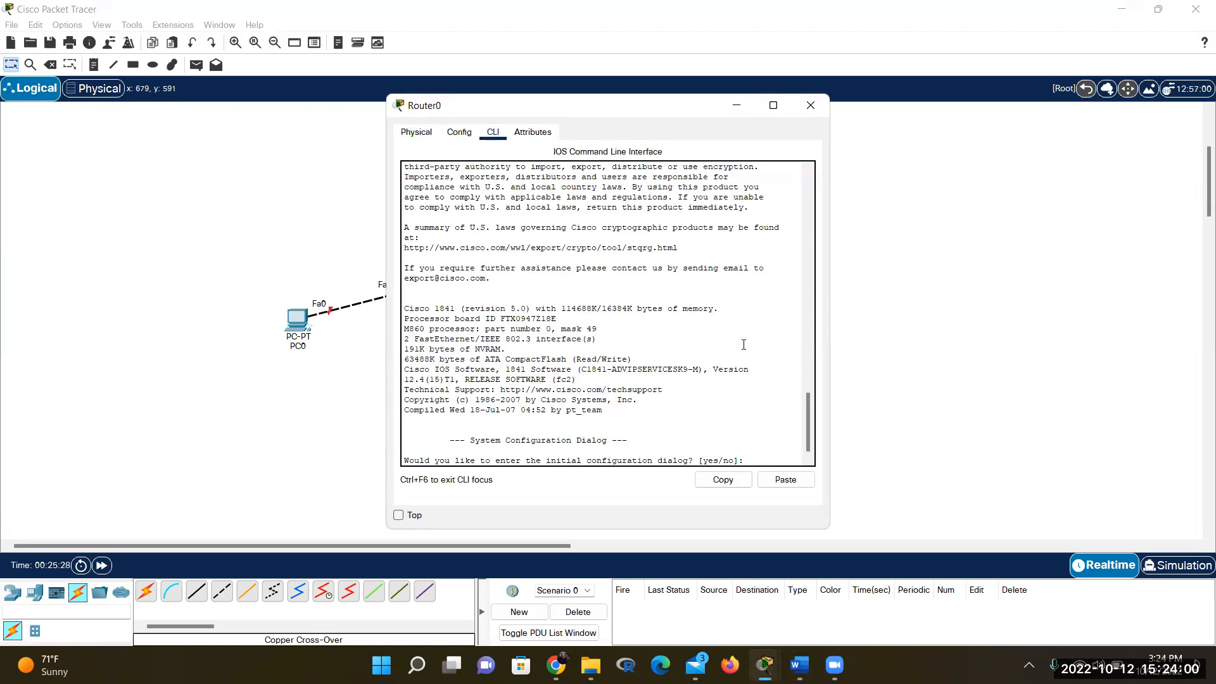
left_click_drag(805, 417, 804, 441)
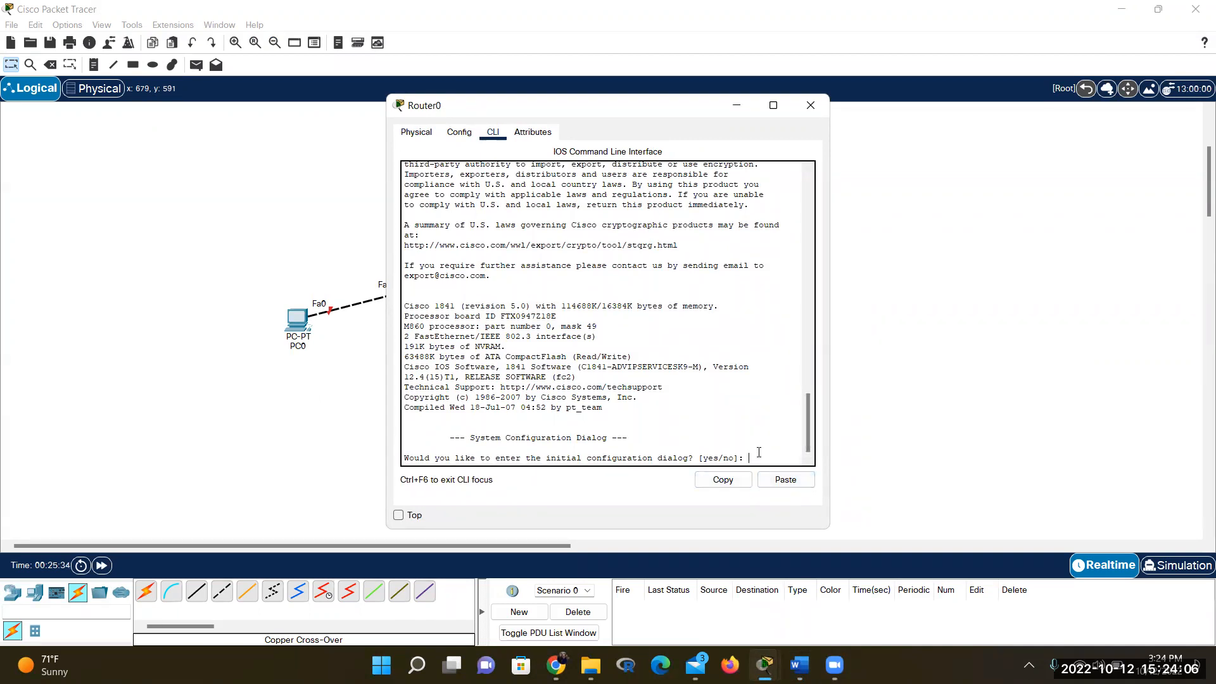
type("yes")
key("Return")
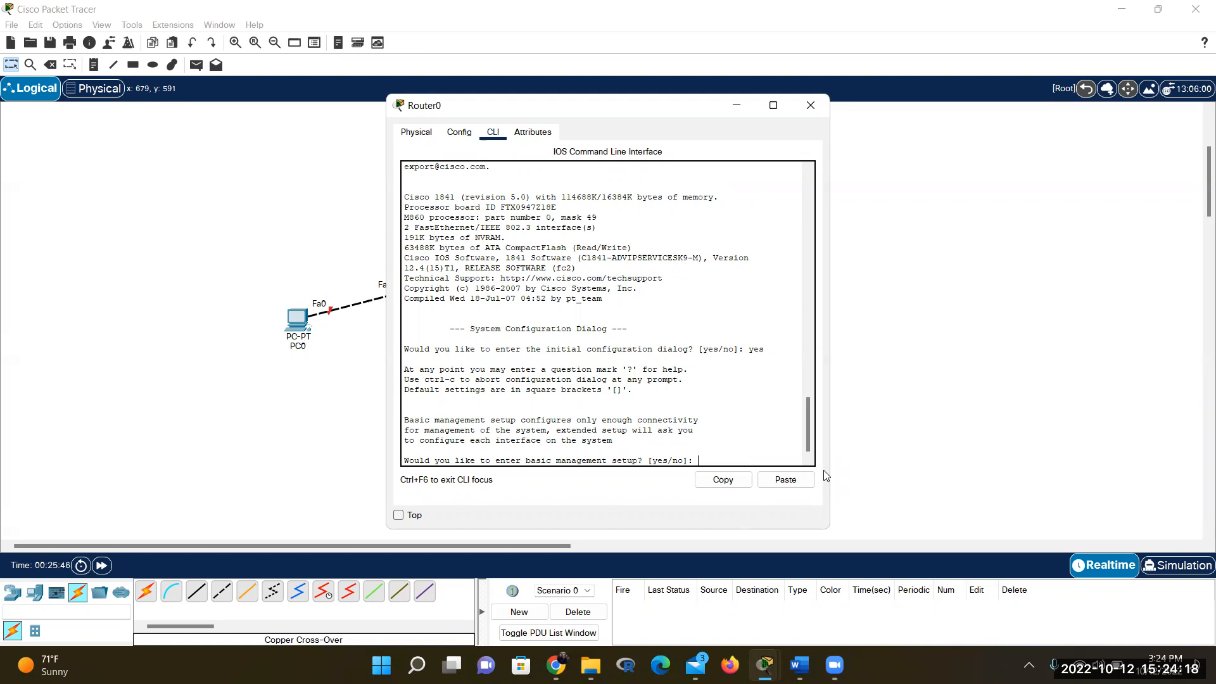
left_click(800, 665)
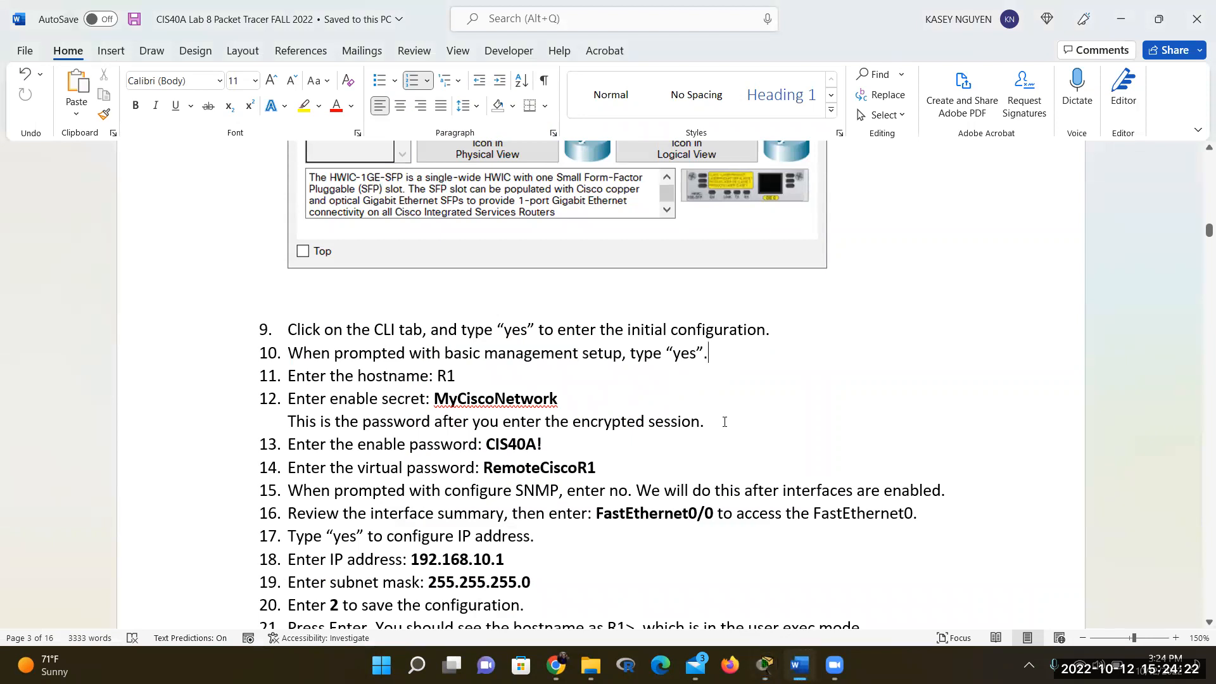
Answer 'yes' to basic management setup in Router0's CLI
left_click(799, 664)
type("yes")
key("Return")
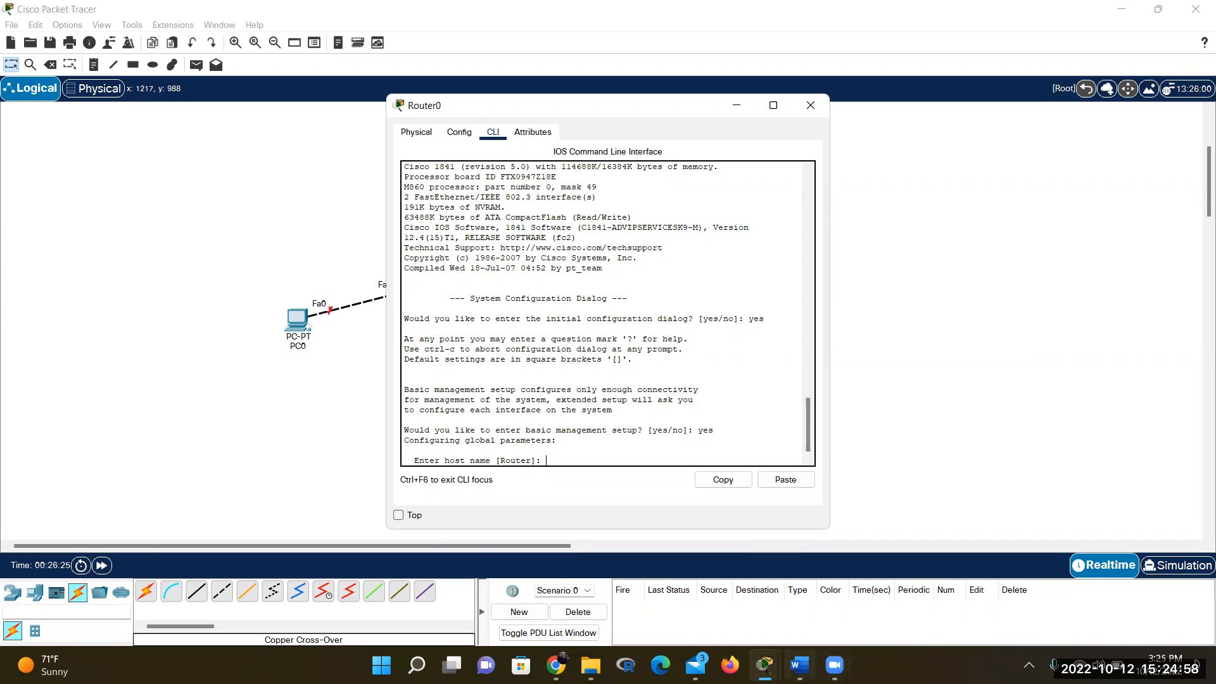
Close the PC0 and PC1 windows and bring Router0's command line forward
key("alt+Tab")
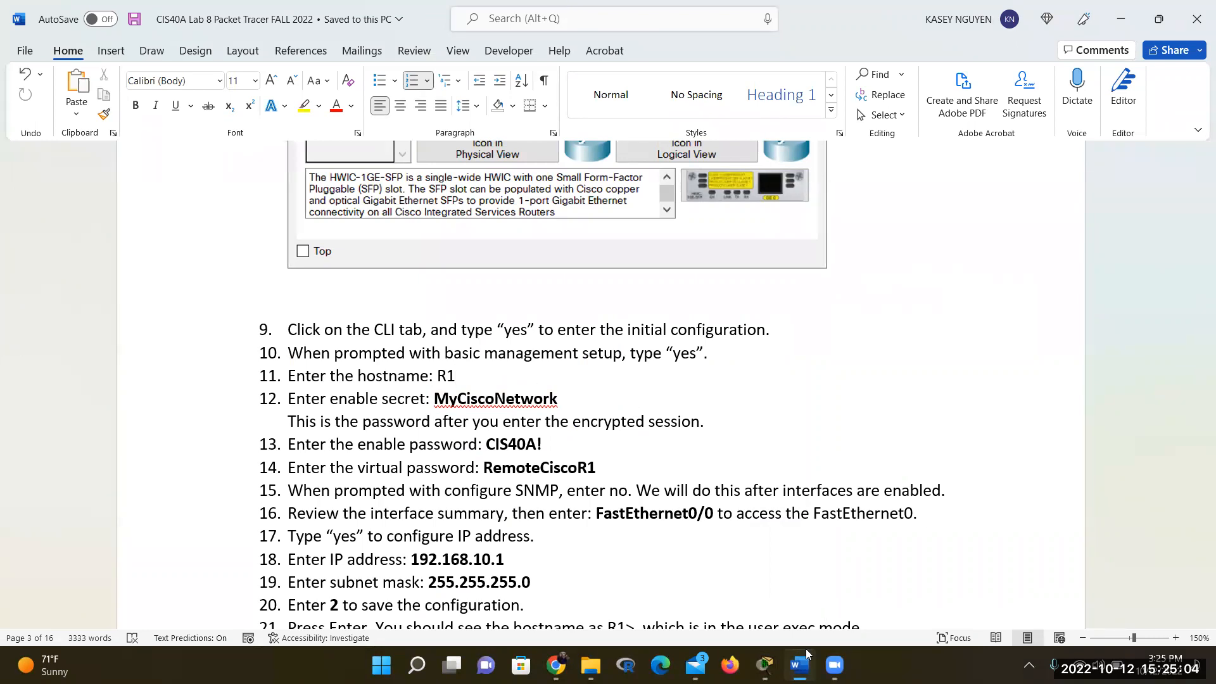
mouse_move(802, 664)
mouse_move(765, 664)
left_click(642, 596)
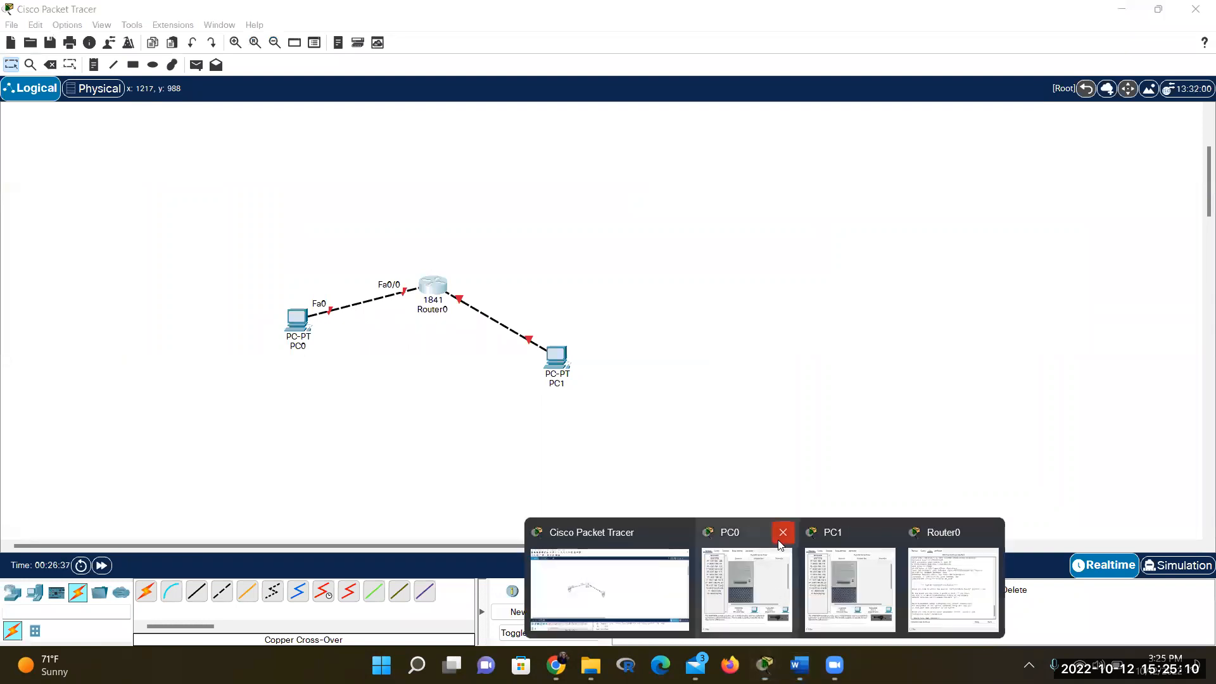
left_click(783, 533)
left_click(833, 532)
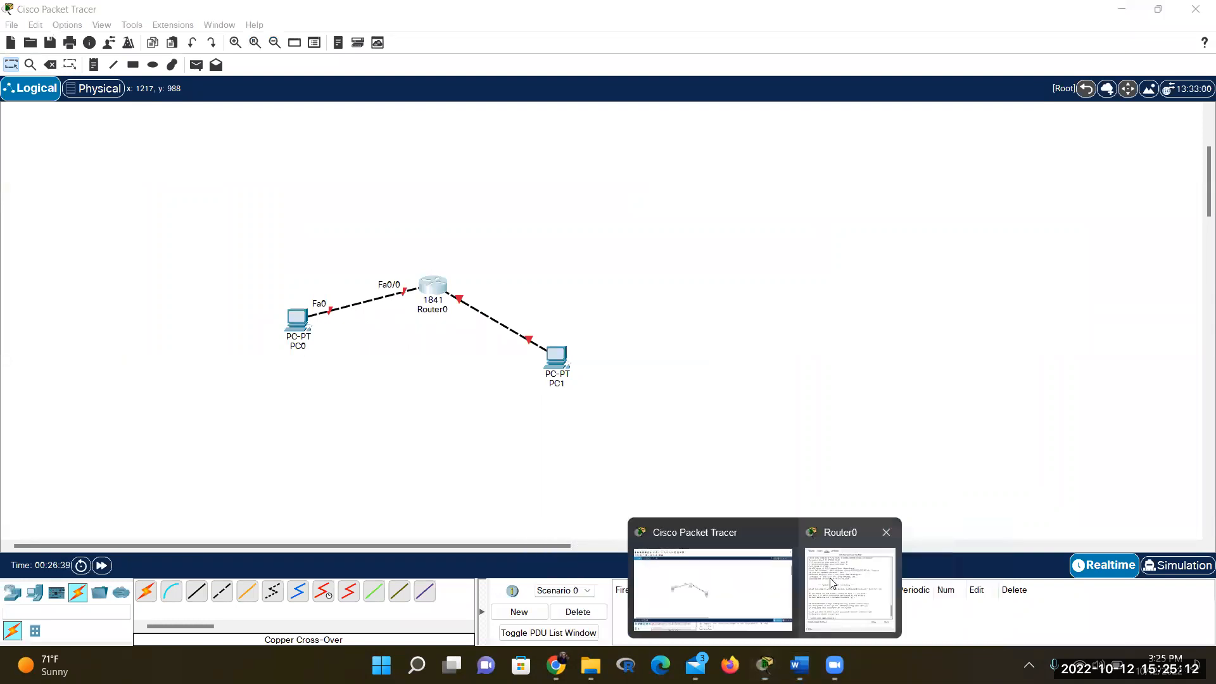
left_click(832, 570)
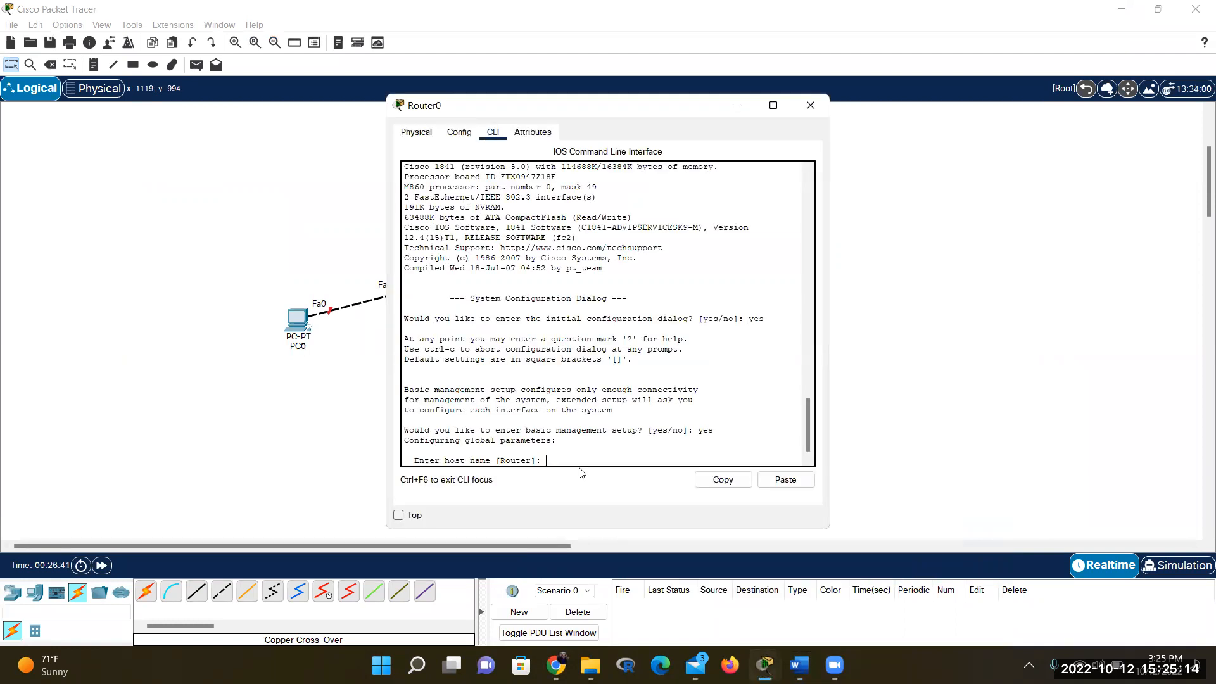
Enter R1 as the router's host name in the setup dialog
type("R1")
key("Return")
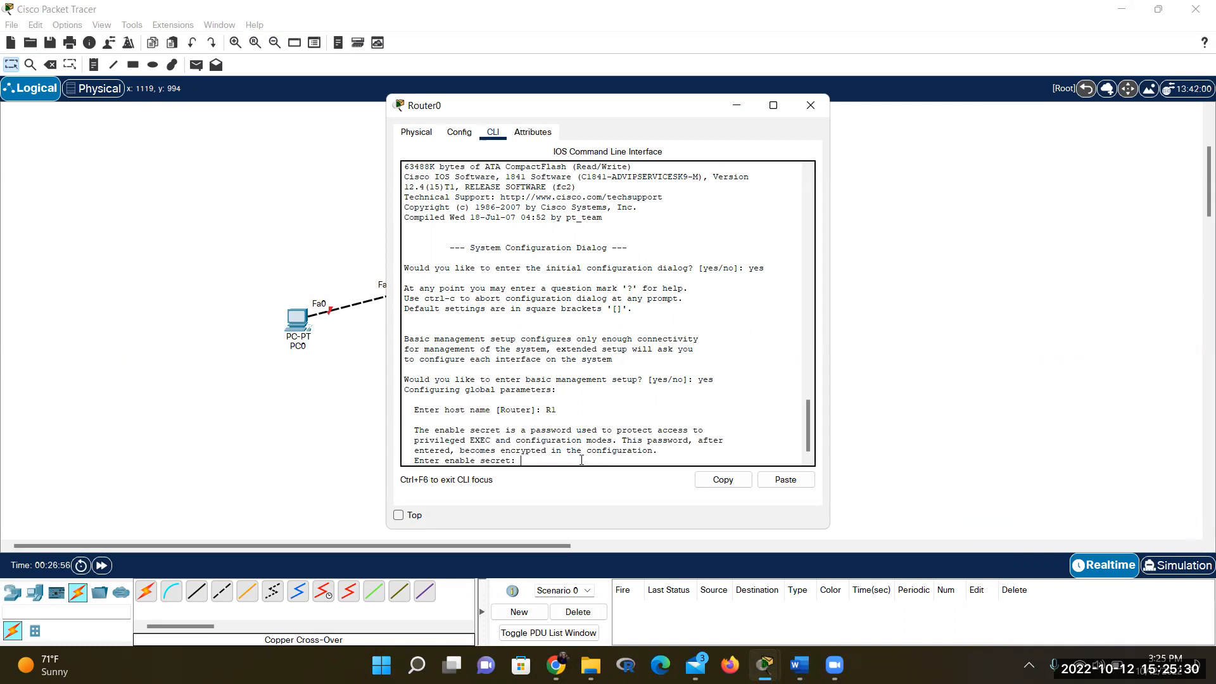
key("alt+Tab")
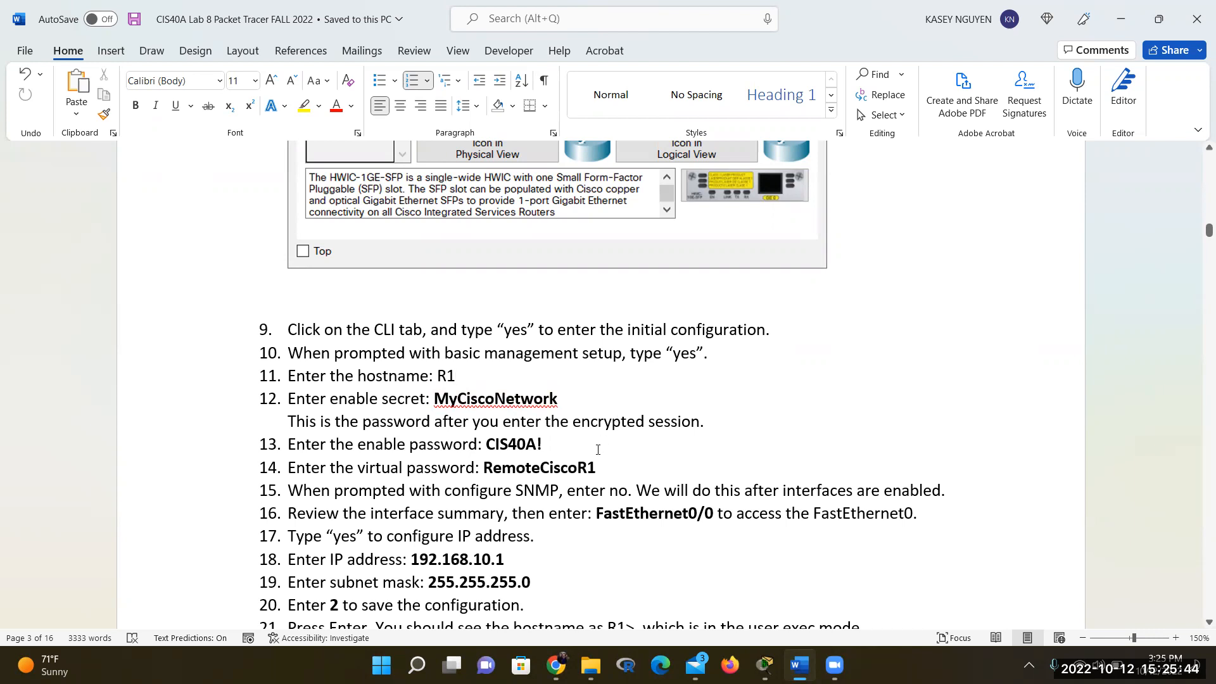
Check step 13's enable password in the handout, then return to Router0's command line
left_click(576, 449)
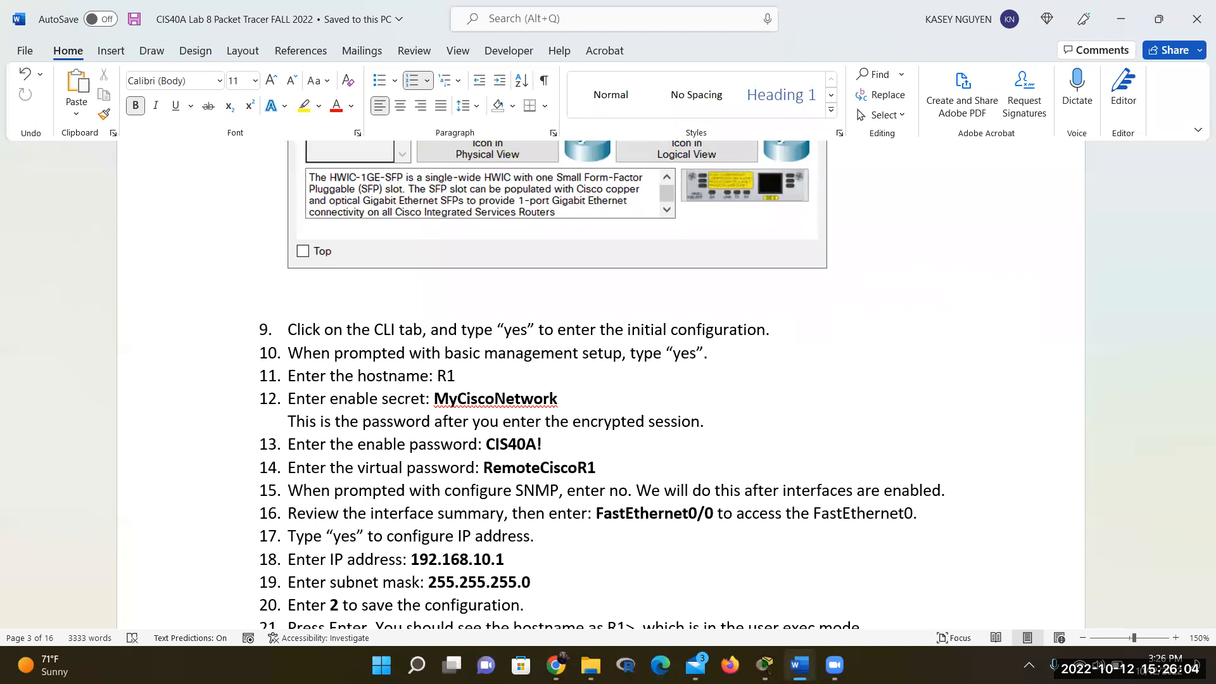
mouse_move(764, 665)
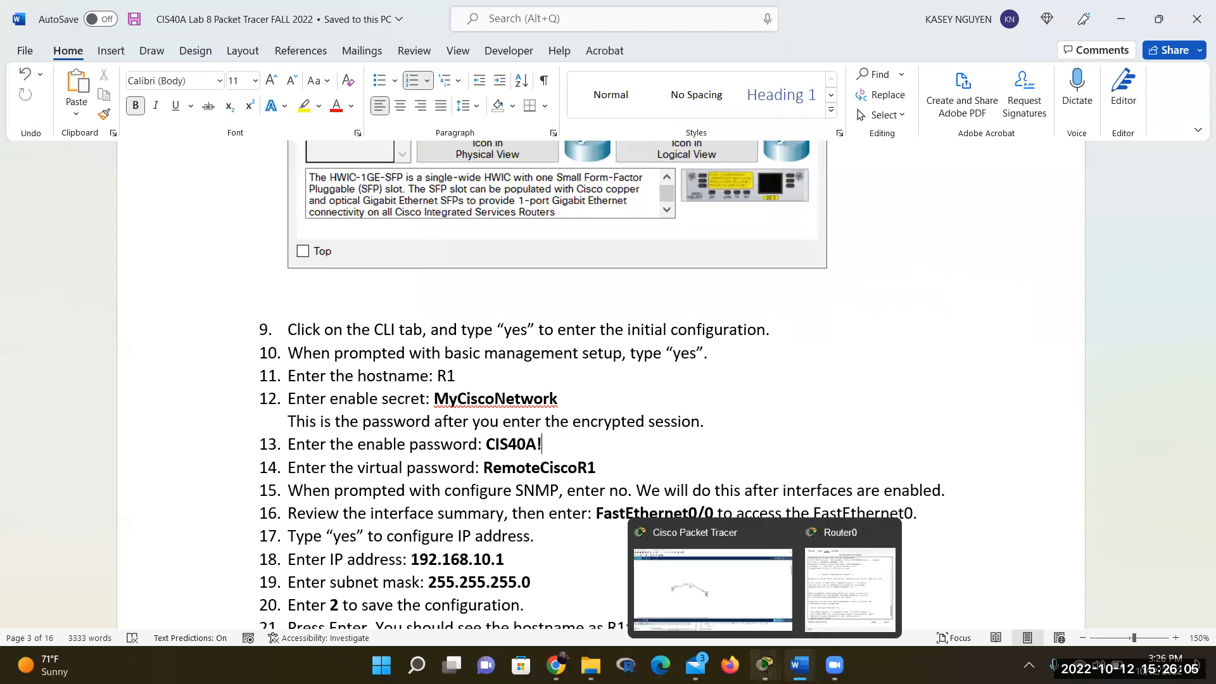
left_click(833, 616)
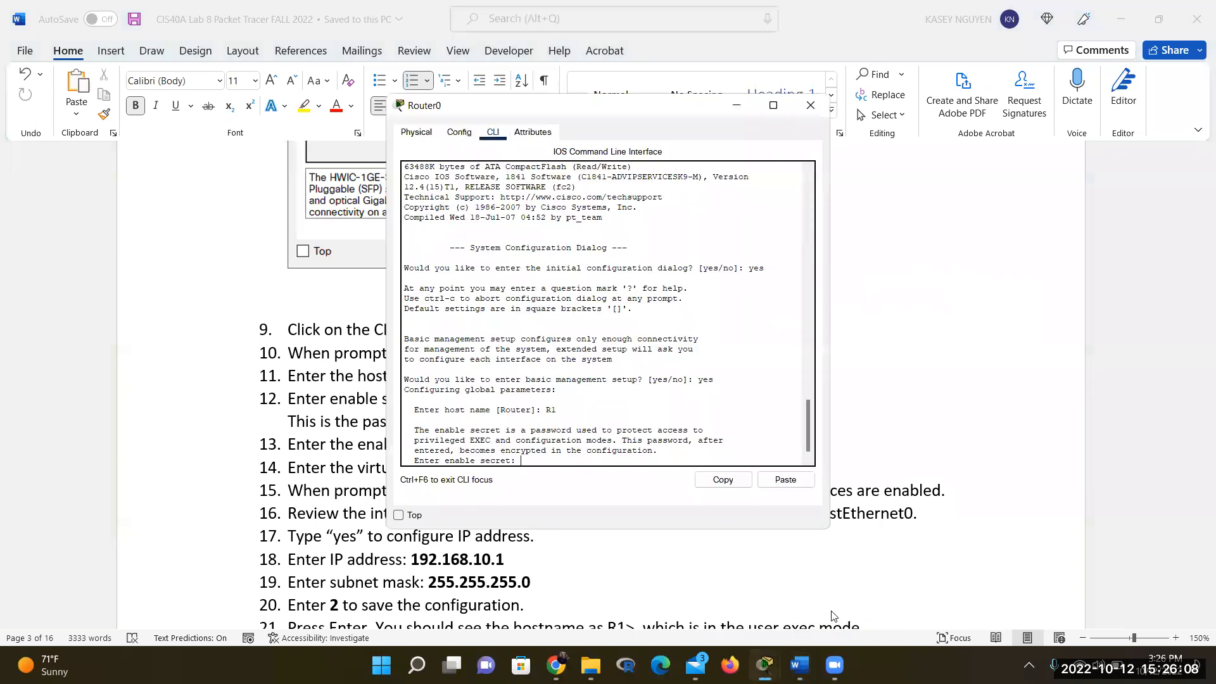
Enter the enable secret from step 12 at the setup prompt
type("MyCiscoNetwork")
key("Return")
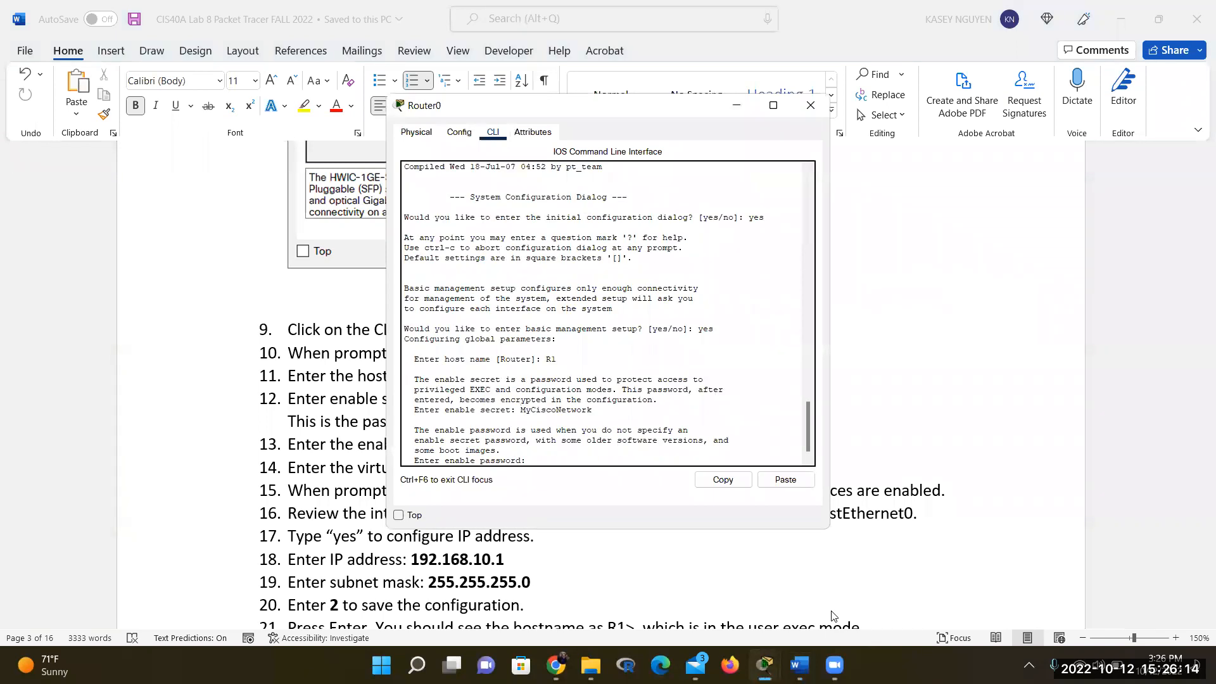
left_click(309, 485)
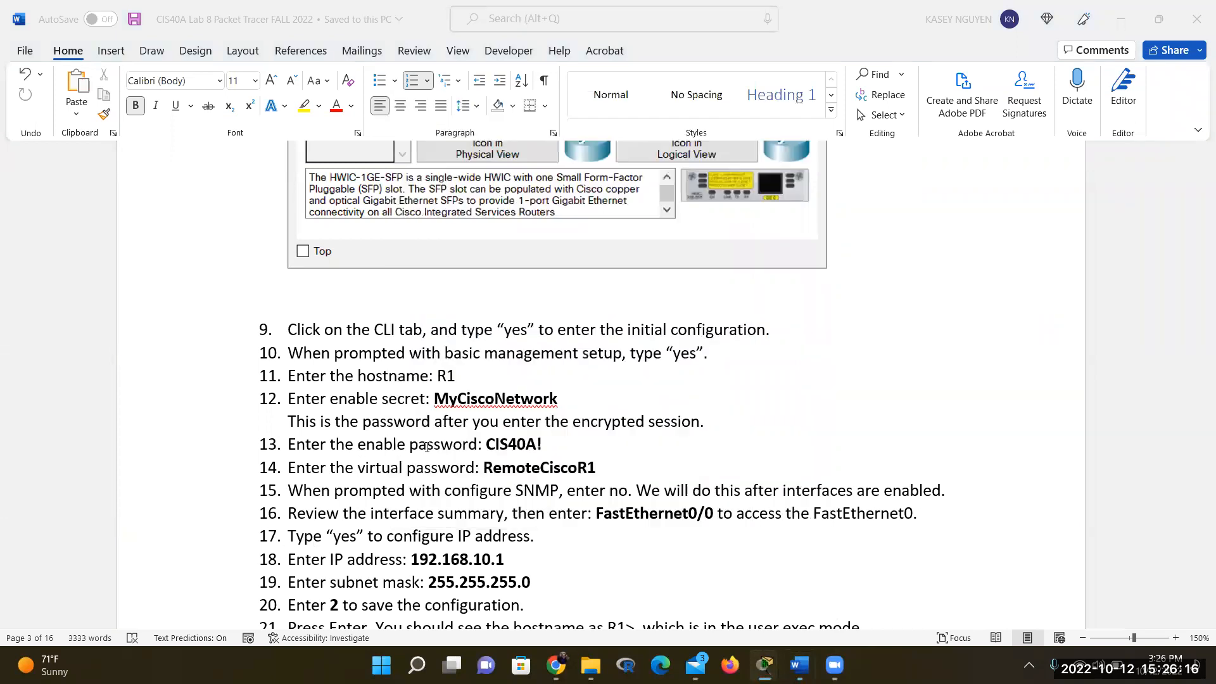
double_click(489, 397)
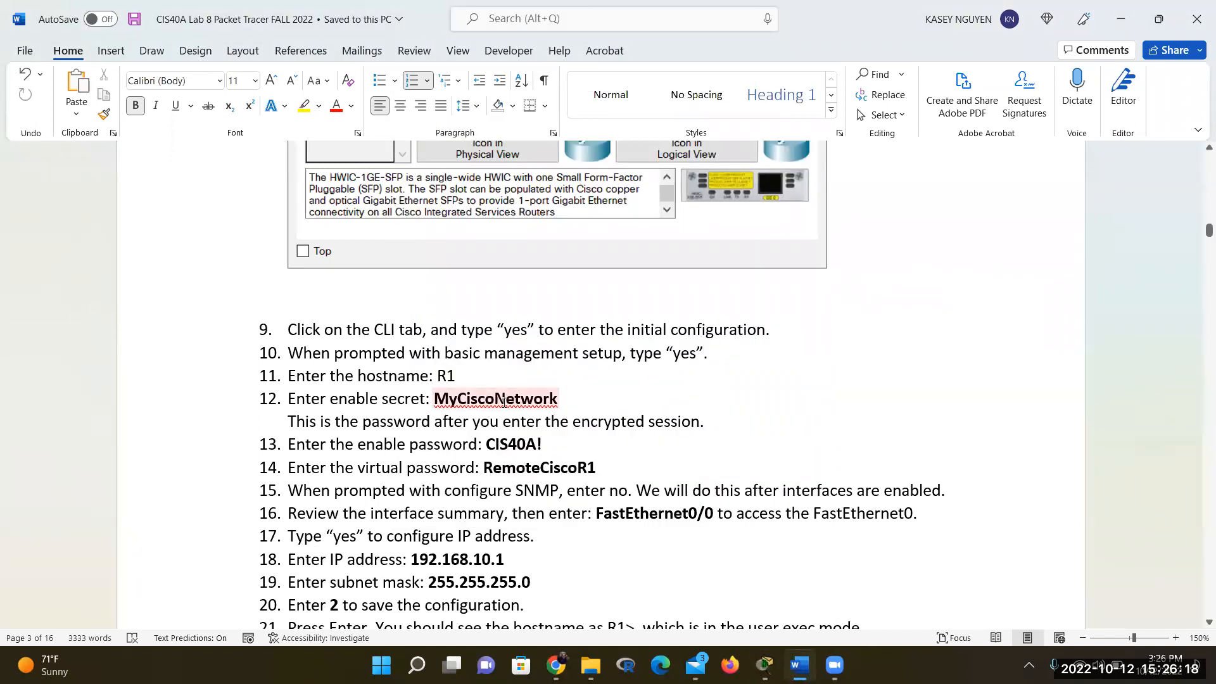
left_click(546, 447)
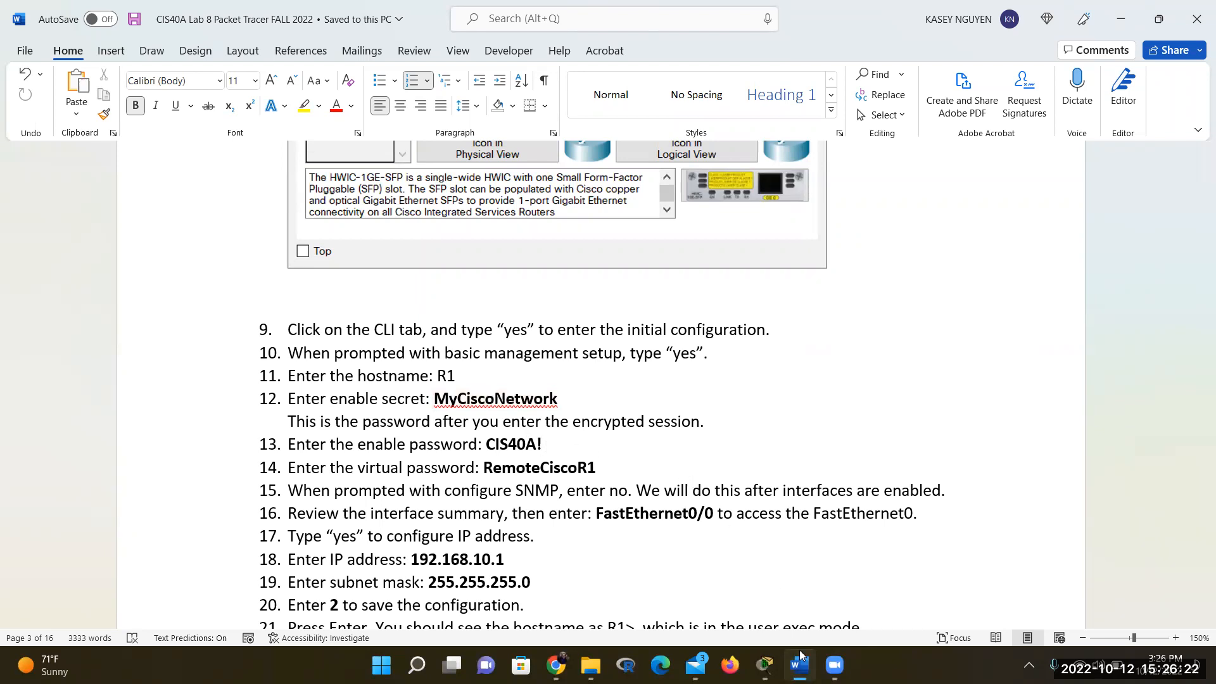
Set the enable password and the virtual terminal password from the handout
mouse_move(764, 665)
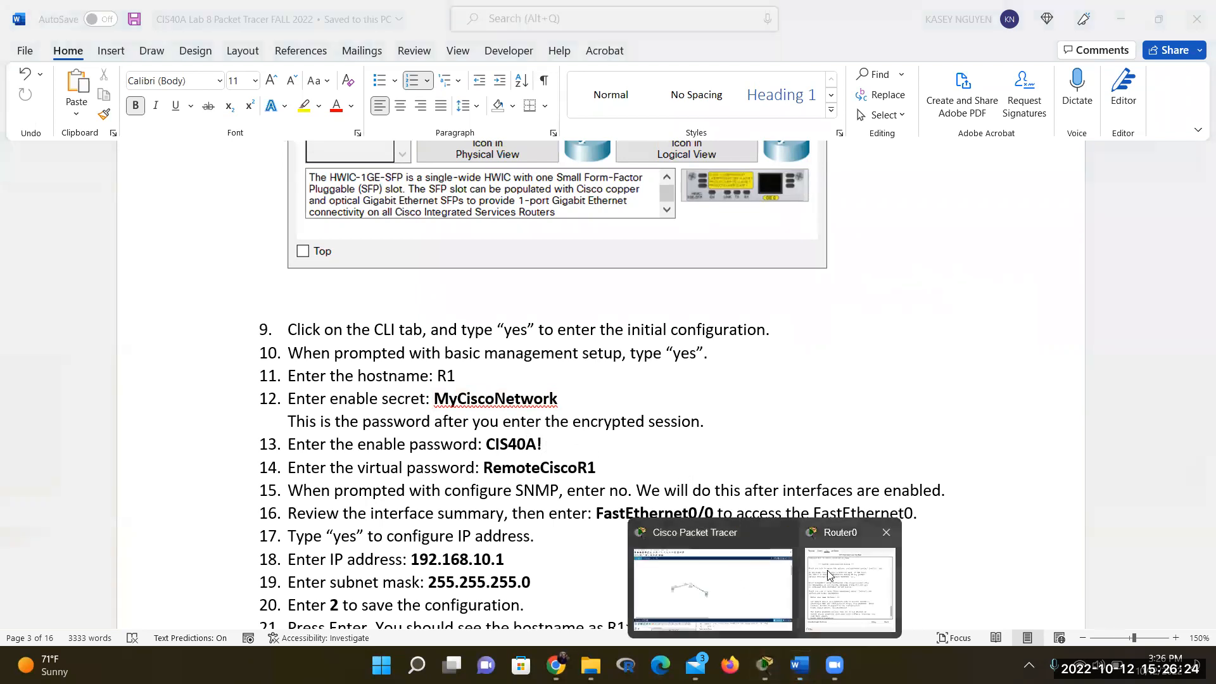
left_click(837, 589)
left_click_drag(667, 111, 925, 137)
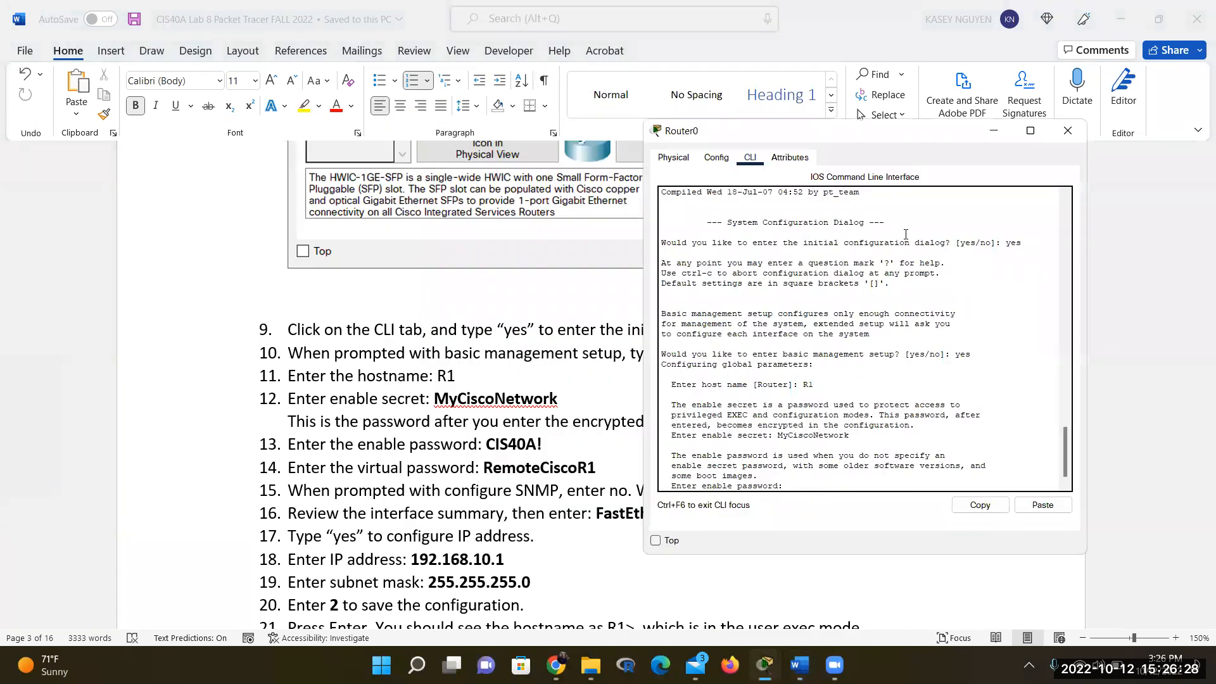
type("CIS40A!")
key("Return")
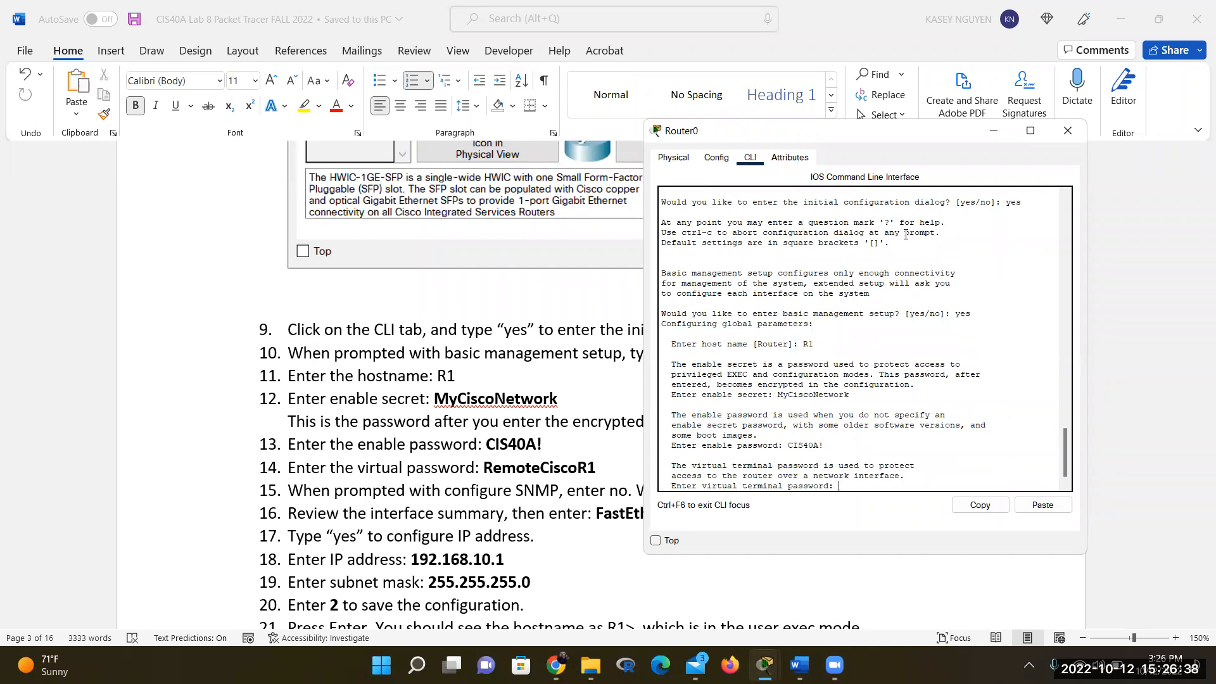
type("rd: RemoteCisco")
type("R1")
key("Return")
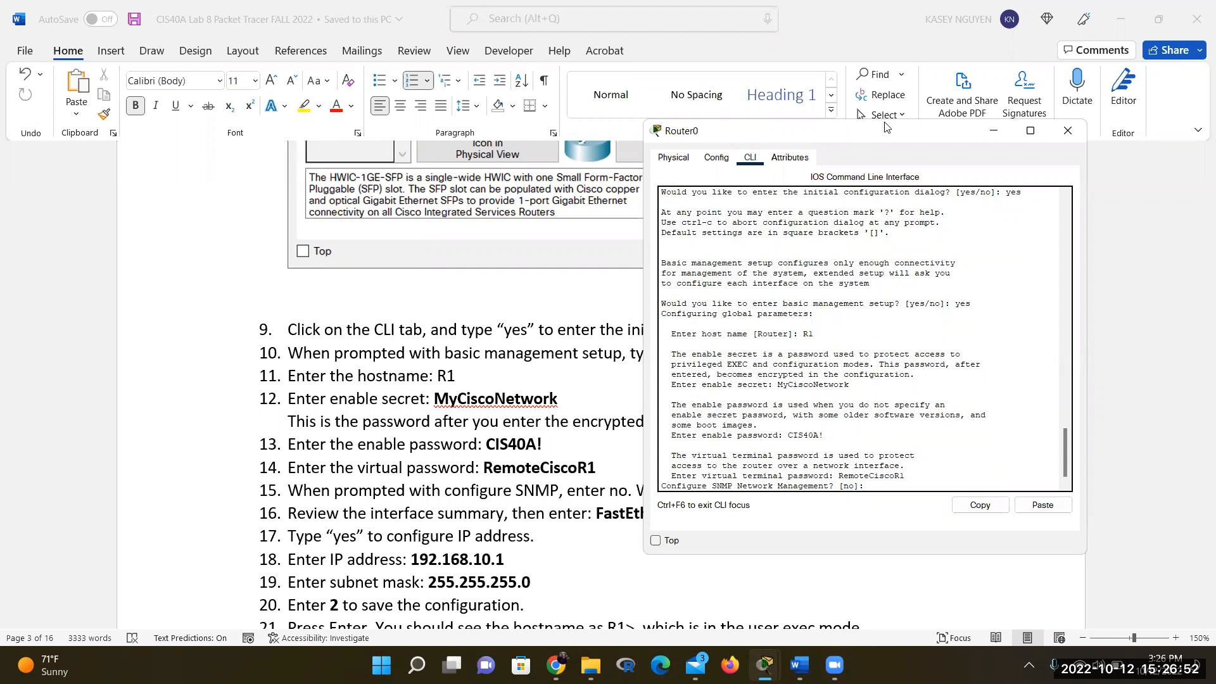
Decline SNMP setup so the router shows its interface summary
left_click_drag(885, 127, 991, 40)
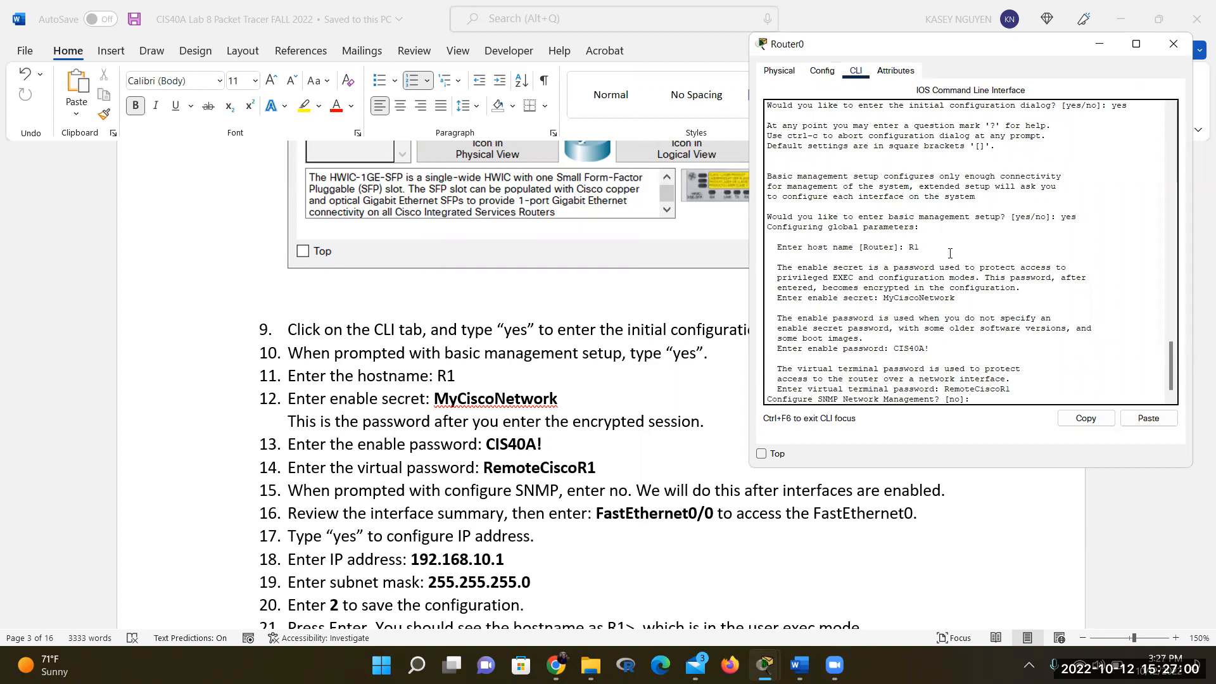
type("no")
key("Return")
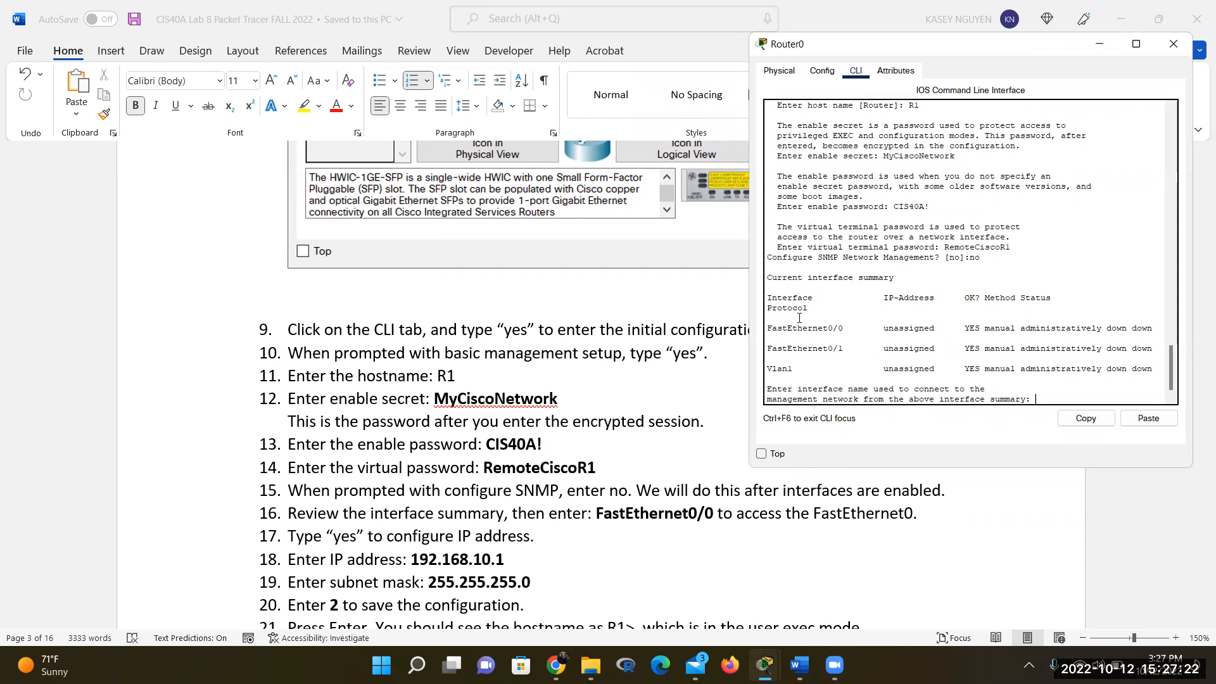
Enter FastEthernet0/0 as Router0's management interface at the setup interface-name prompt
left_click_drag(769, 298, 761, 330)
left_click(850, 323)
left_click_drag(770, 329, 851, 329)
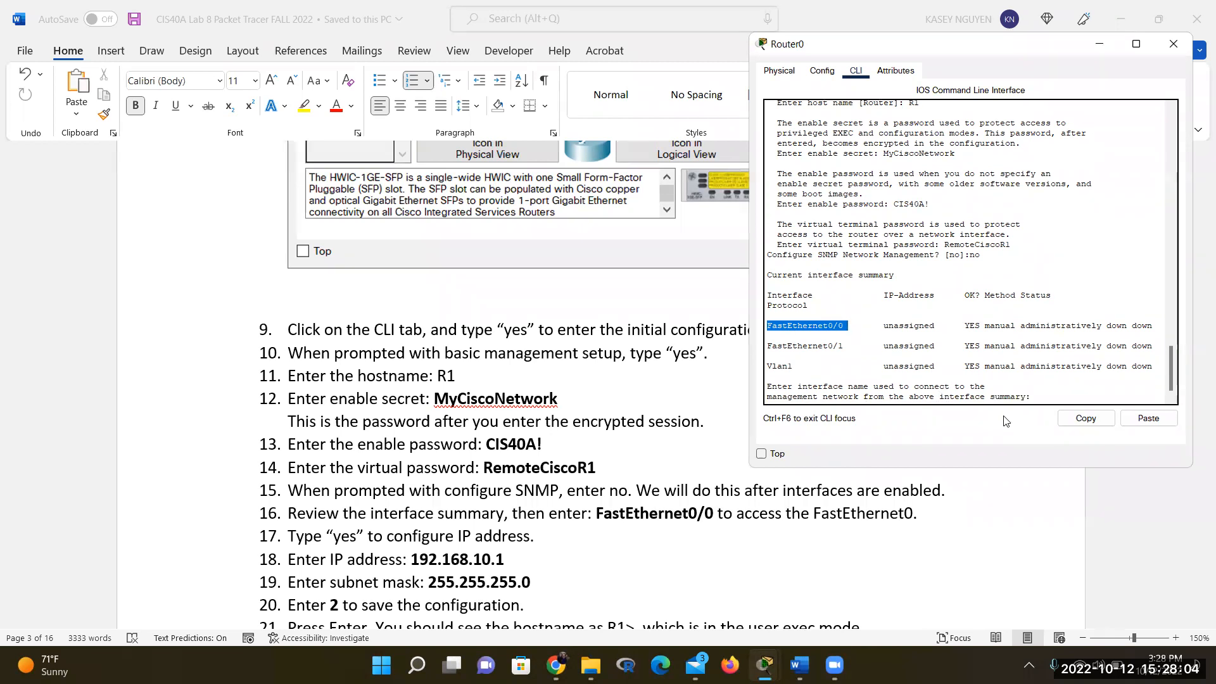
left_click(1036, 391)
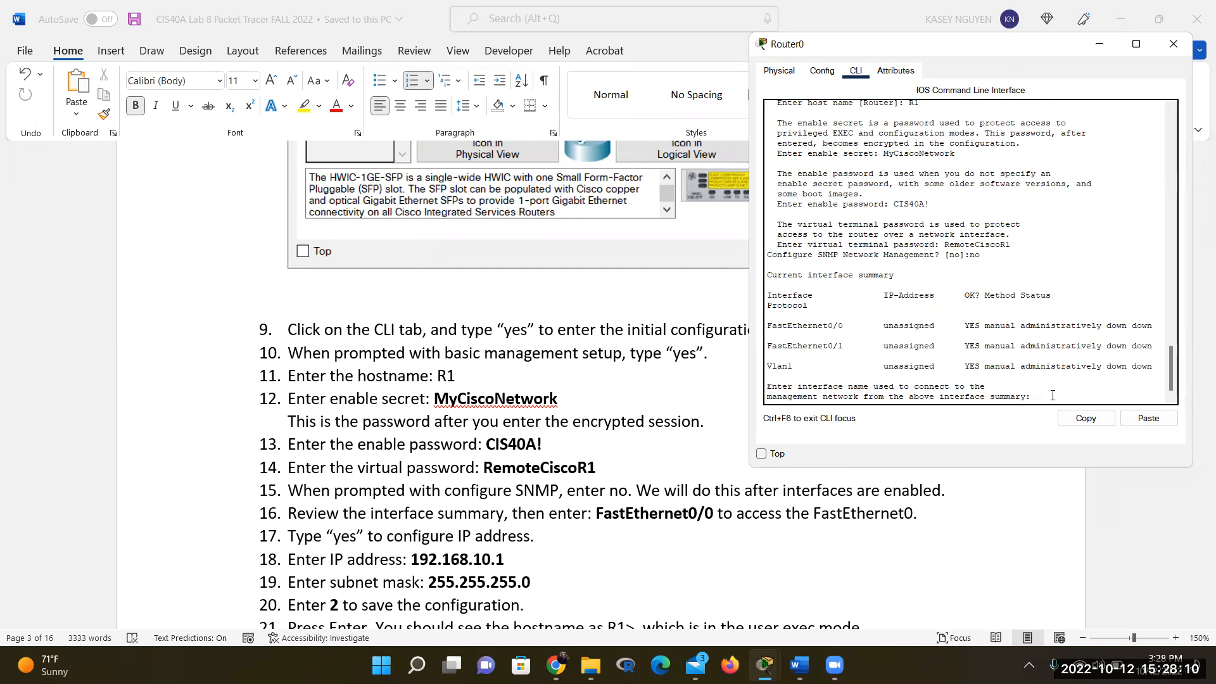
type("FastEthernet0/0")
key("Return")
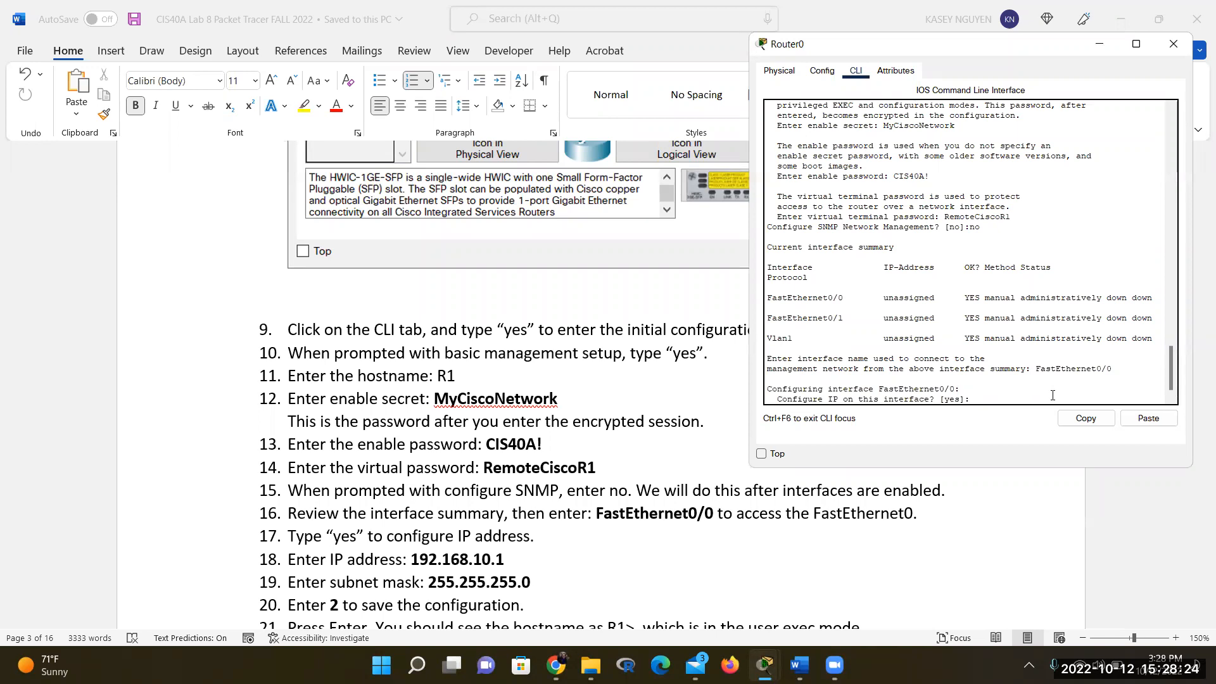
Answer yes to configuring IP, then enter address 192.168.10.1 and mask 255.255.255.0 for FastEthernet0/0
type("yes")
key("Return")
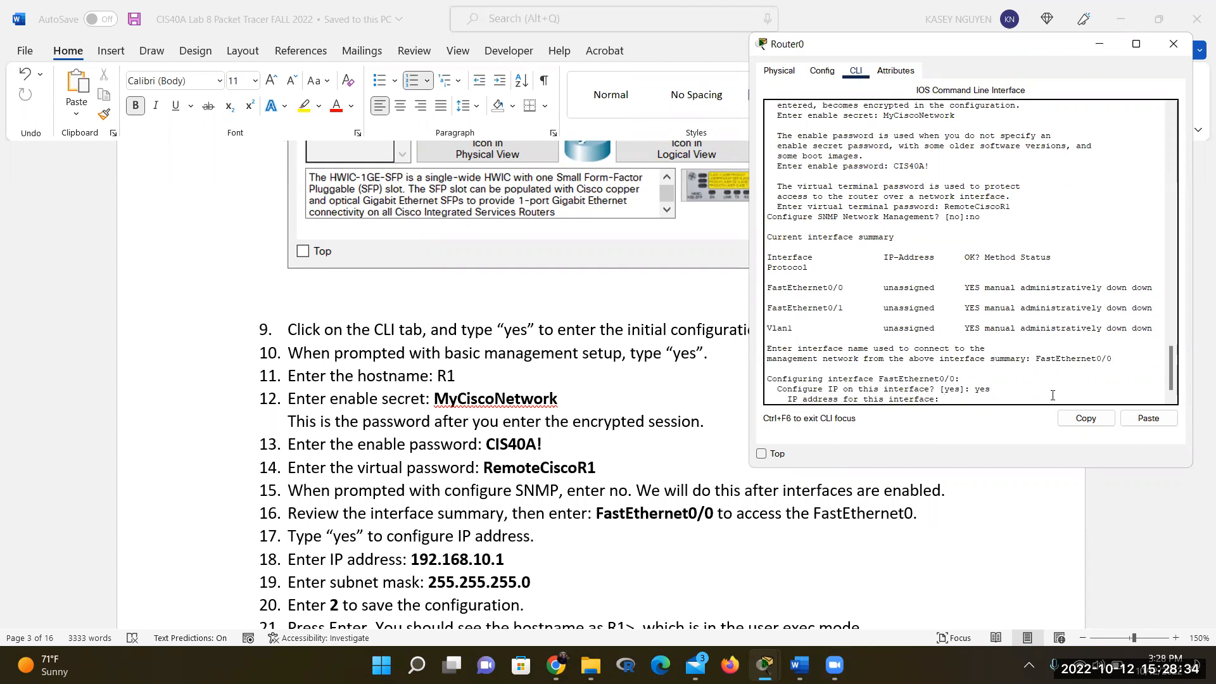
type("92.168.10.1")
key("Return")
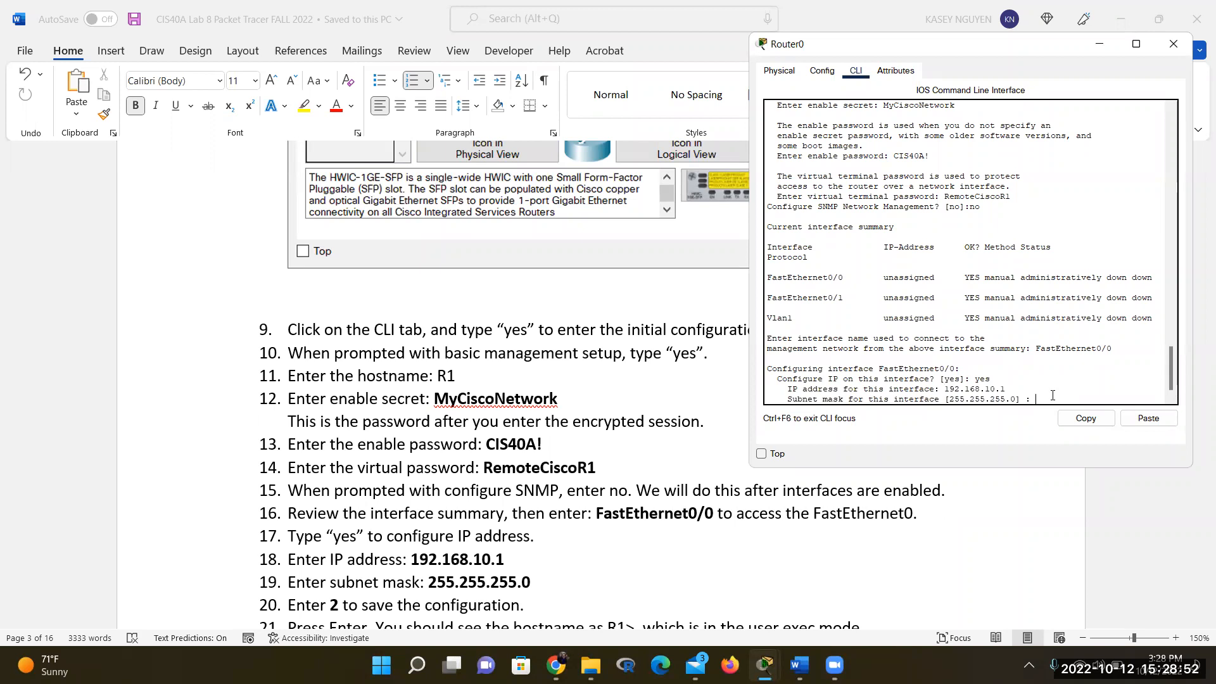
type("255.255.255.0")
key("Return")
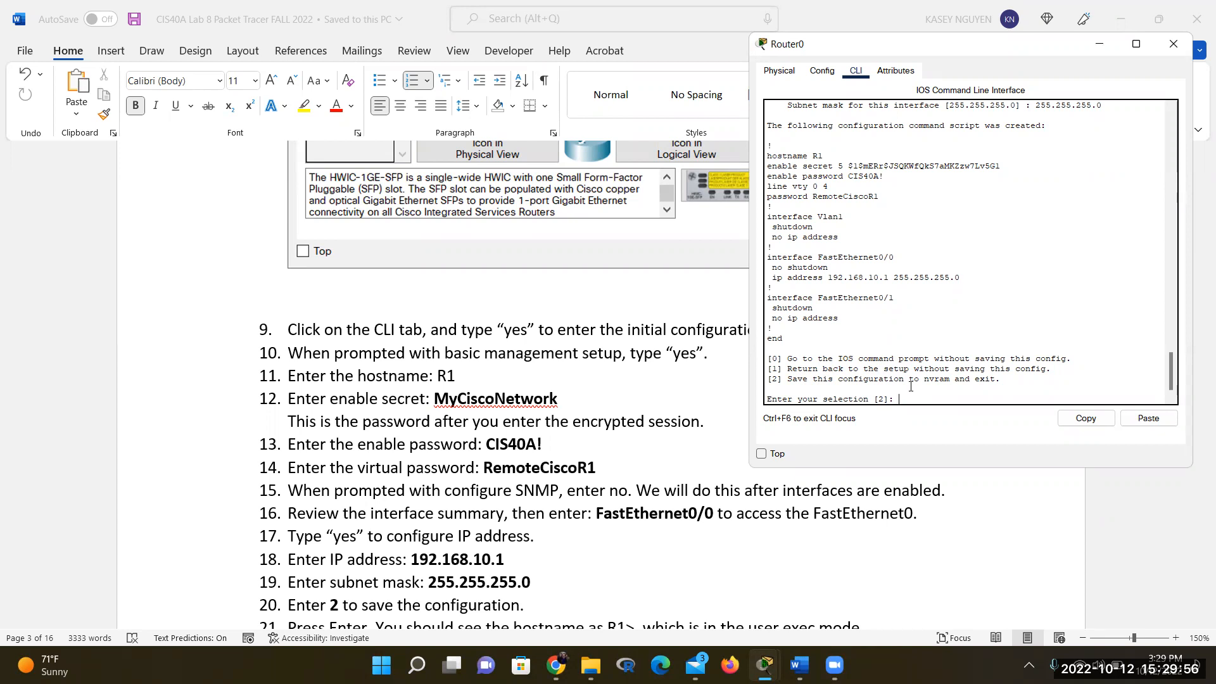
Choose option 2 to save the setup configuration to NVRAM and check the interface-up messages
type("2")
key("Return")
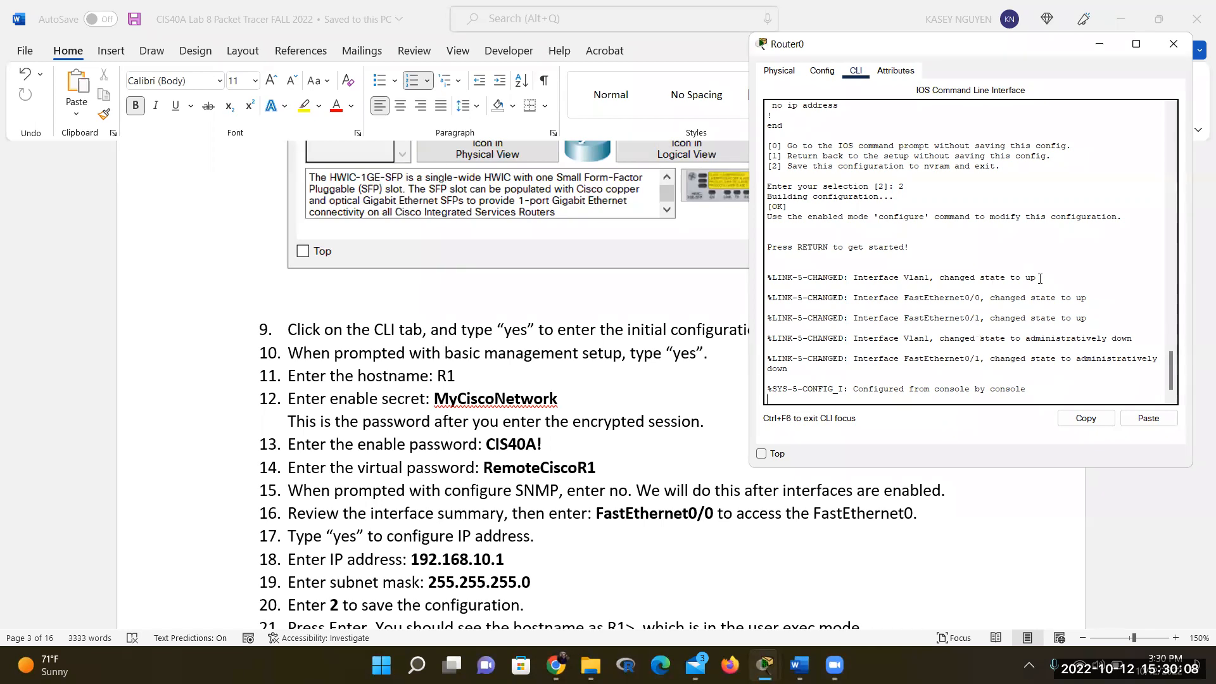
left_click_drag(1038, 278, 979, 275)
left_click_drag(1091, 303, 999, 292)
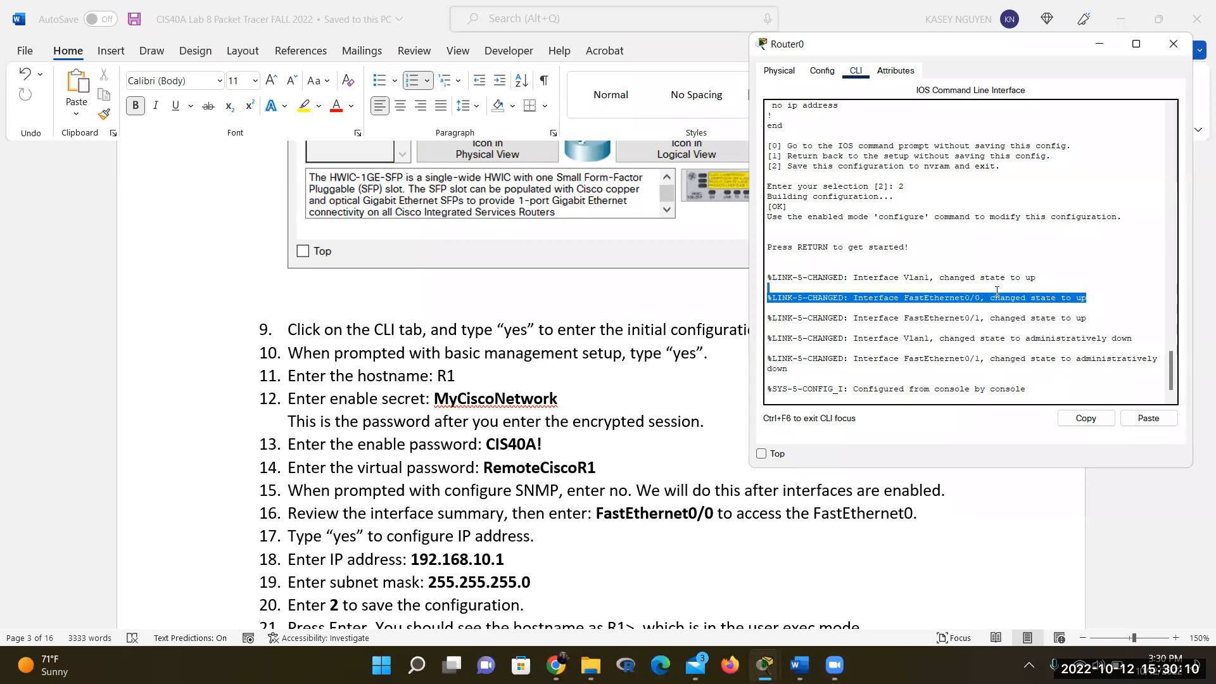
left_click(1111, 318)
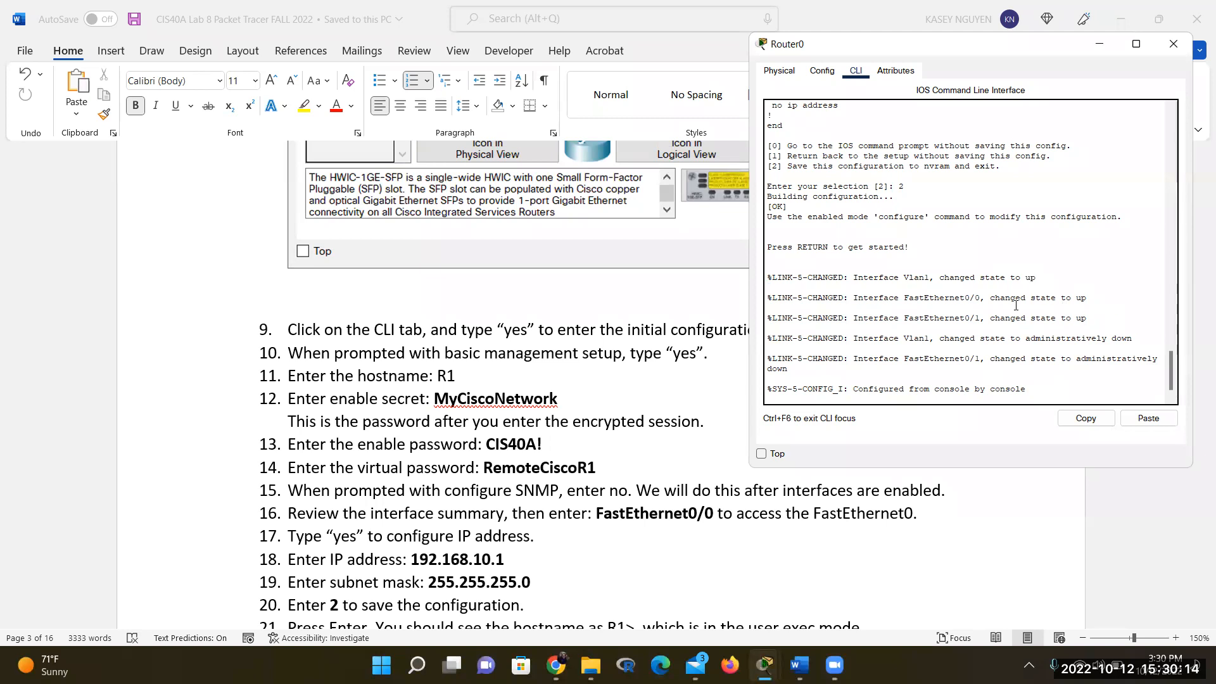
Return to the Word lab handout and scroll down to steps 21–26
left_click(764, 665)
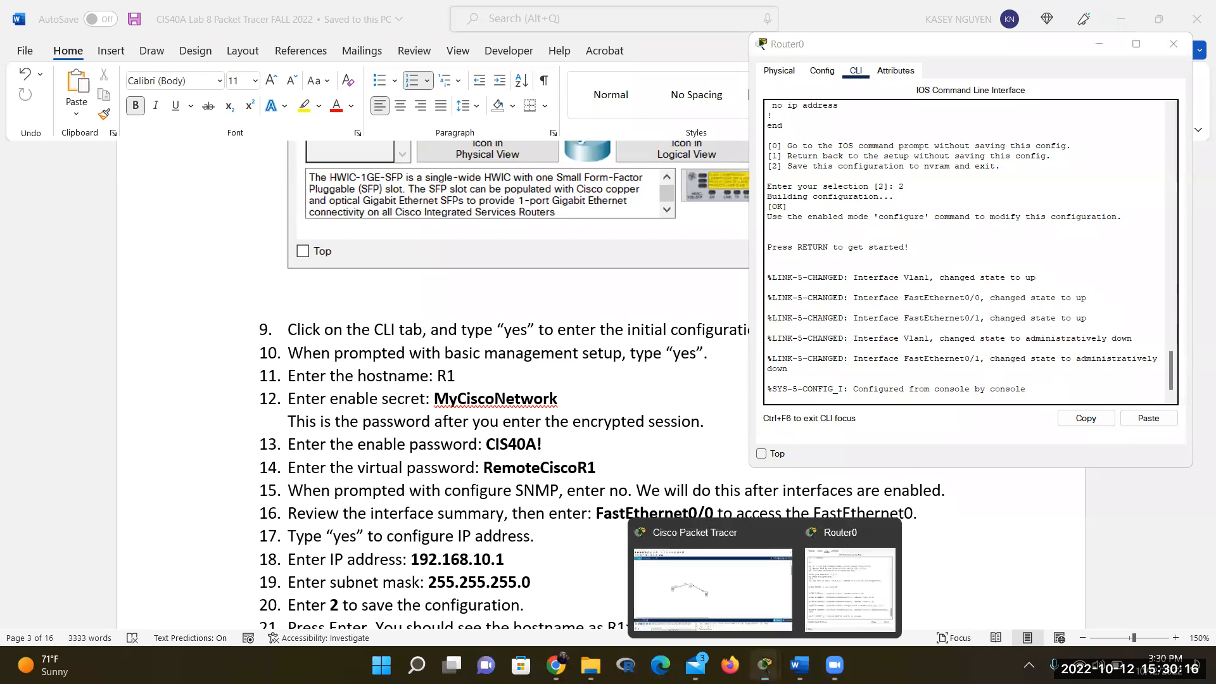
left_click(712, 589)
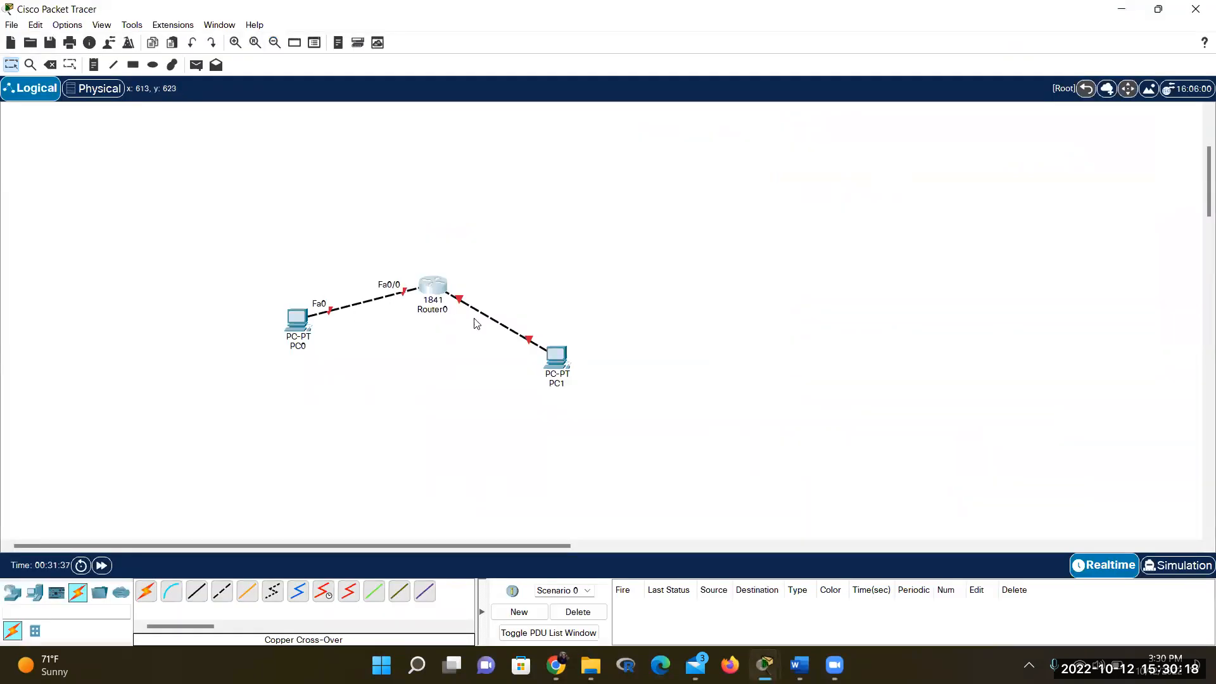
left_click(766, 664)
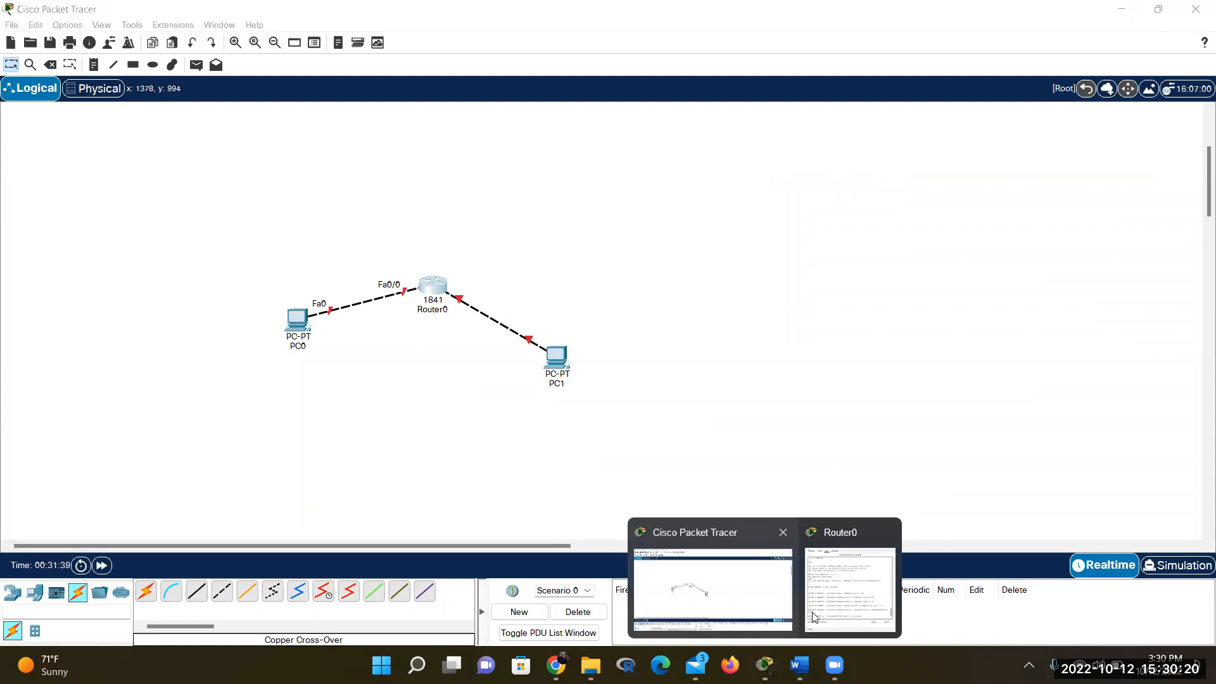
left_click(814, 618)
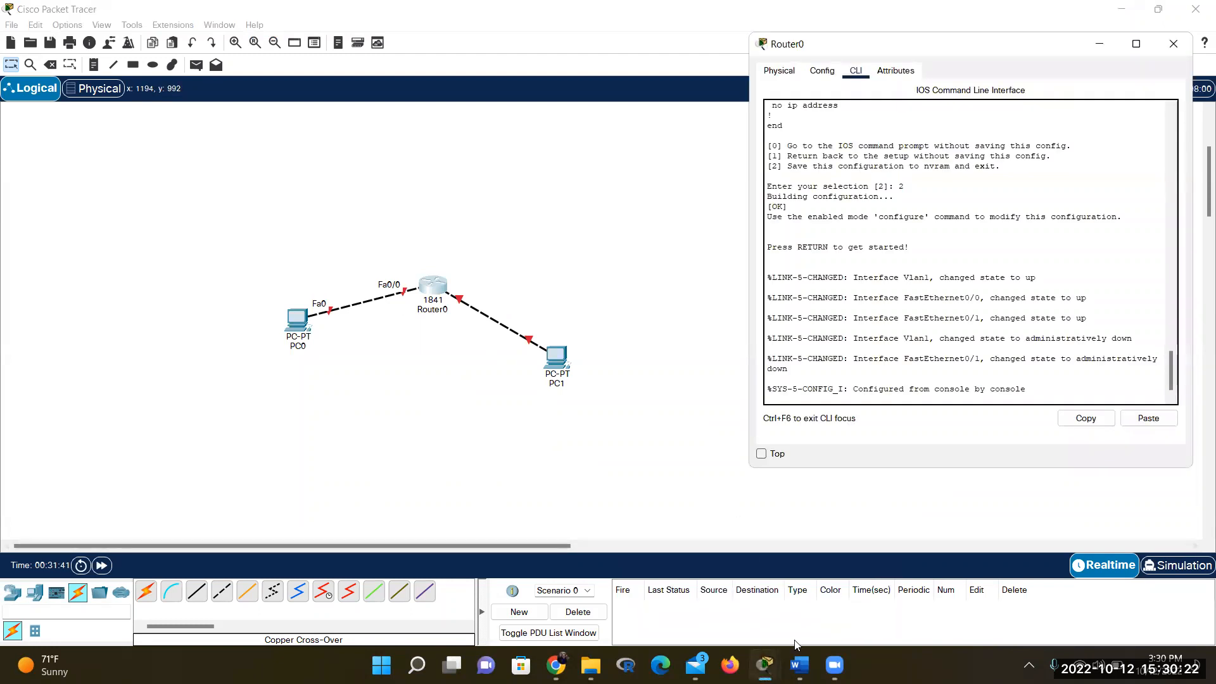
left_click(800, 665)
scroll(622, 513, "down", 2)
scroll(622, 513, "down", 3)
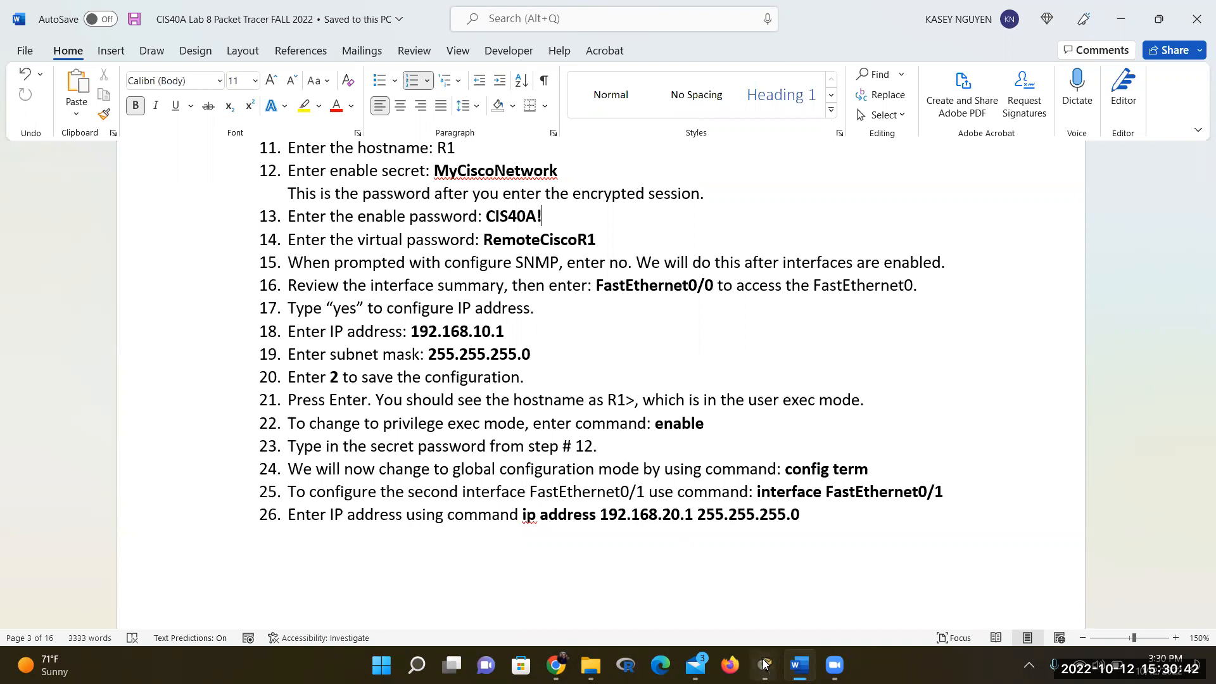
Bring up the R1> prompt, run enable and try submitting the enable secret
mouse_move(764, 664)
left_click(836, 589)
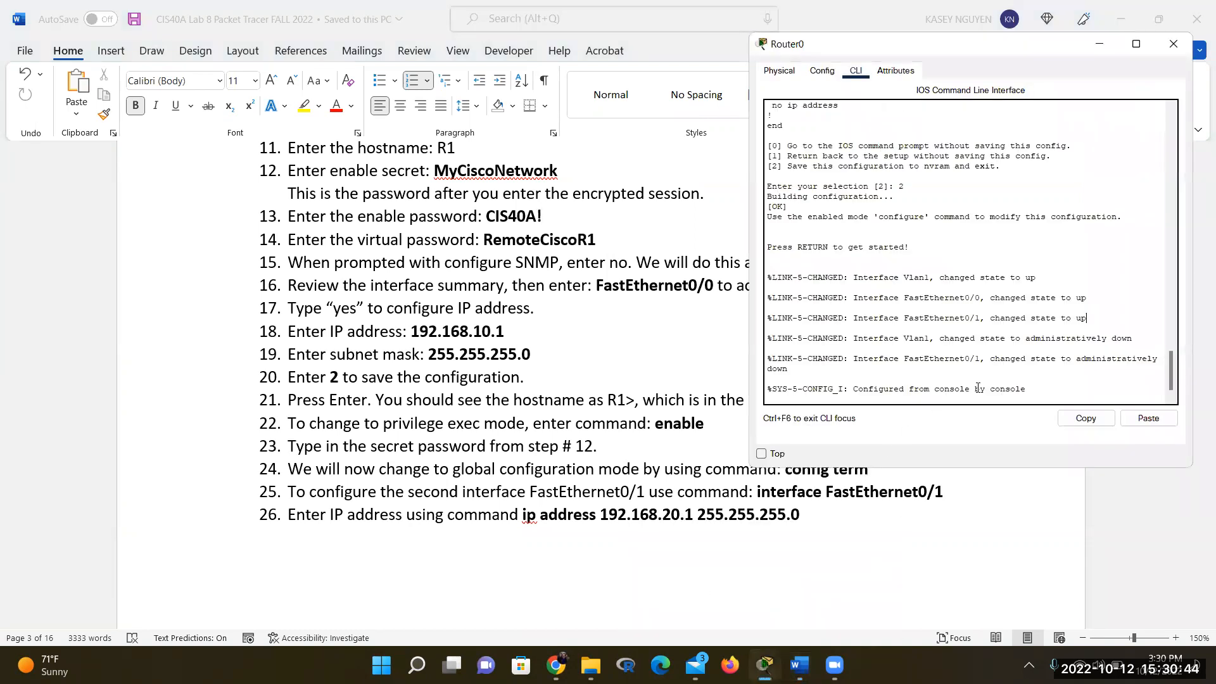
left_click(1046, 391)
key("Return")
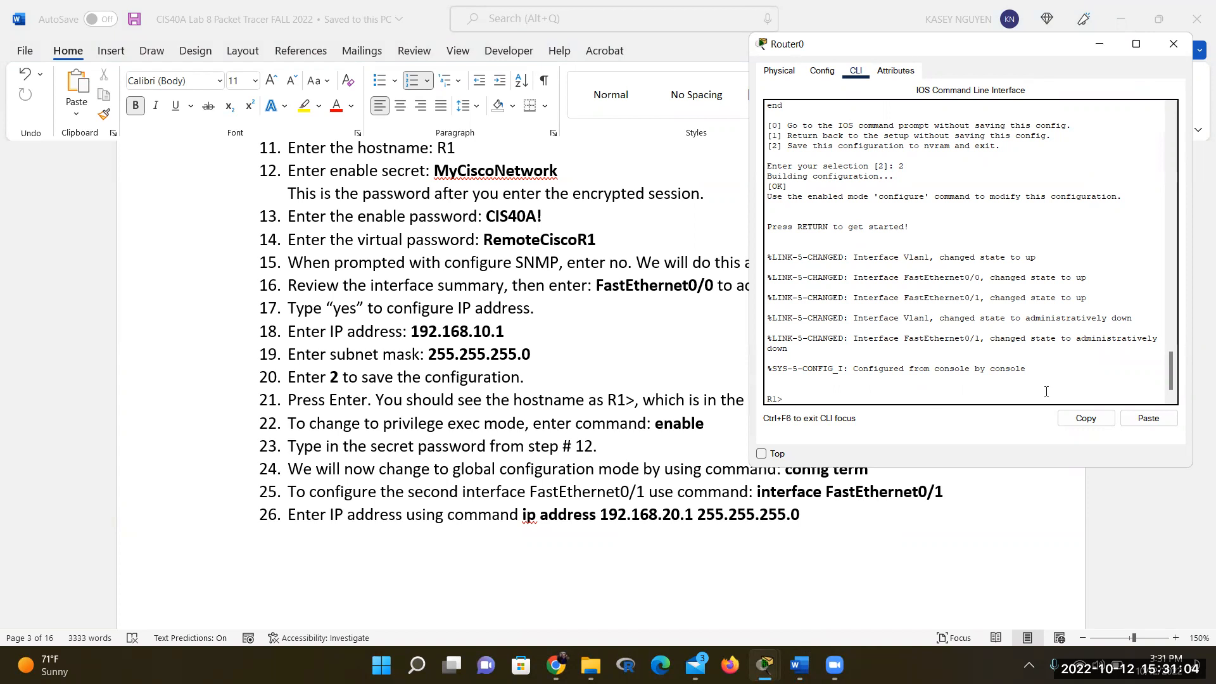
type("enable")
key("Return")
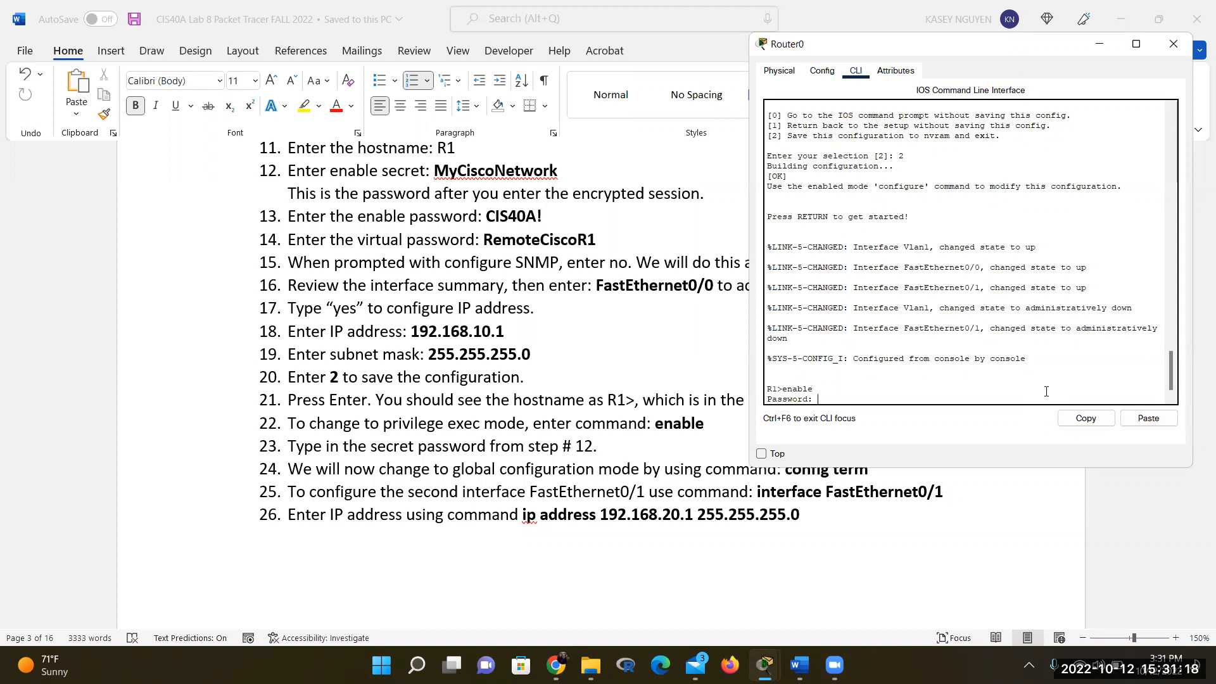
key("Return")
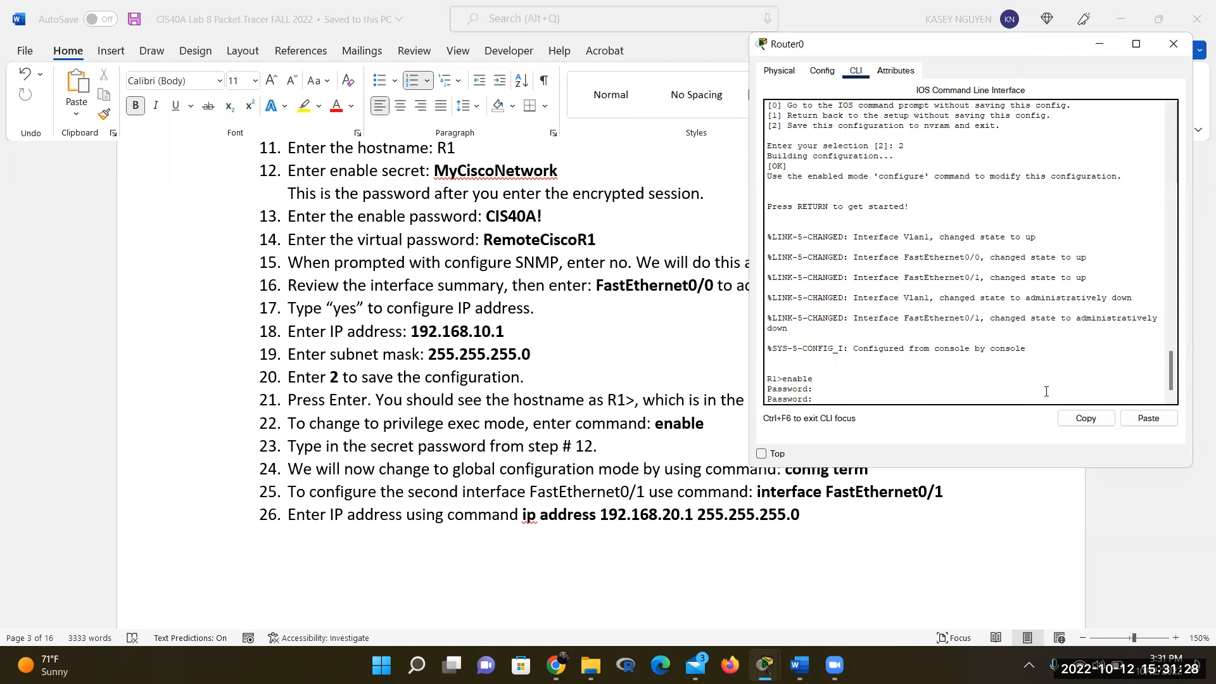
key("Return")
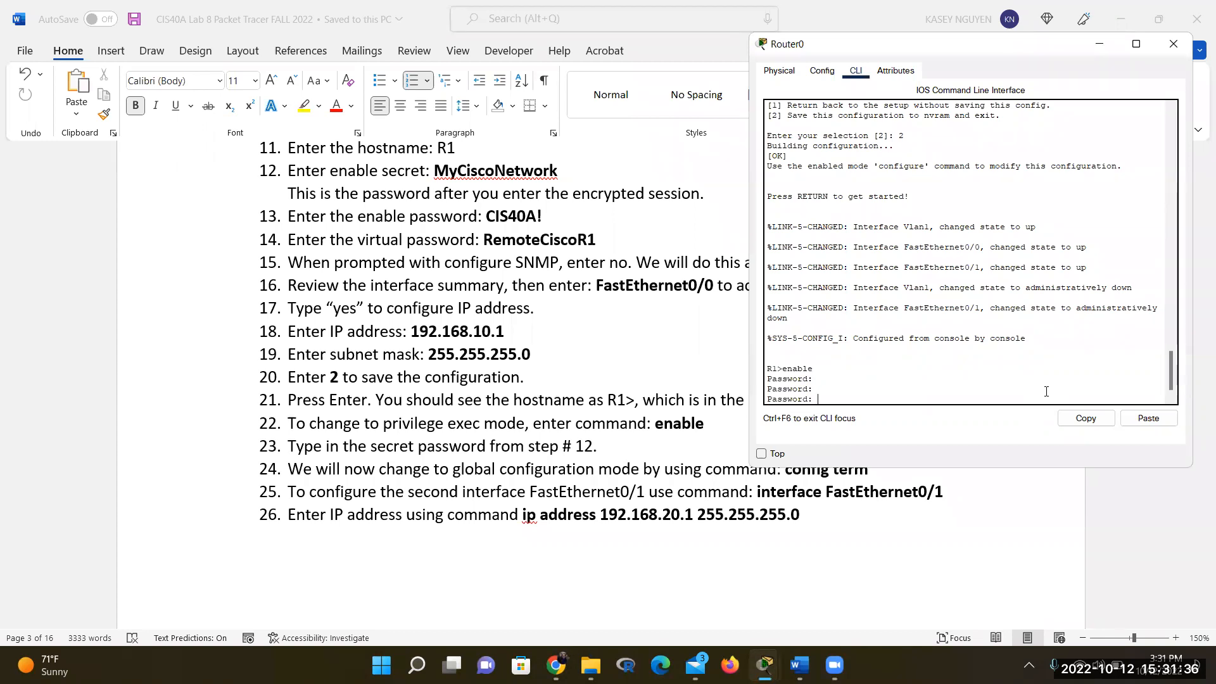
key("Return")
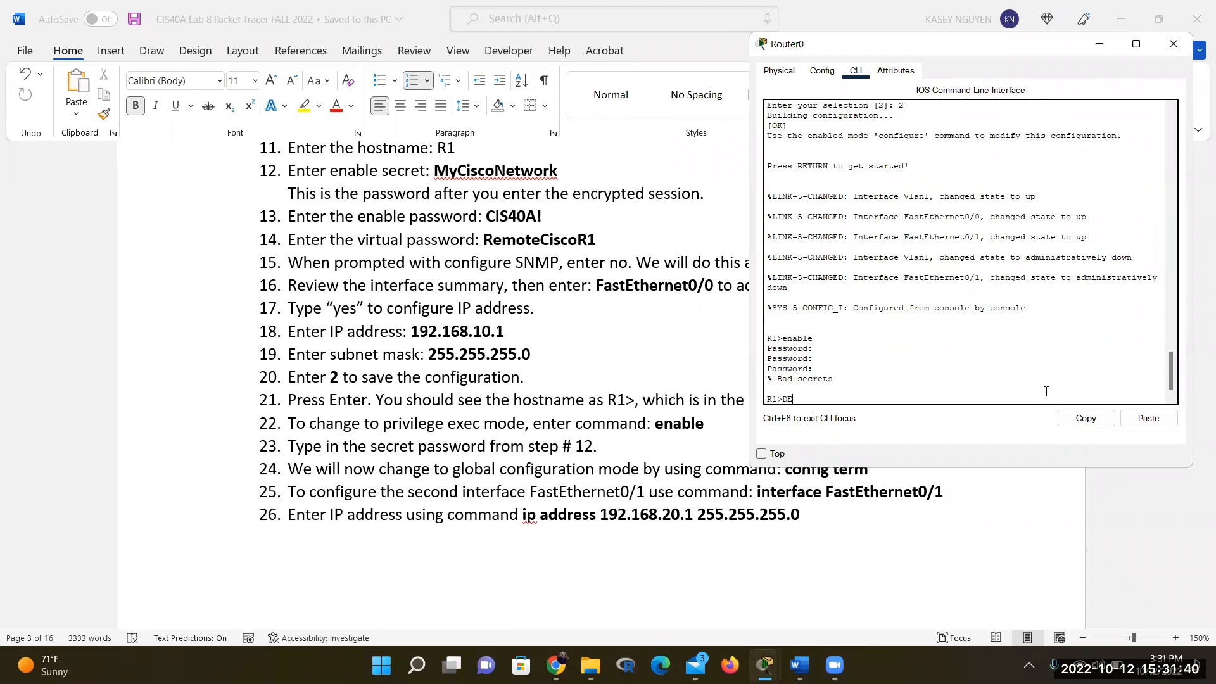
Rerun enable and enter the correct enable secret to reach the R1# prompt
type("ENAB")
key("BackSpace")
key("BackSpace")
key("BackSpace")
key("BackSpace")
type("enable")
key("Return")
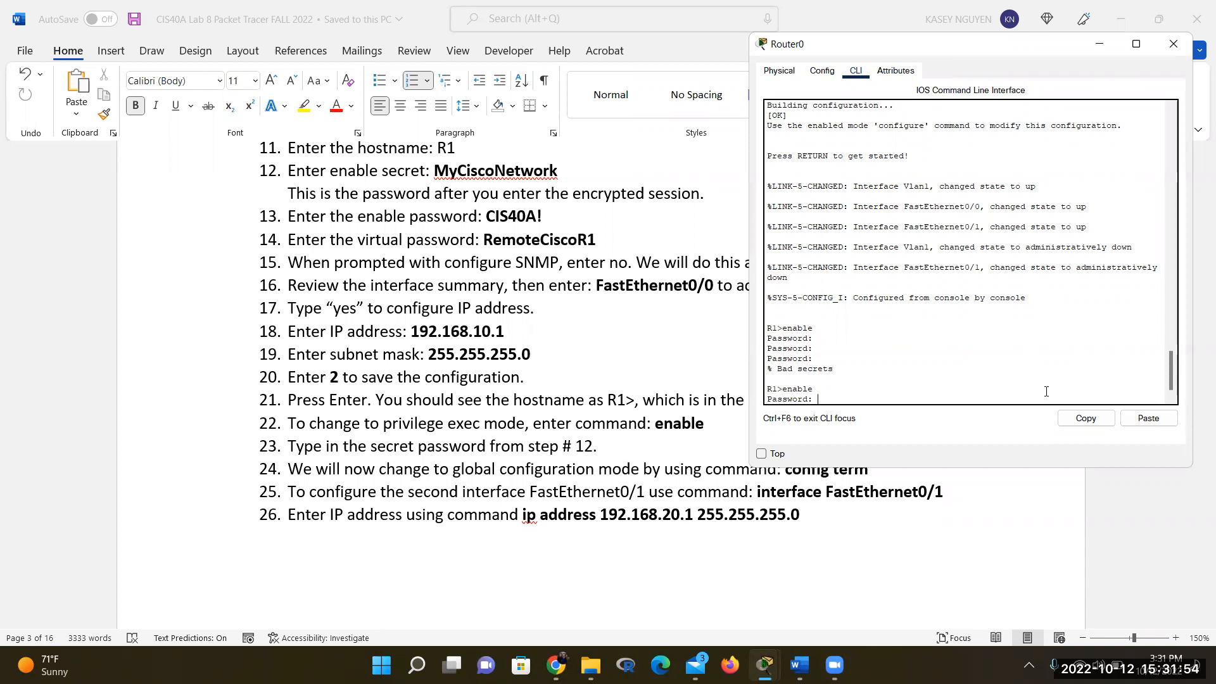
key("Return")
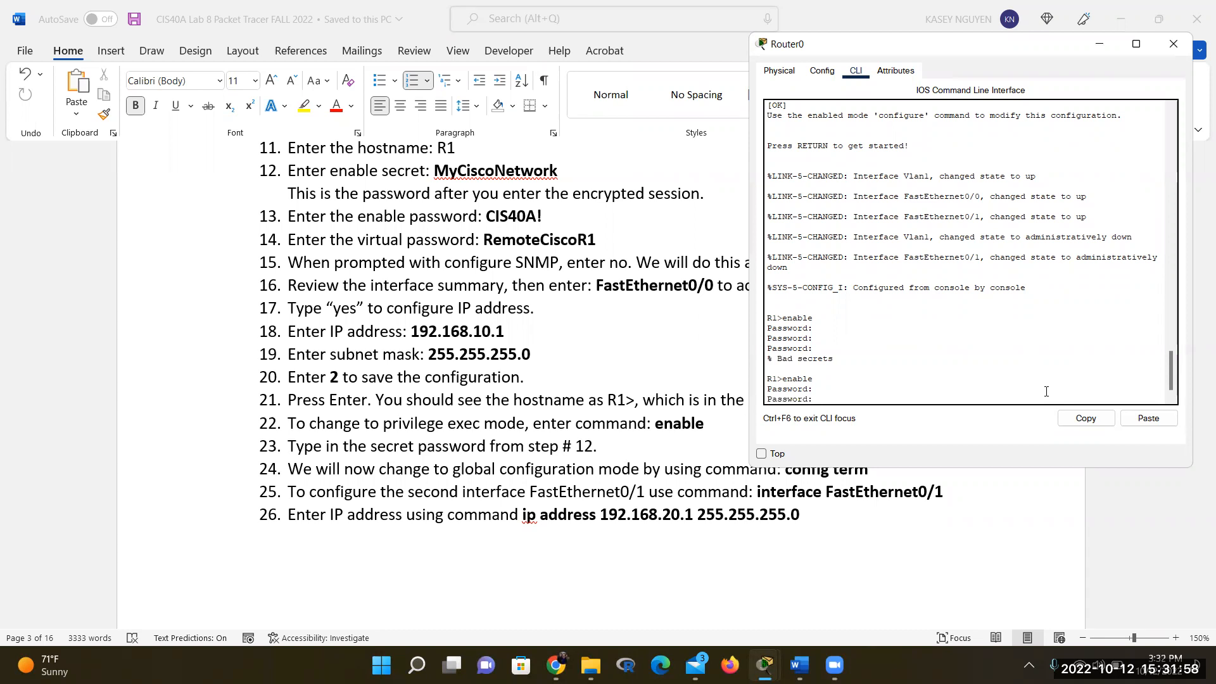
key("Return")
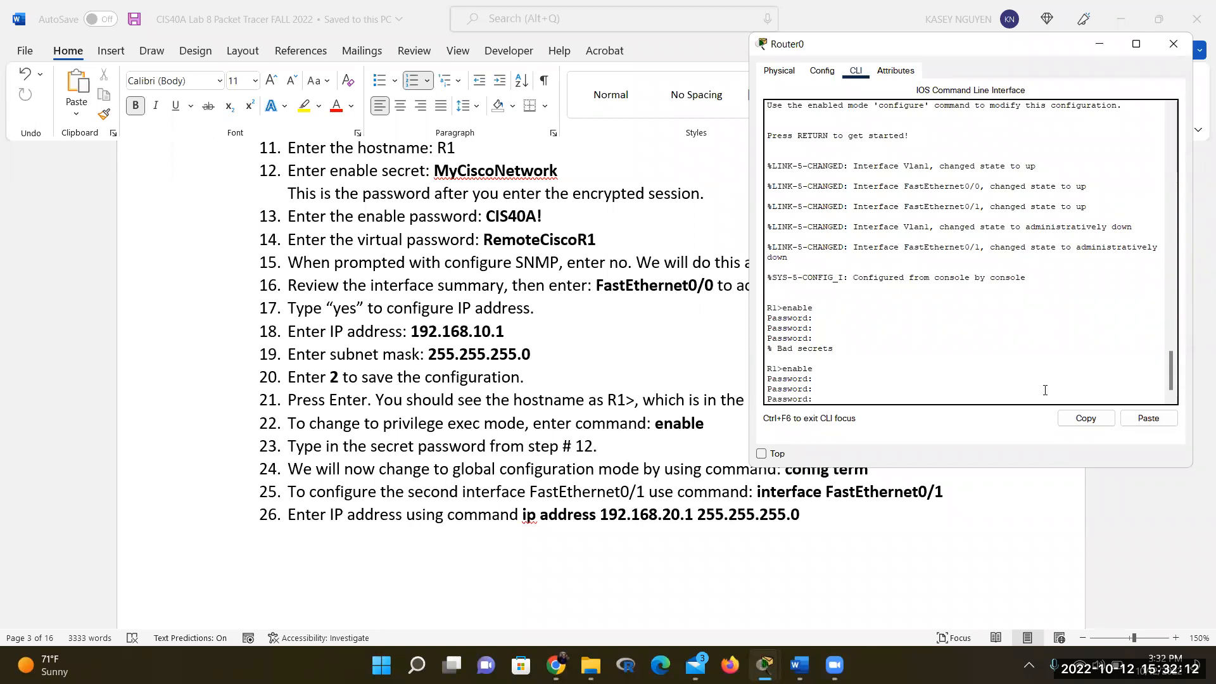
key("Return")
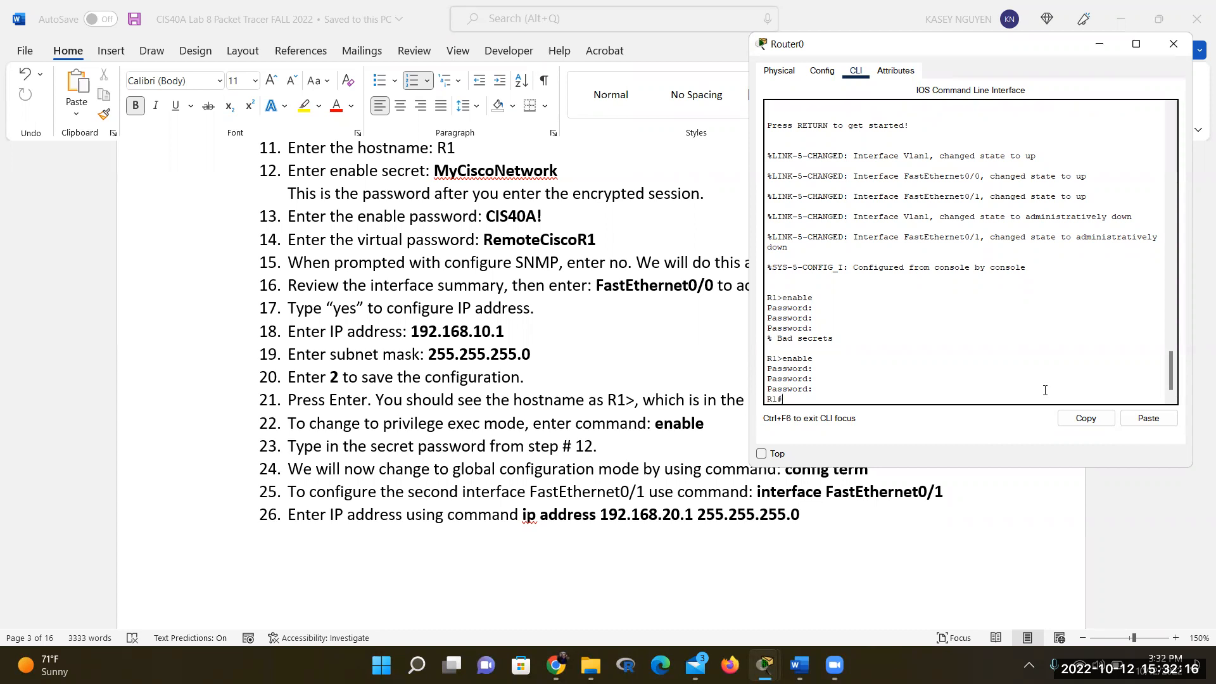
Mark step 12's enable secret with yellow highlight in Word, then return to the Router0 console
left_click(558, 179)
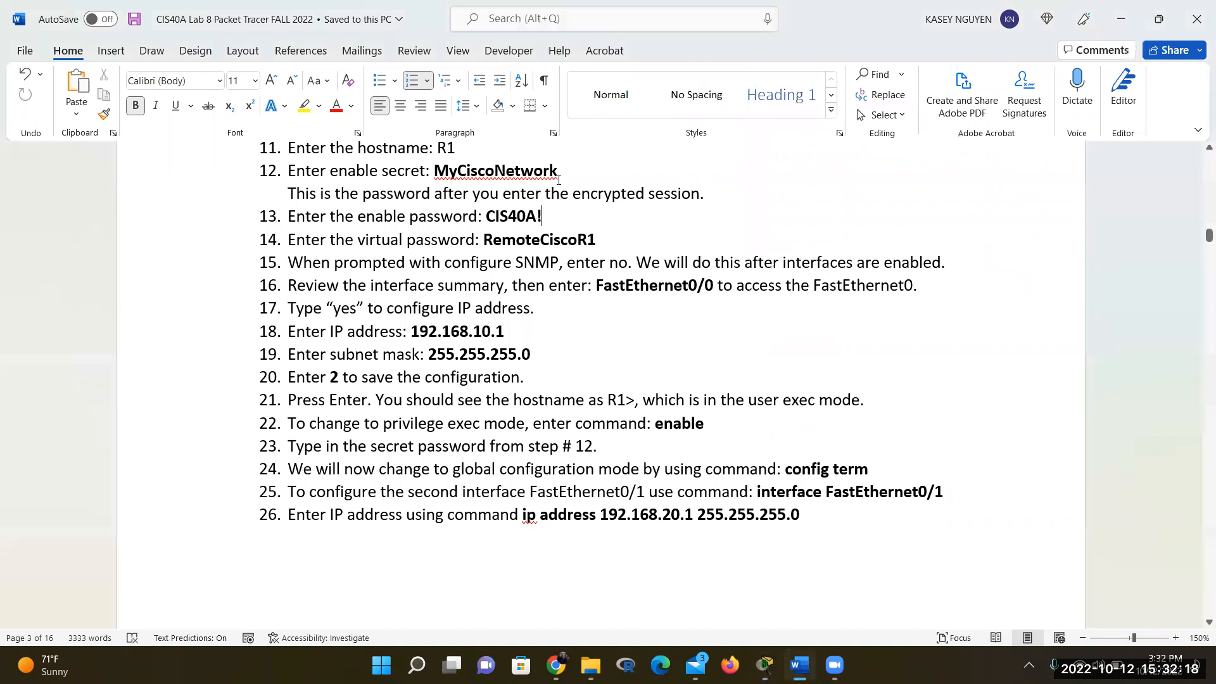
double_click(559, 180)
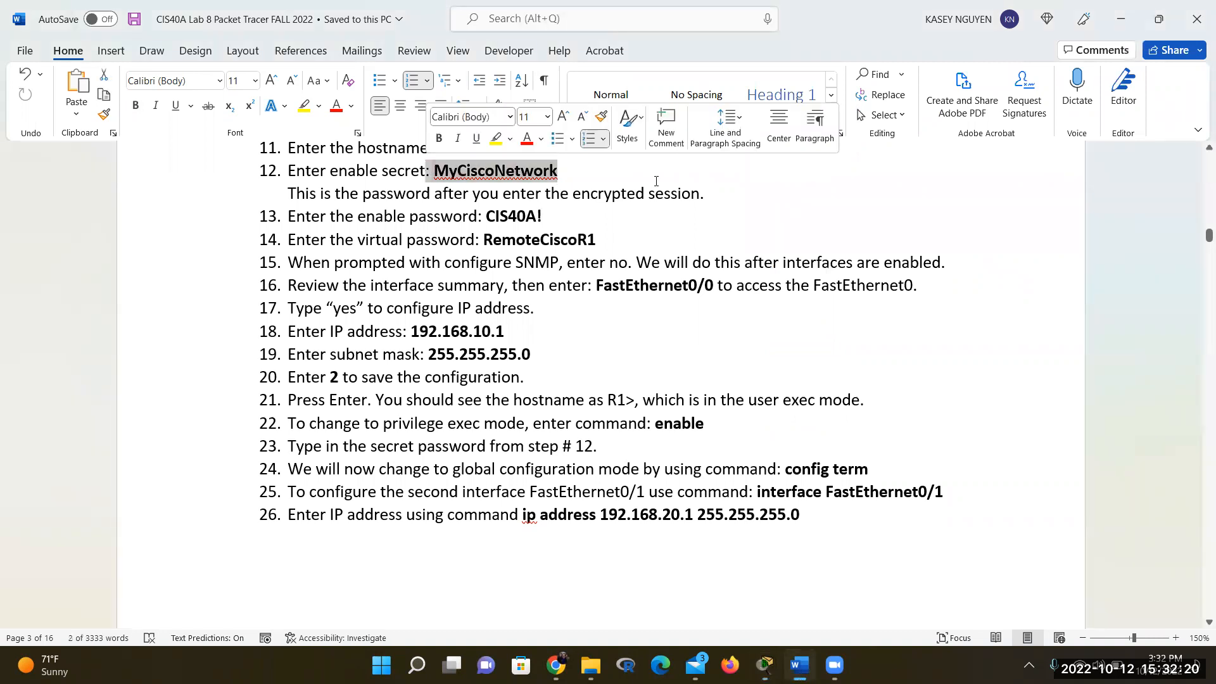
left_click(304, 106)
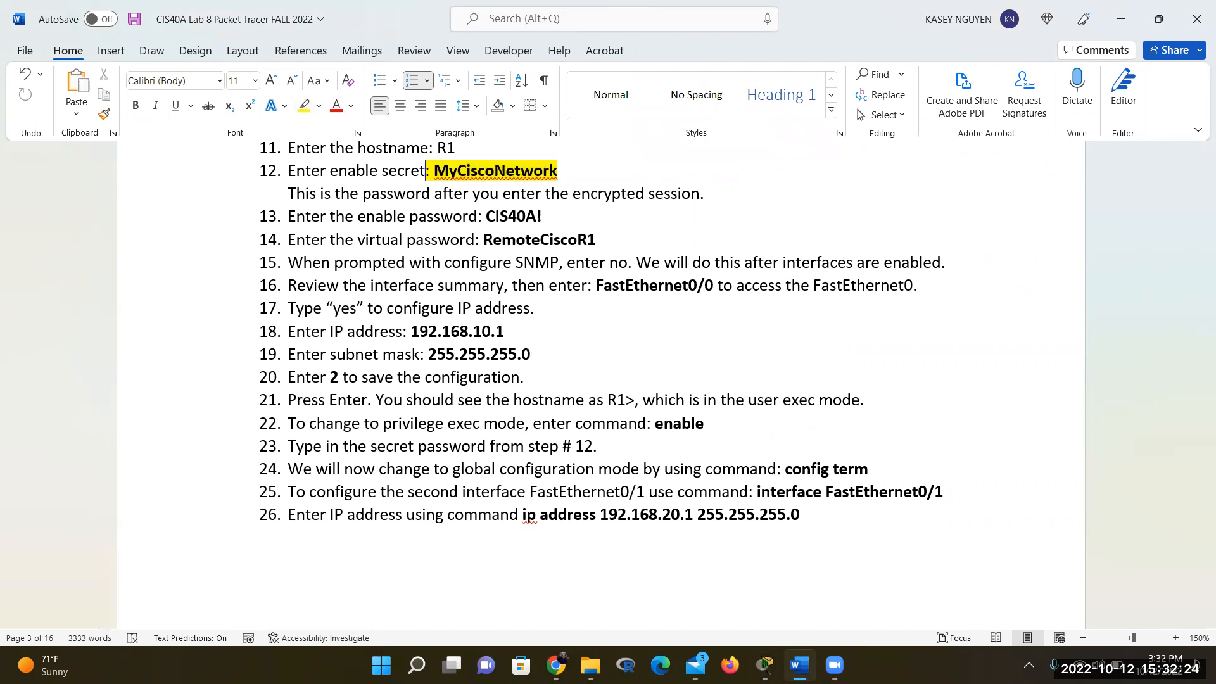
mouse_move(764, 665)
left_click(852, 602)
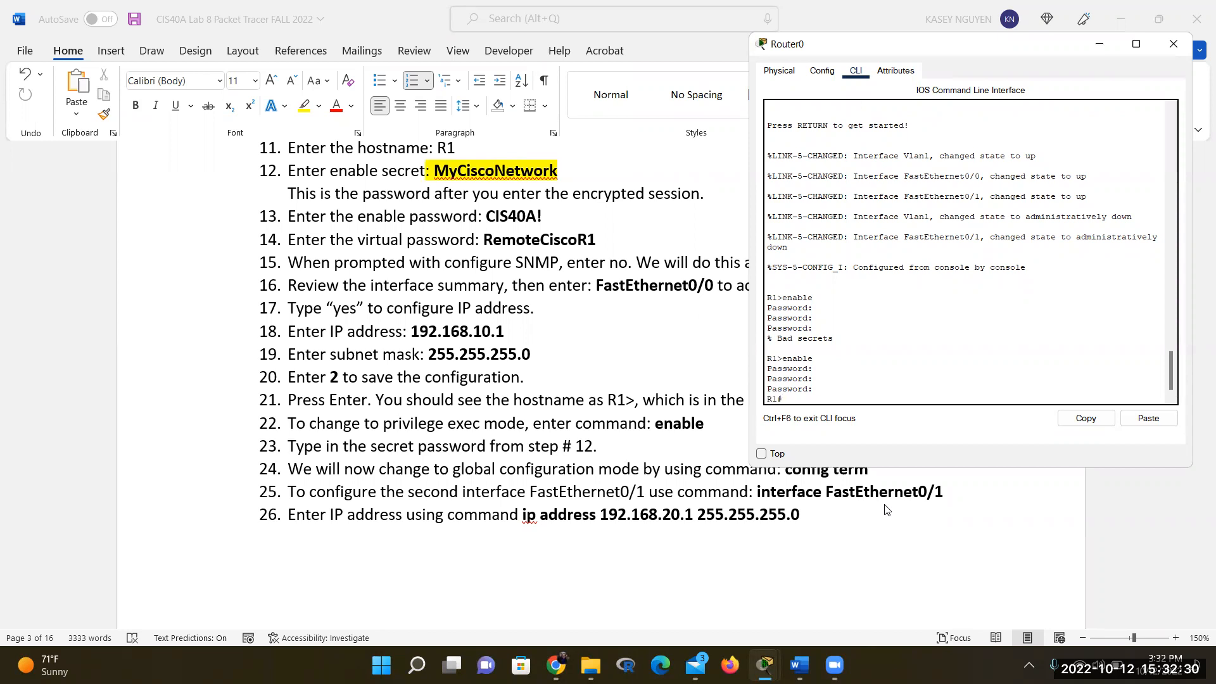
Run 'config term' at the R1# prompt to enter global configuration mode
double_click(768, 399)
left_click(814, 400)
type("config term")
key("Return")
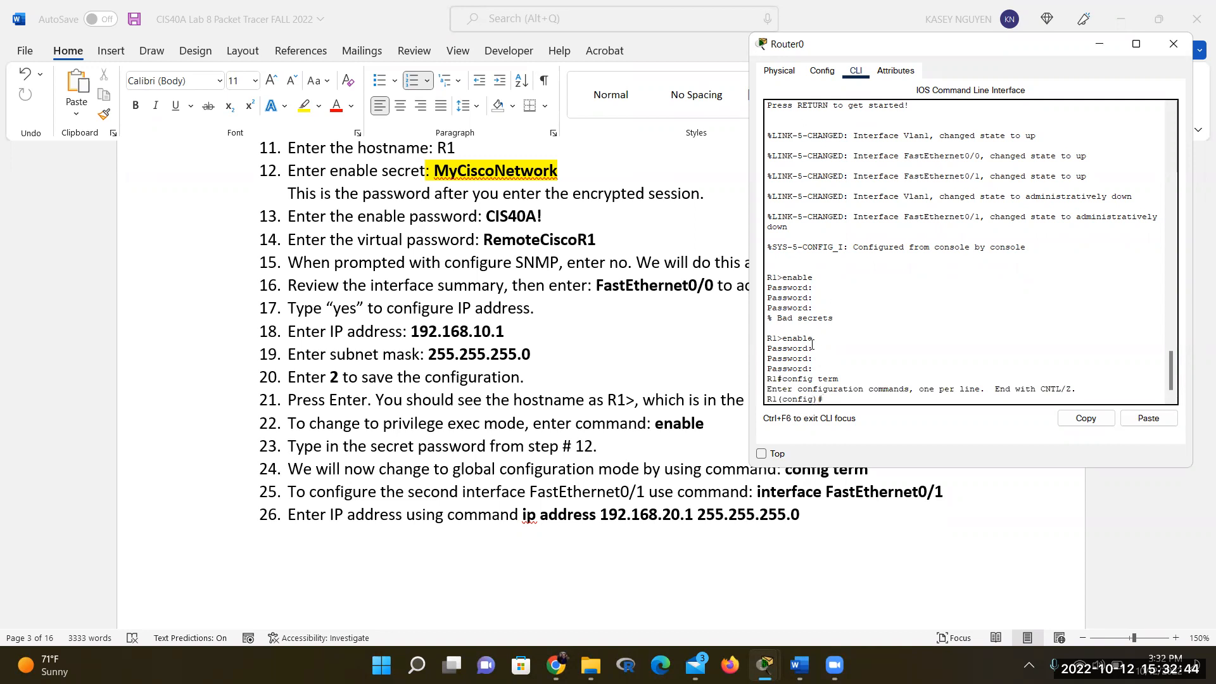
left_click_drag(813, 400, 780, 403)
left_click(846, 399)
Enter interface FastEthernet0/1 and apply ip address 192.168.20.1 255.255.255.0
type("nterface FastEthernet")
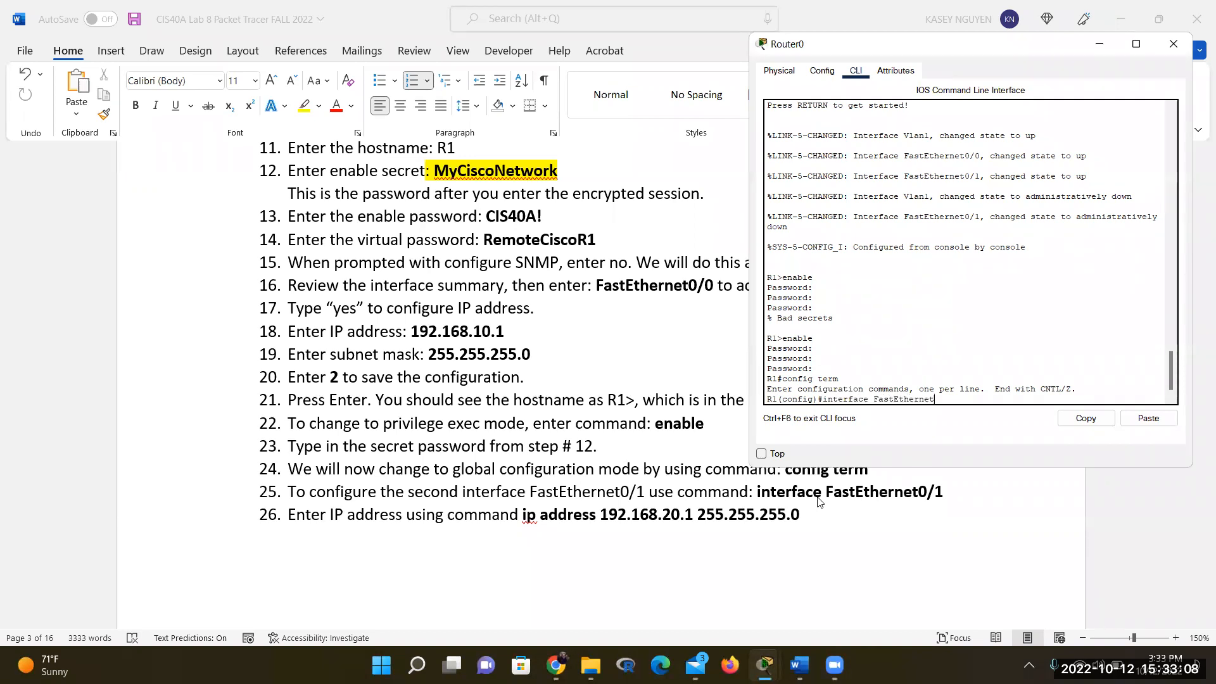
type("0/1")
key("Return")
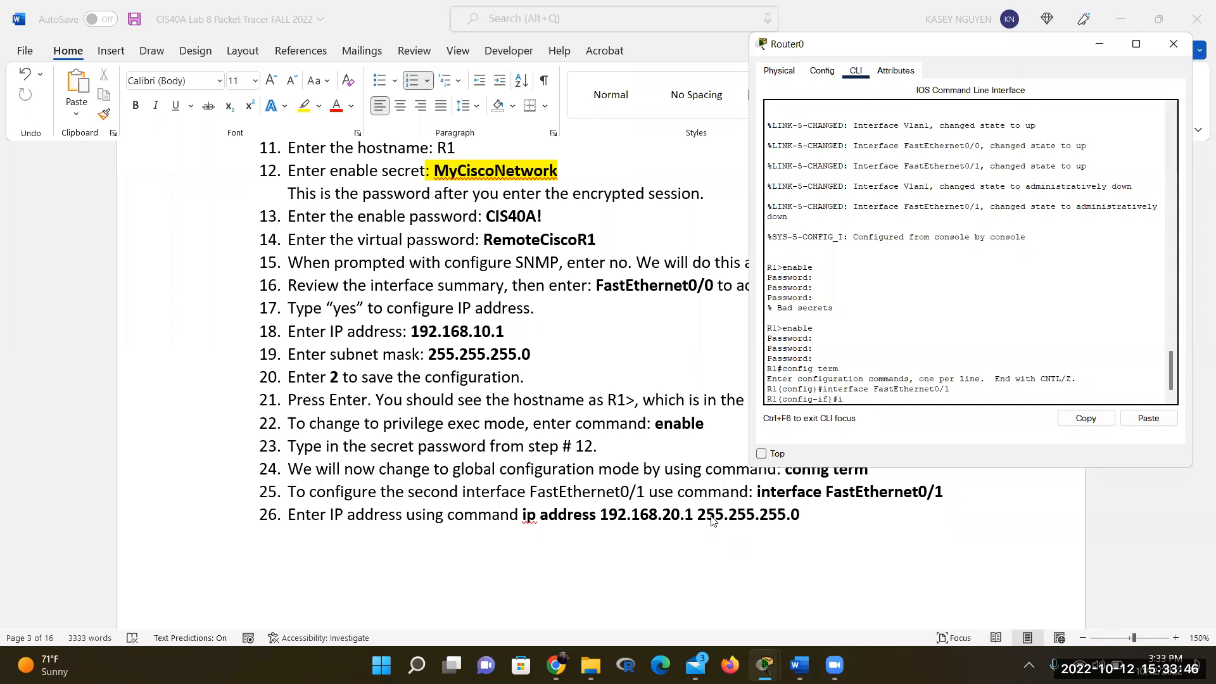
type("p address 192.168.20.1 255.25")
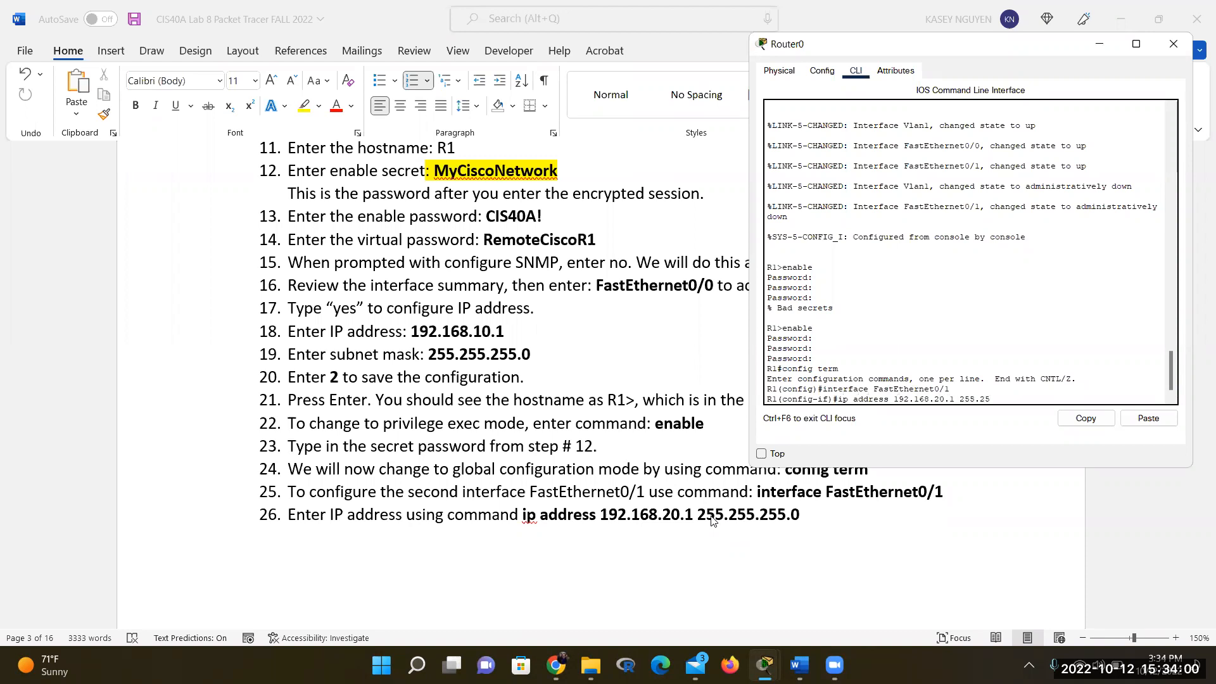
type("5.255.0")
key("Return")
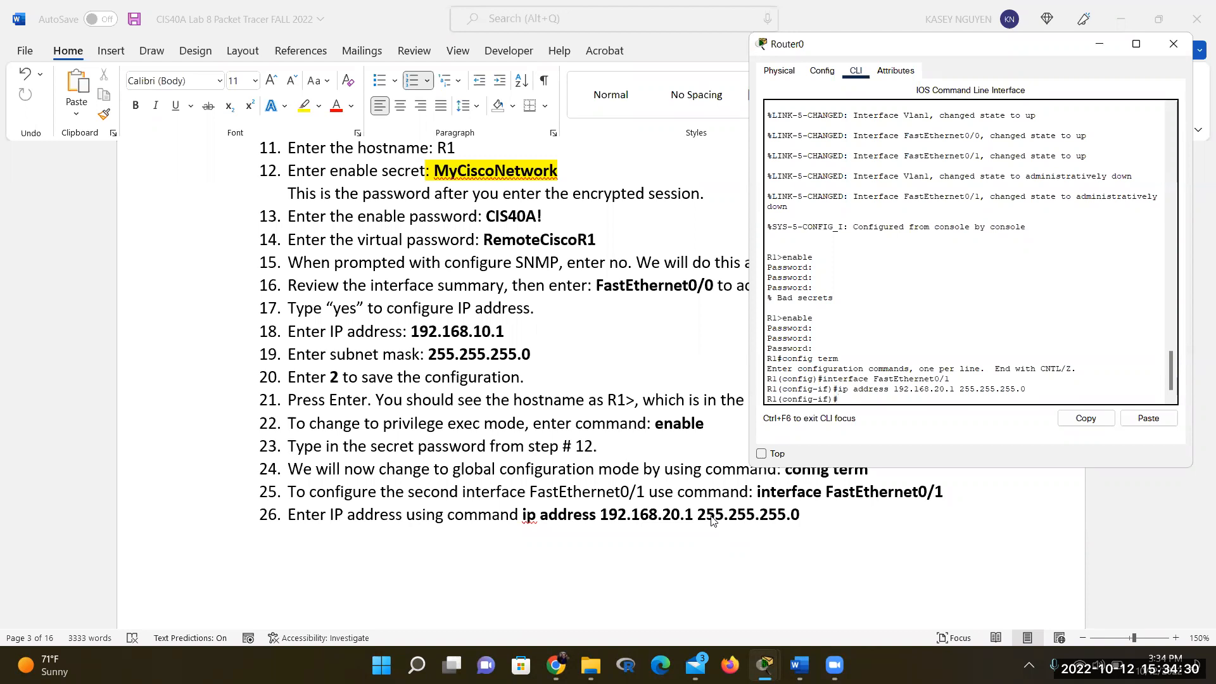
scroll(713, 521, "down", 5)
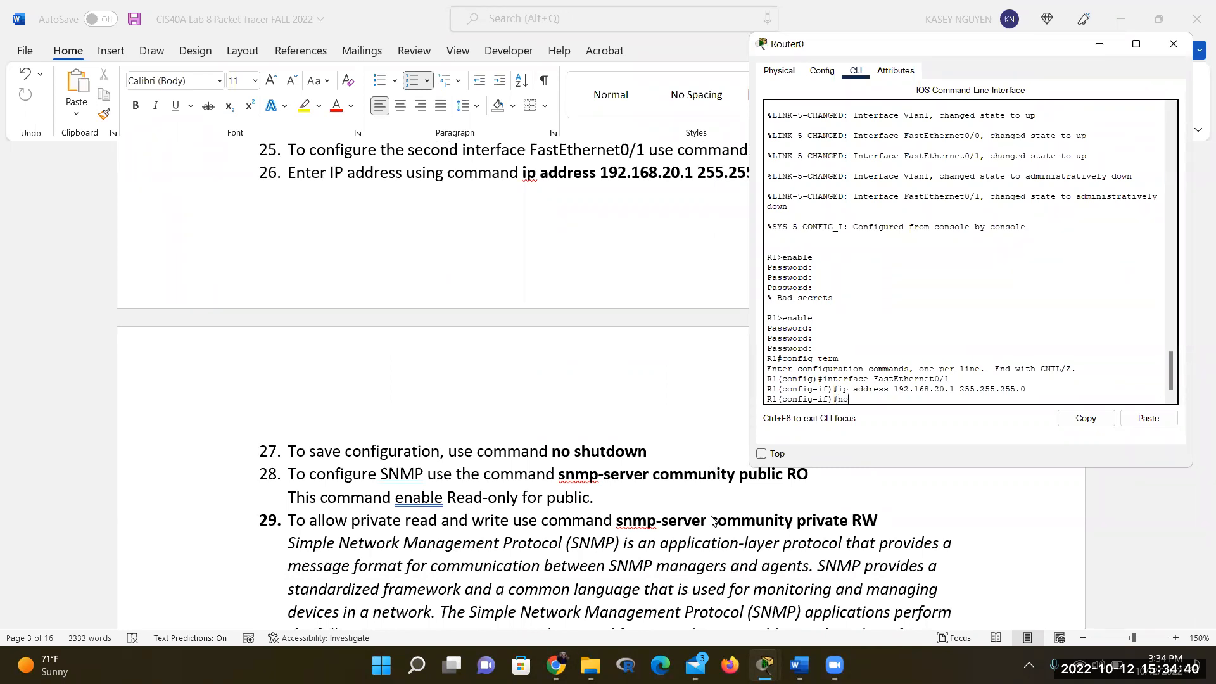
Run 'no shutdown' on FastEthernet0/1, then start typing 'snmp-server community public'
type("shutdown")
key("Return")
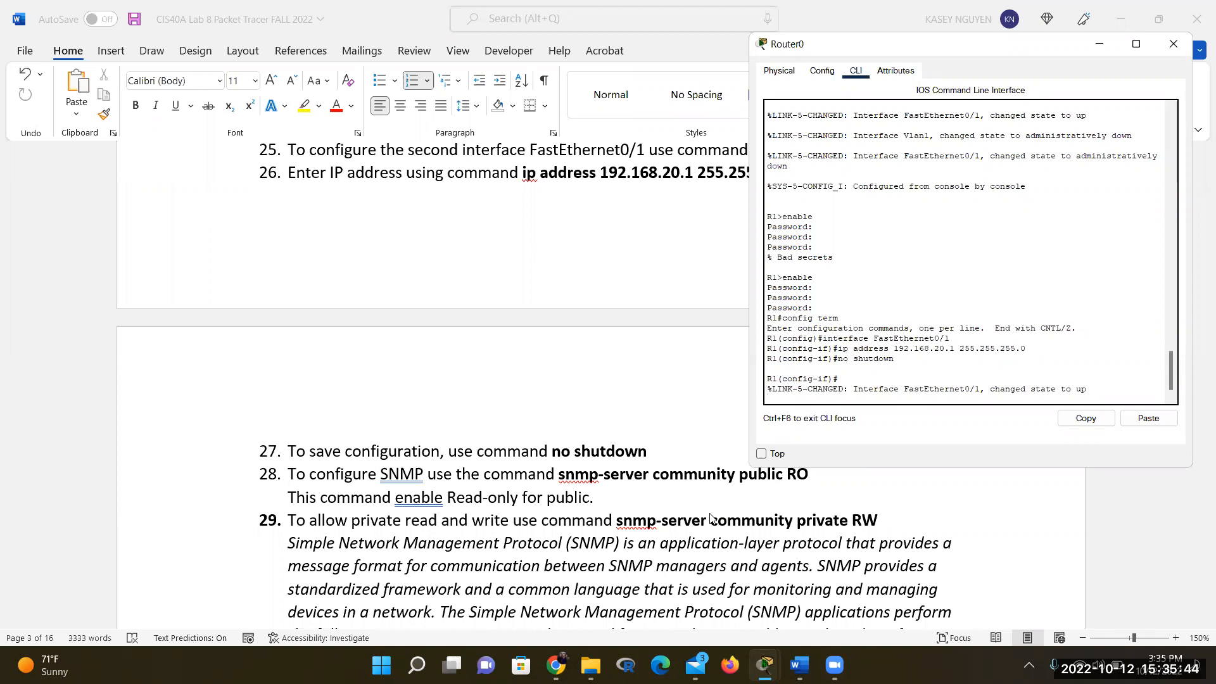
type("snmp-server community public")
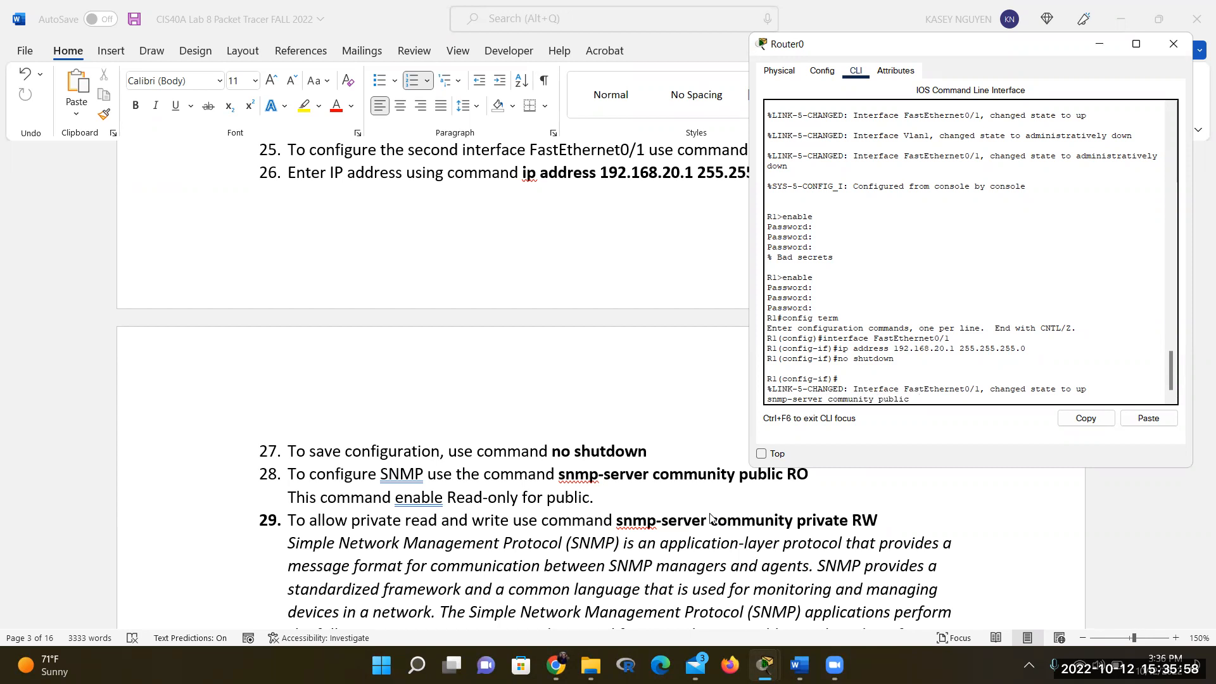
Apply 'snmp-server community public RO', recalling the rejected command and fixing R0 to RO
type("O")
key("Return")
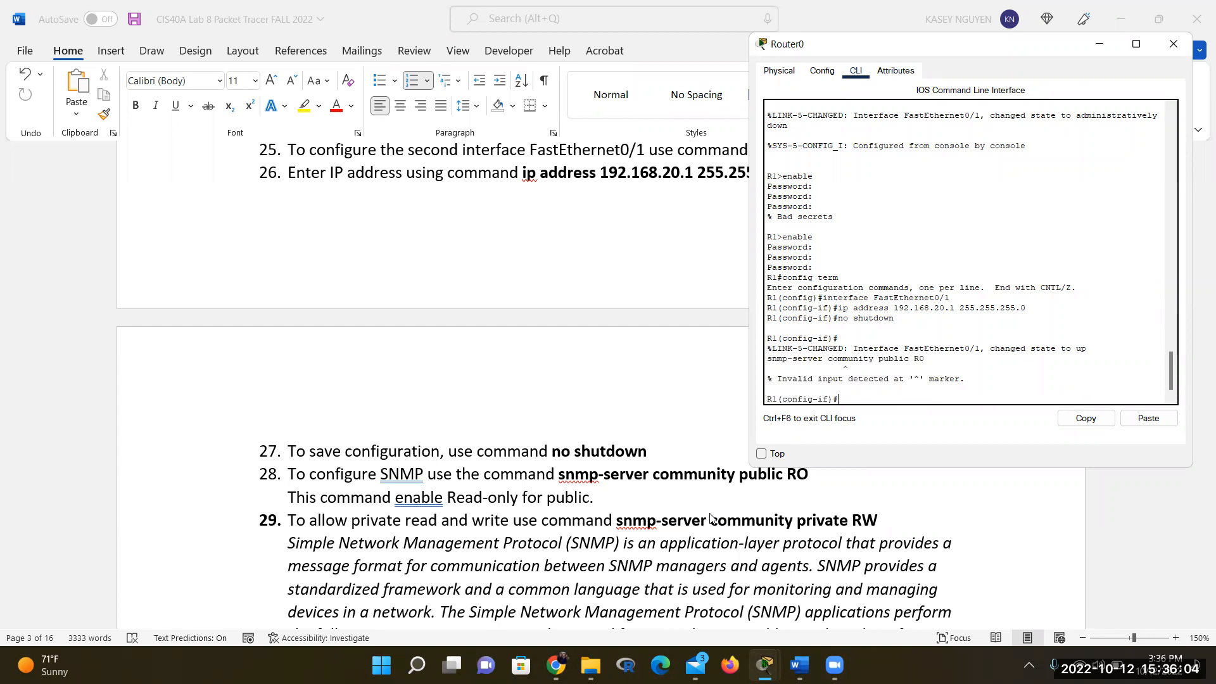
key("Up")
key("BackSpace")
type("ommunity public R")
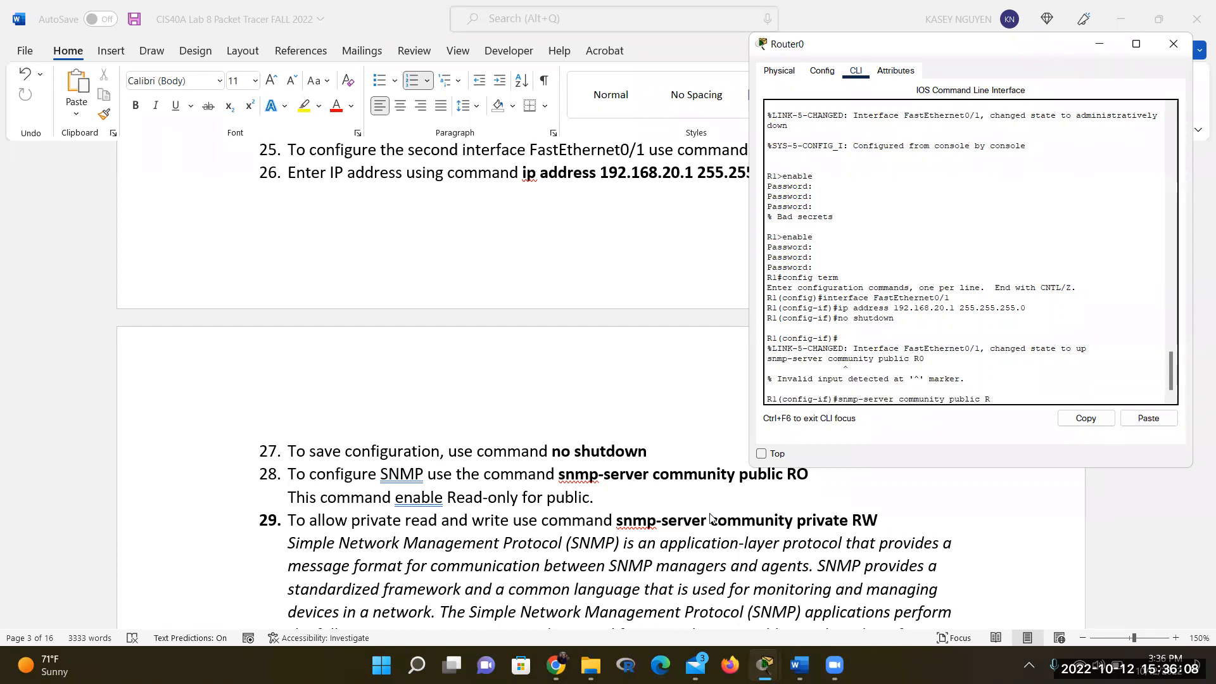
type("O")
key("Return")
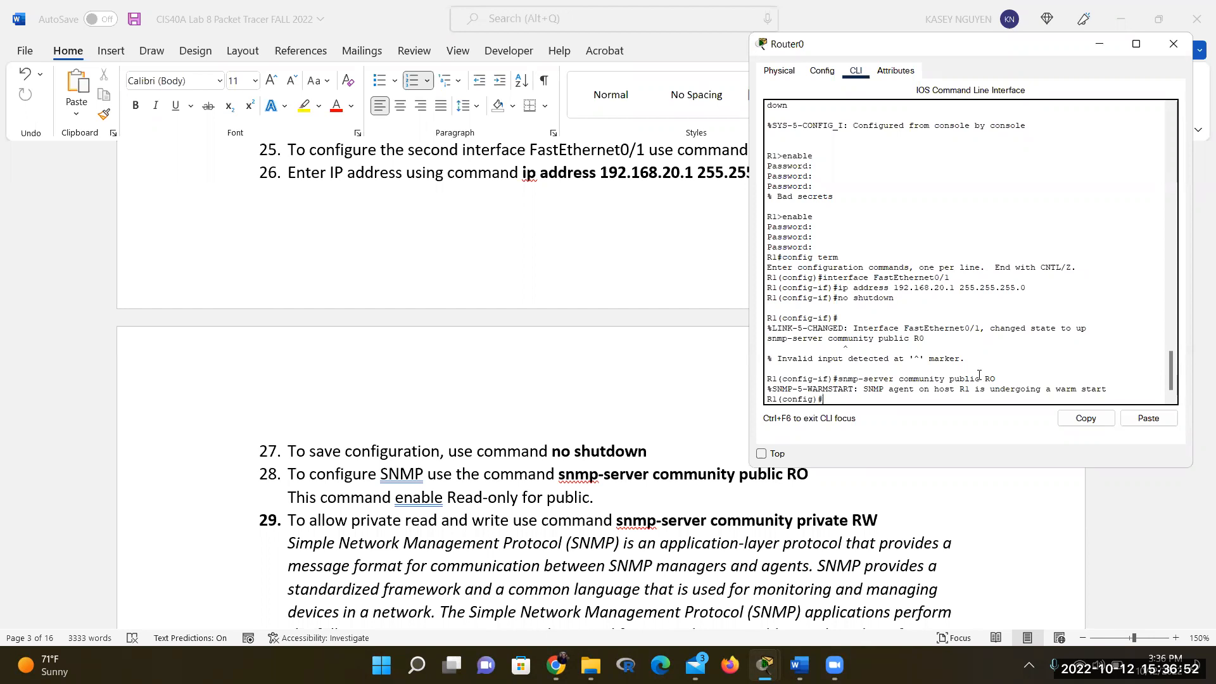
Scroll the Word handout back up until lab steps 22 through 29 are visible
scroll(705, 554, "down", 2)
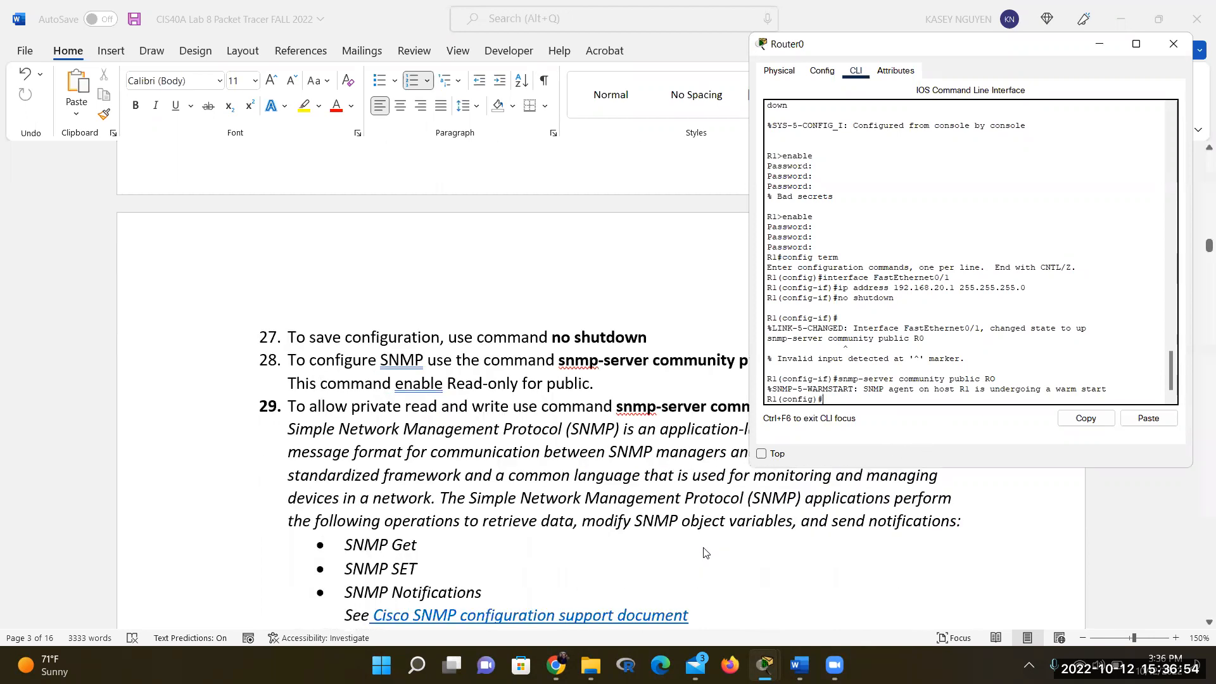
scroll(705, 553, "up", 1)
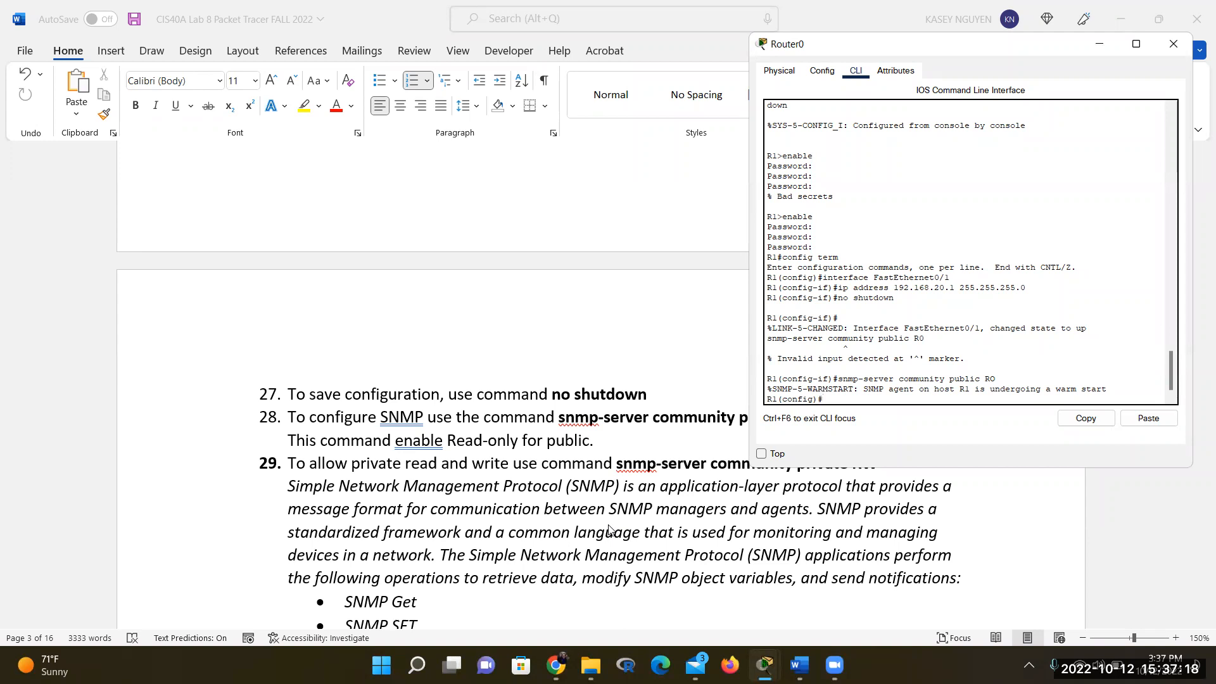
scroll(608, 530, "down", 1)
scroll(608, 530, "up", 1)
scroll(608, 530, "down", 2)
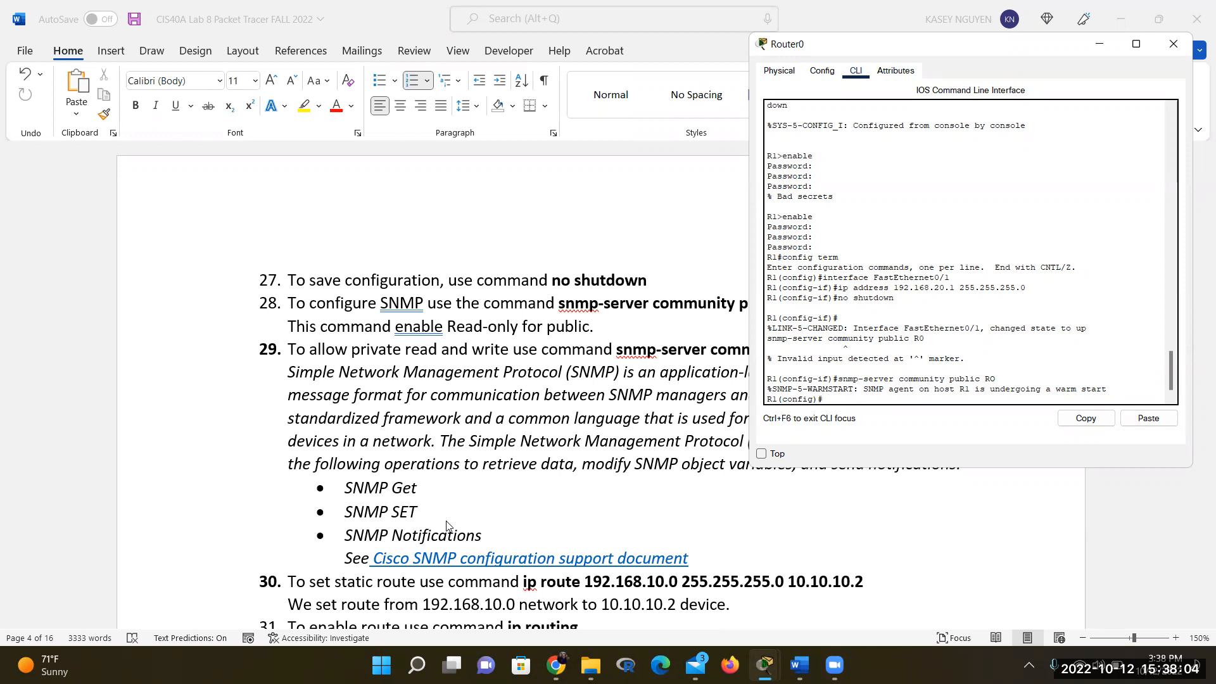
scroll(447, 526, "up", 2)
scroll(447, 526, "up", 2)
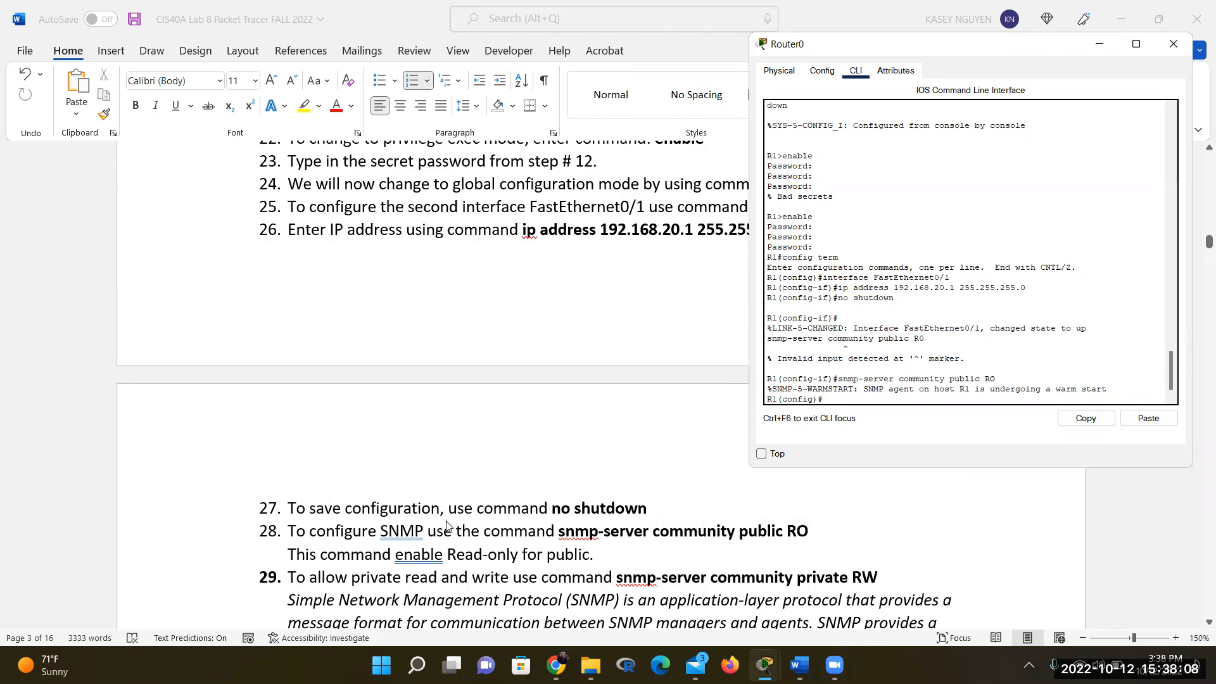
type("snmp-server community private")
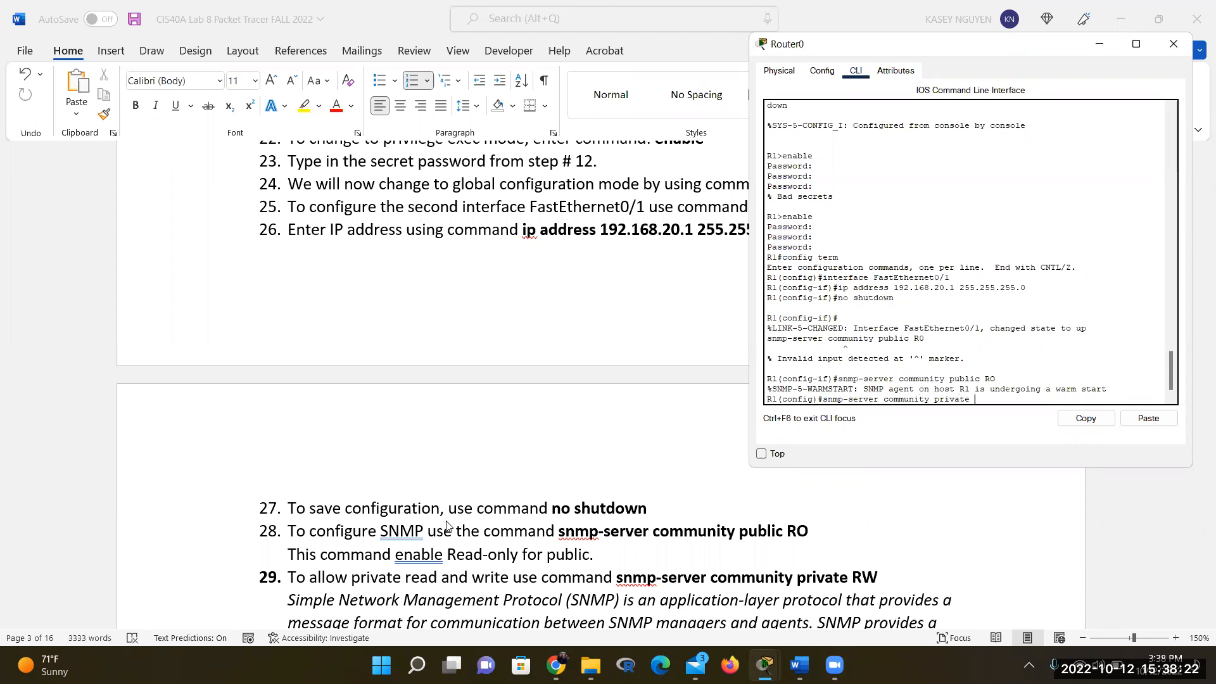
type(" RW")
key("Return")
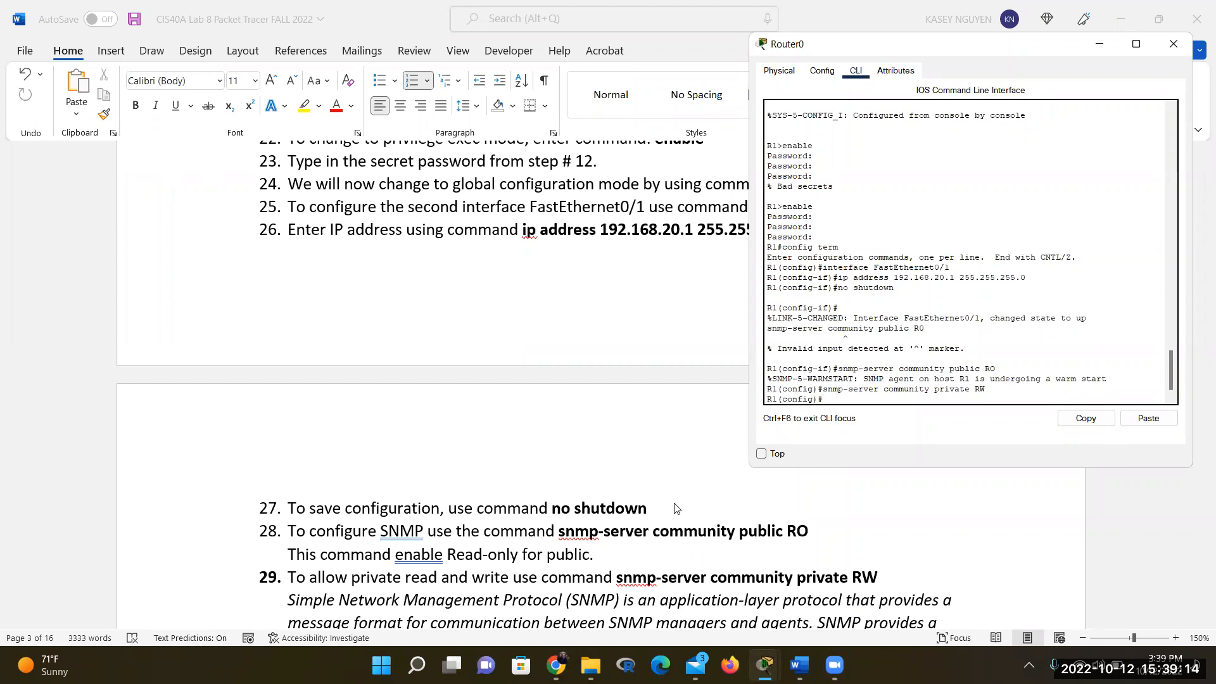
Scroll the lab document to step 30 and begin the static route 'ip route 192.168.10' on R1
scroll(681, 516, "down", 2)
scroll(682, 523, "down", 4)
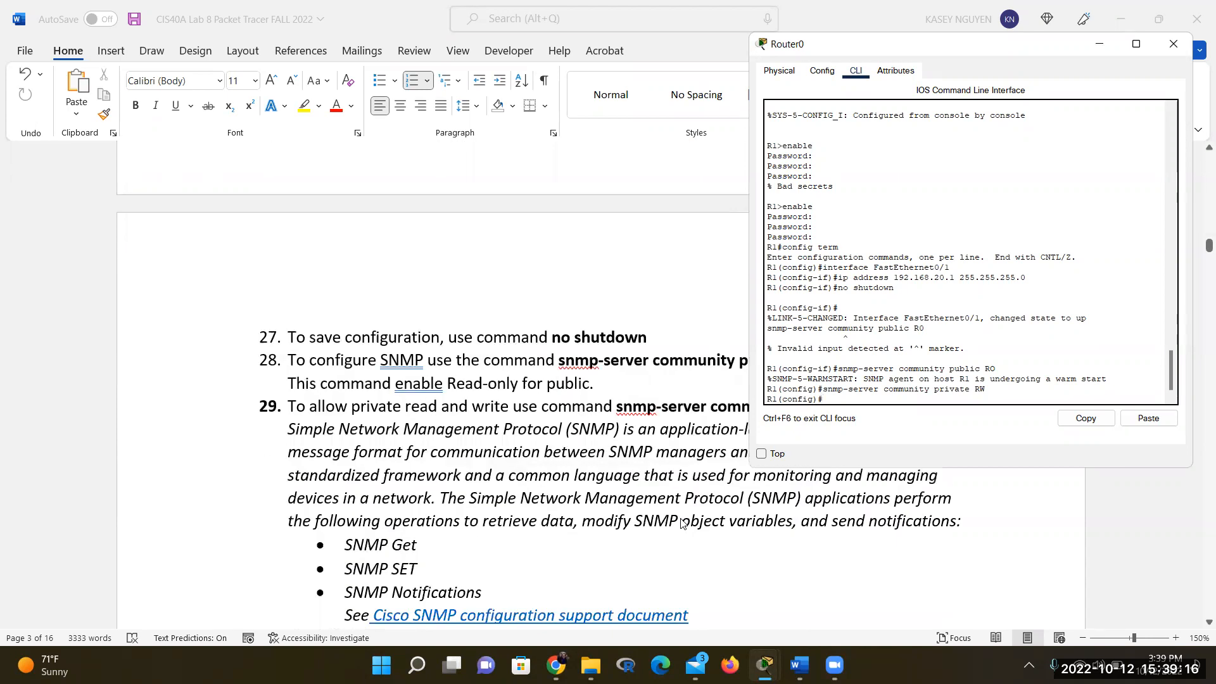
scroll(682, 524, "down", 4)
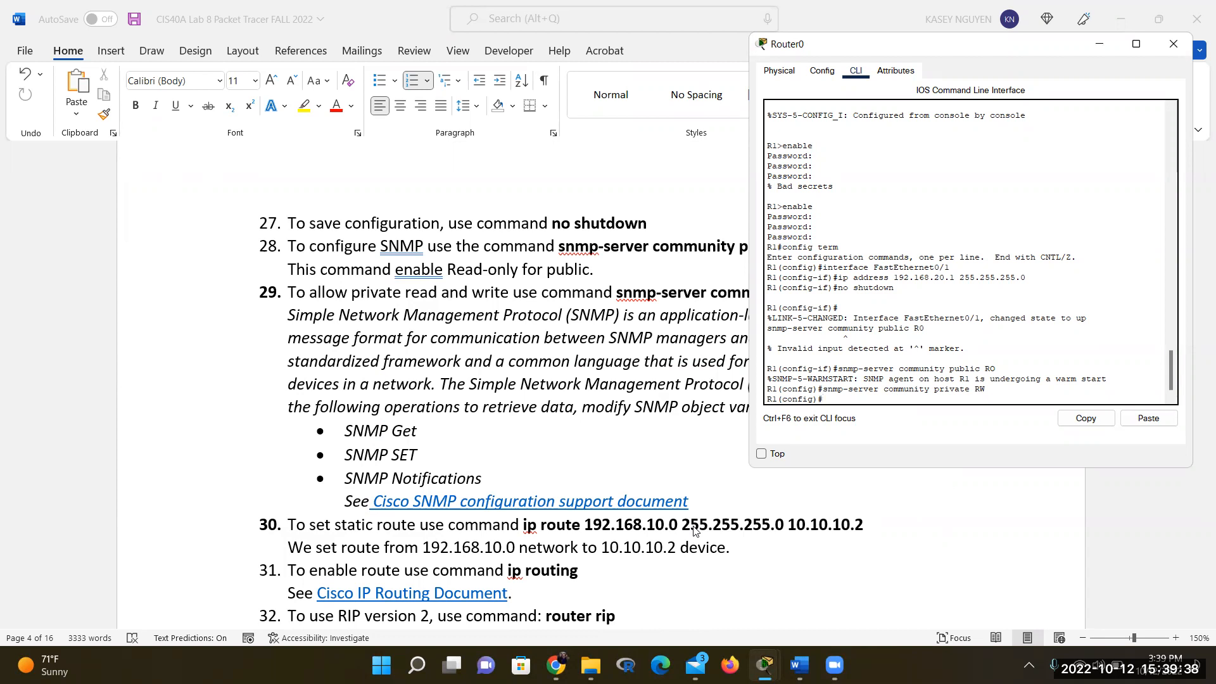
scroll(695, 531, "down", 1)
scroll(695, 531, "up", 1)
type("ip route 192.168.10.0")
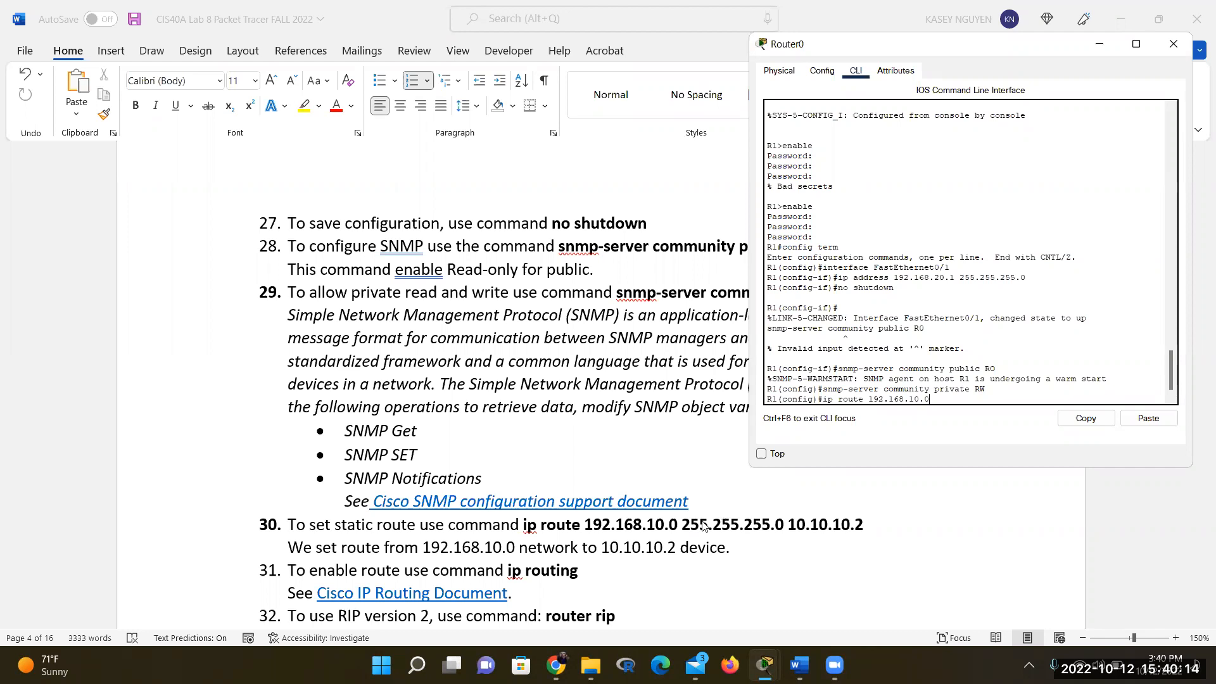
In the Word handout, highlight step 30's network 192.168.10.0 and next hop 10.10.10.2
left_click(679, 529)
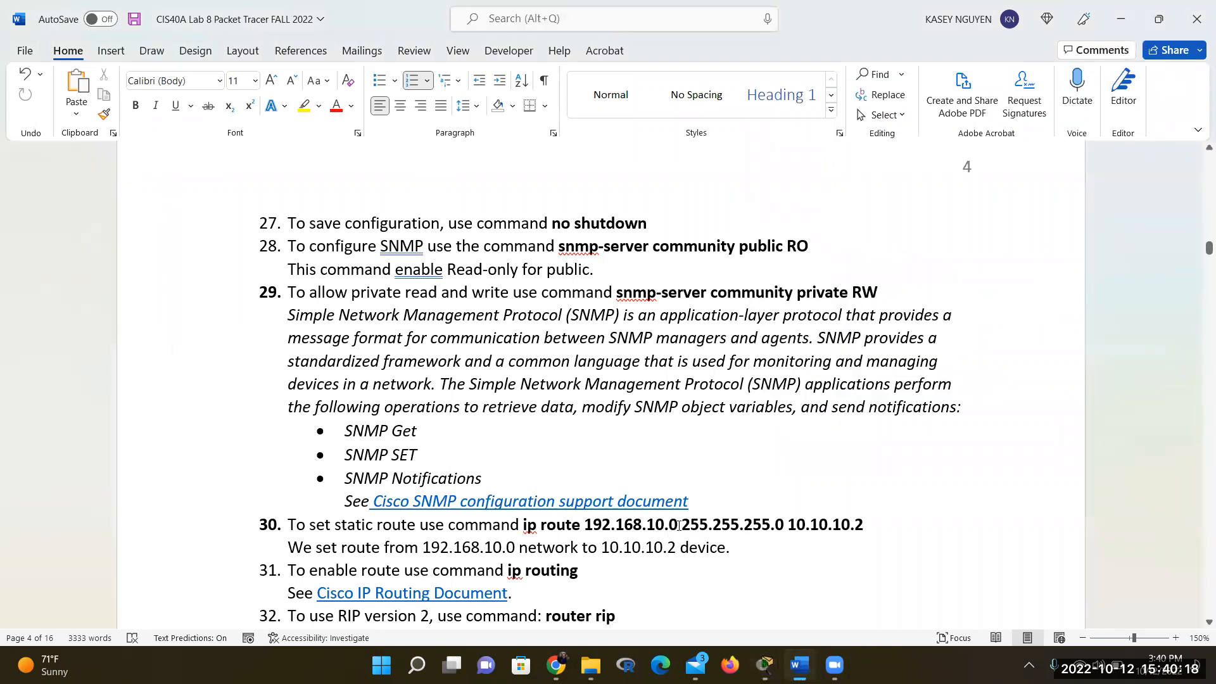
left_click_drag(679, 526, 584, 526)
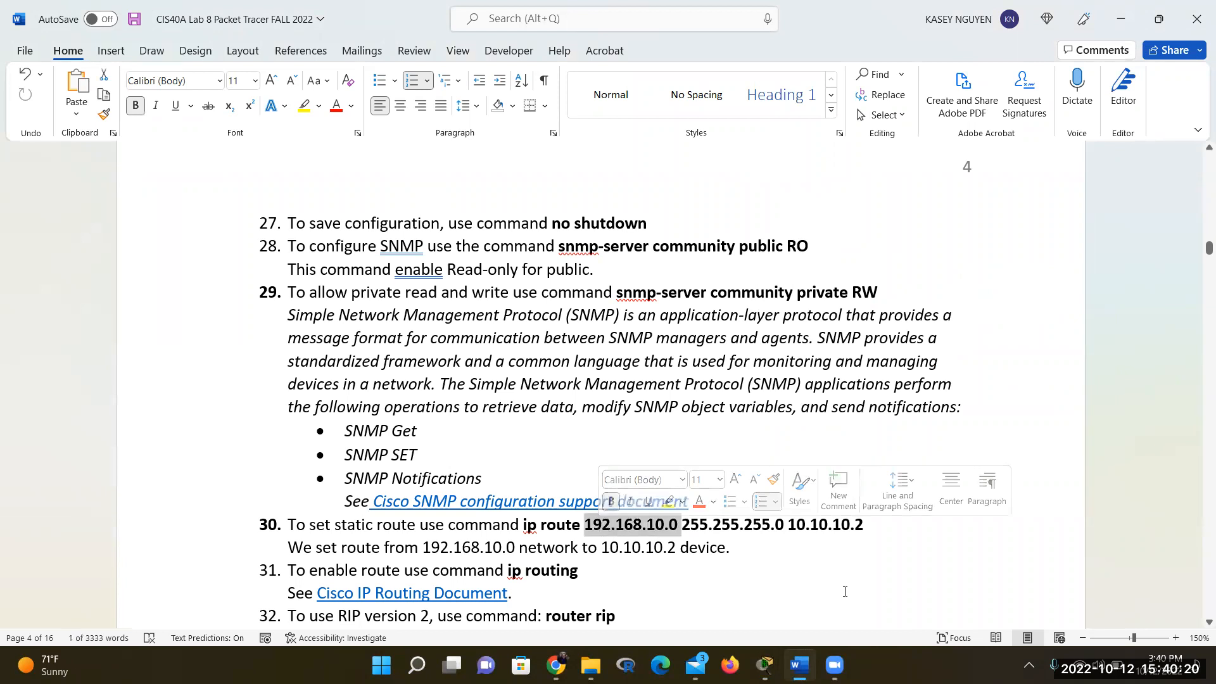
left_click(683, 530)
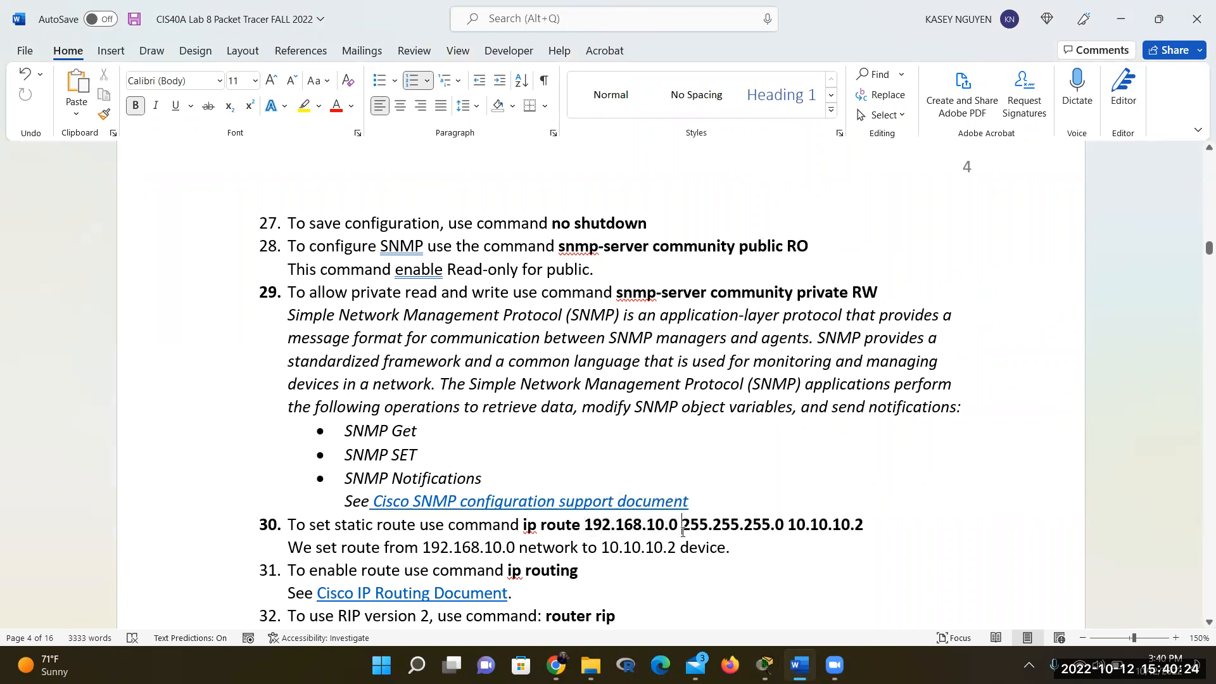
left_click(677, 525)
left_click_drag(876, 522, 789, 524)
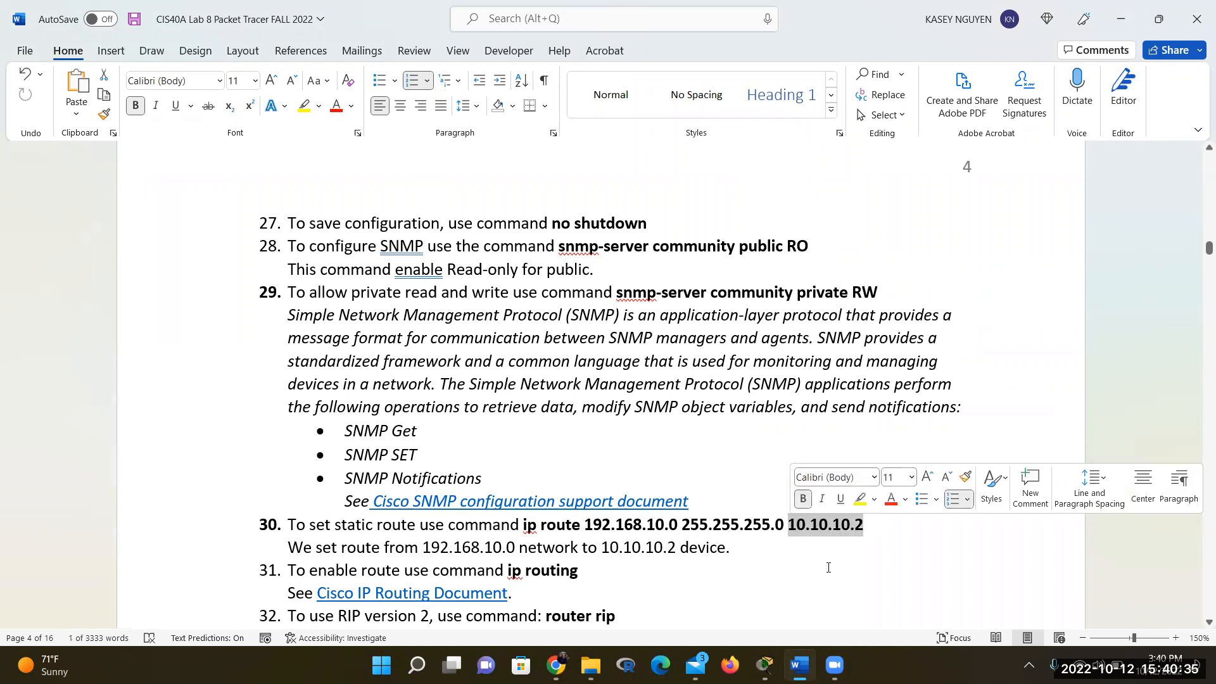
left_click(868, 527)
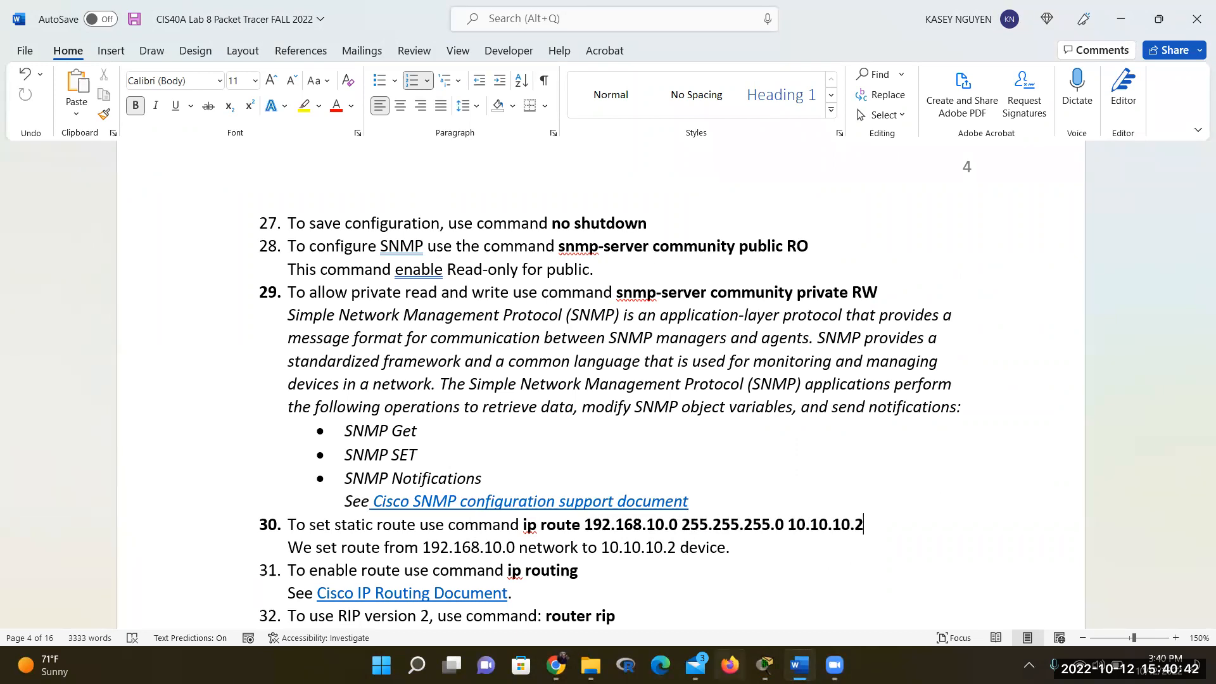
left_click(799, 665)
left_click(799, 665)
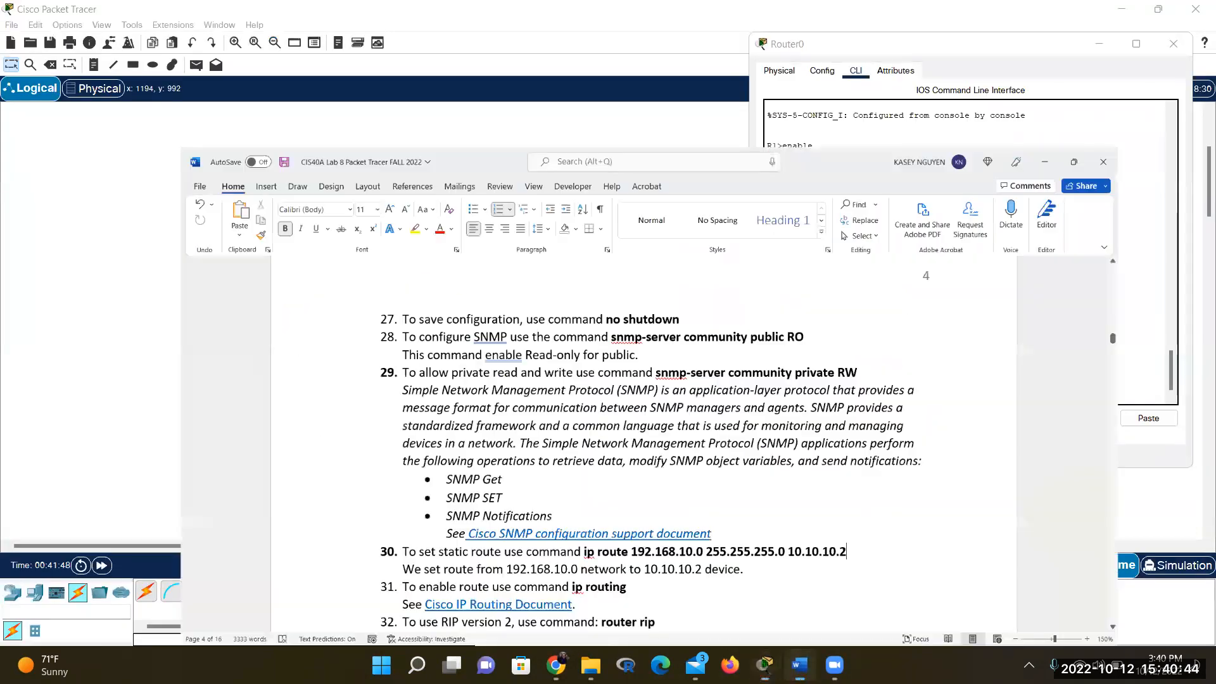
left_click(799, 665)
left_click(799, 665)
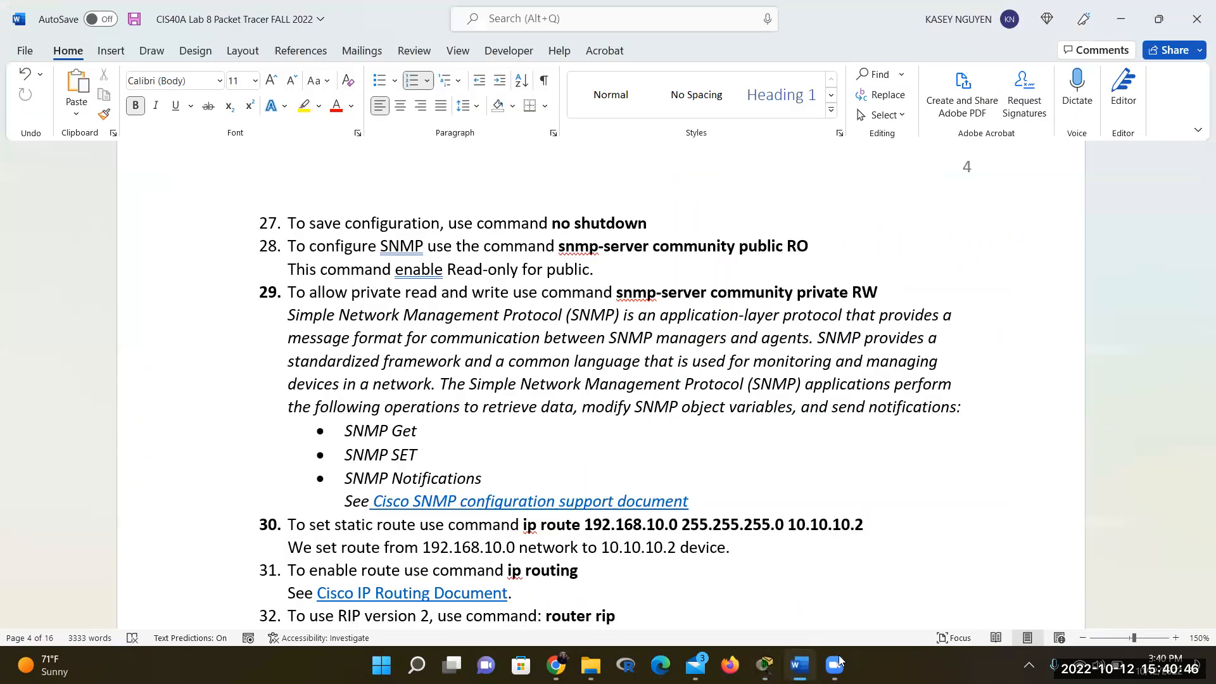
mouse_move(765, 665)
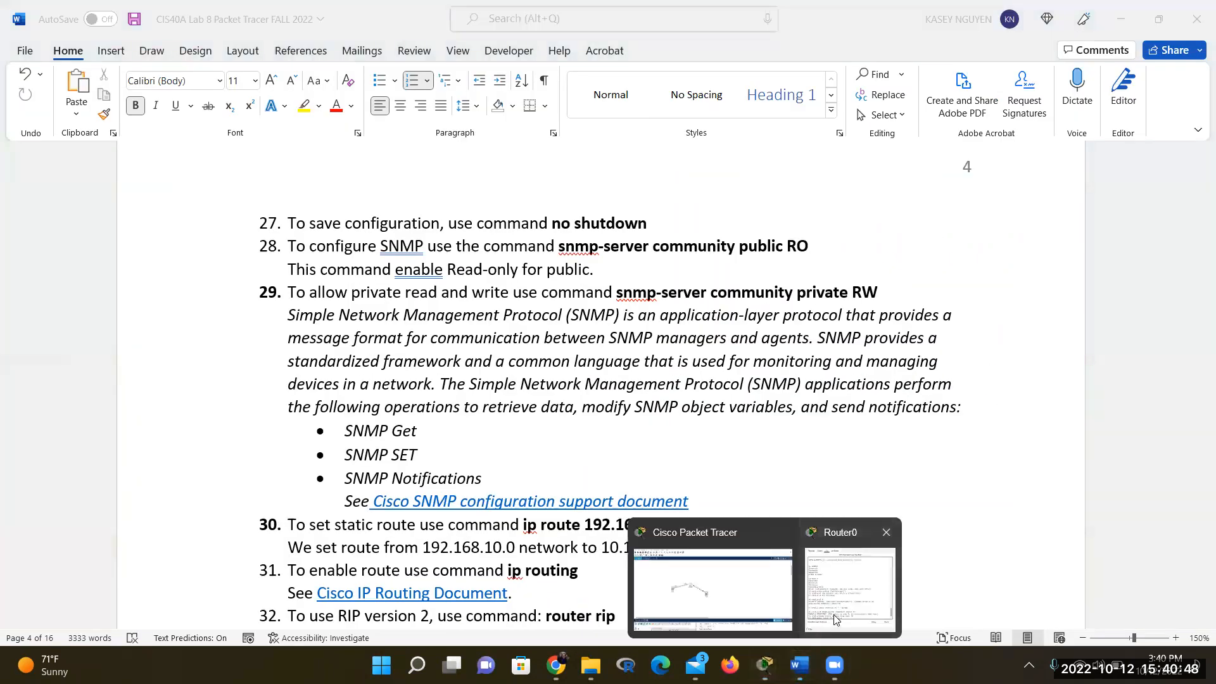
left_click(834, 615)
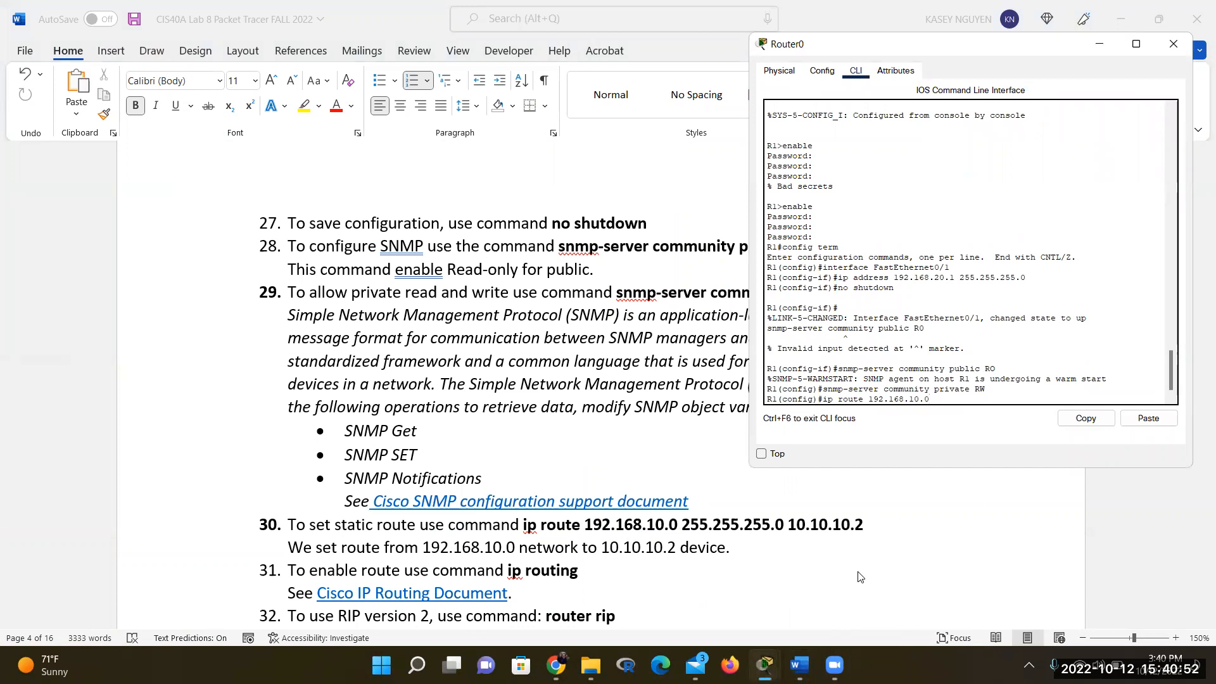
Complete the static route with mask 255.255.255.0 and next hop 10.10.10.2, then run it
type("255.255.255.0")
type("10.10.10.2")
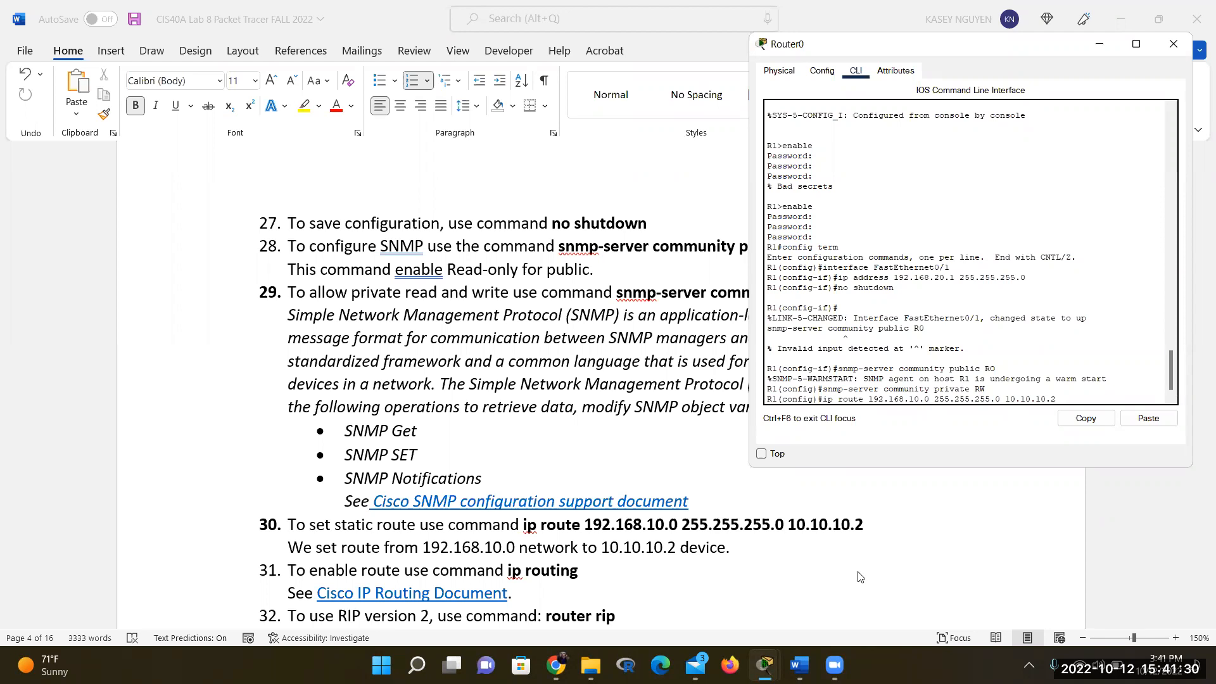
key("Return")
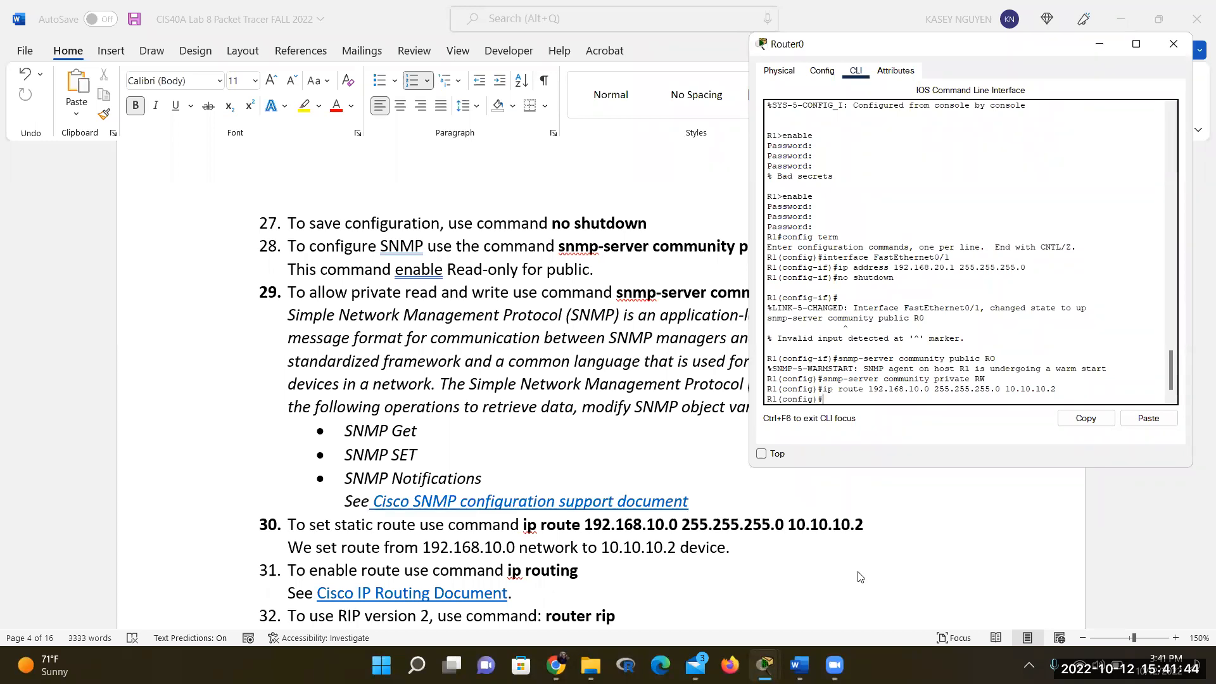
Enter 'ip routing' on R1, correcting the mistyped word before running it
type("ip foutin")
key("BackSpace")
key("BackSpace")
key("BackSpace")
key("BackSpace")
key("BackSpace")
key("BackSpace")
key("BackSpace")
type("routing")
key("Return")
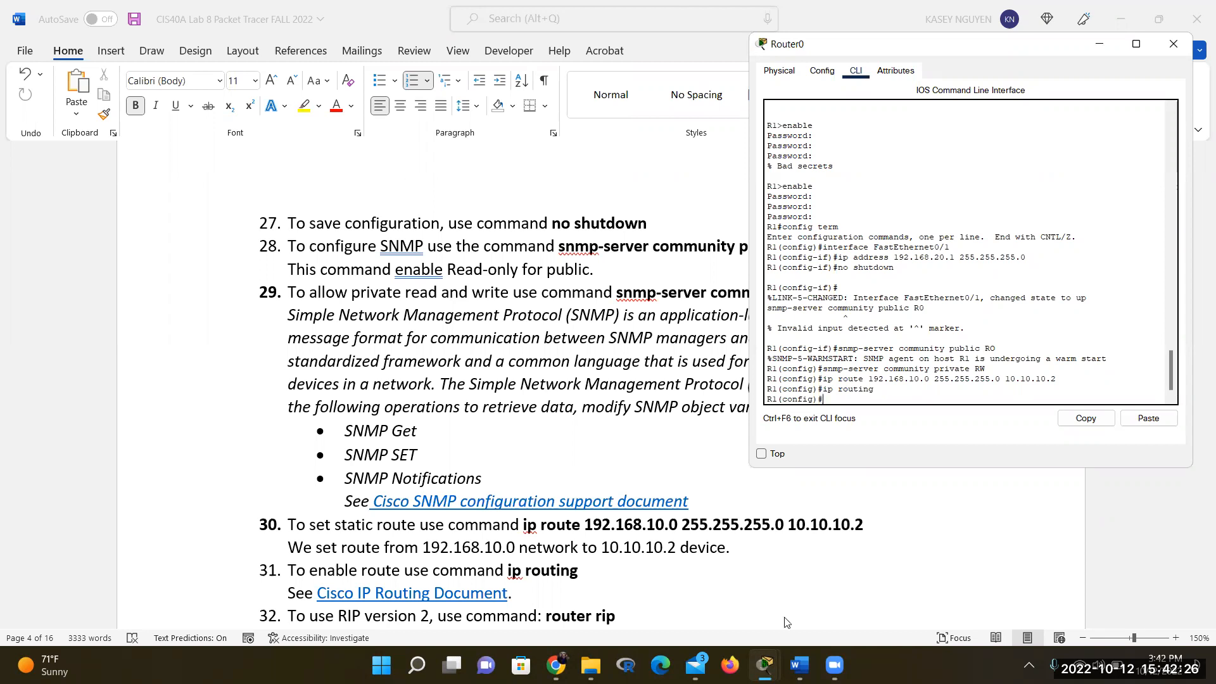
Start the RIP process with 'router rip' and set it to version 2
scroll(628, 552, "down", 2)
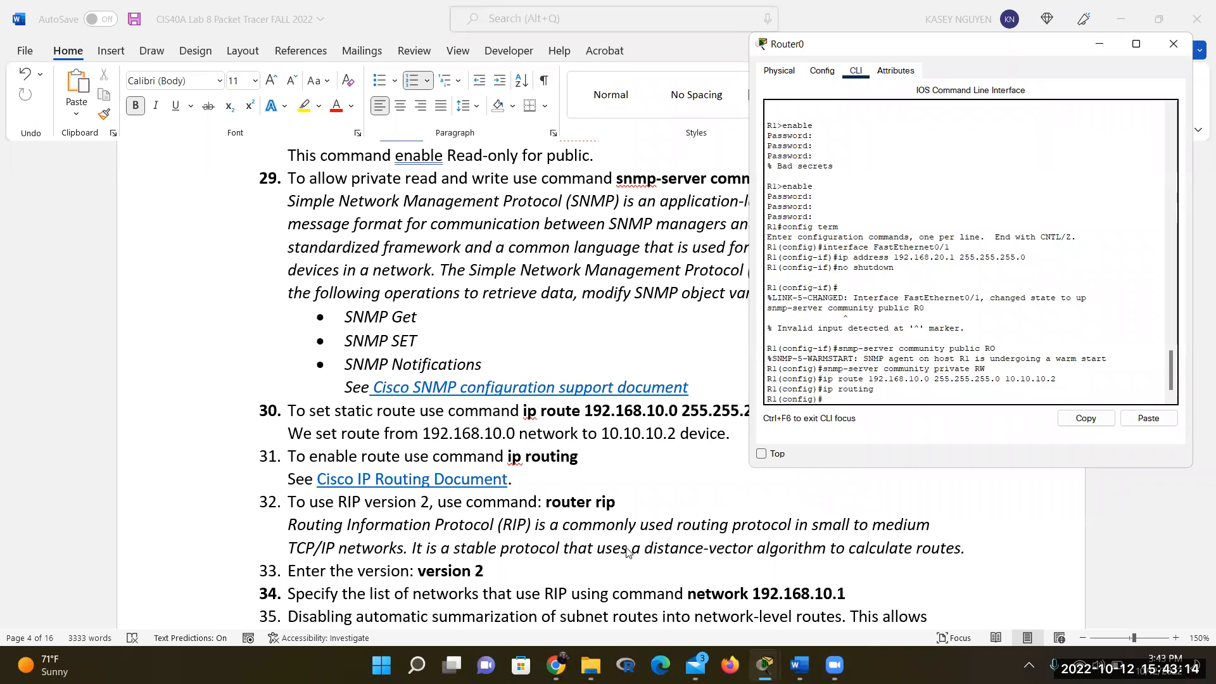
type("router rip")
key("Return")
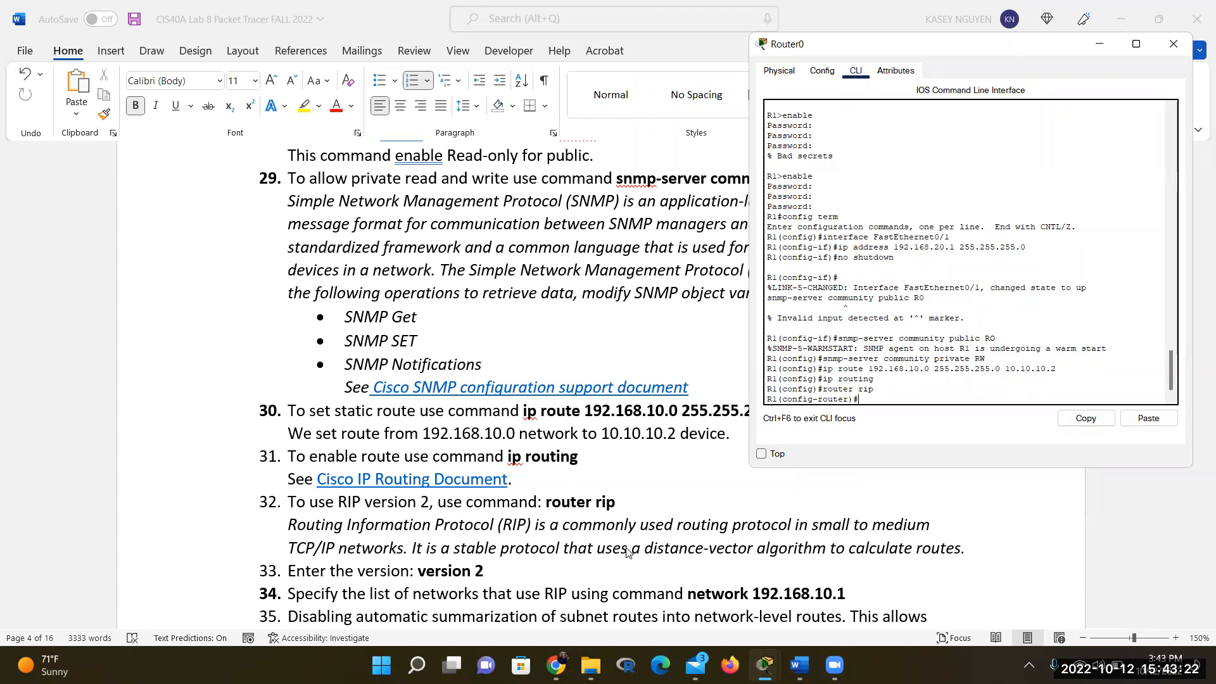
type("vers")
type("ion 2")
key("Return")
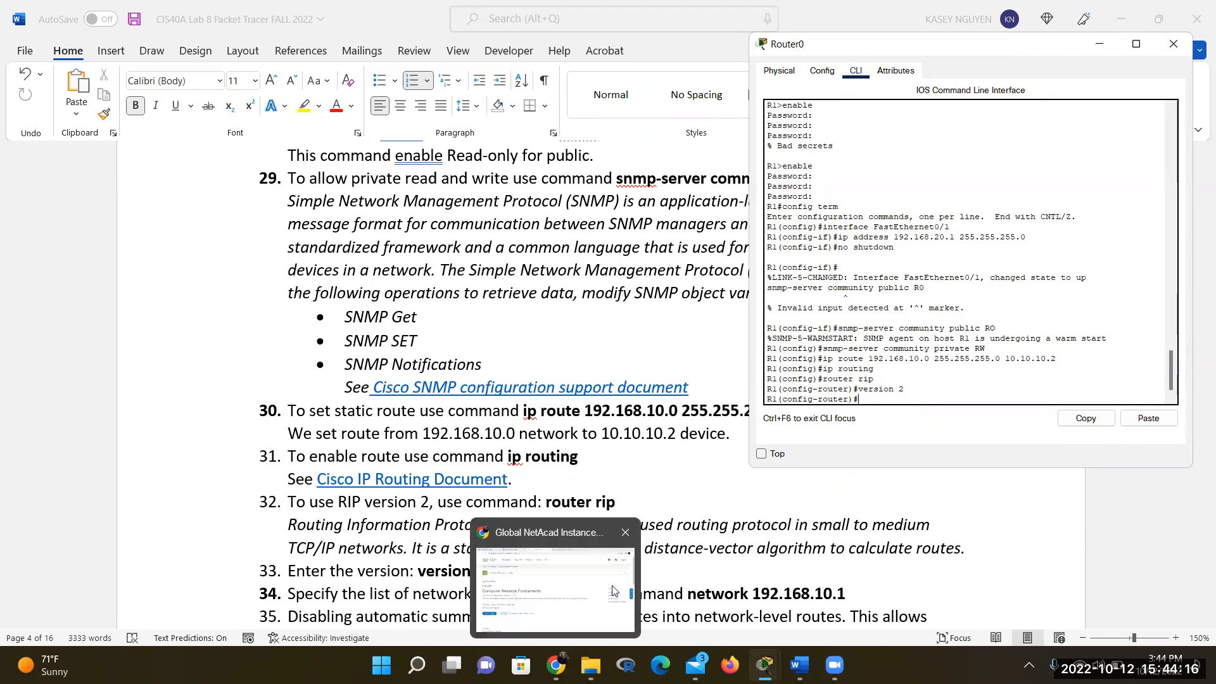
scroll(700, 551, "down", 3)
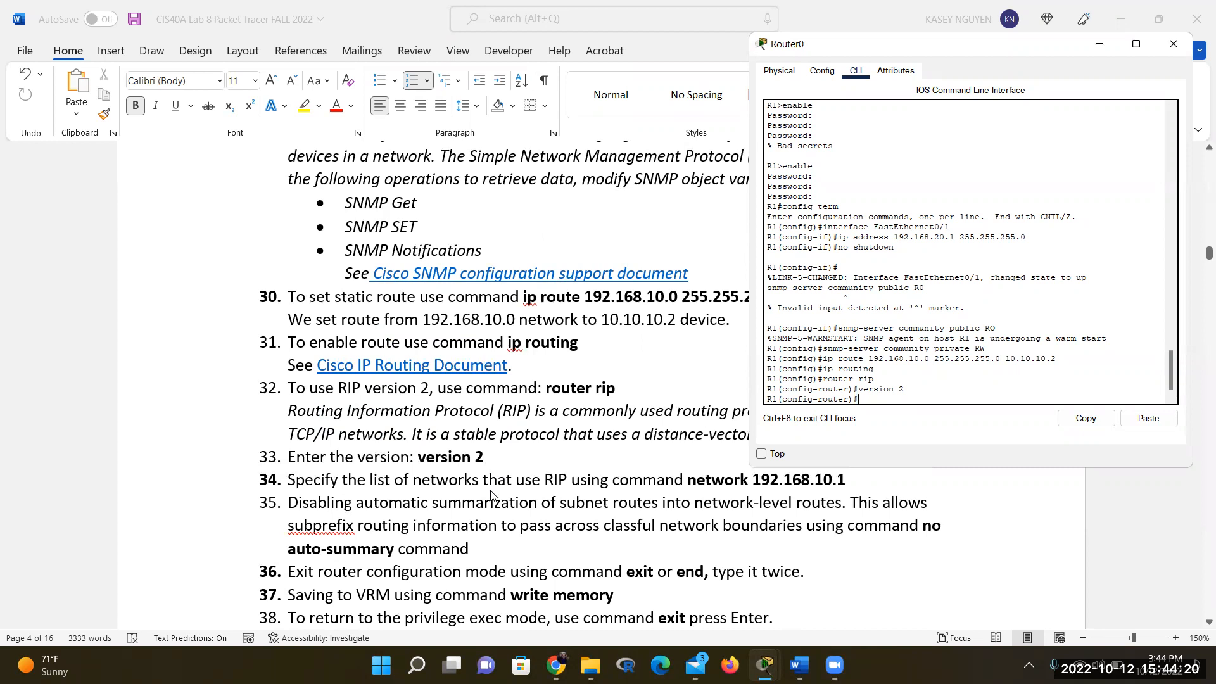
scroll(495, 498, "up", 1)
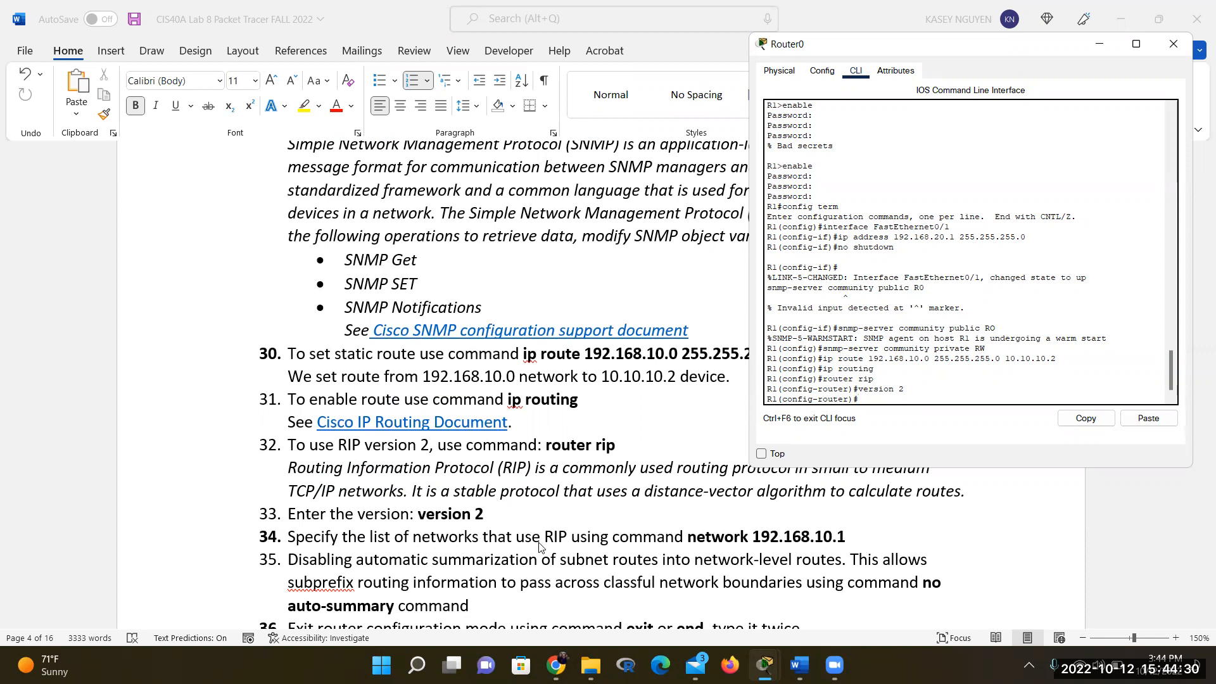
Advertise network 192.168.10.1 under R1's RIP process
type("network 192.168.10.1")
key("Return")
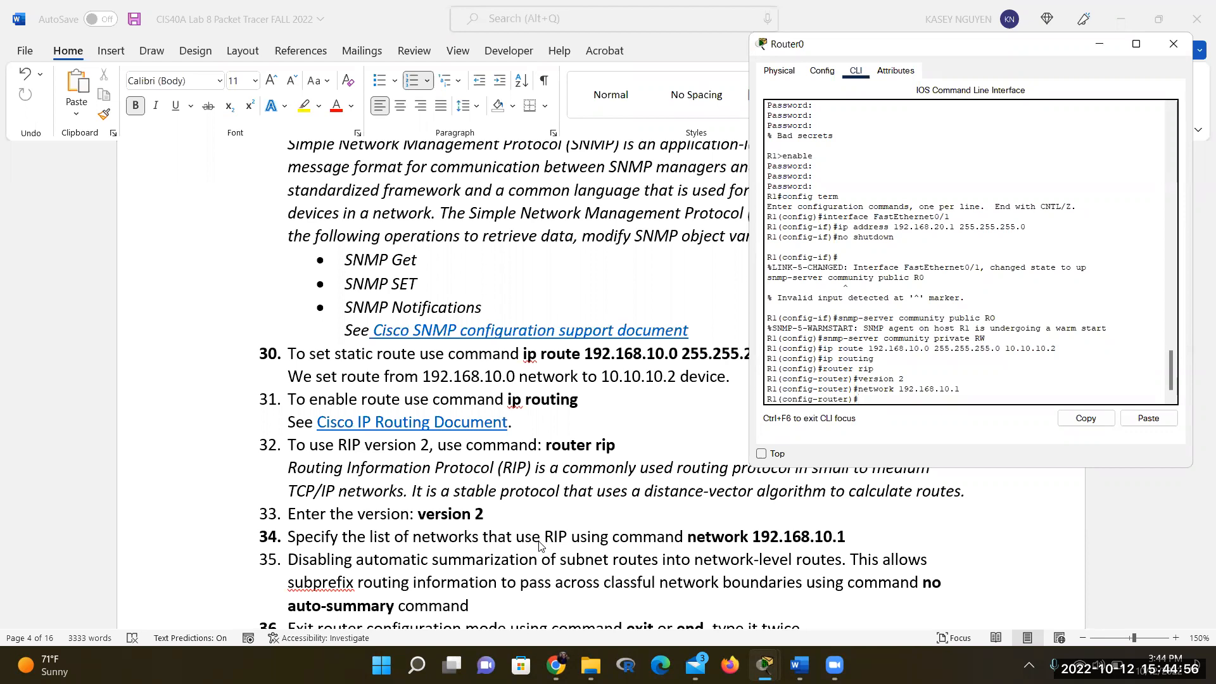
scroll(539, 546, "down", 1)
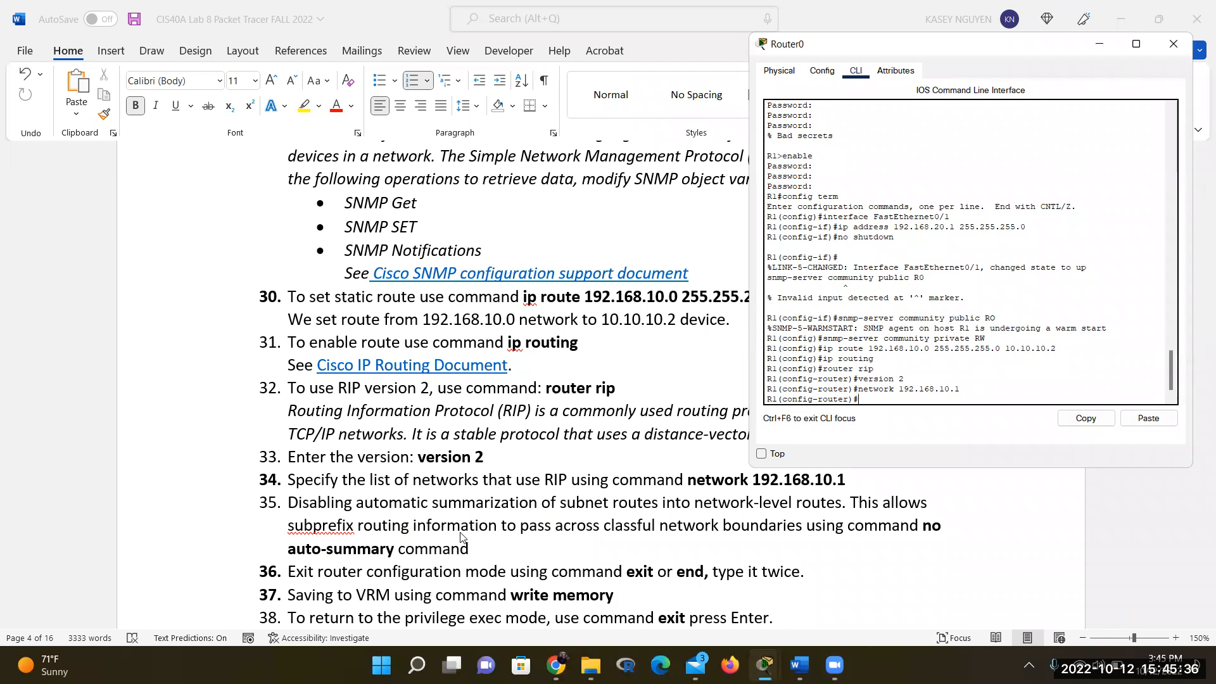
Disable RIP auto-summary, then exit twice back to the privileged R1# prompt
type("no auto-summary")
key("Return")
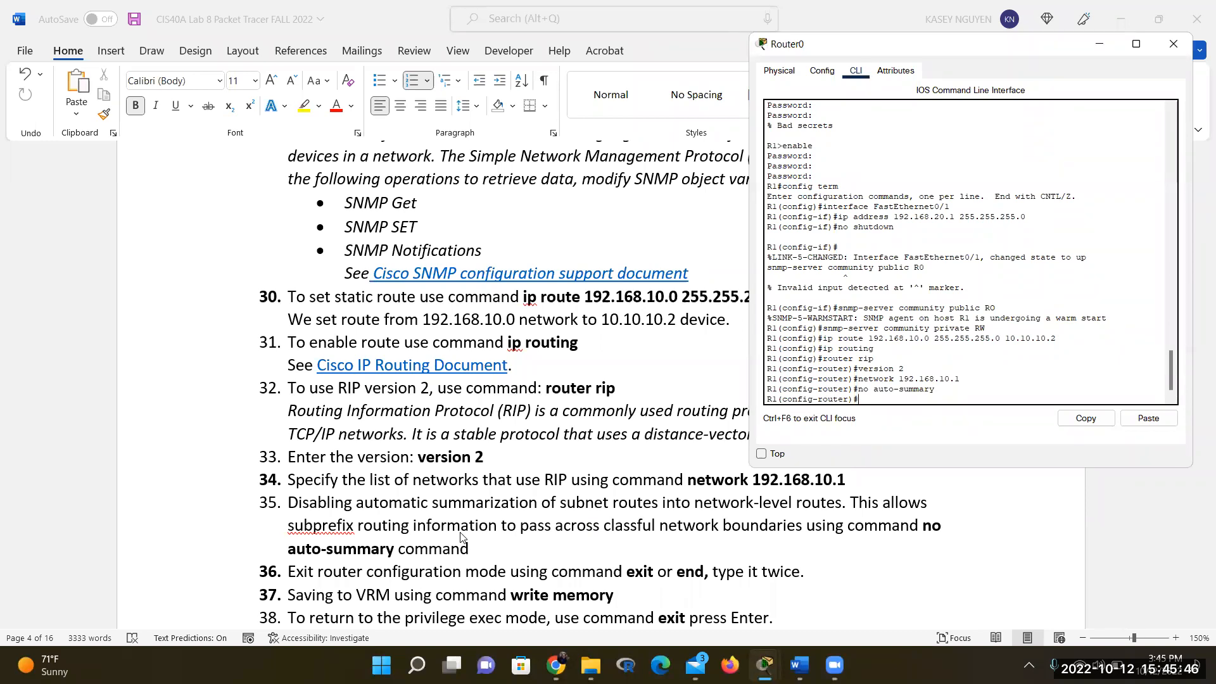
type("exit")
key("Return")
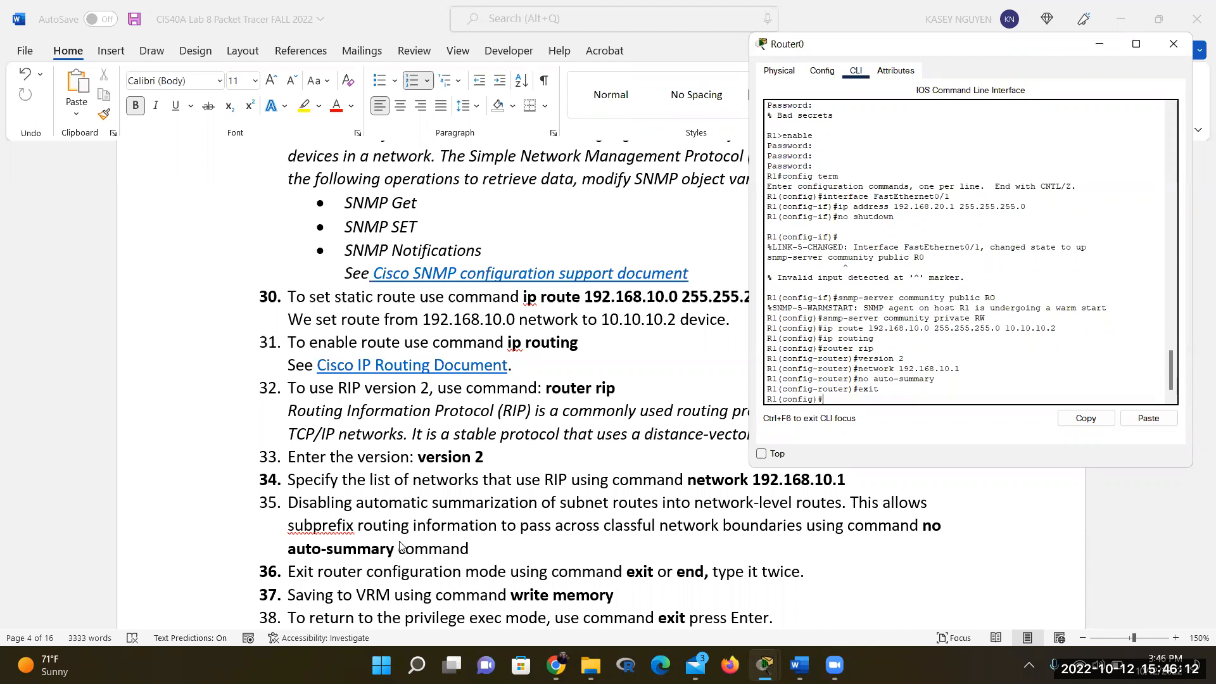
type("exit")
key("Return")
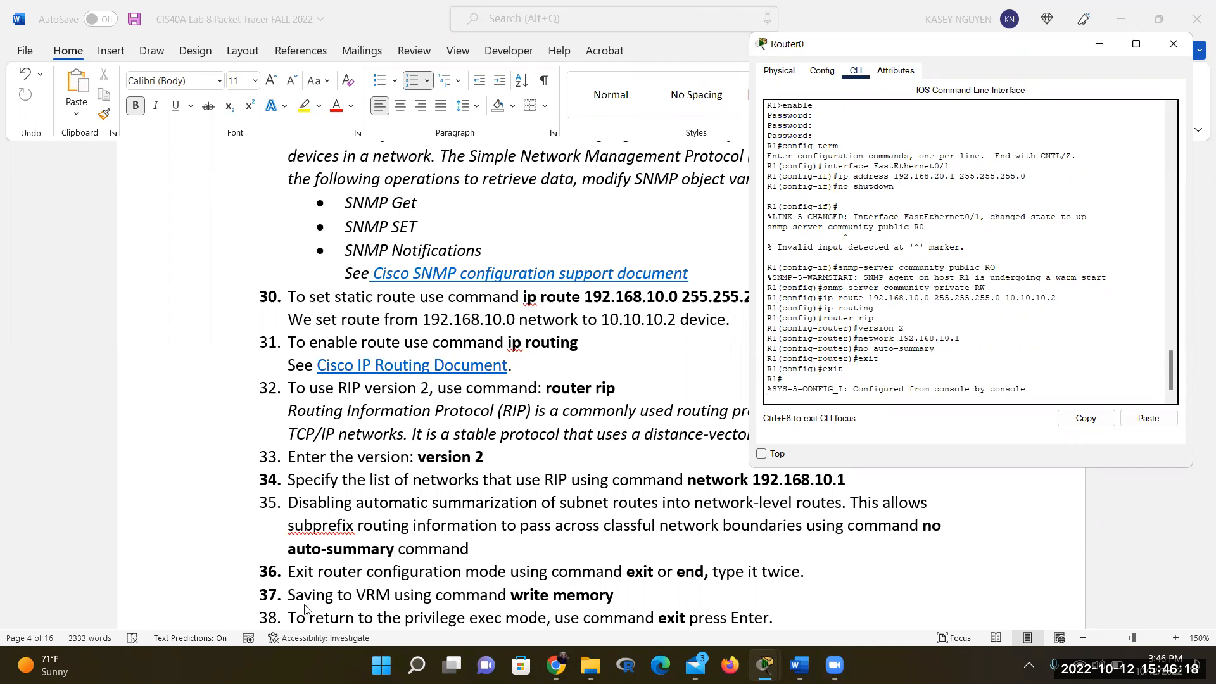
scroll(339, 564, "down", 1)
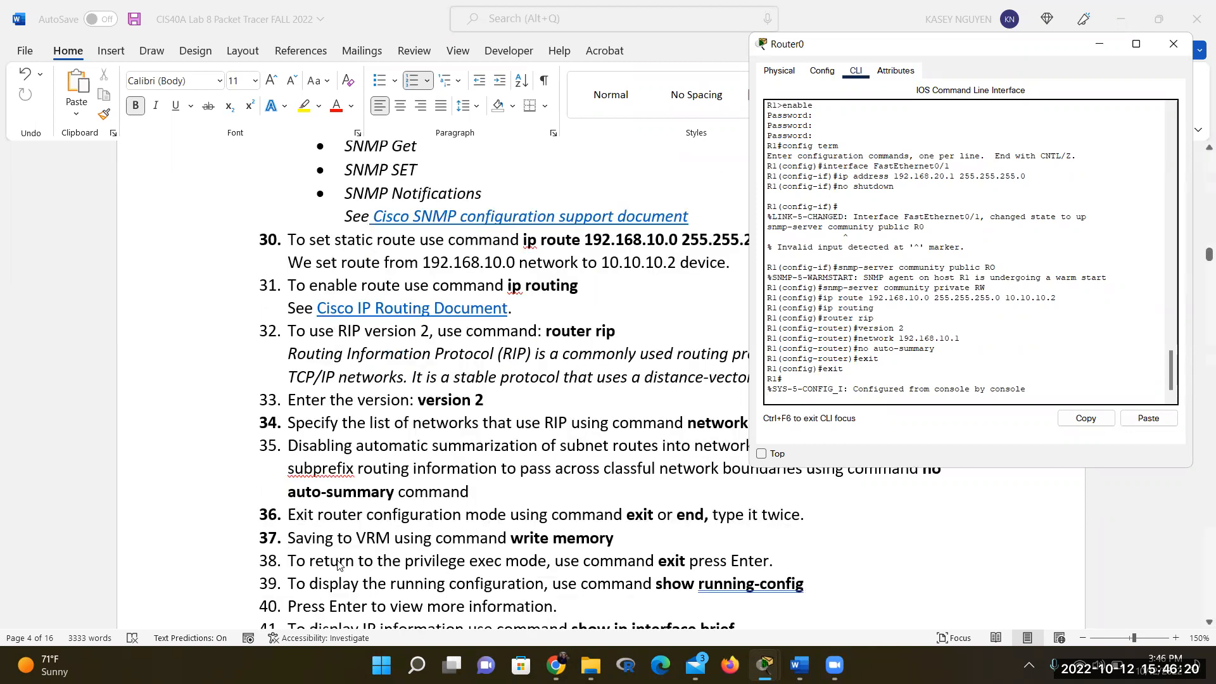
scroll(339, 564, "down", 1)
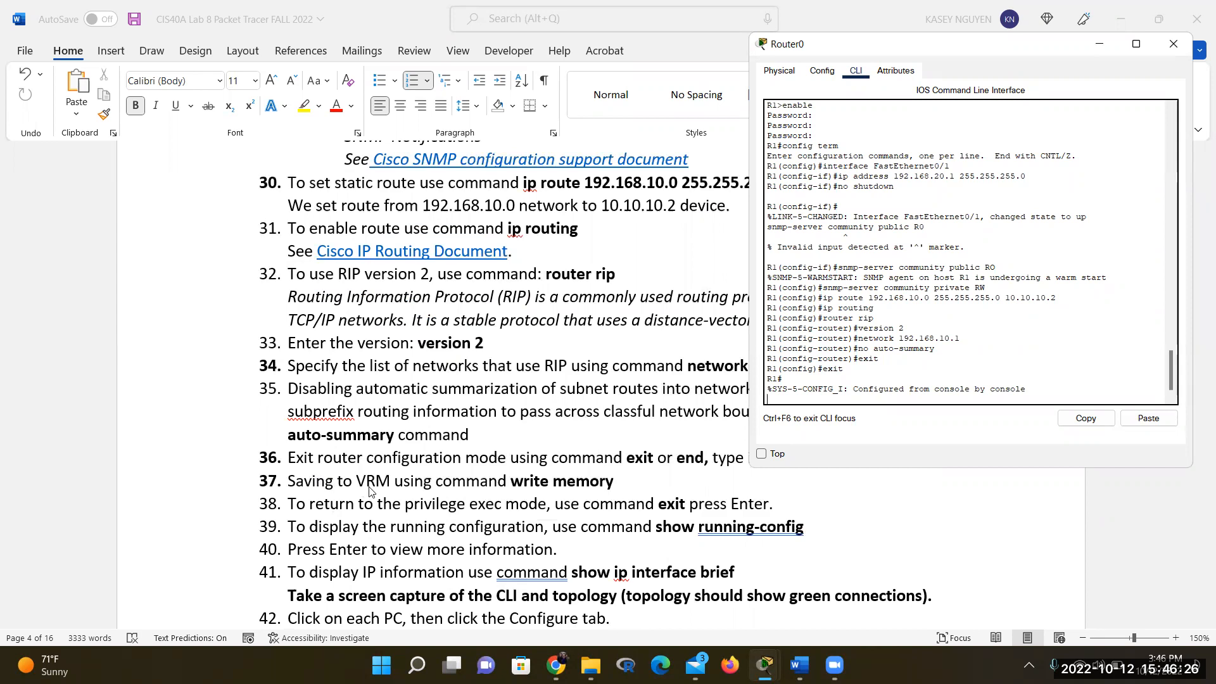
Save the configuration with 'write memory', then exit R1's console session
type("write memory")
key("Return")
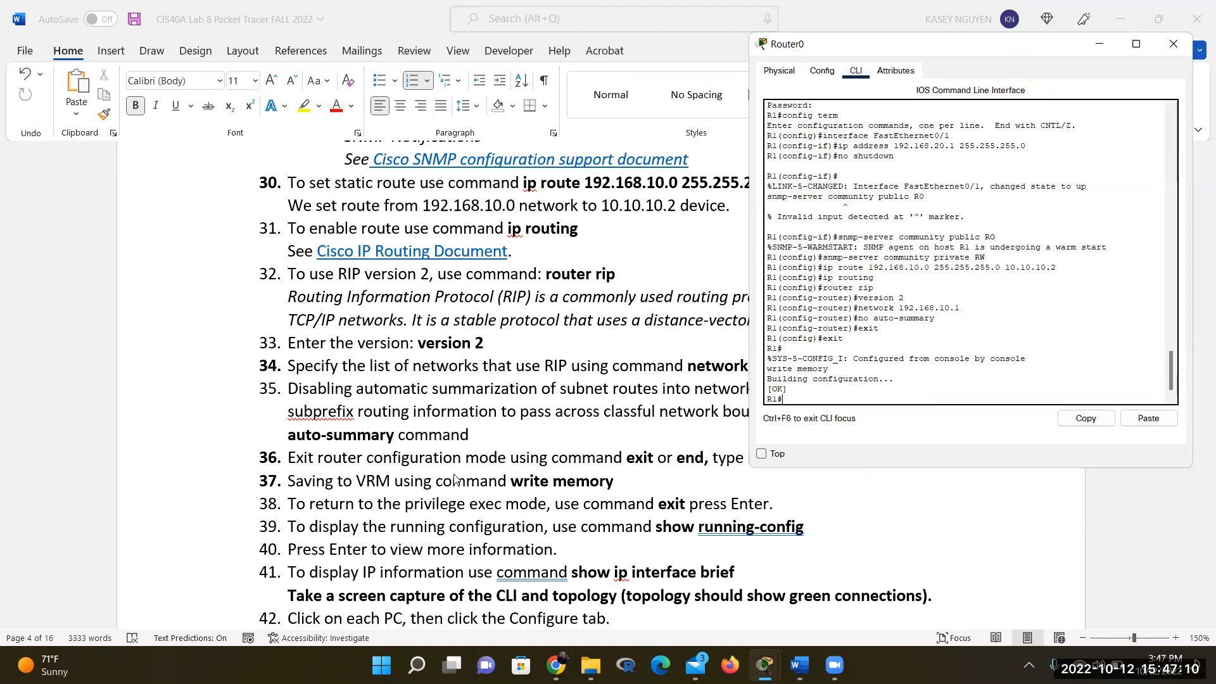
scroll(465, 476, "down", 1)
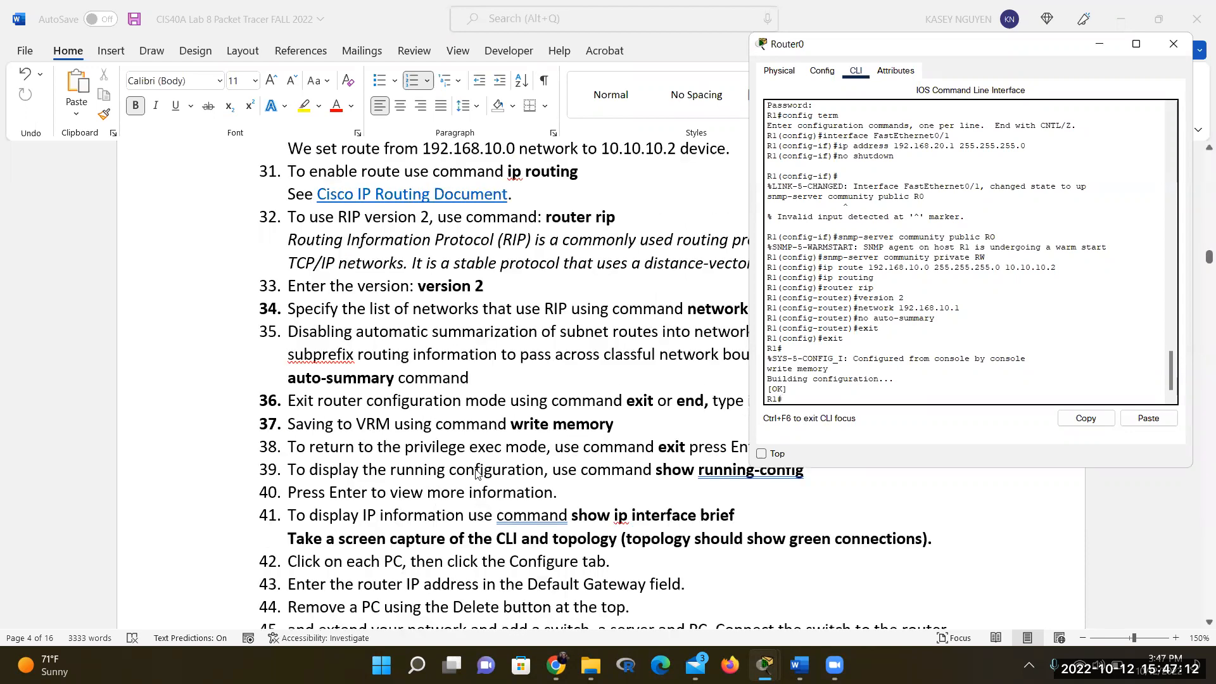
scroll(618, 466, "up", 1)
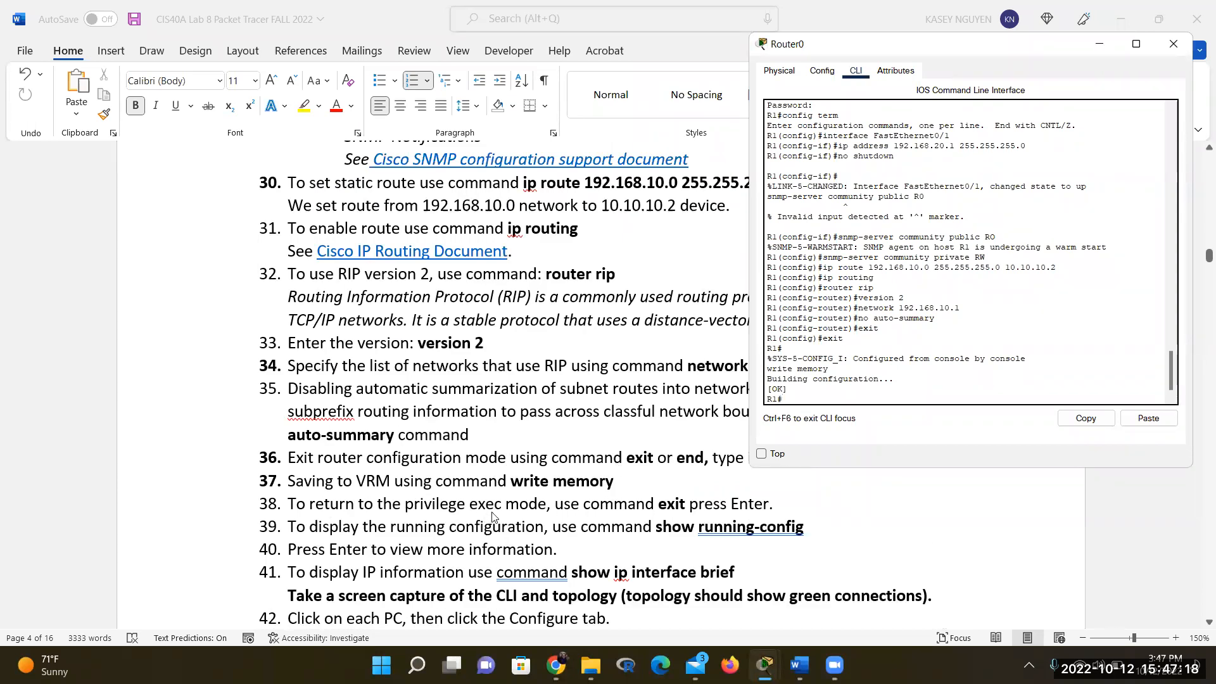
type("exit")
key("Return")
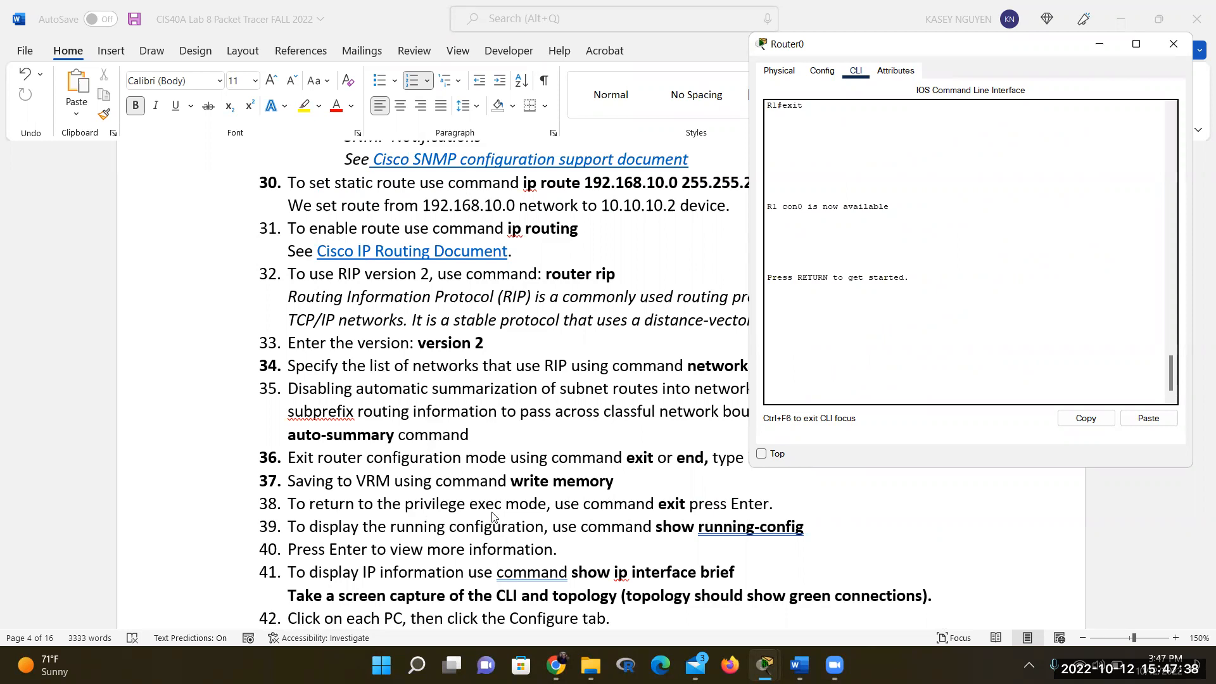
Return to the R1> prompt and attempt 'show running-config', retyping it after the invalid-input error
key("Return")
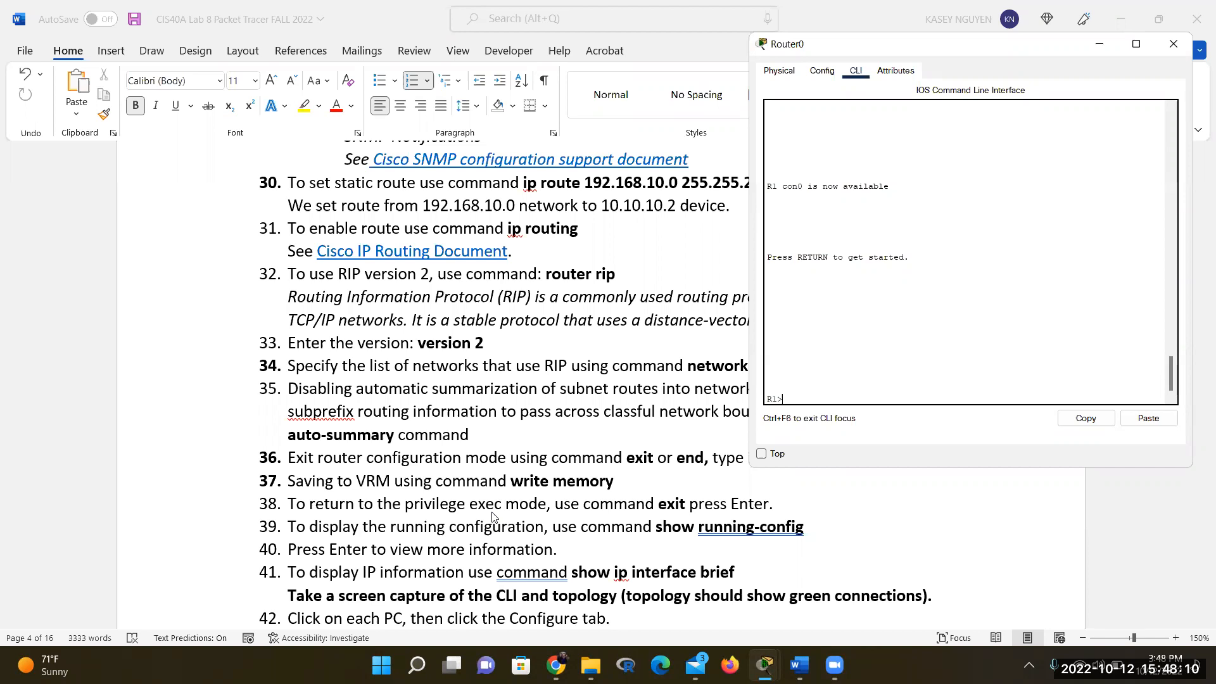
type("who")
key("BackSpace")
key("BackSpace")
type("show running-config")
key("Return")
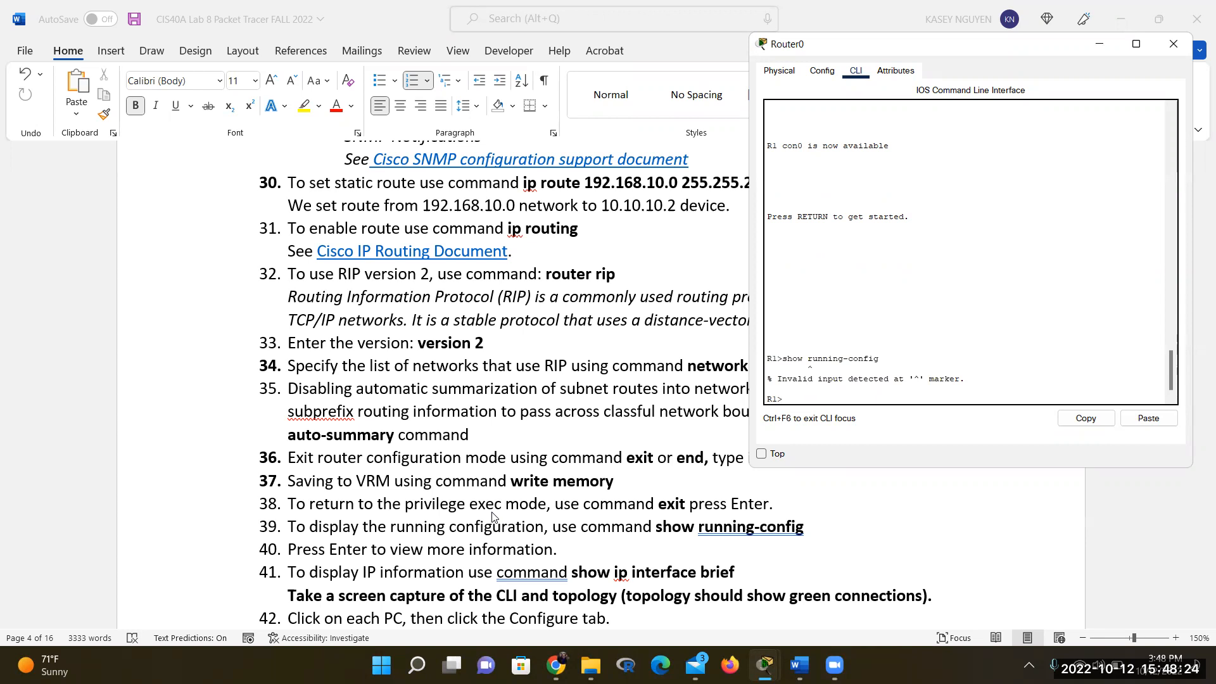
key("BackSpace")
type("show running-confi")
Enter enable and its password on R1, then run show running-config to list the 853-byte configuration
key("Return")
type("enable")
key("Return")
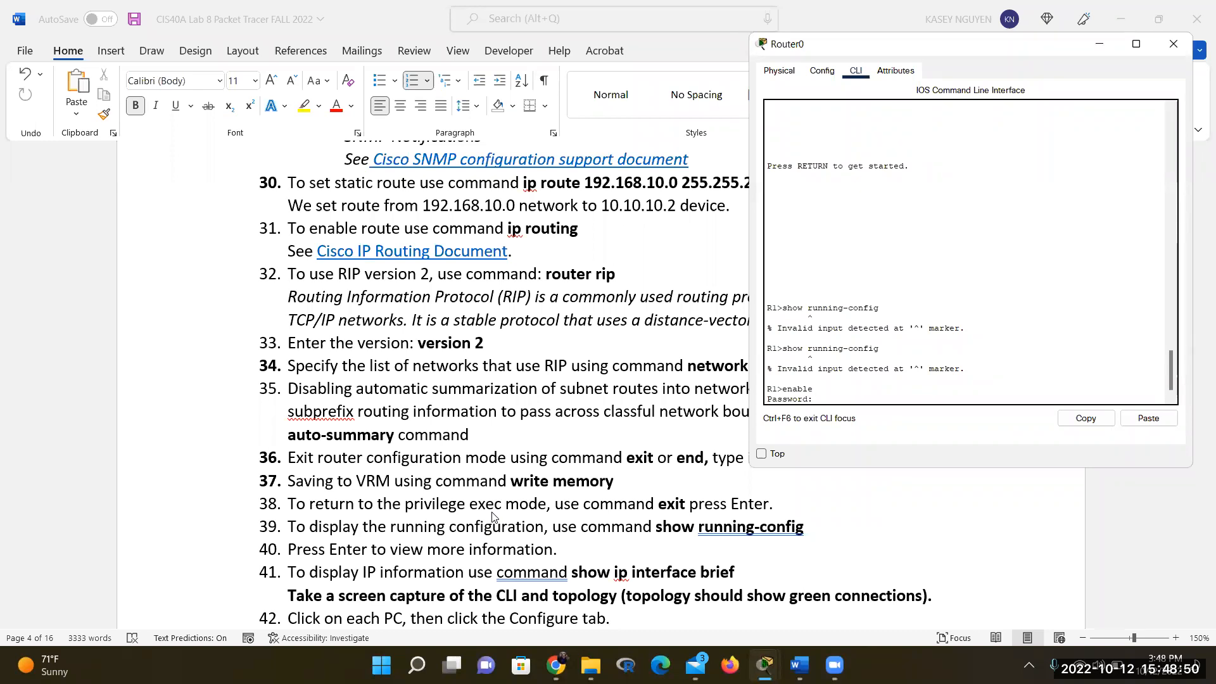
key("Return")
type("show runni")
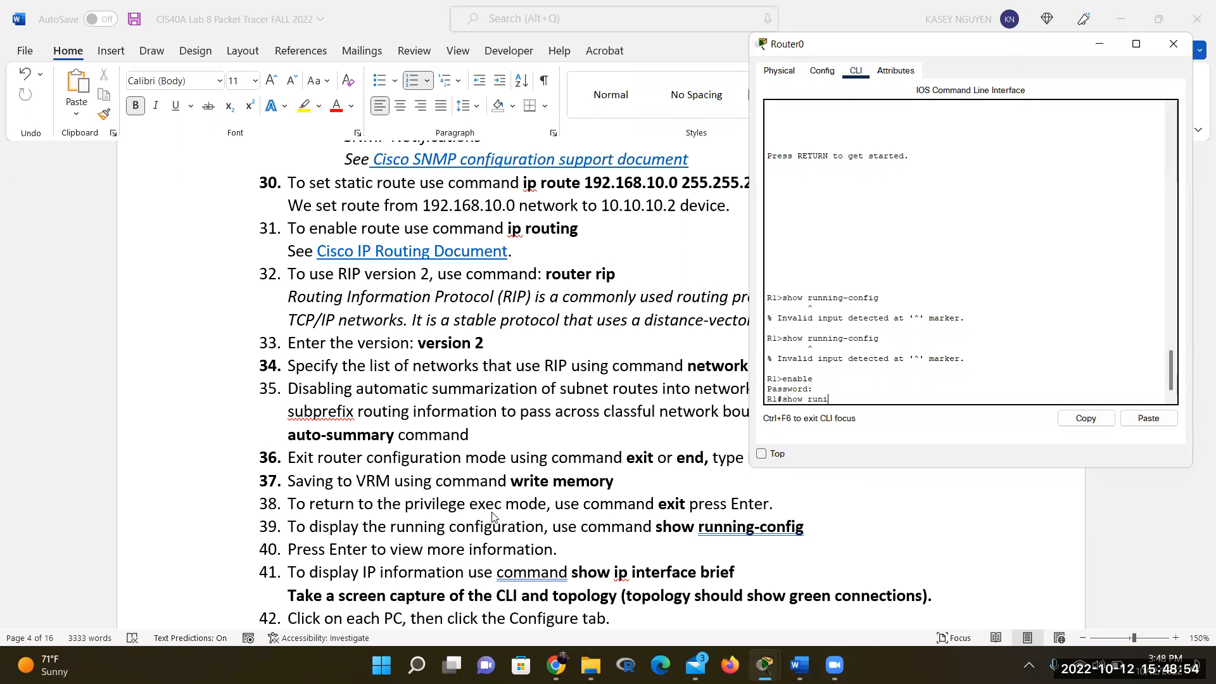
type("ng-config")
key("Return")
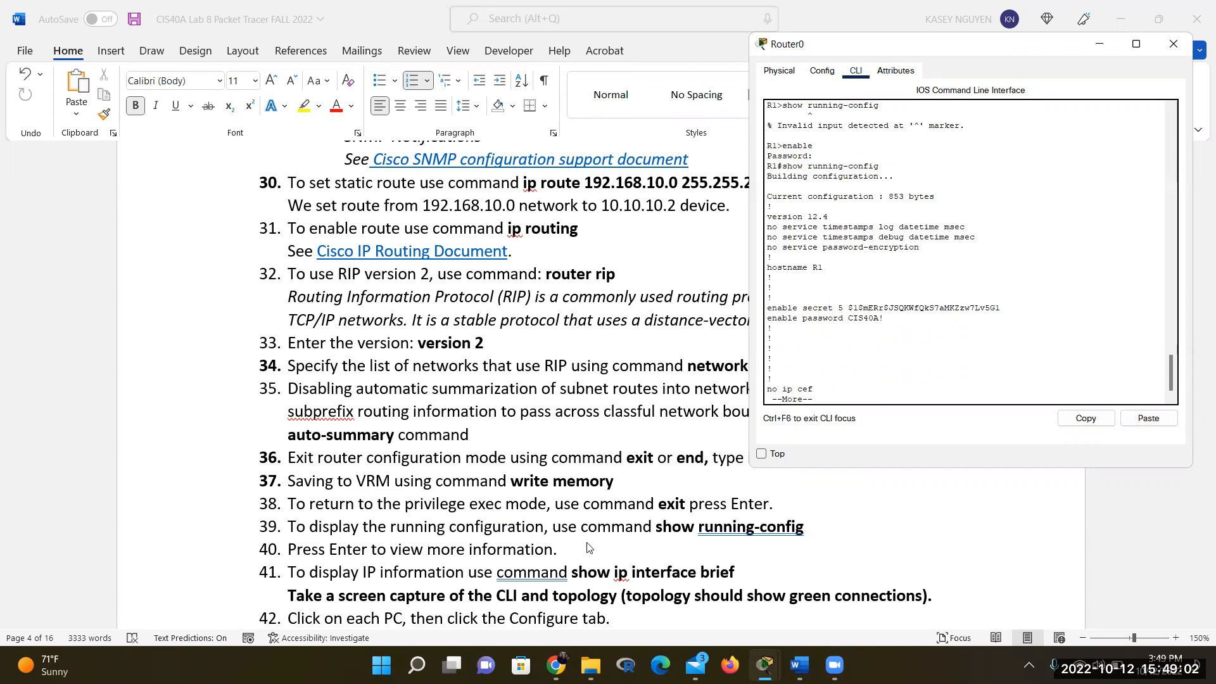
left_click(776, 503)
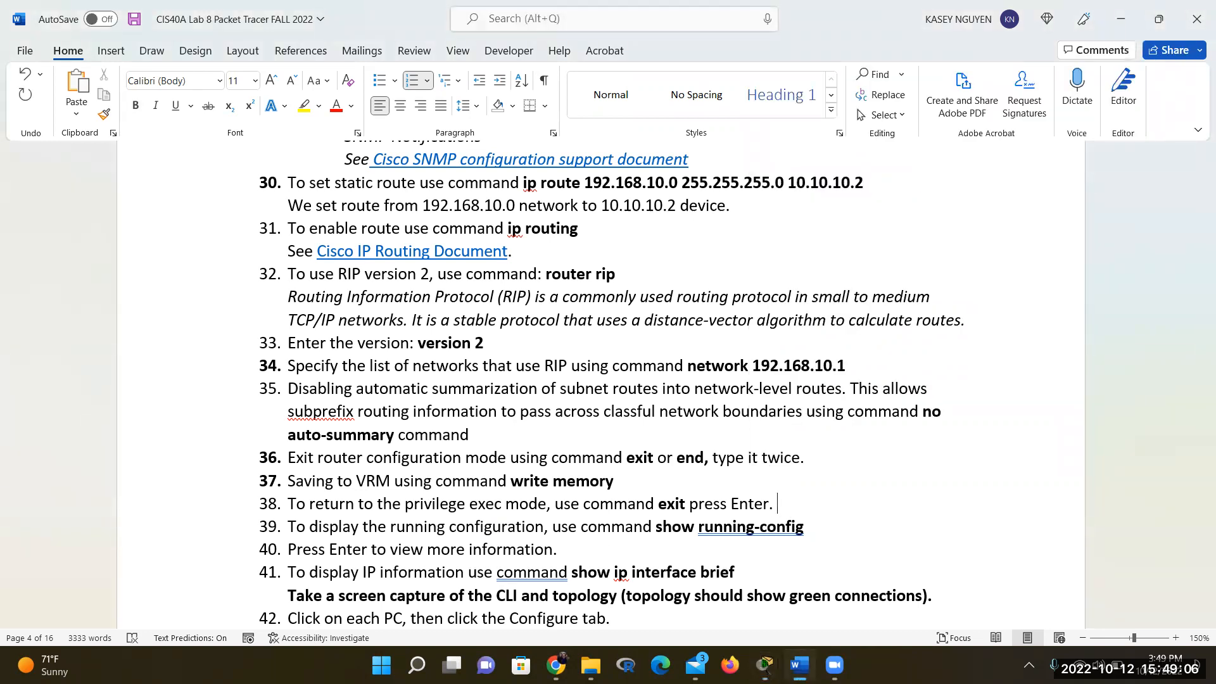
Append 'Enter: enable' to handout step 38 with enable in bold, then return to Router0's console
type("Enter: enable")
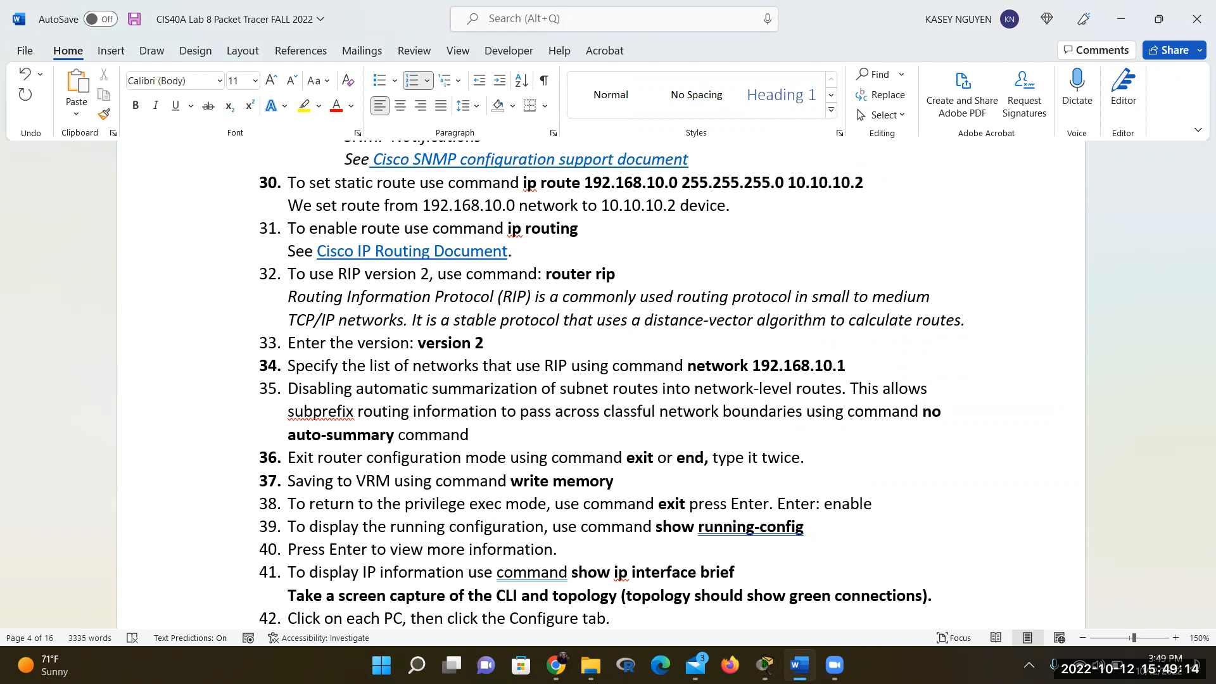
left_click_drag(873, 505, 823, 508)
key("ctrl+b")
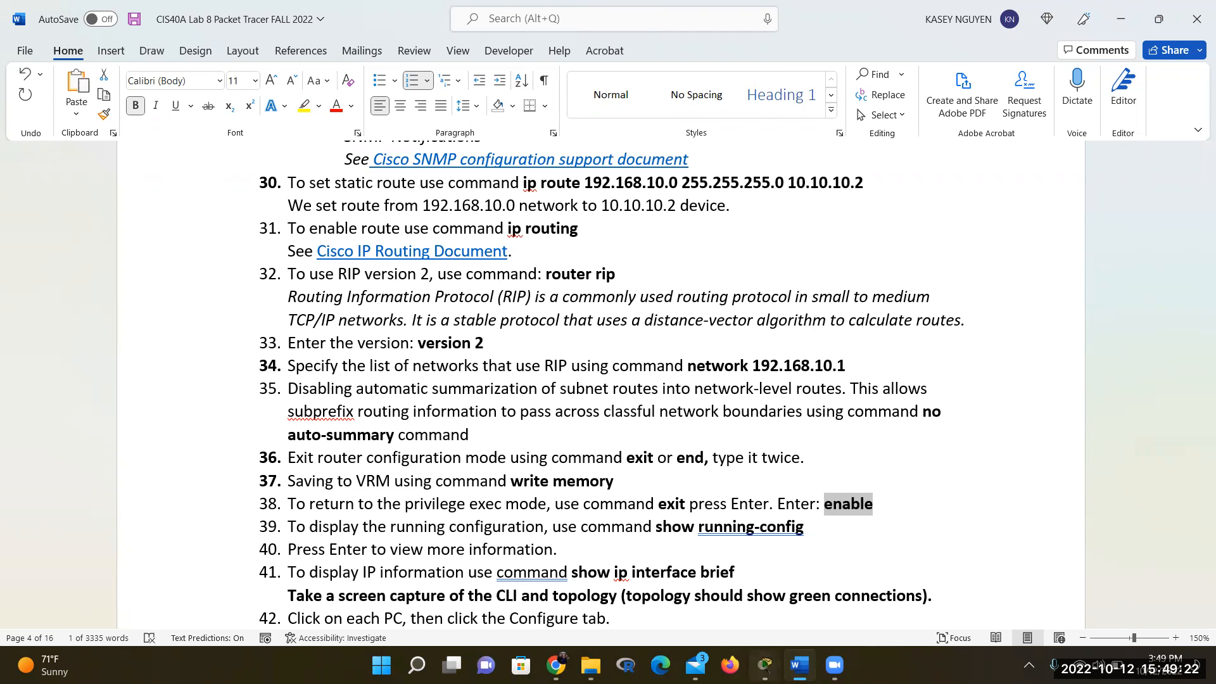
left_click(764, 665)
left_click(860, 611)
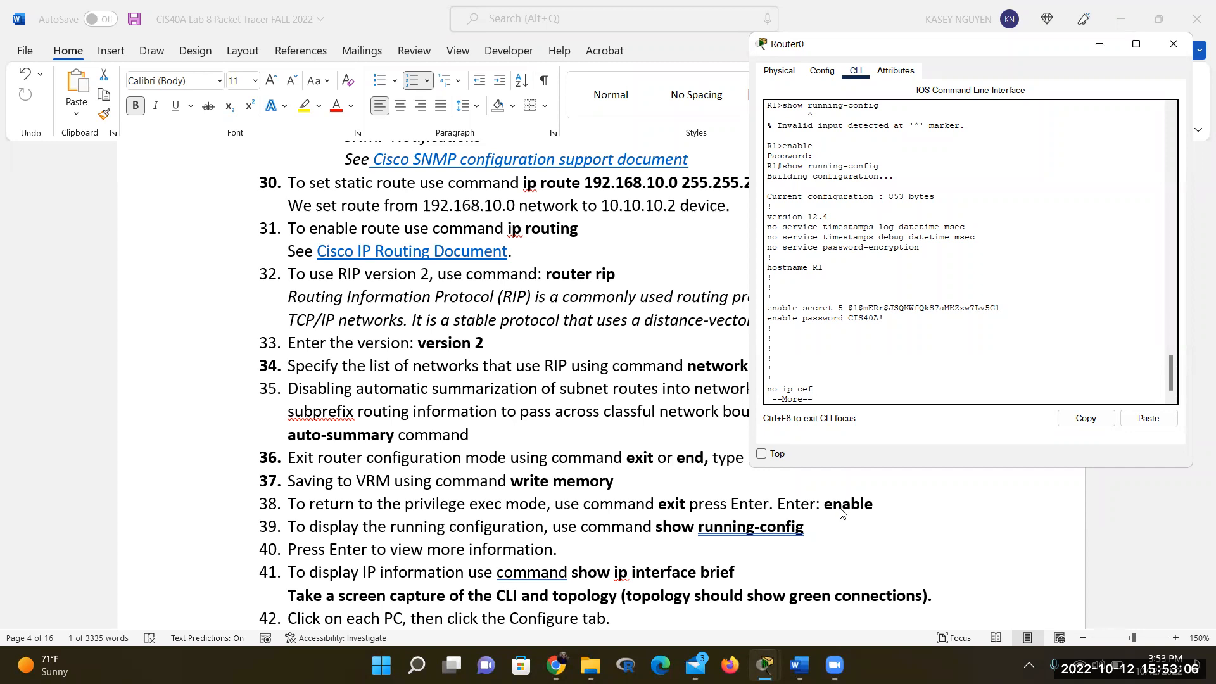
Highlight 'Enter: enable' in handout step 38 in yellow, then return to Router0's CLI
scroll(485, 546, "down", 2)
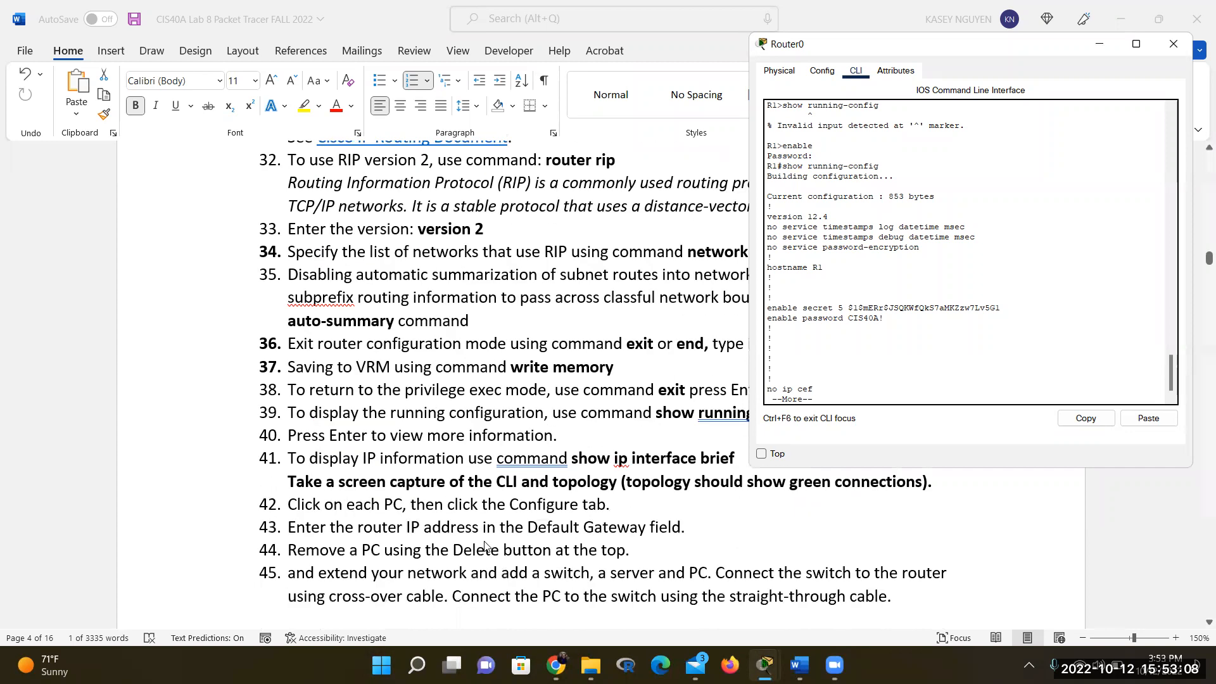
scroll(485, 546, "up", 1)
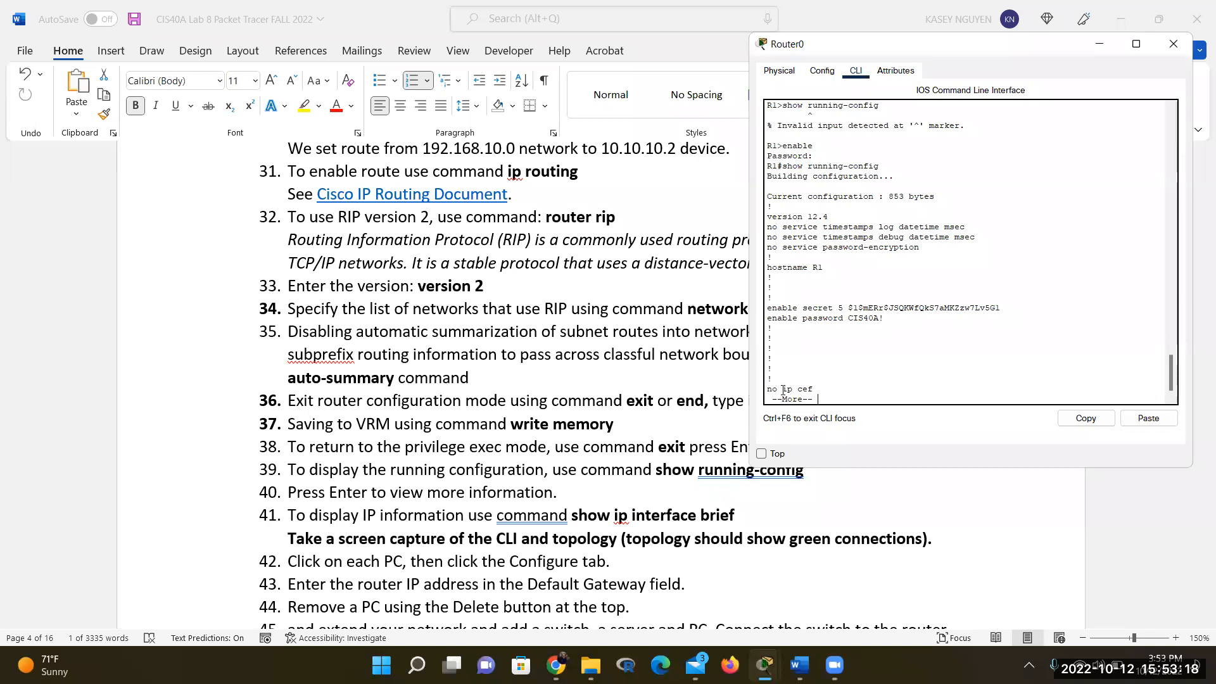
left_click(811, 494)
left_click_drag(888, 443, 778, 447)
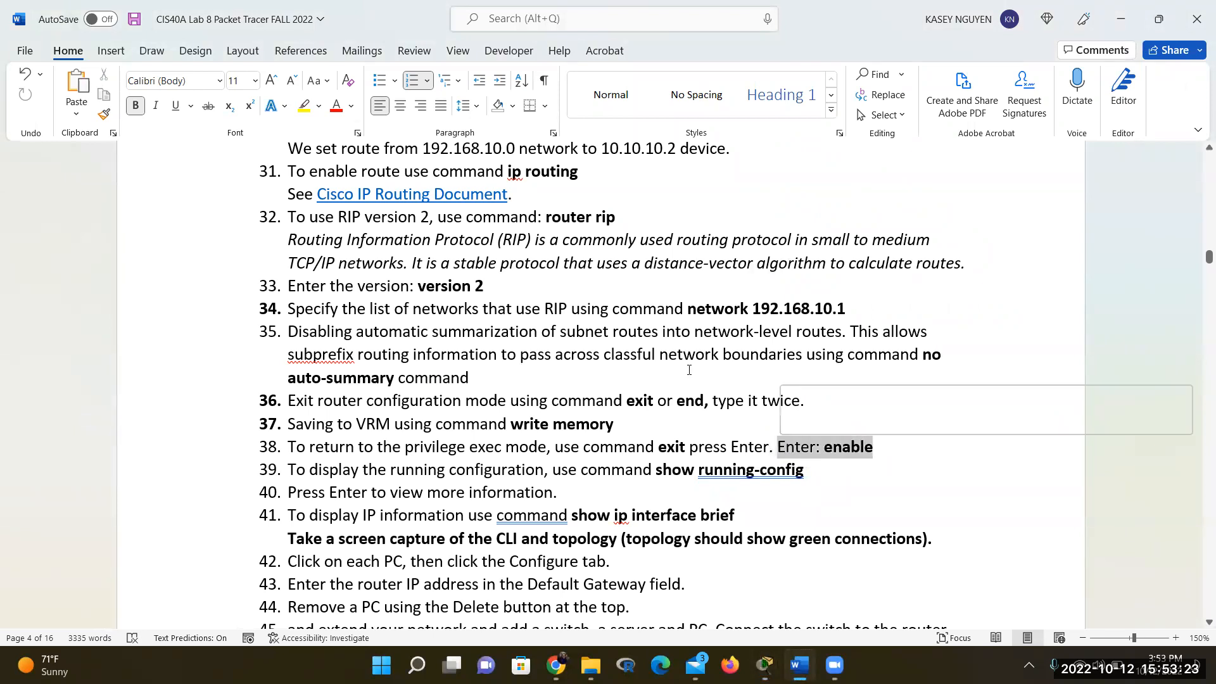
left_click(307, 106)
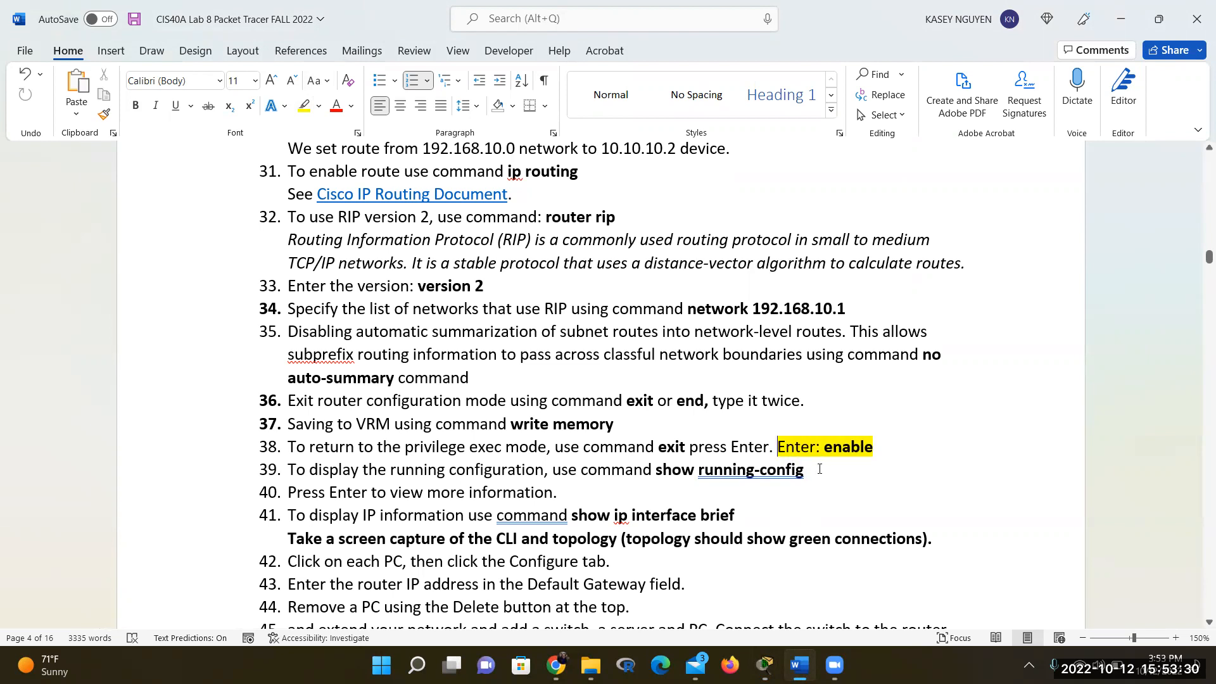
left_click(765, 665)
left_click(859, 600)
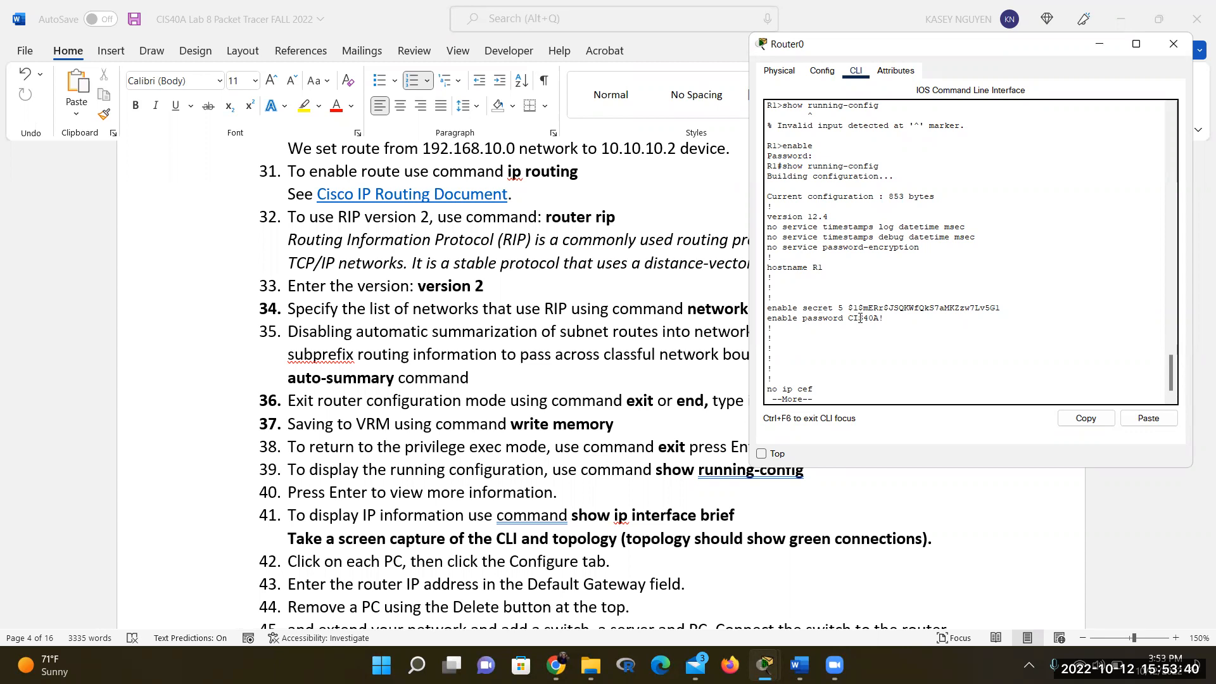
Inspect the password lines, then page through R1's running-config until the R1# prompt returns
left_click_drag(884, 318, 809, 248)
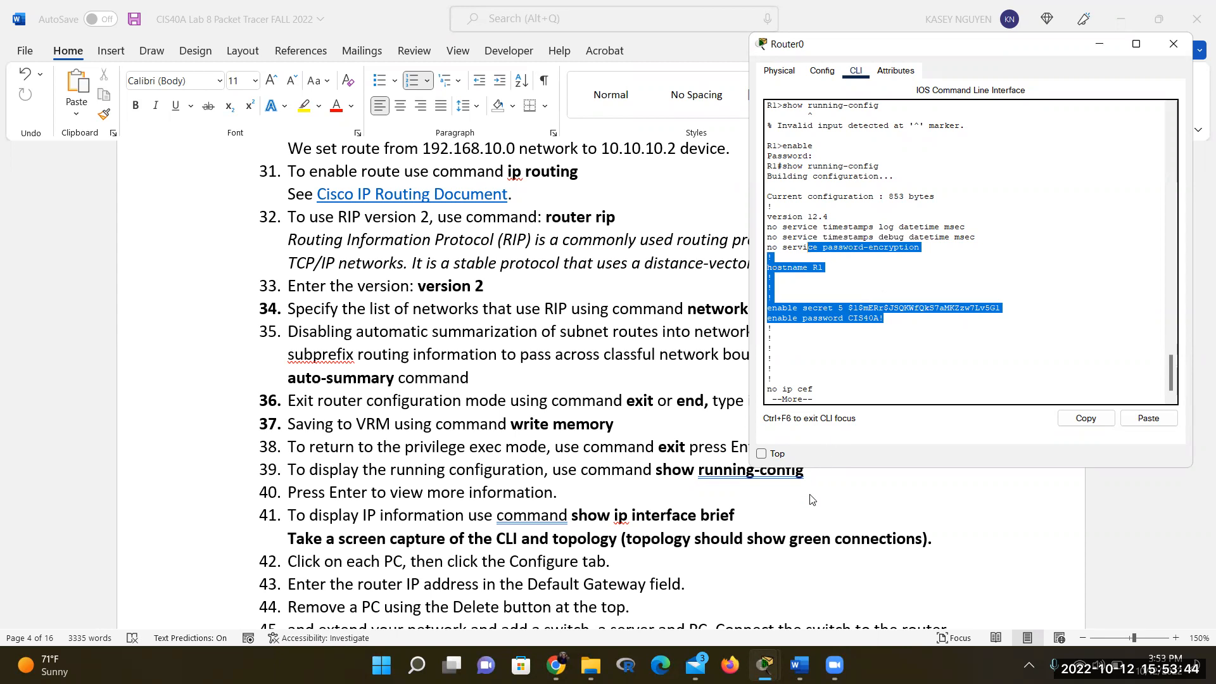
left_click(854, 395)
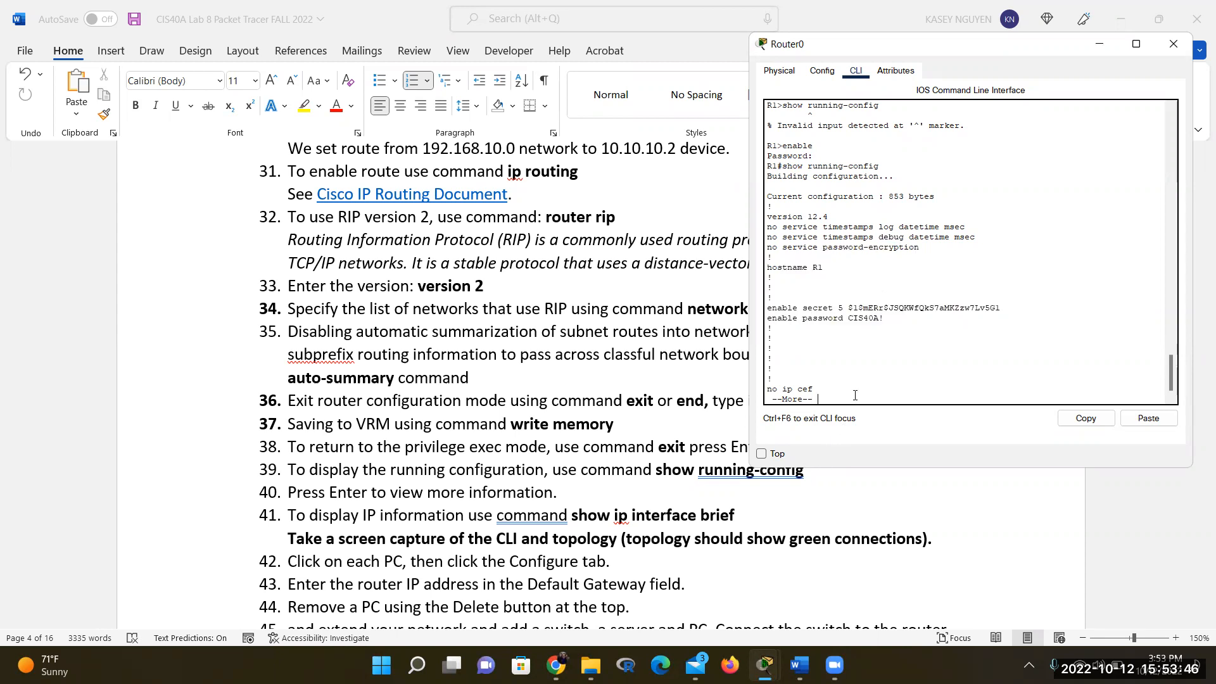
key("Return")
key("Return")
key("Return")
key("Return")
key("Return")
key("Return")
key("Return")
key("Return")
key("Return")
key("Return")
key("Return")
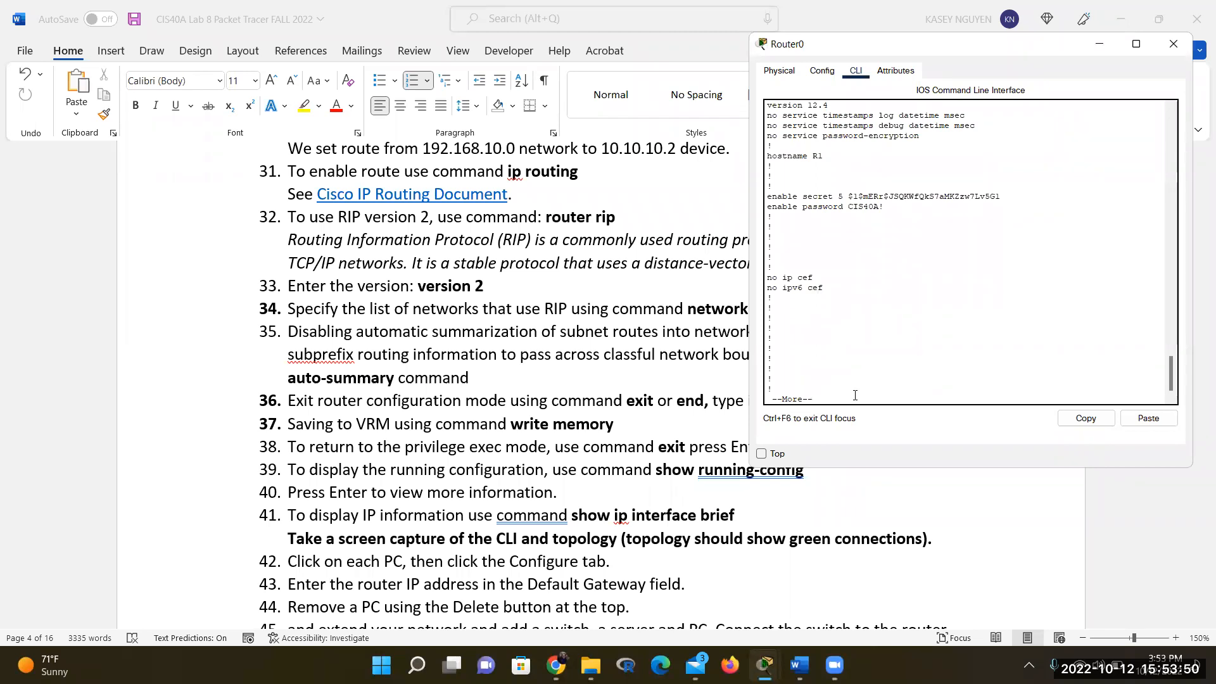
key("Return")
key("Return")
key("Return")
key("Return")
key("Return")
key("Return")
key("Return")
key("Return")
key("Return")
key("Return")
key("Return")
key("Return")
key("Return")
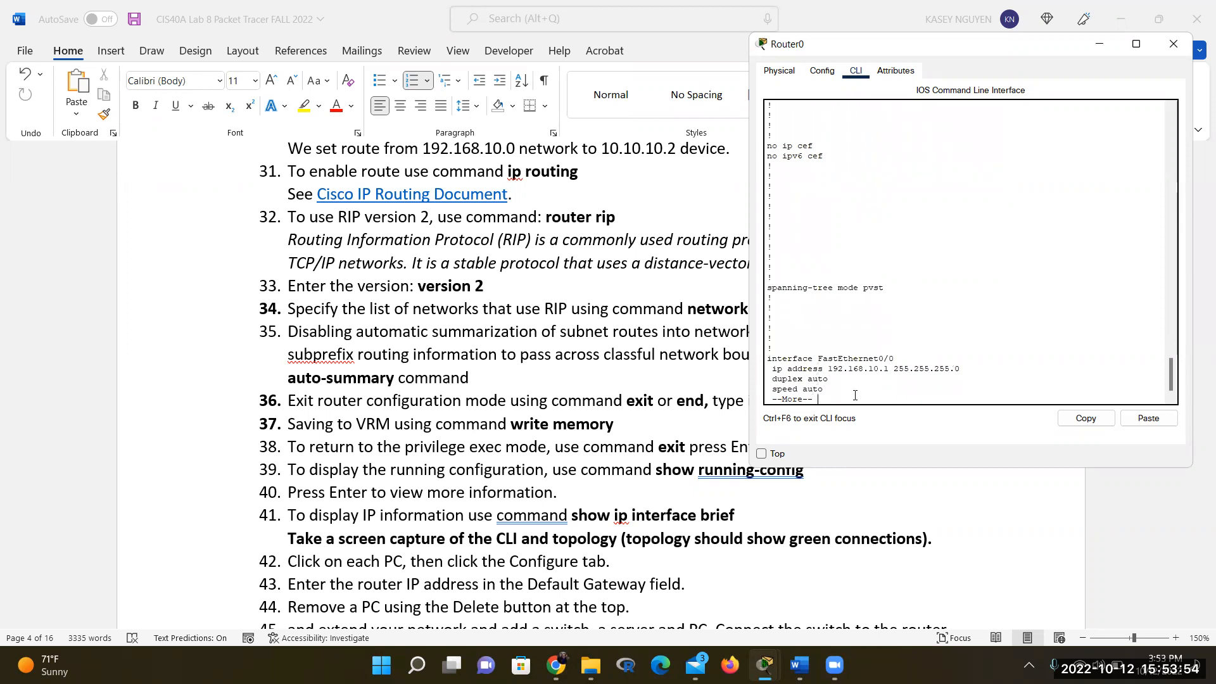
key("Return")
key("Return")
key("Return")
key("Return")
key("Return")
key("Return")
key("Return")
key("Return")
key("Return")
key("Return")
key("Return")
key("Return")
key("Return")
key("Return")
key("Return")
key("Return")
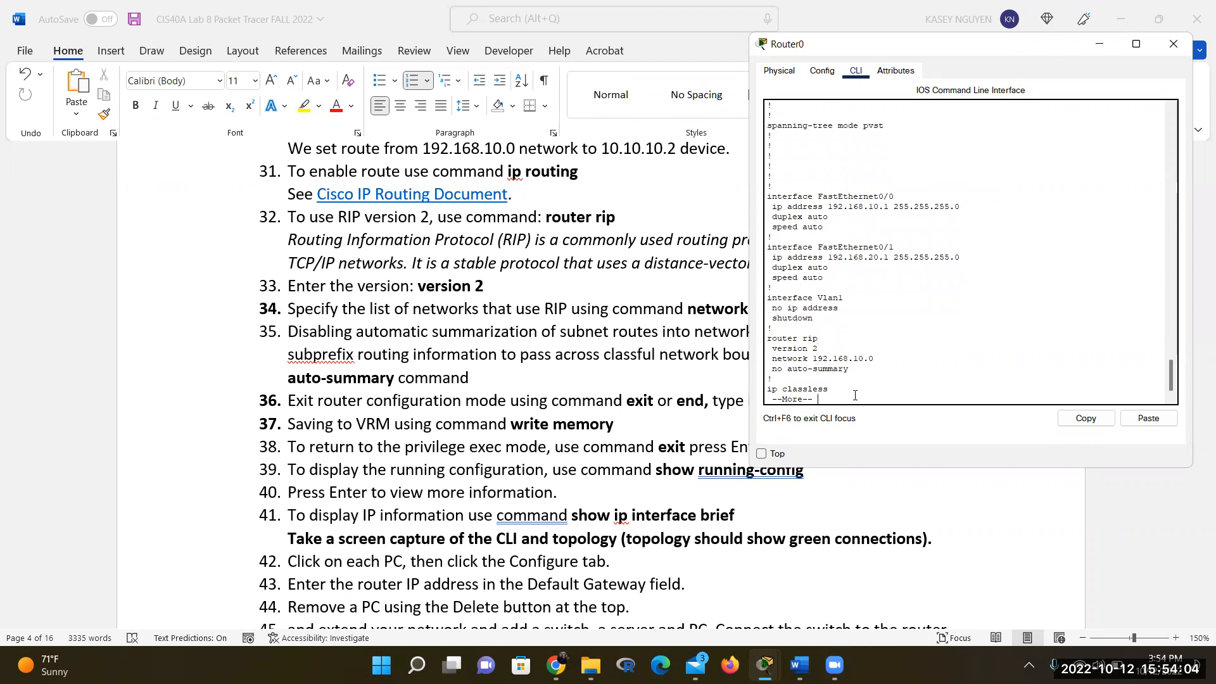
key("Return")
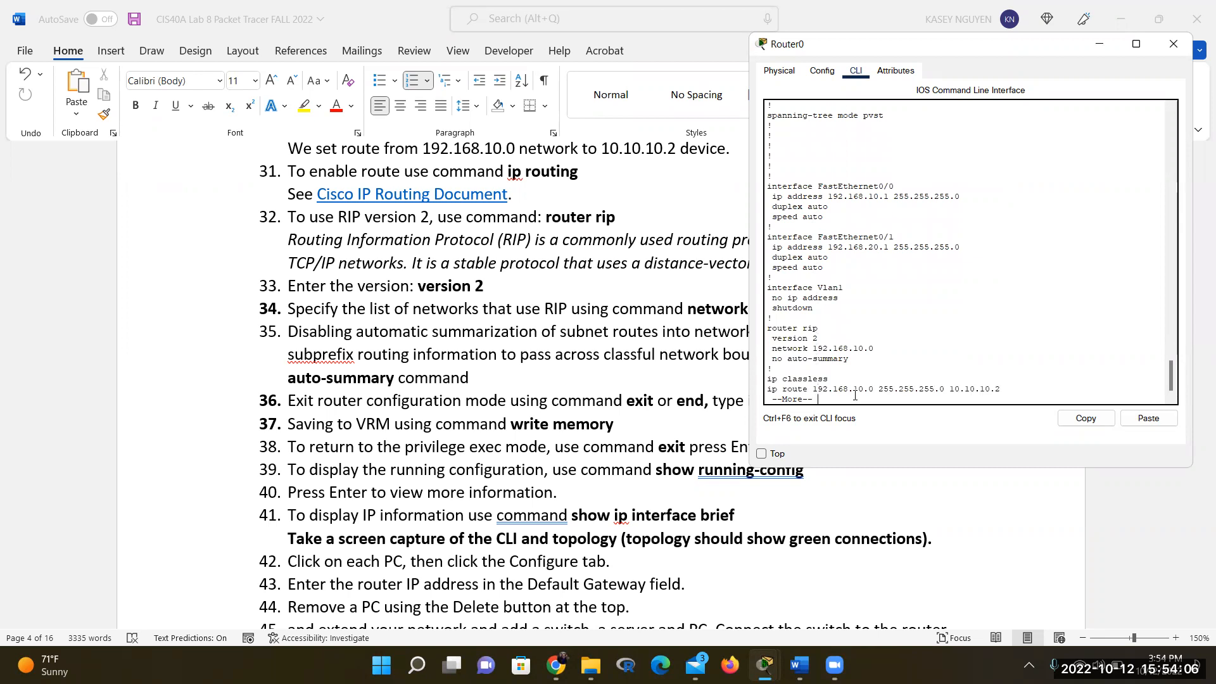
key("Return")
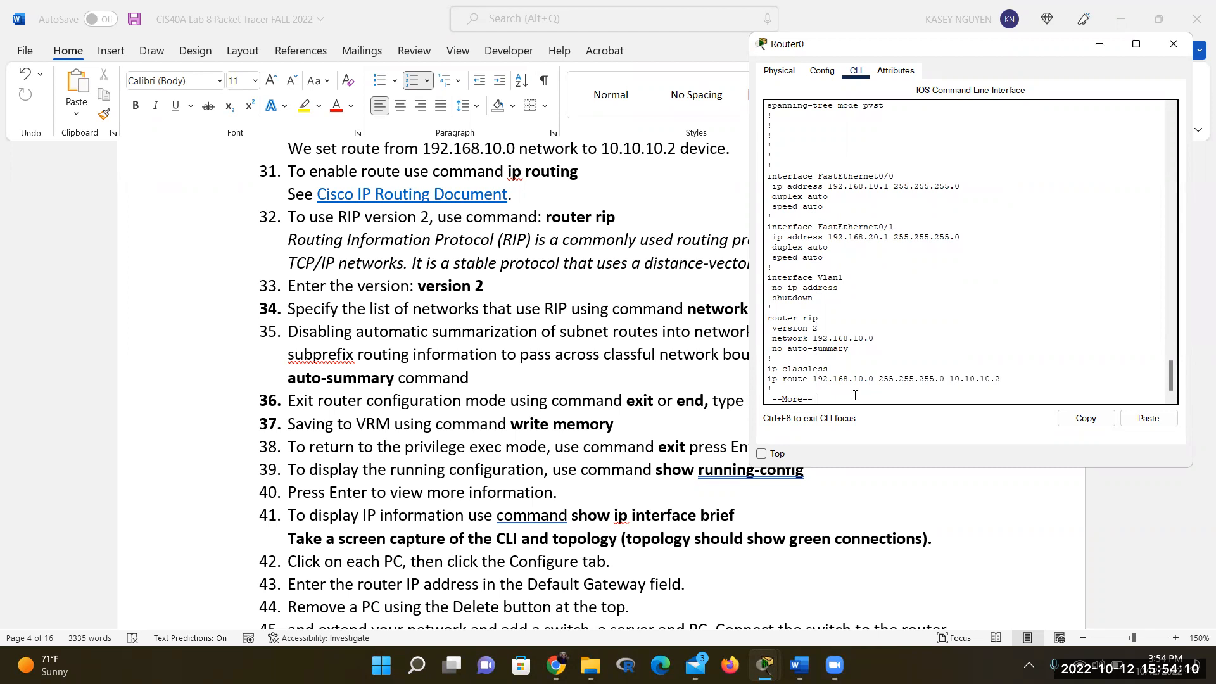
key("Return")
key("Return")
key("Return")
key("Return")
key("Return")
key("Return")
key("Return")
key("Return")
key("Return")
key("Return")
key("Return")
key("Return")
key("Return")
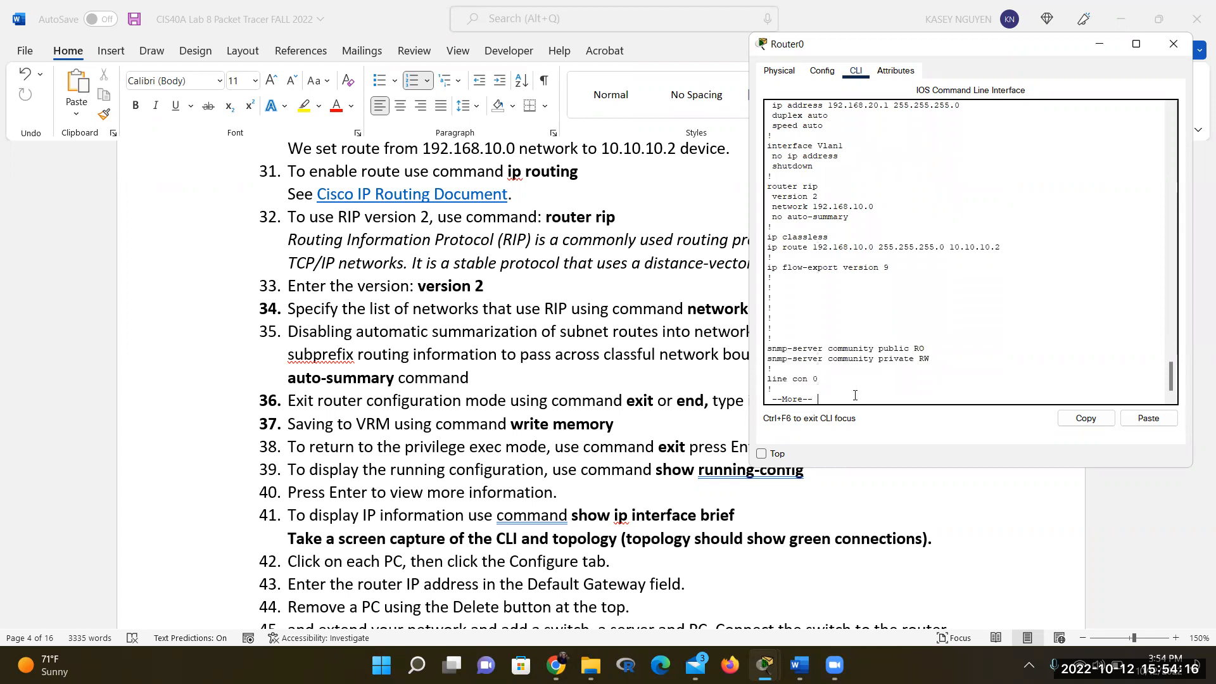
key("Return")
key("Return")
key("Return")
key("Return")
key("Return")
key("Return")
key("Return")
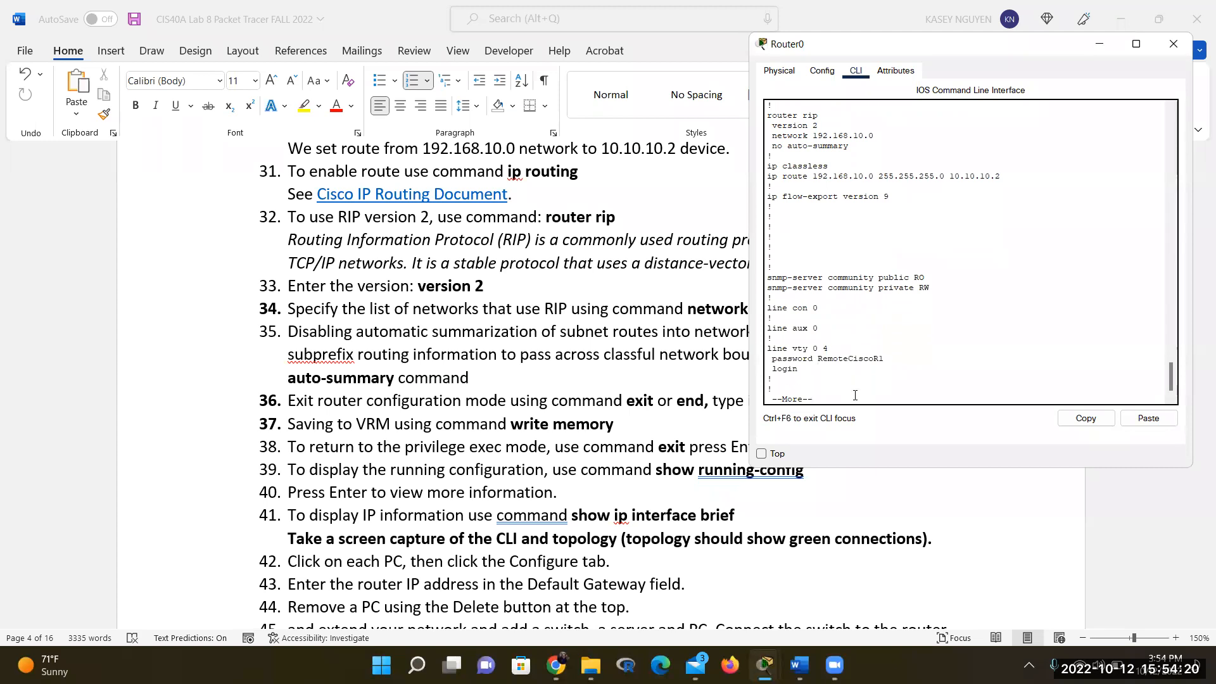
key("Return")
key("Return")
key("Return")
key("Return")
key("Return")
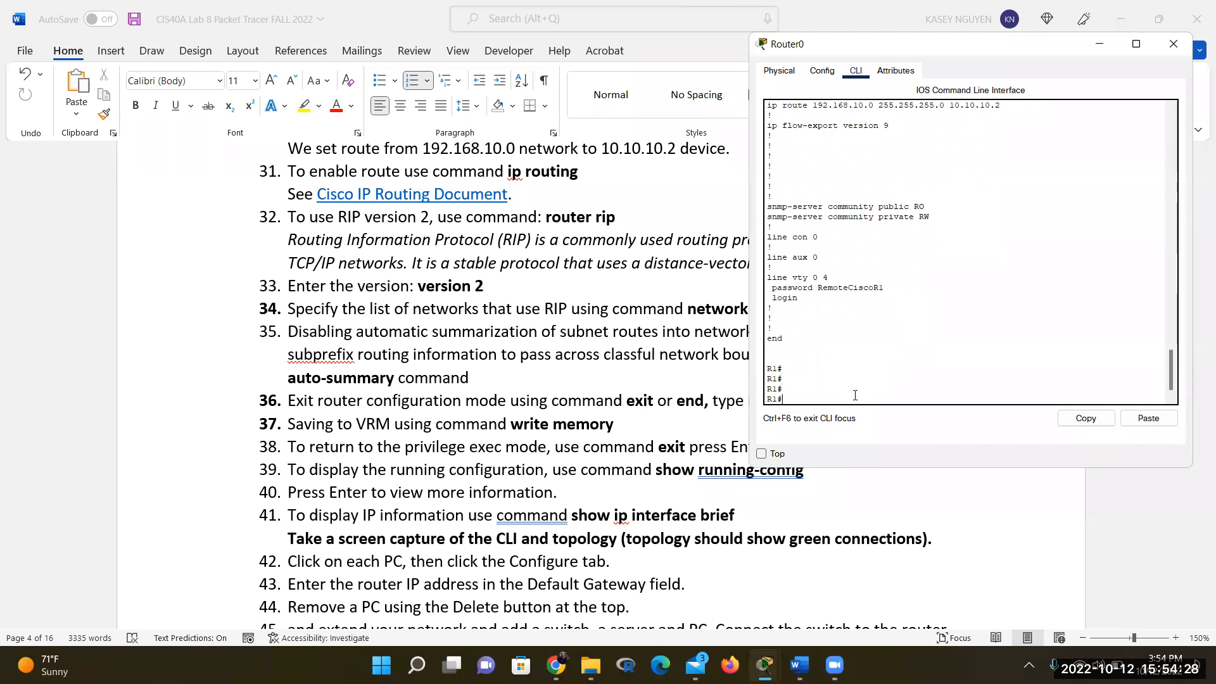
Run 'show ip interface brief' on R1 to list FastEthernet0/0 (192.168.10.1) and FastEthernet0/1 (192.168.20.1)
type("show ip interface brief")
key("Return")
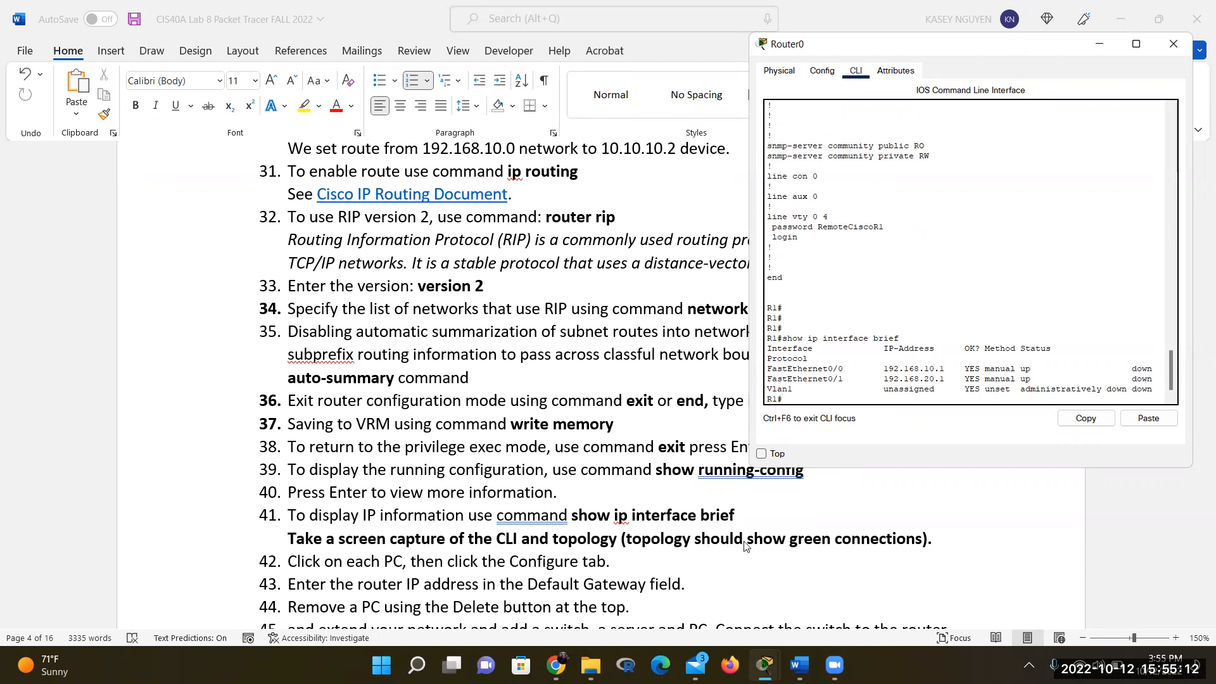
Return to the topology workspace and close Router0's configuration window
left_click(764, 665)
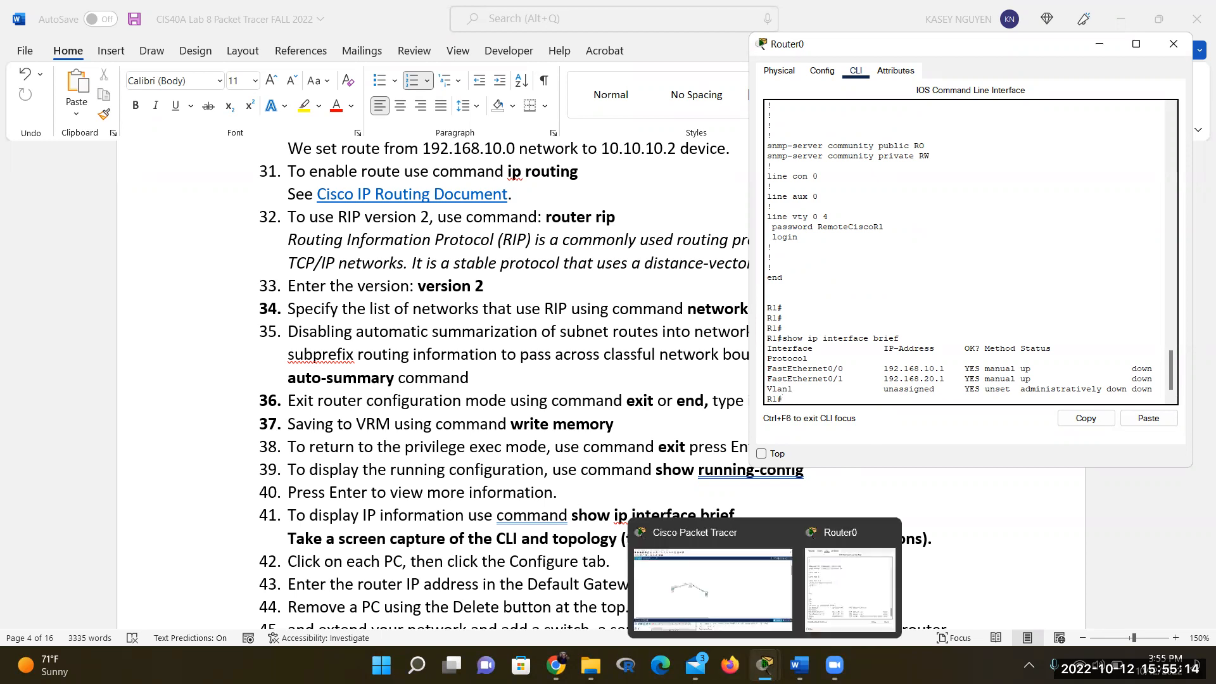
left_click(673, 527)
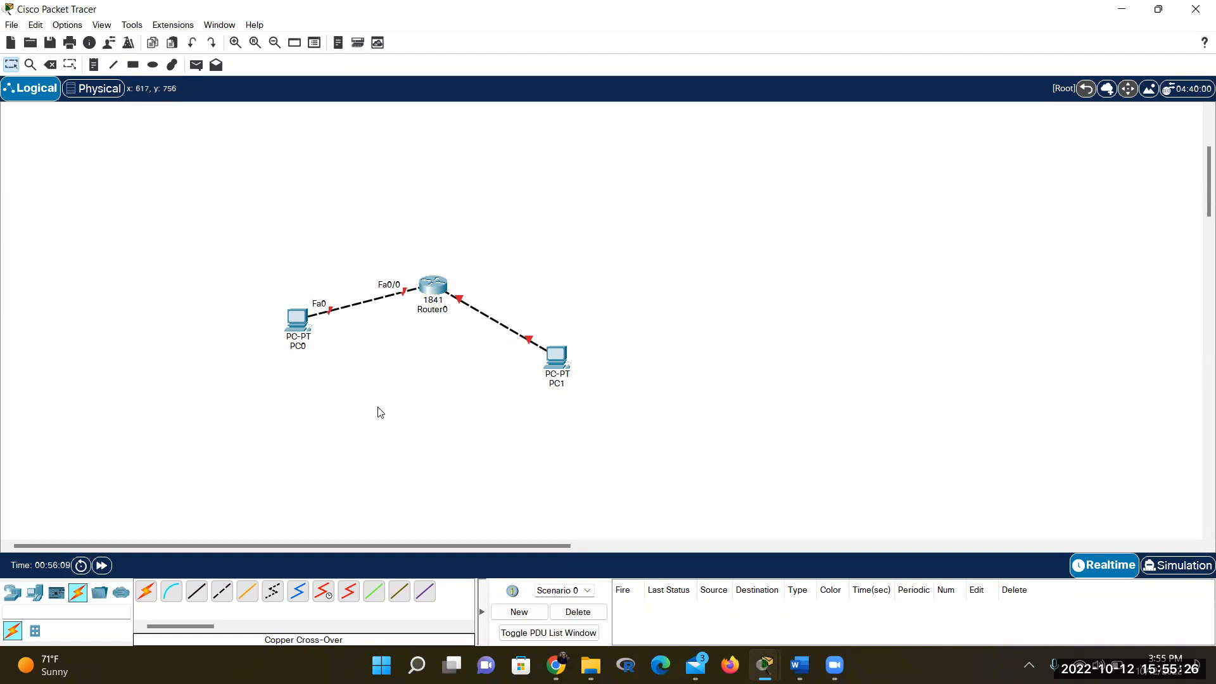
left_click(12, 66)
left_click(432, 292)
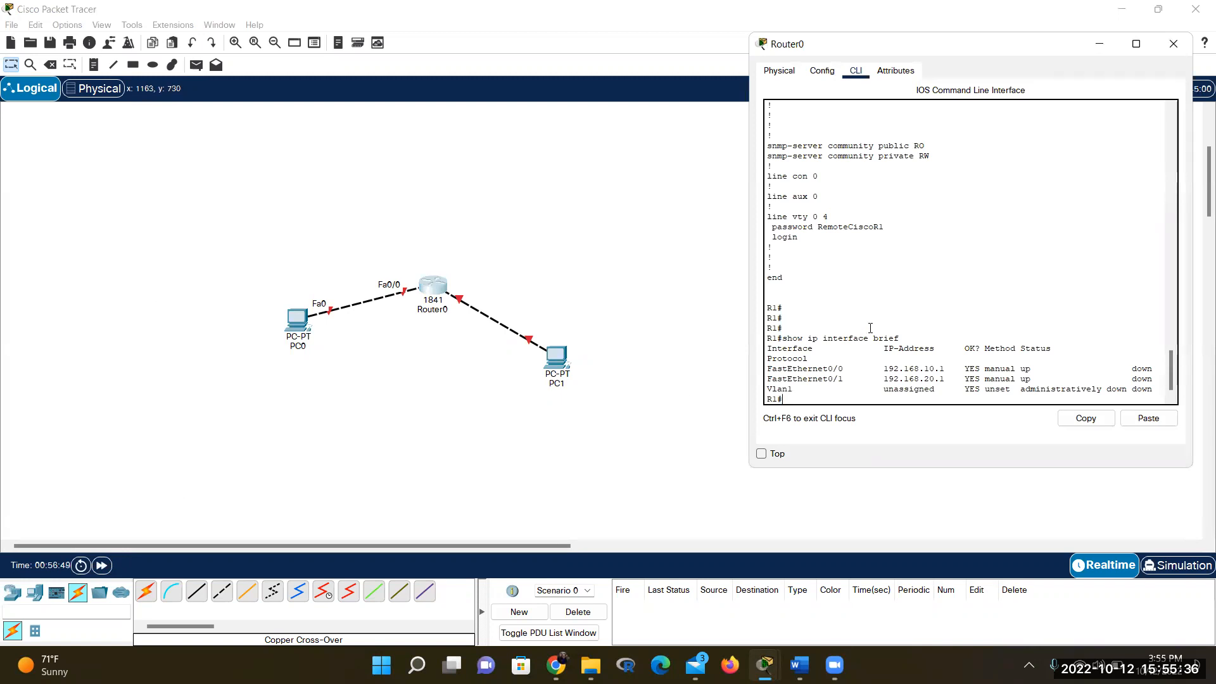
left_click(437, 433)
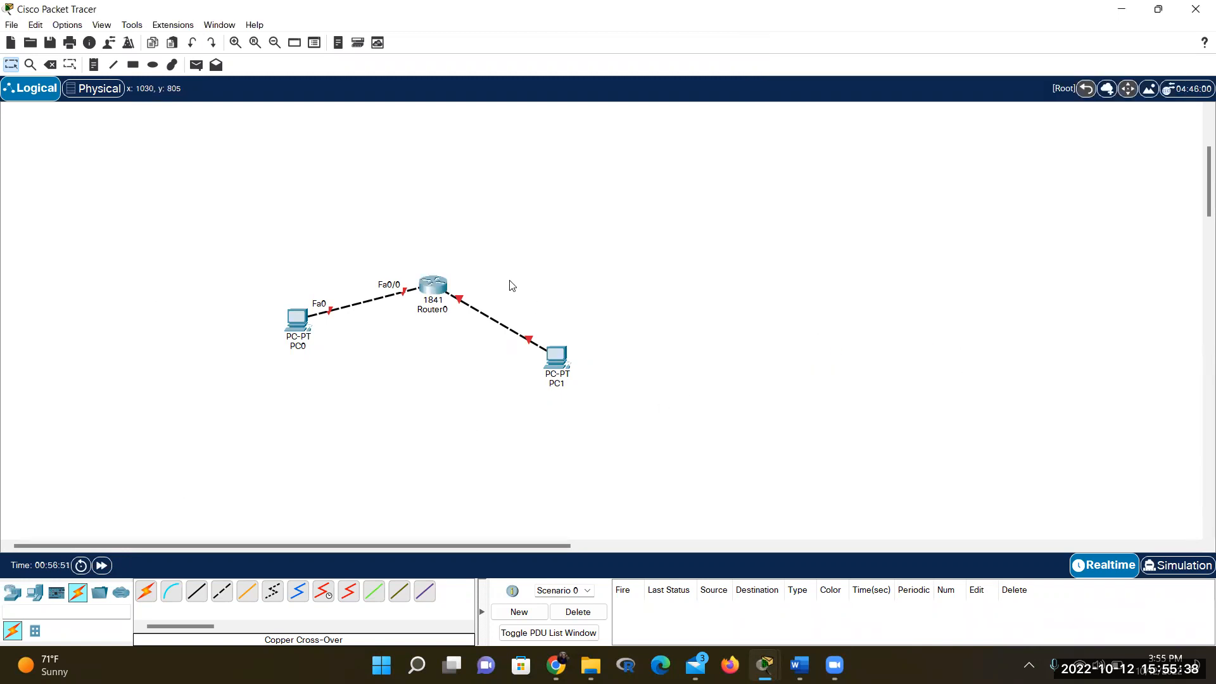
Re-plug the cross-over cables into PC1's FastEthernet0 and Router0's FastEthernet0/0
left_click(529, 341)
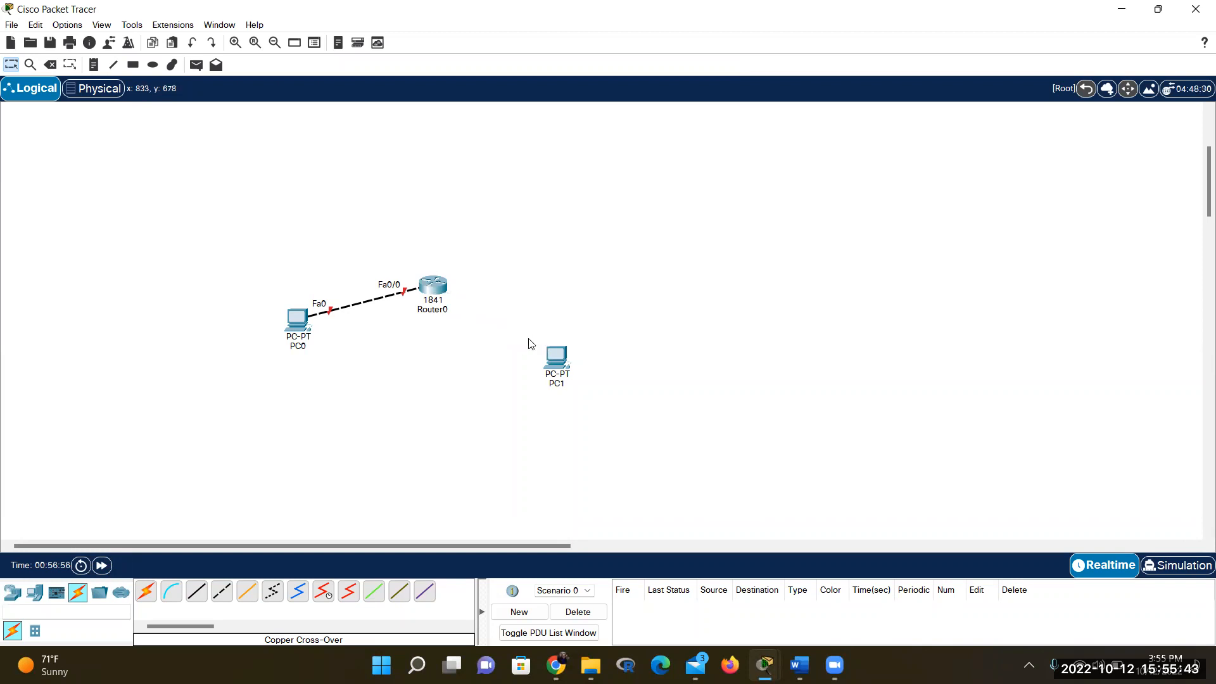
left_click(551, 362)
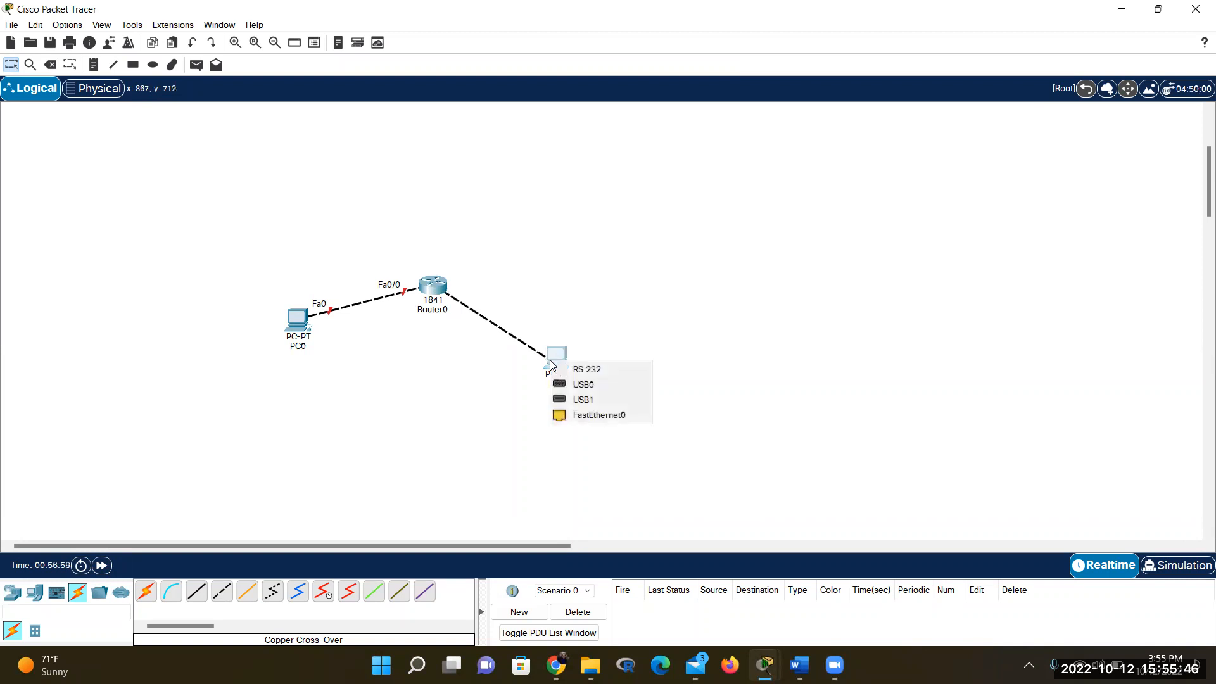
left_click(586, 415)
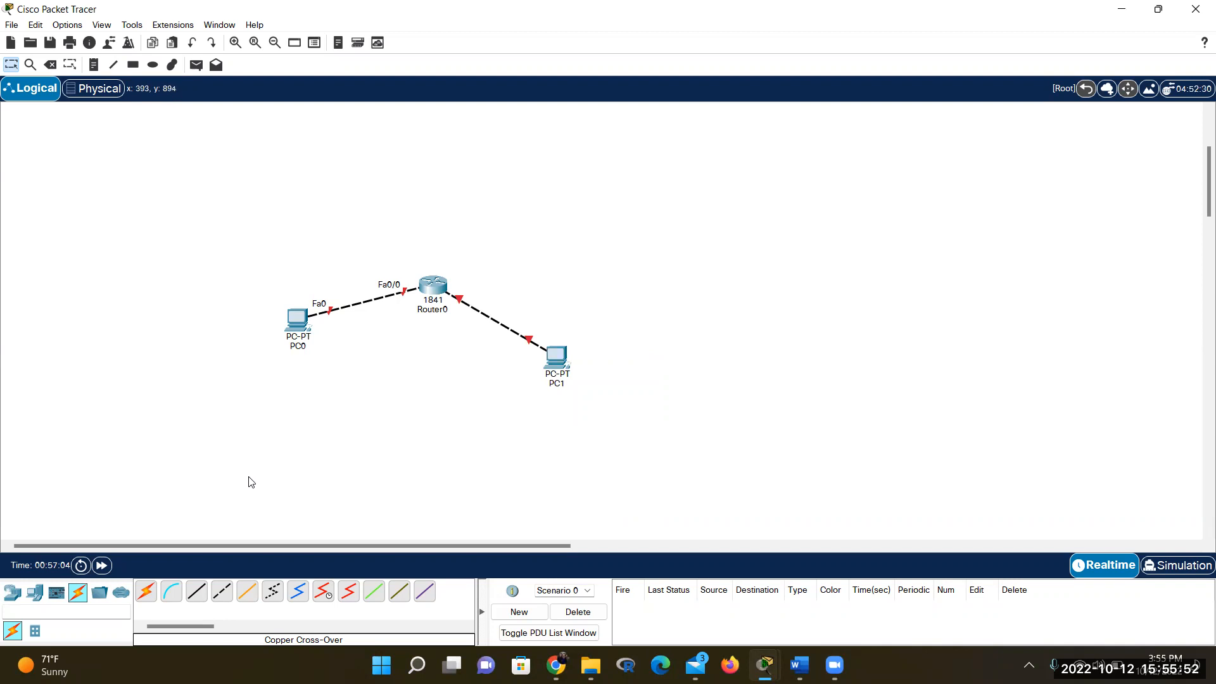
left_click(406, 297)
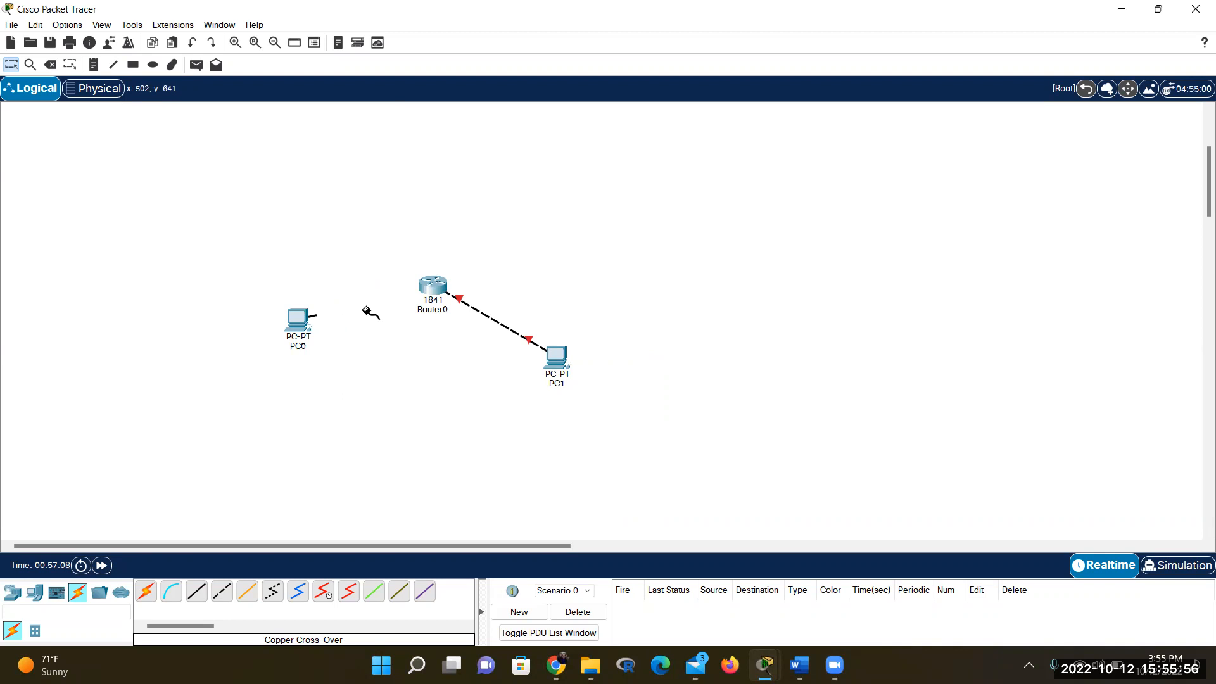
left_click(426, 292)
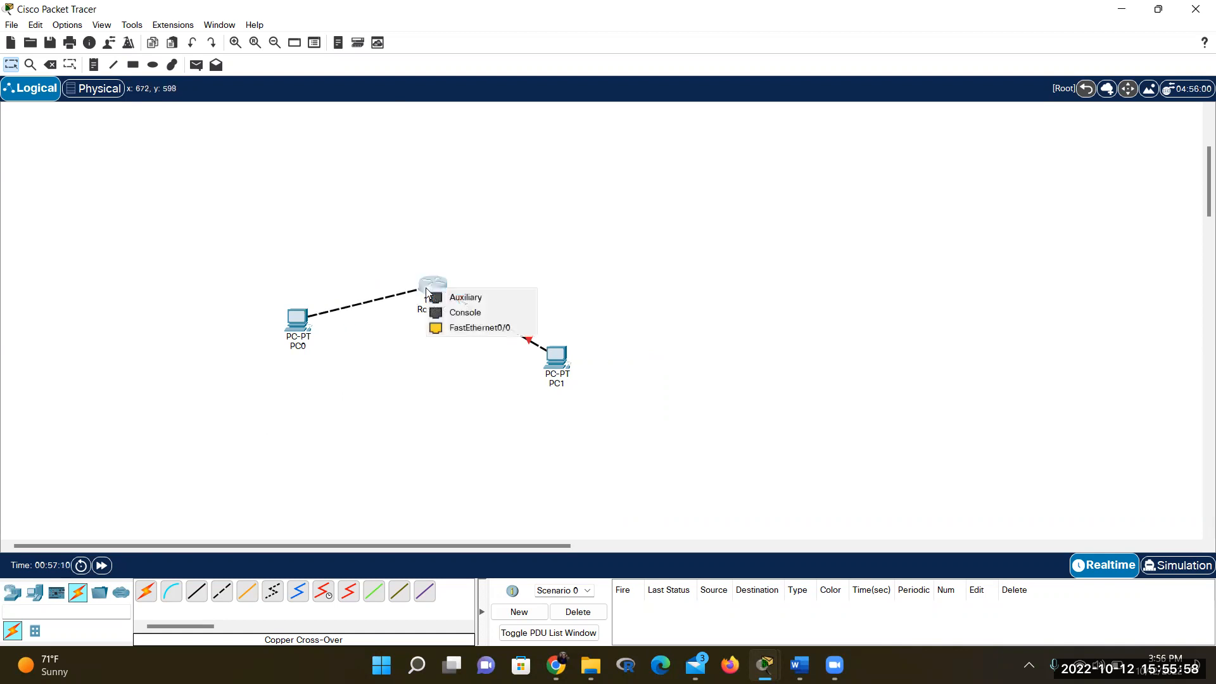
left_click(472, 328)
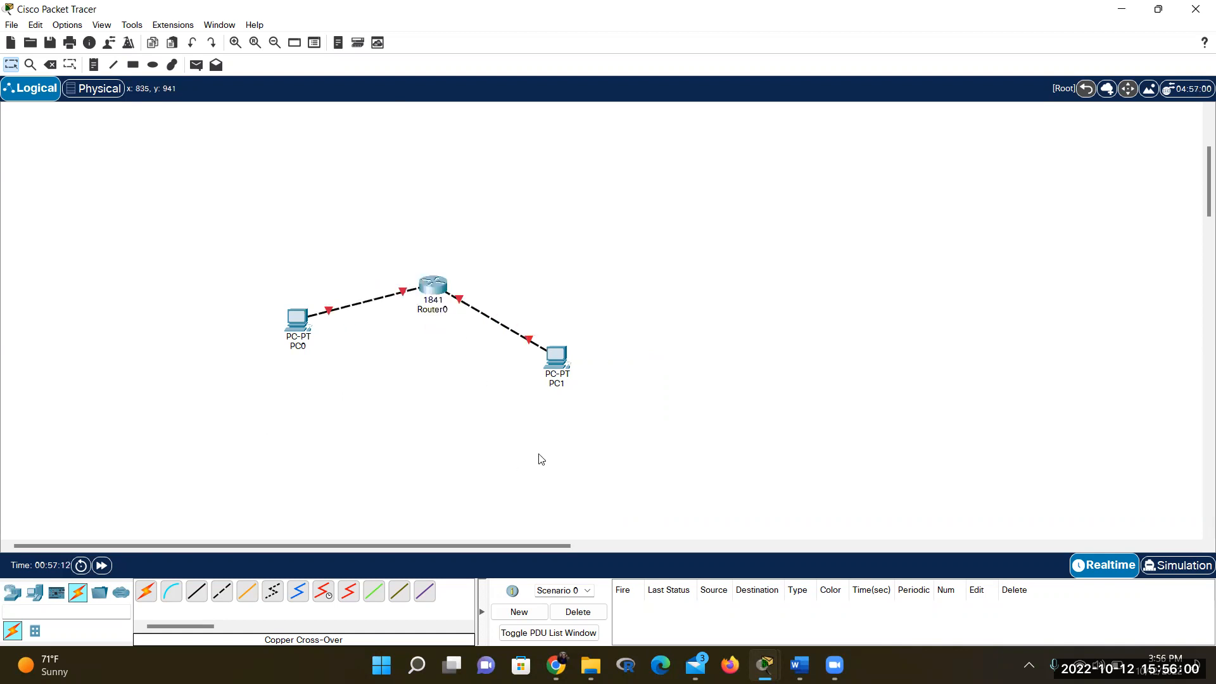
mouse_move(300, 319)
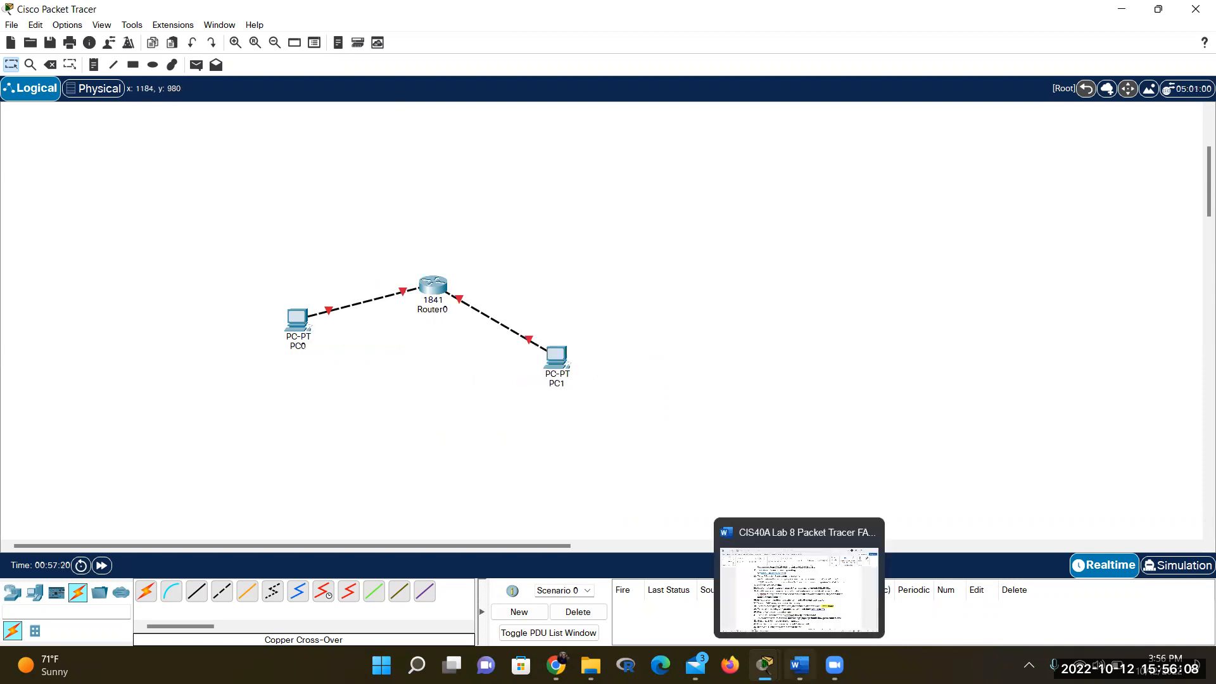
Review handout steps 42–45 on PC gateways and extending the network, then return to Packet Tracer
left_click(799, 661)
scroll(631, 500, "down", 3)
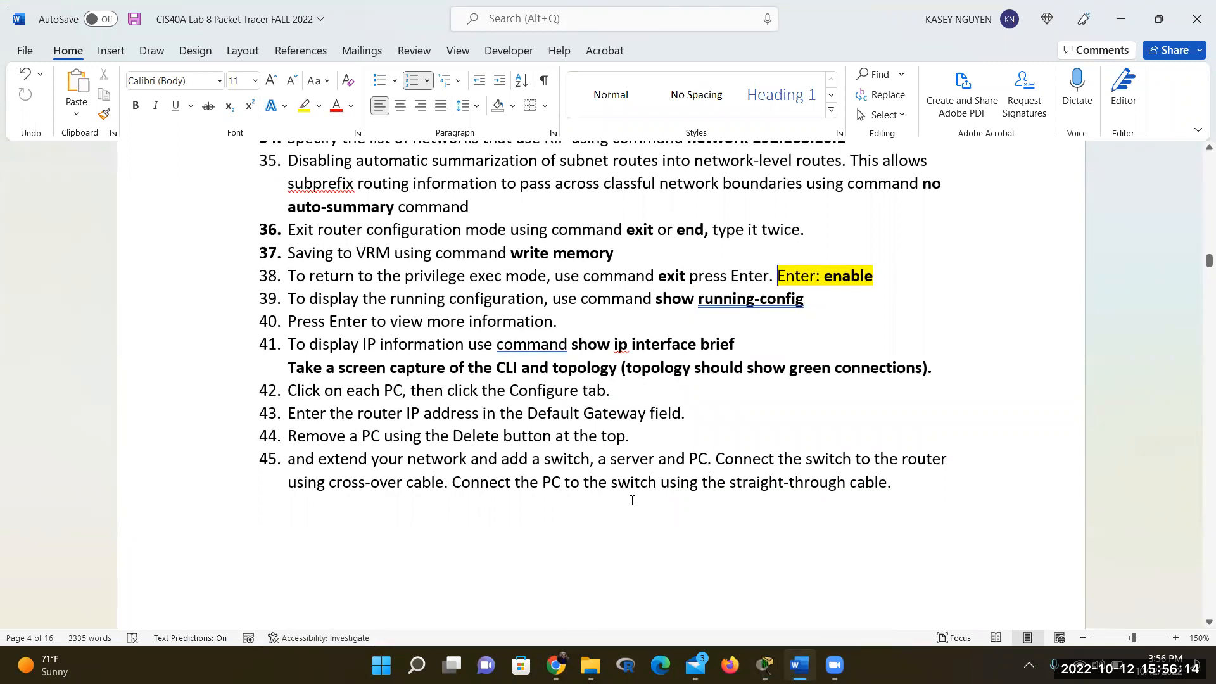
left_click(786, 388)
scroll(785, 388, "up", 3)
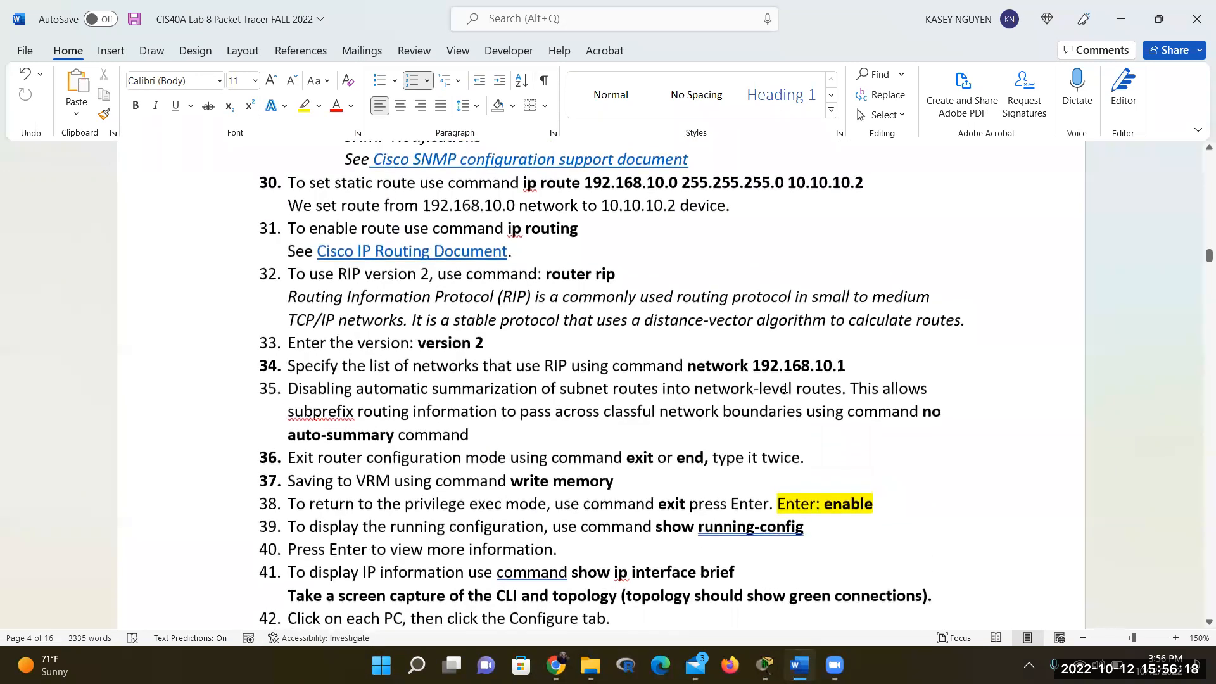
scroll(786, 387, "down", 3)
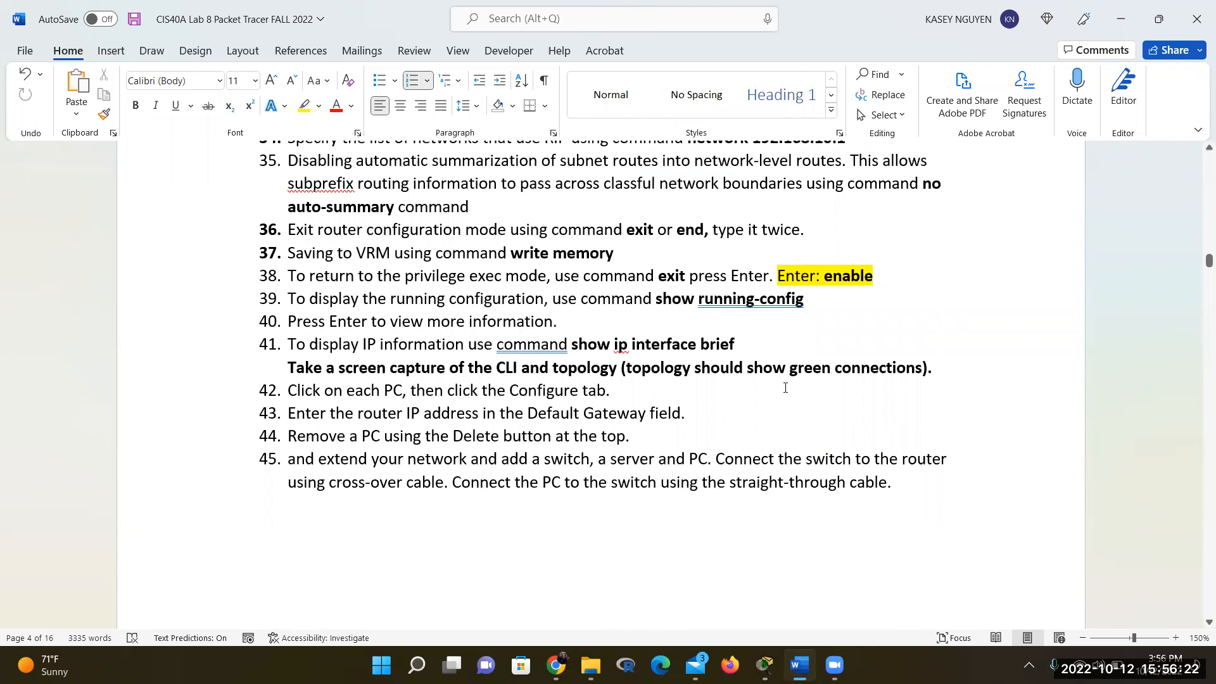
scroll(786, 388, "down", 1)
scroll(785, 387, "up", 1)
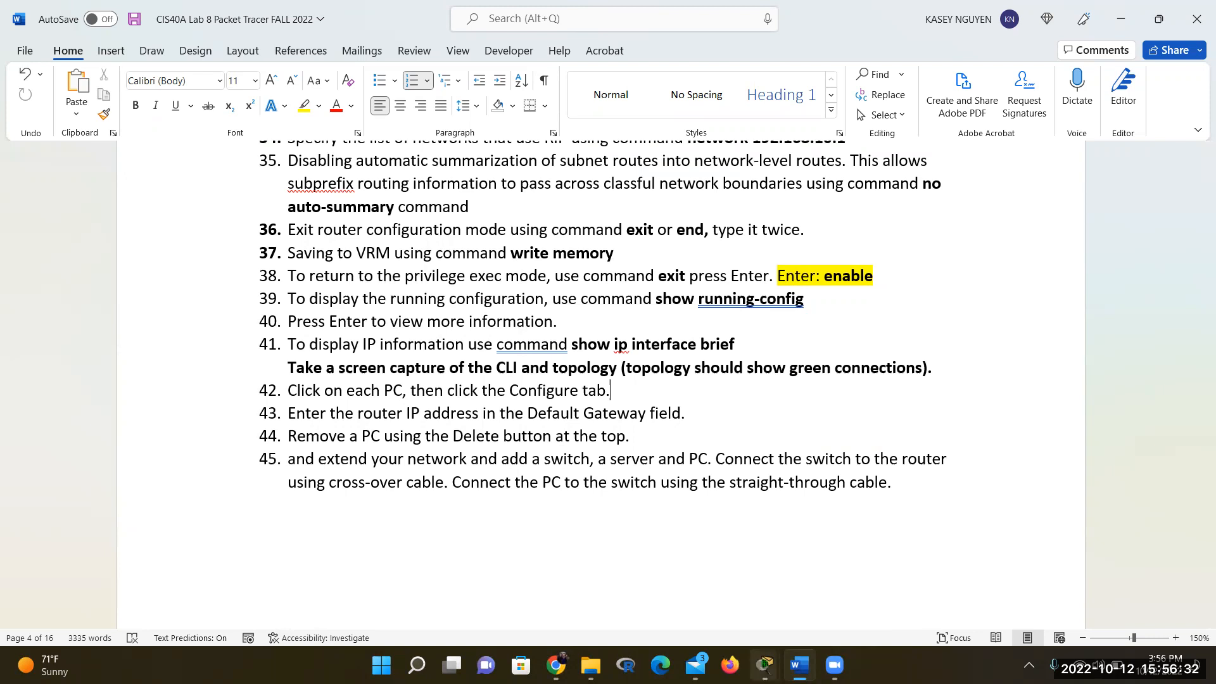
mouse_move(765, 666)
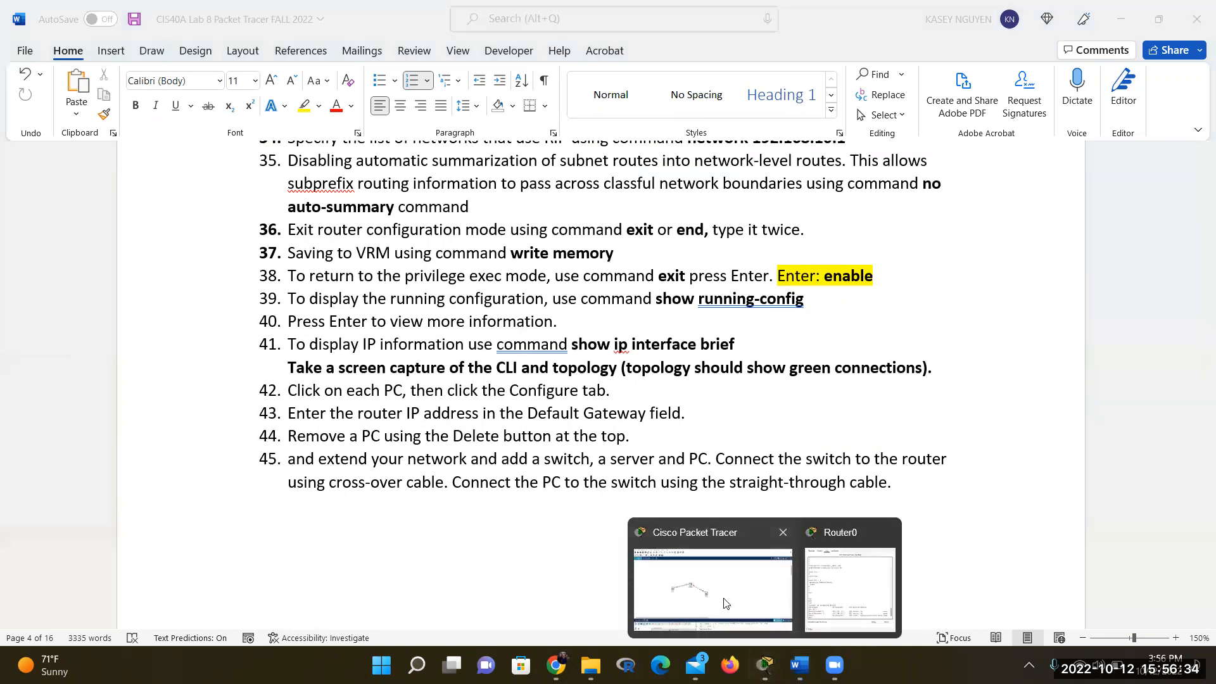
left_click(726, 606)
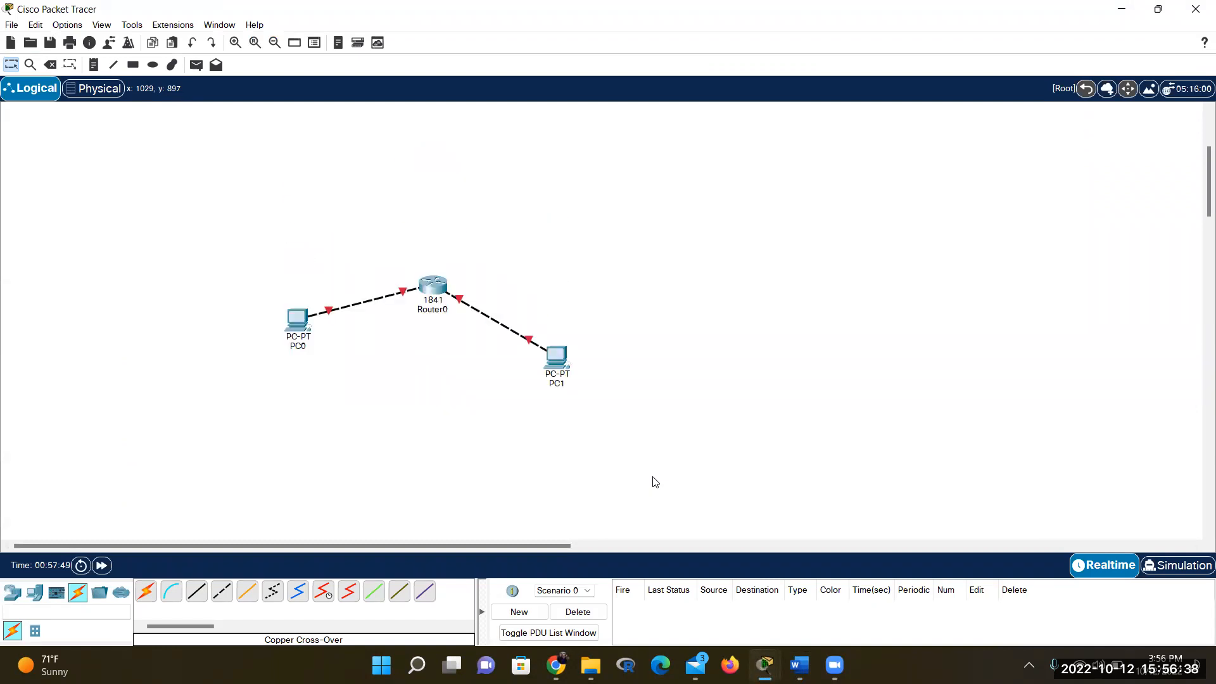
scroll(655, 482, "up", 1)
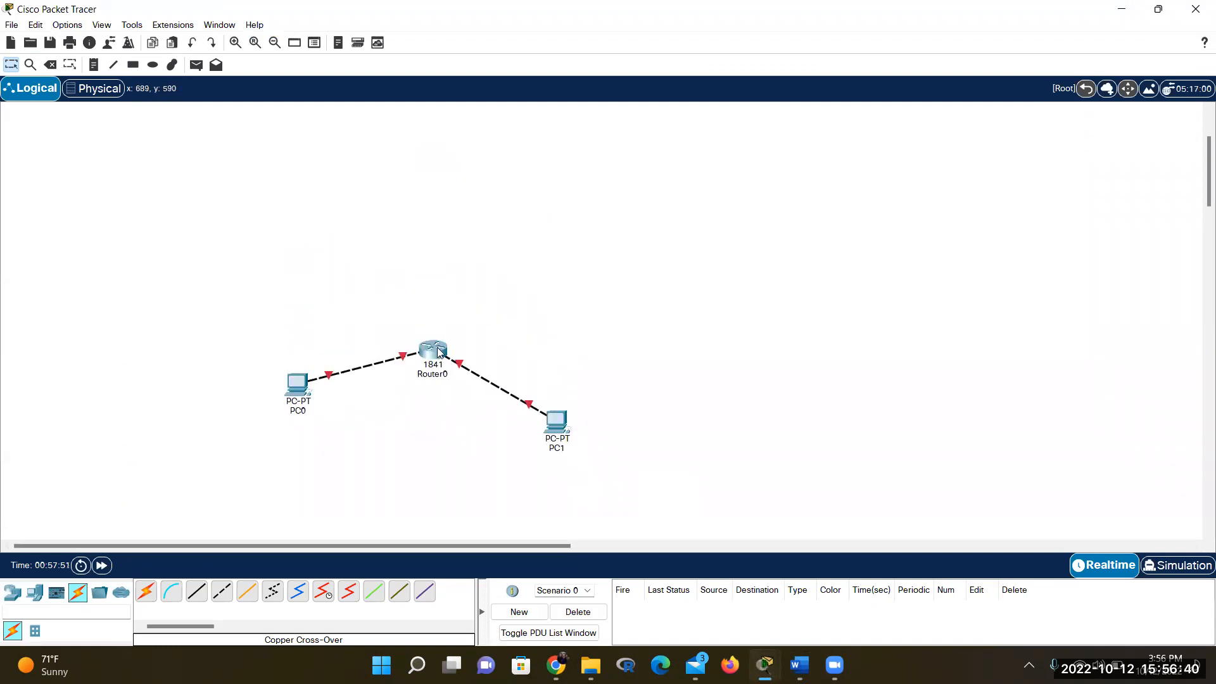
mouse_move(441, 352)
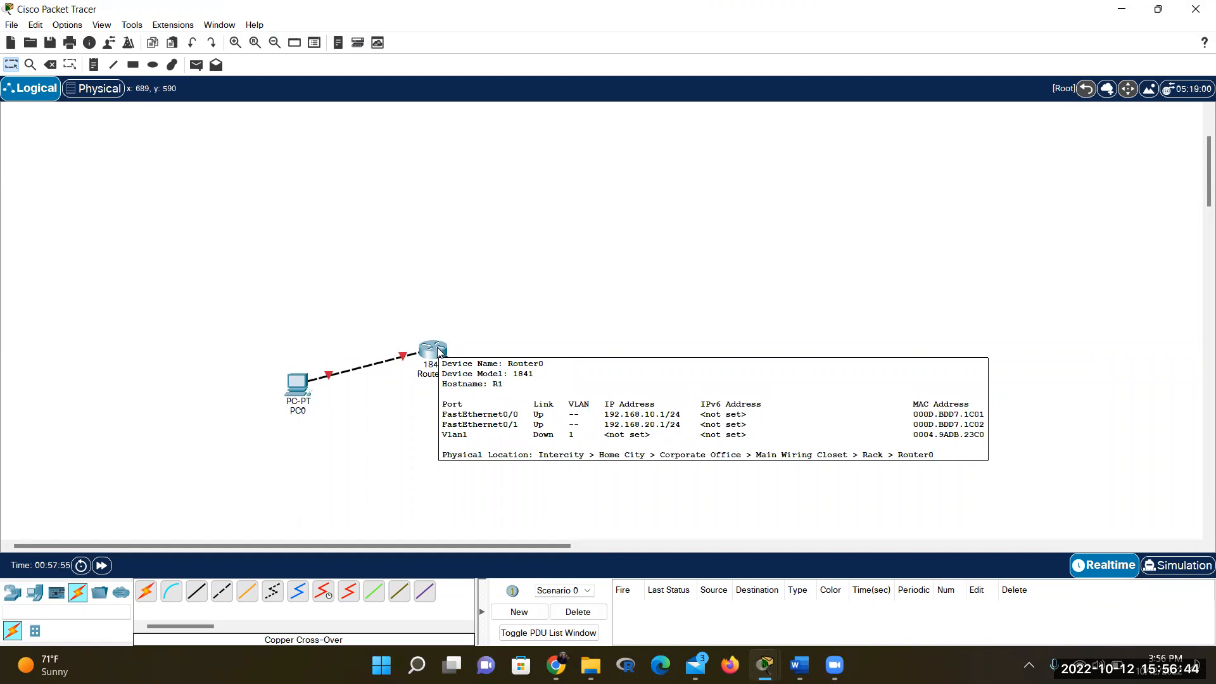
left_click(441, 352)
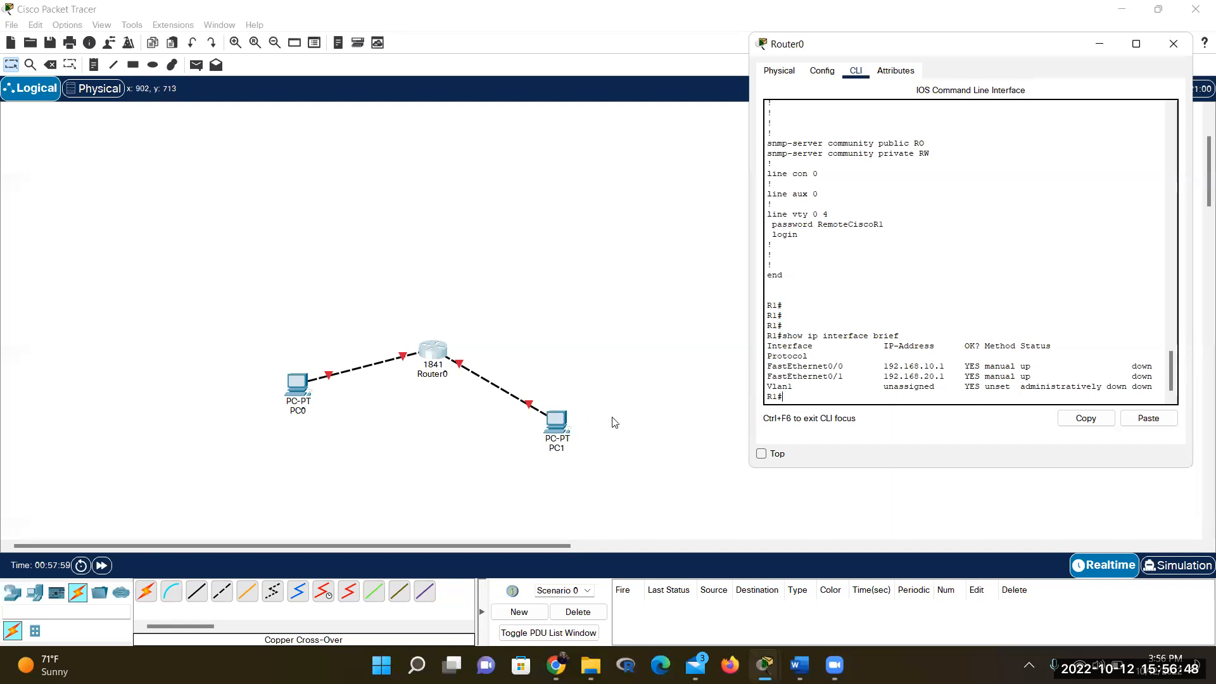
left_click(328, 383)
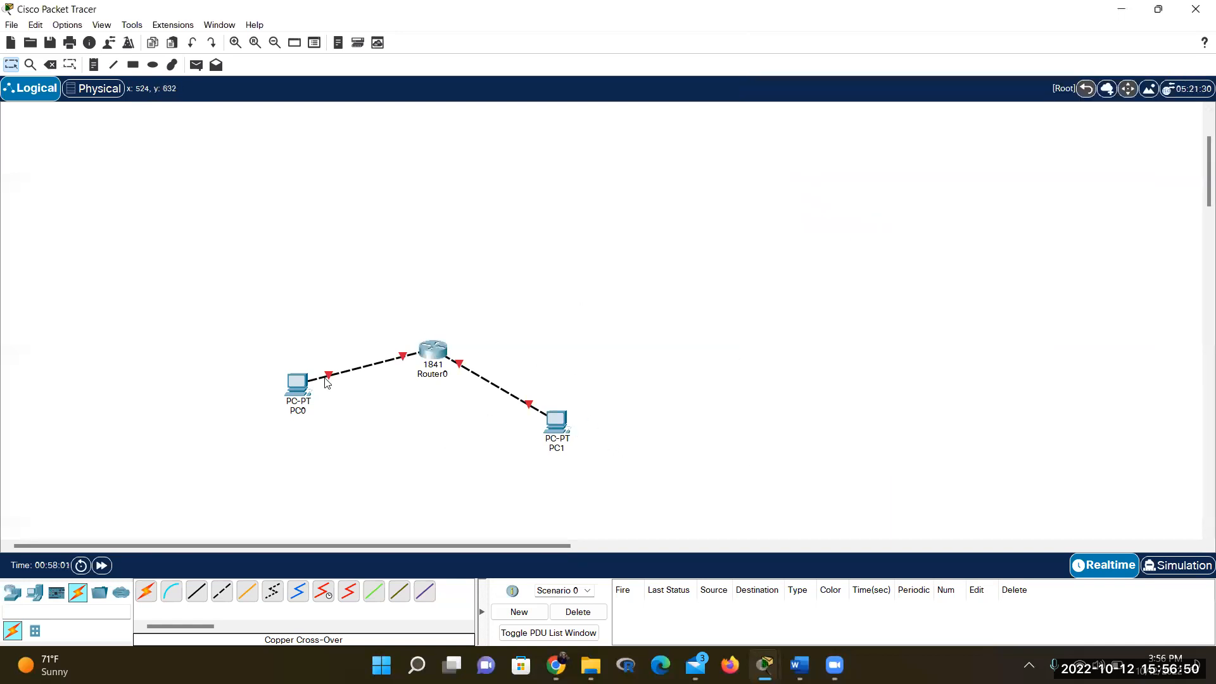
left_click(438, 353)
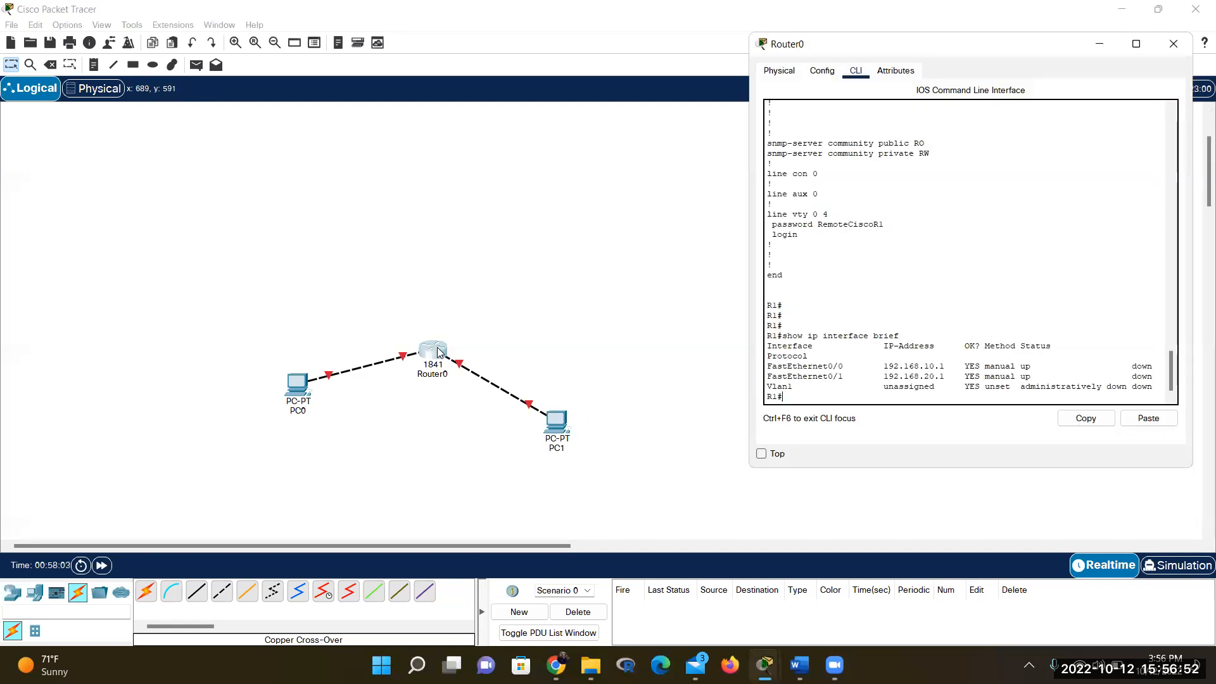
left_click(372, 466)
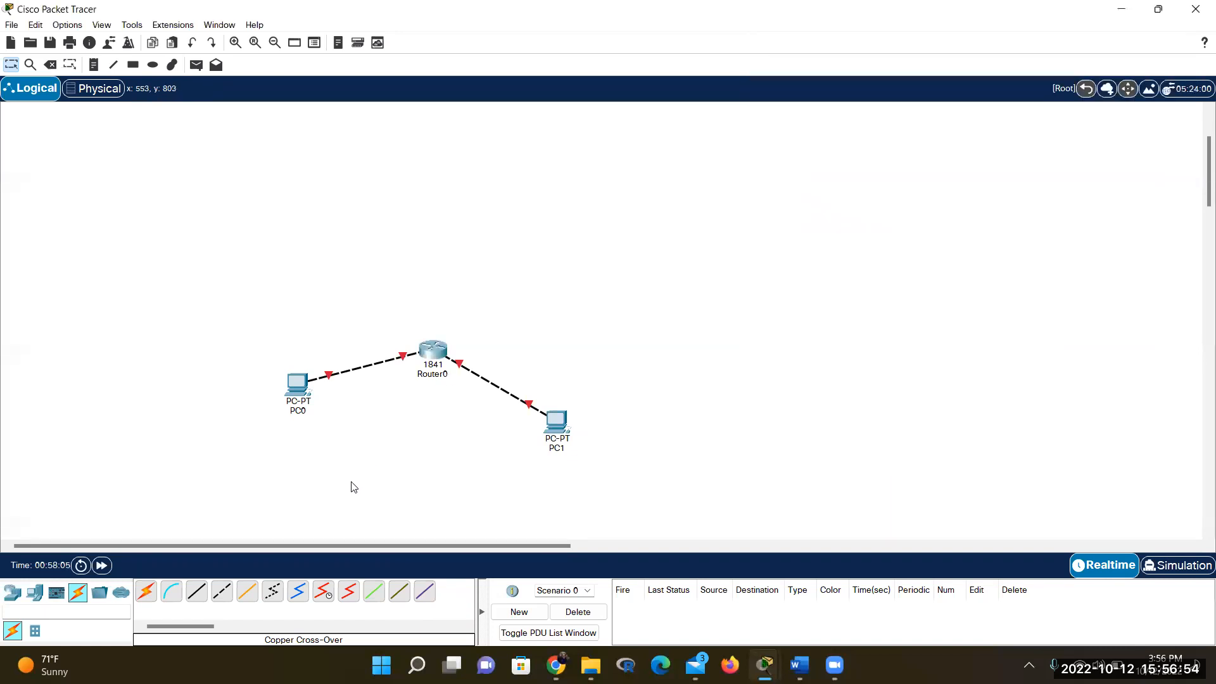
left_click(429, 359)
left_click(463, 437)
scroll(446, 529, "down", 2)
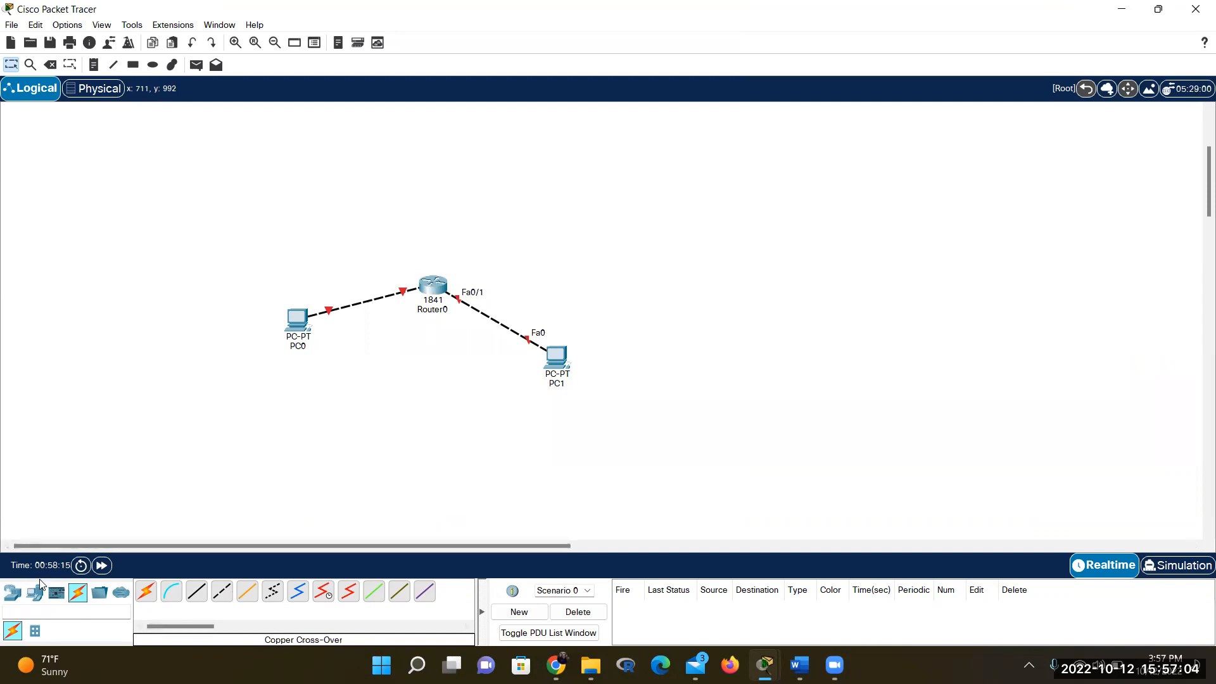
Open the Network Devices router category and scroll through the available router models
left_click(11, 593)
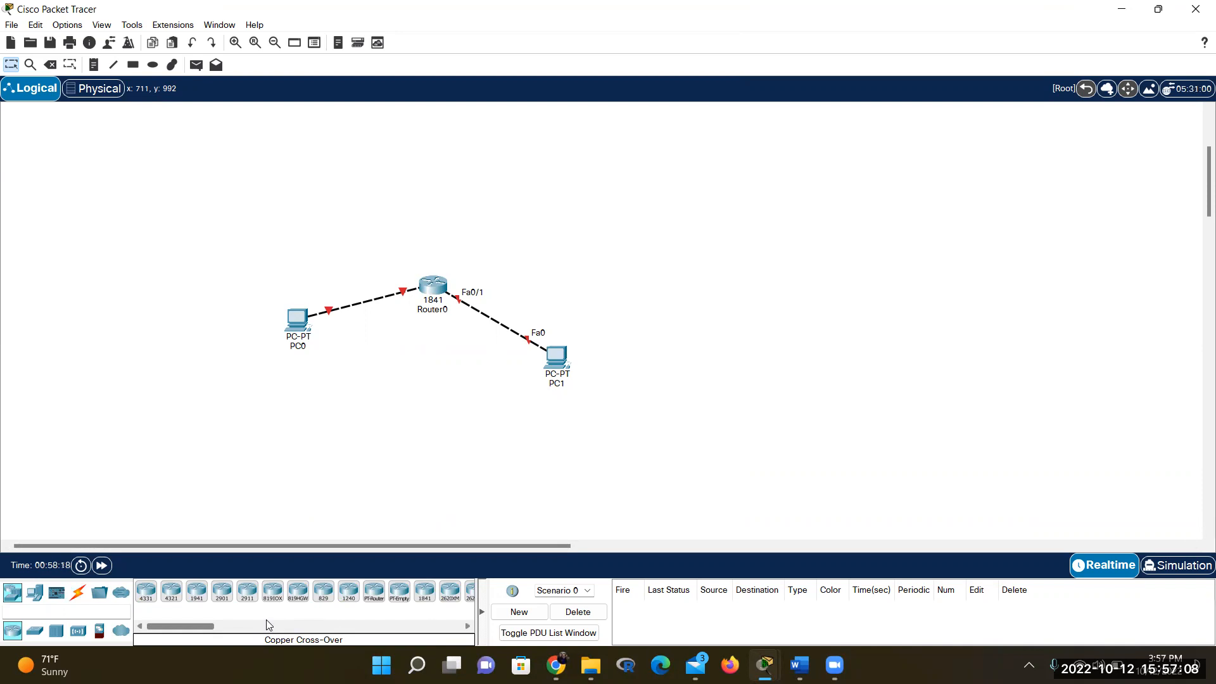
left_click_drag(209, 626, 225, 632)
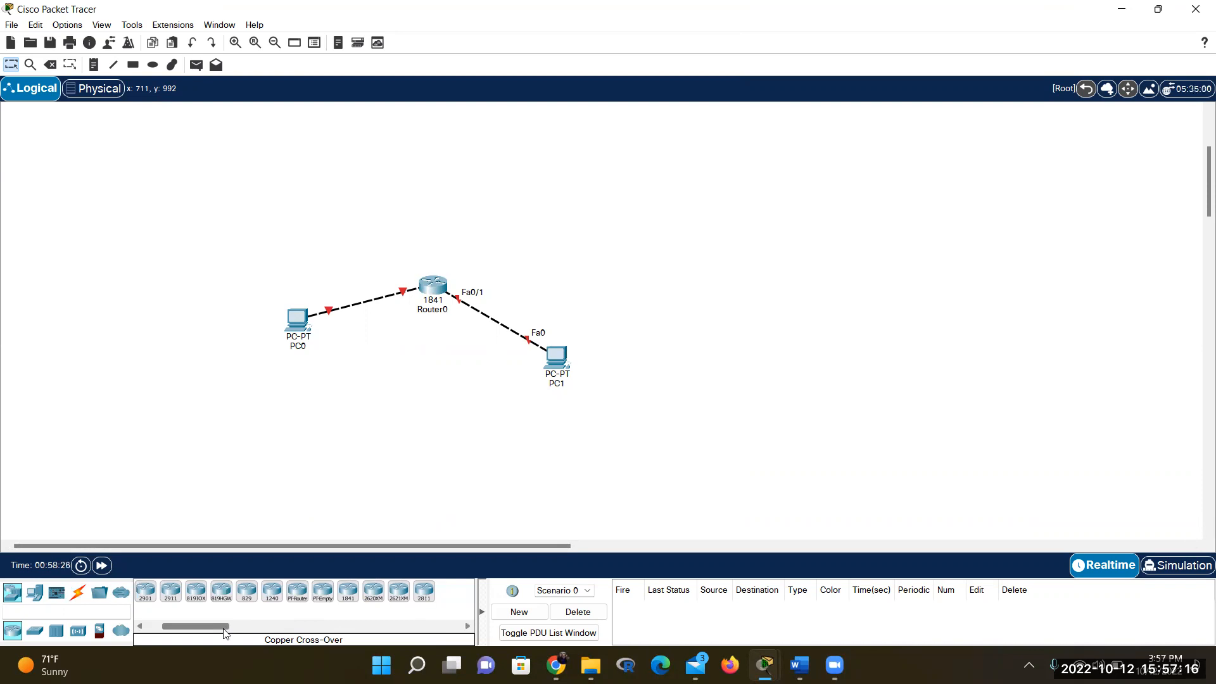
mouse_move(225, 632)
left_mouse_down()
mouse_move(190, 631)
mouse_move(235, 633)
left_mouse_up()
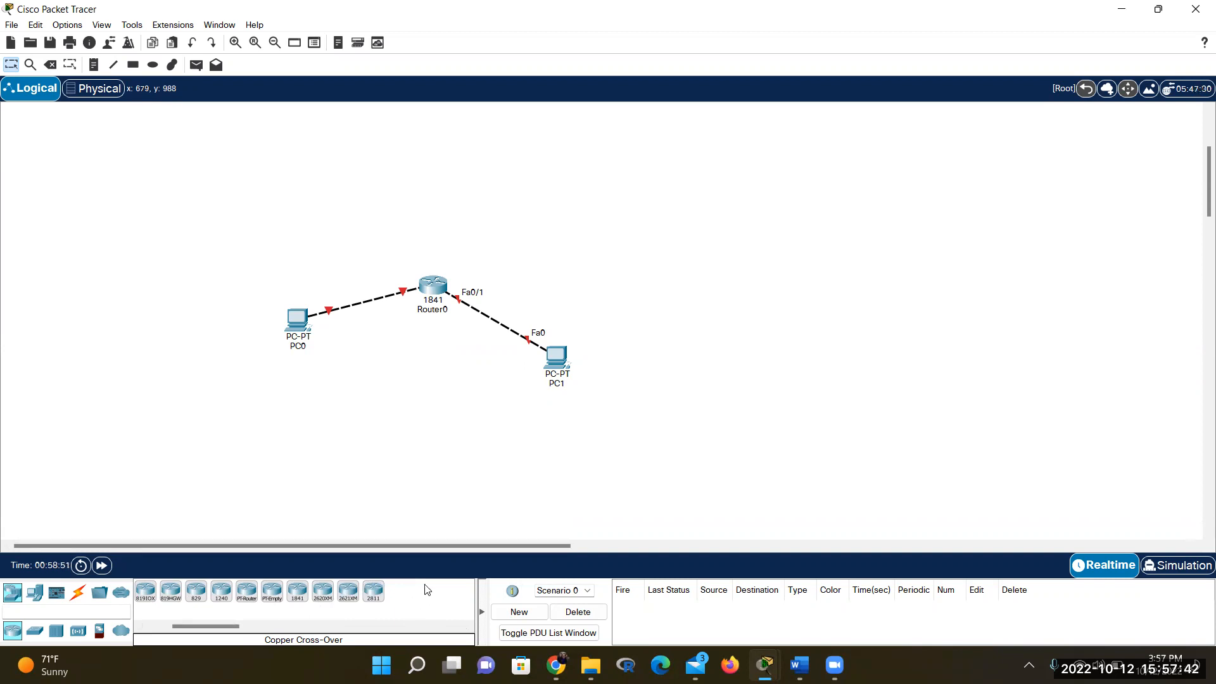
Reread handout steps 42–45 on PC default gateways and adding a switch and server, then return to Packet Tracer
mouse_move(799, 665)
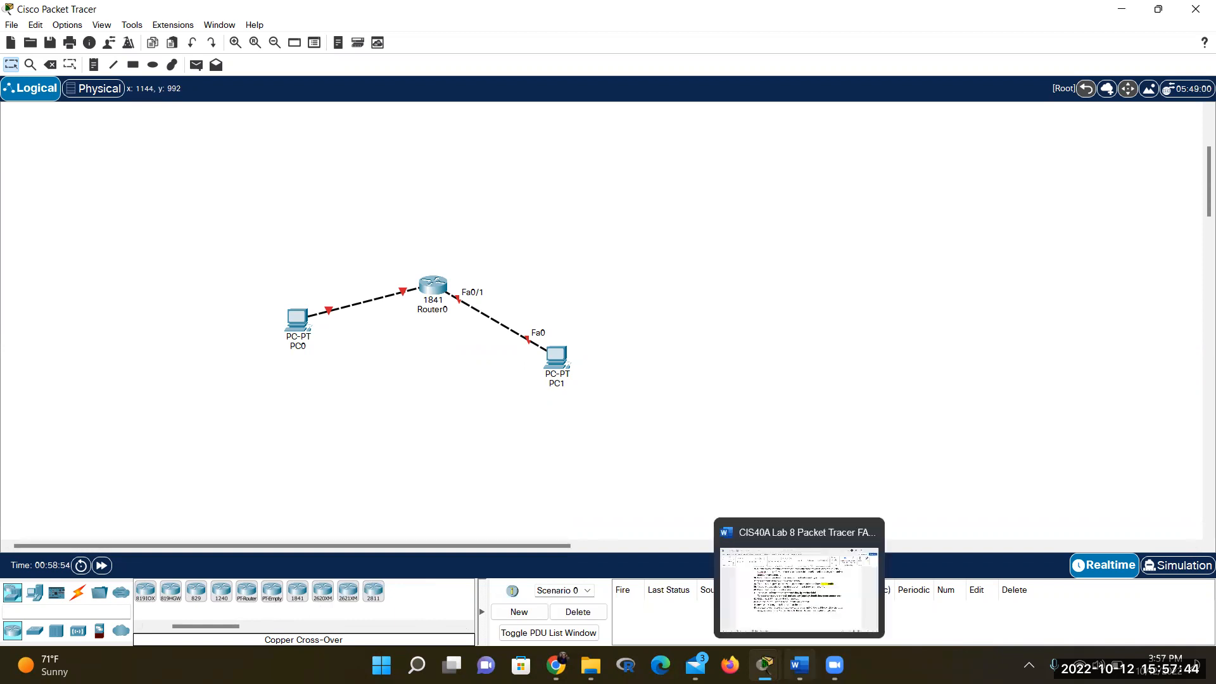
left_click(788, 648)
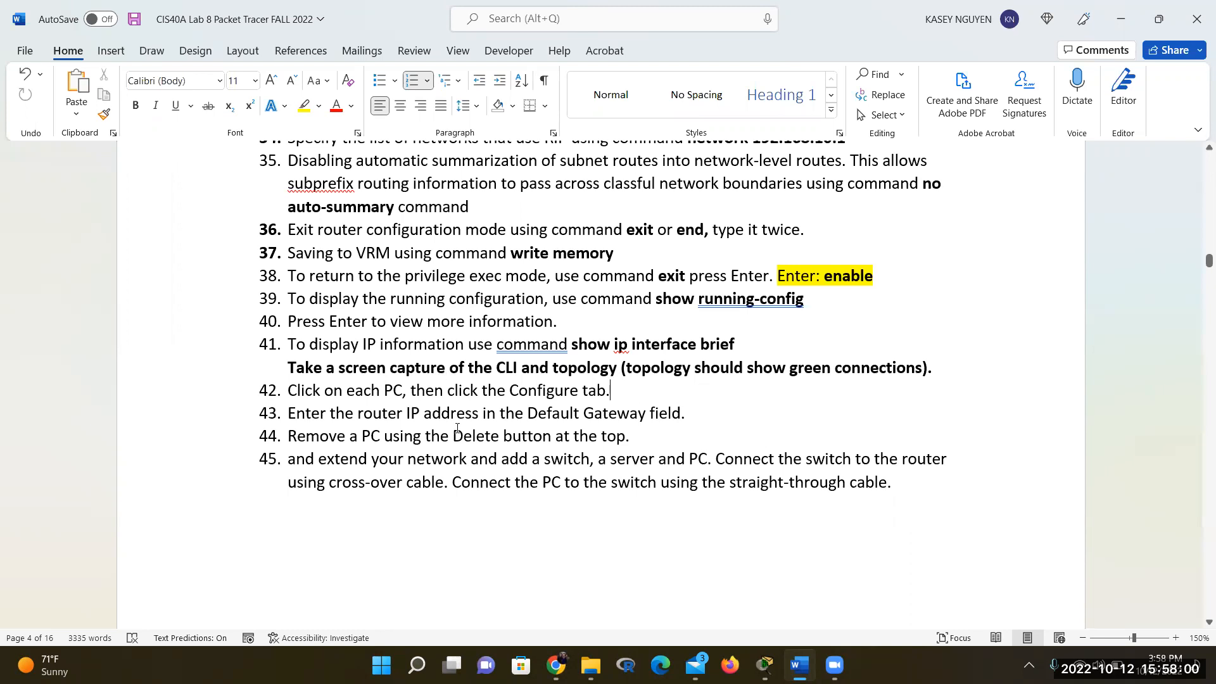
scroll(461, 436, "down", 1)
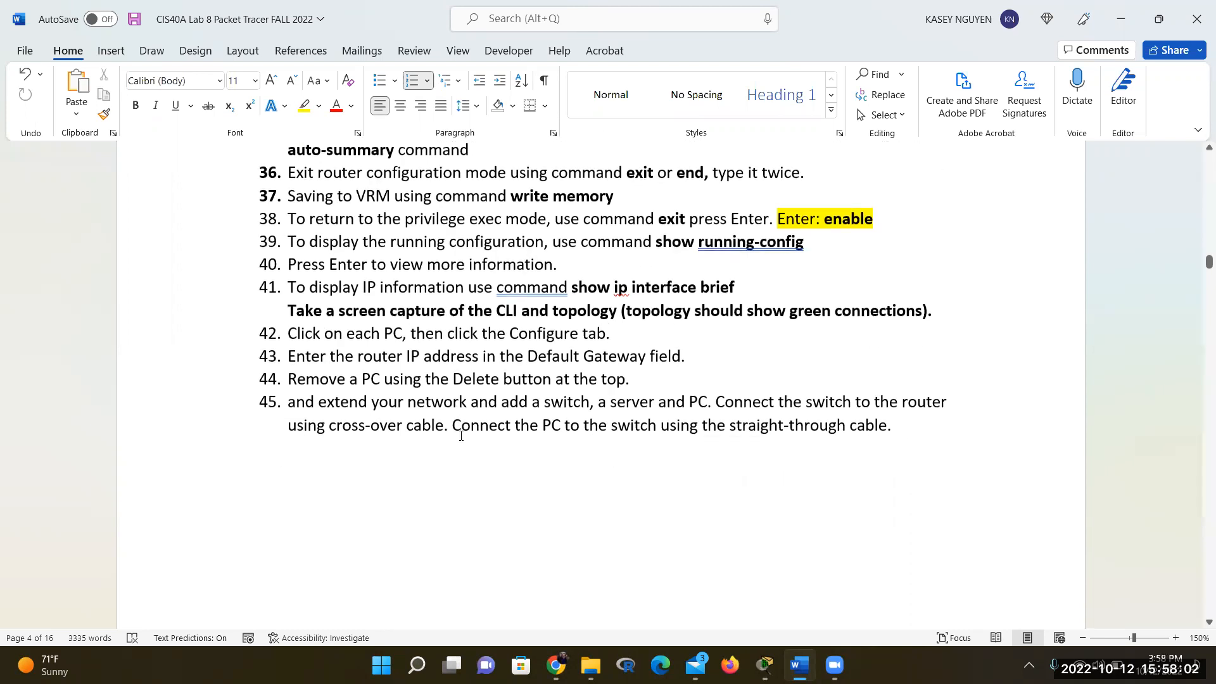
scroll(461, 435, "down", 2)
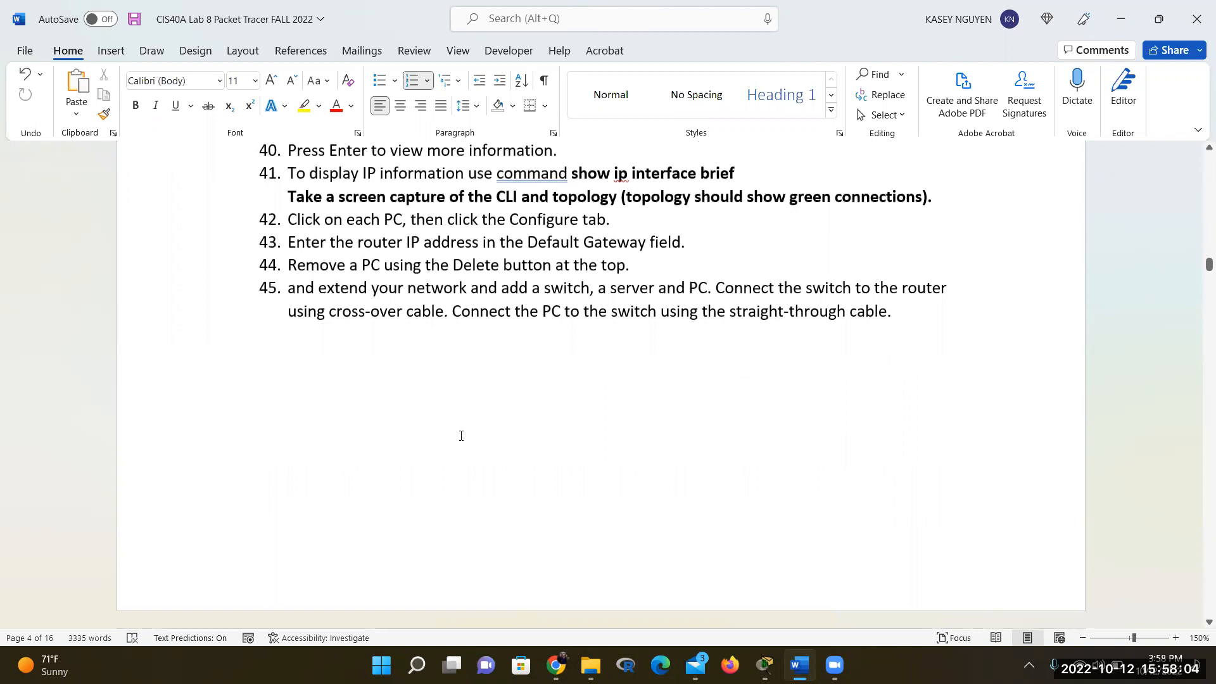
scroll(462, 436, "up", 2)
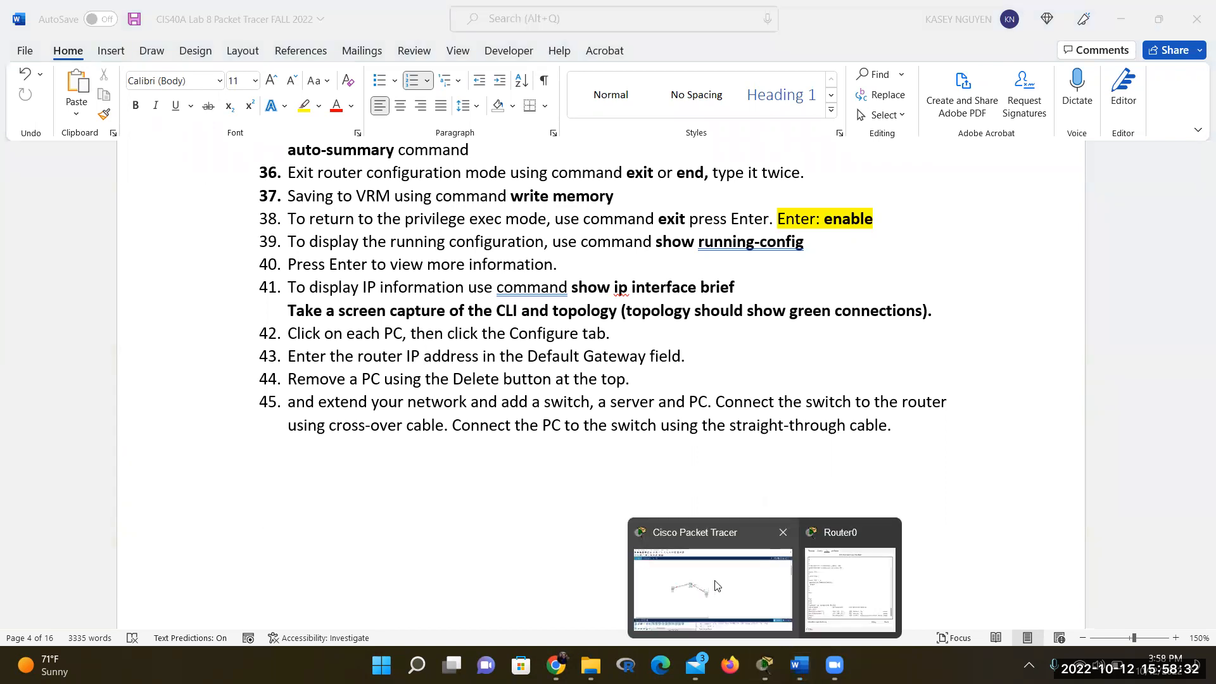
left_click(715, 590)
Power on PC0 from its Physical tab after the powered-off error so its Router0 link comes up
left_click(298, 317)
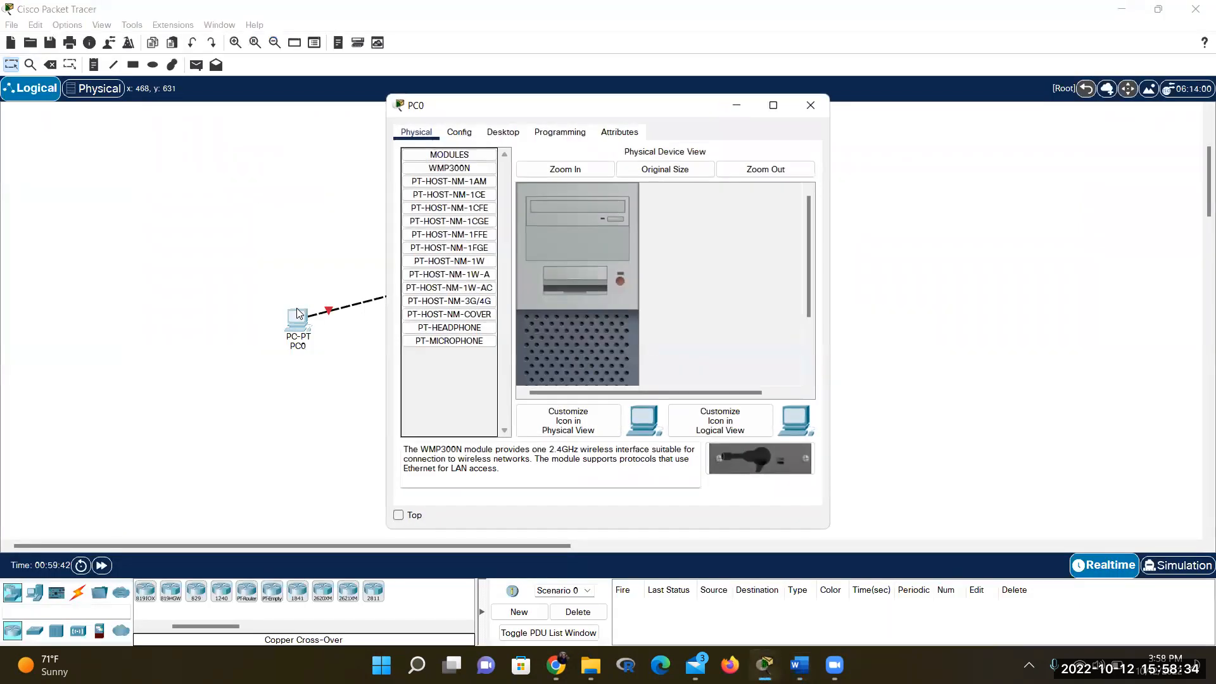
left_click(459, 132)
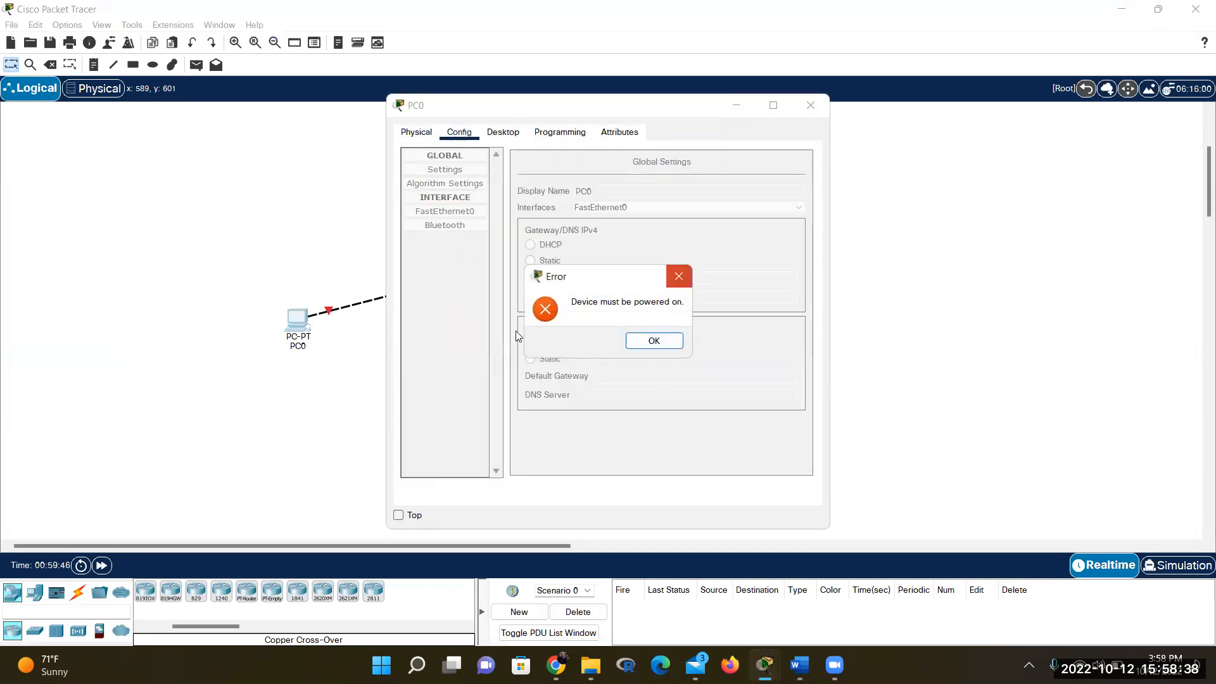
left_click(678, 277)
left_click(620, 280)
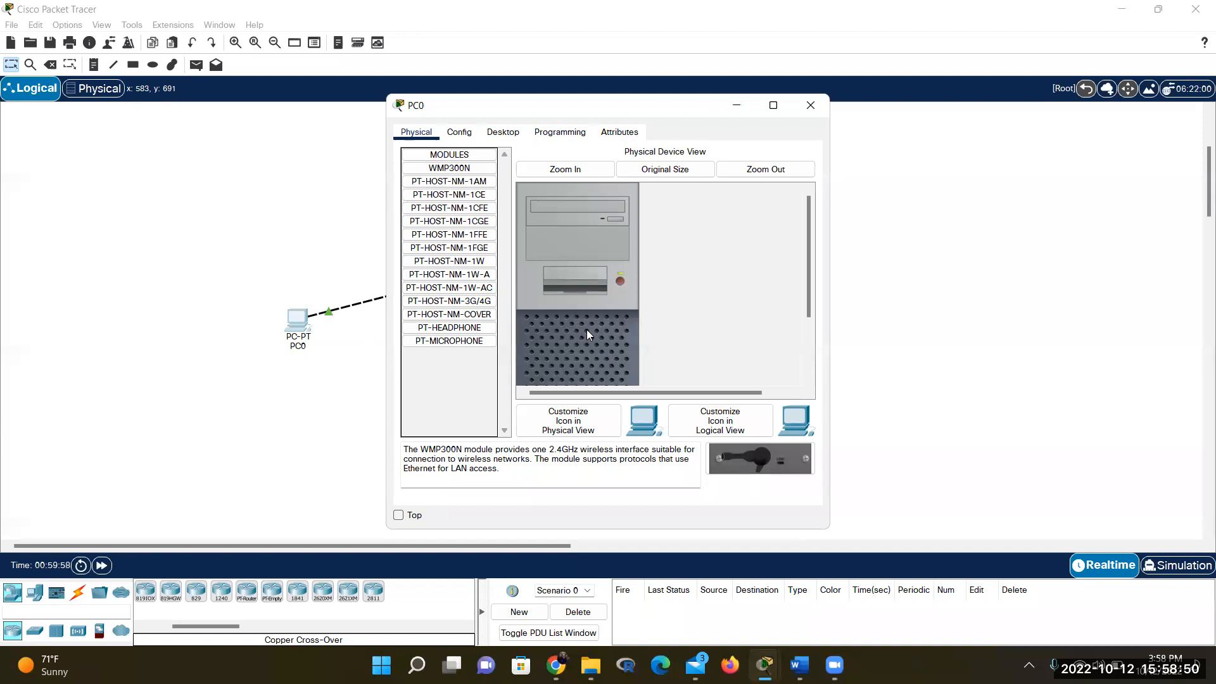
left_click(797, 112)
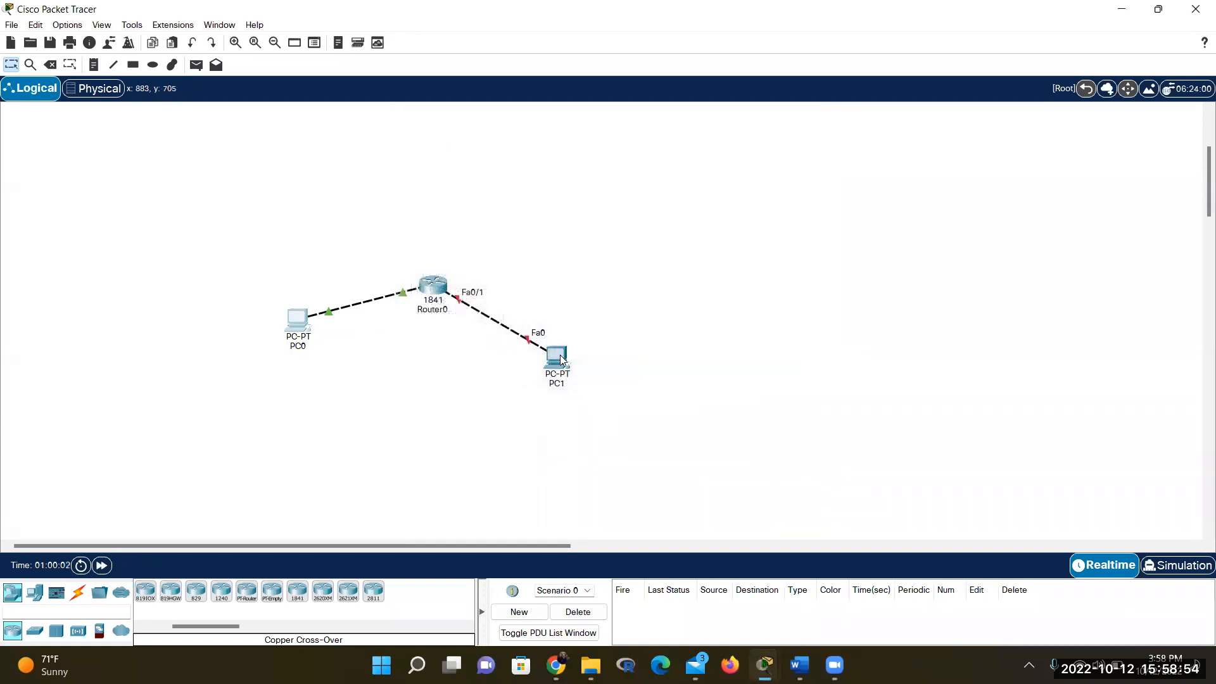
left_click(561, 359)
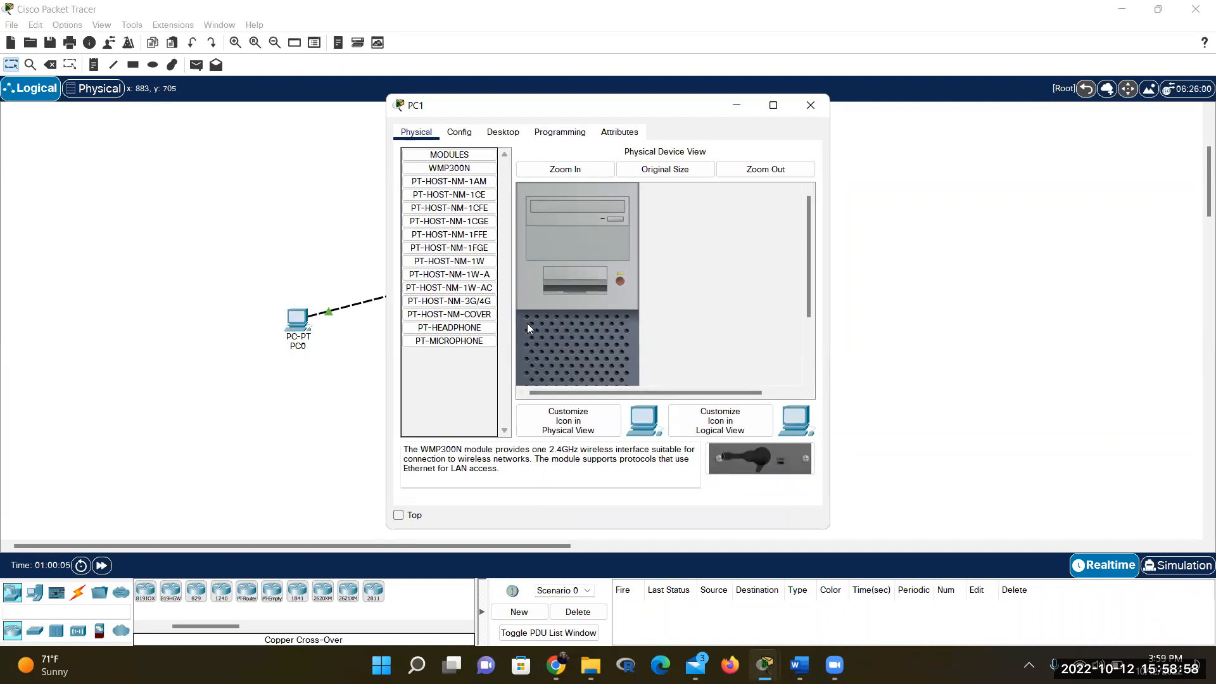
In PC1's IP Configuration, replace the 0.0.0.0 default gateway with a partial '192.168.'
left_click(503, 132)
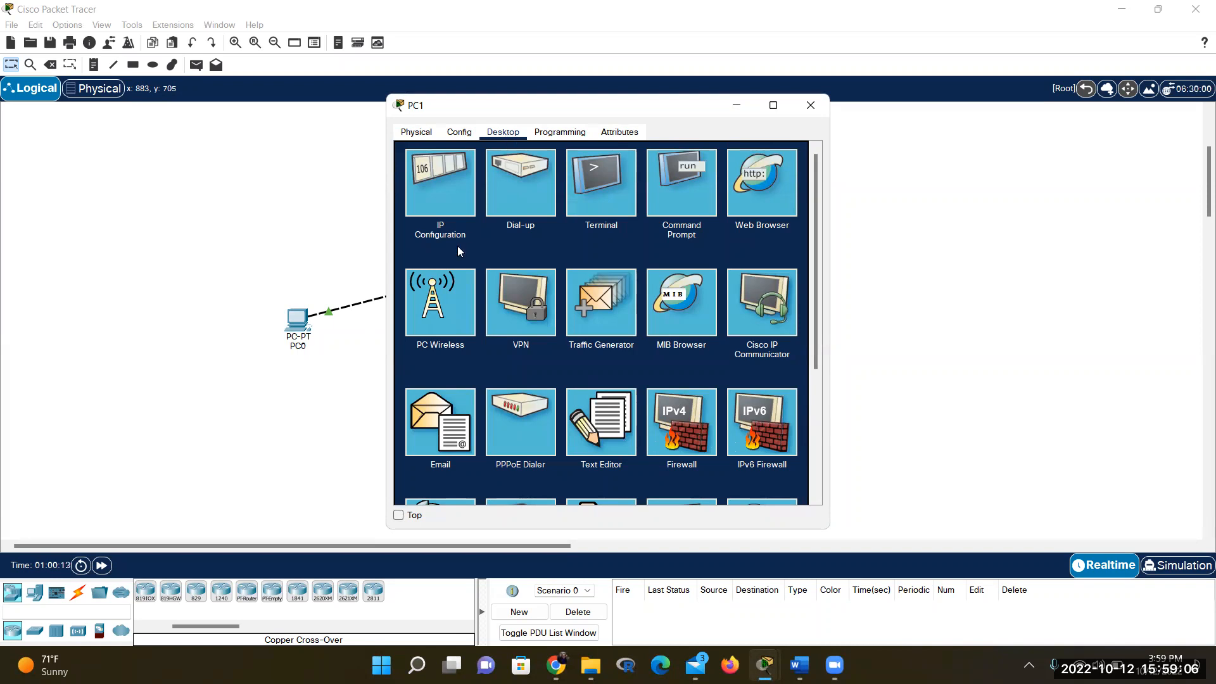
left_click(434, 188)
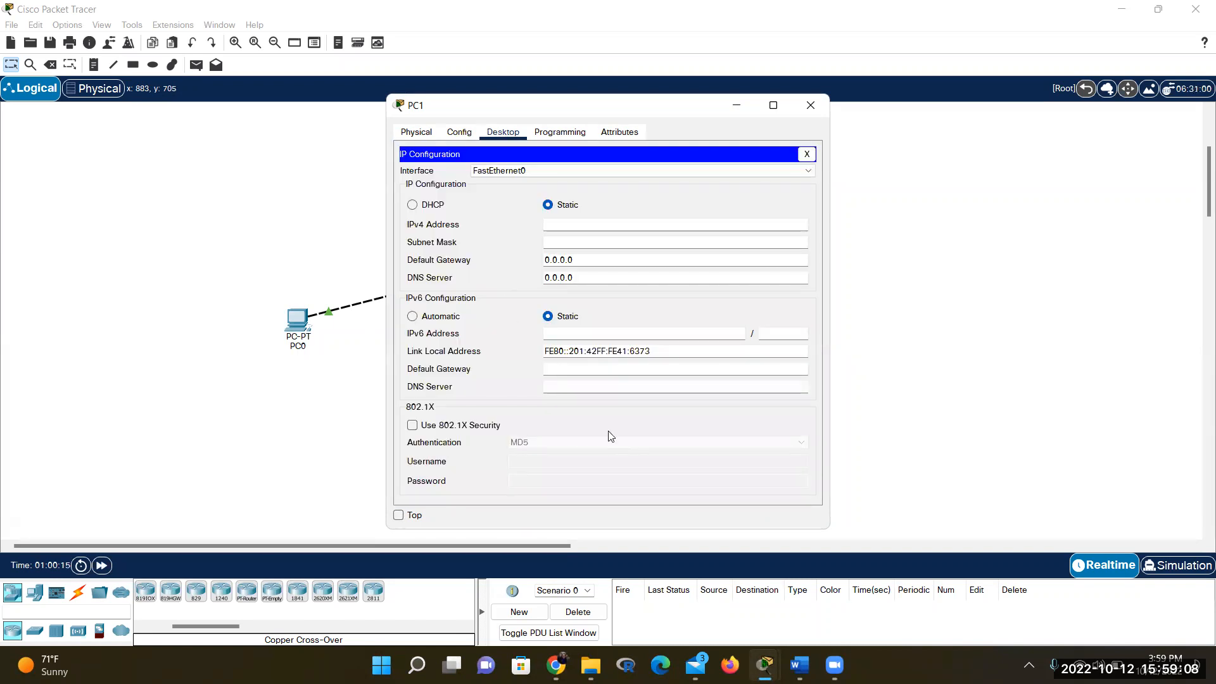
left_click(582, 259)
key("BackSpace")
key("BackSpace")
key("BackSpace")
type("192.168.")
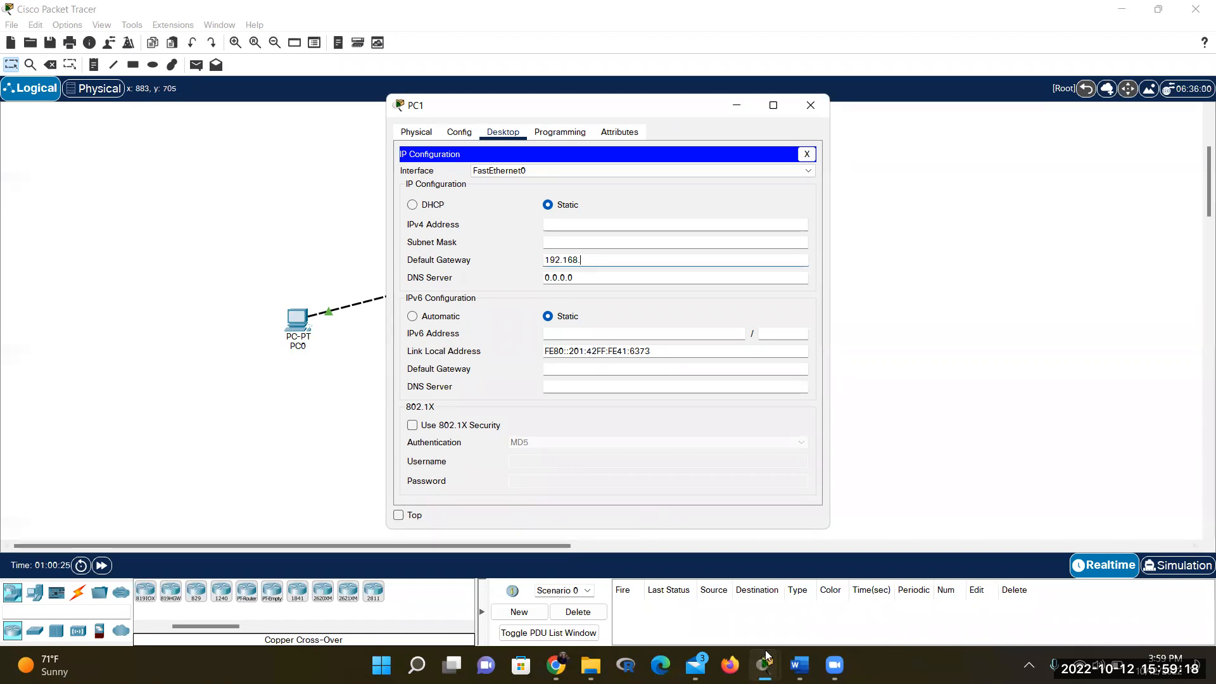
Switch to the Word lab packet and scroll up through the instructions
mouse_move(766, 655)
left_click(800, 665)
scroll(640, 423, "up", 6)
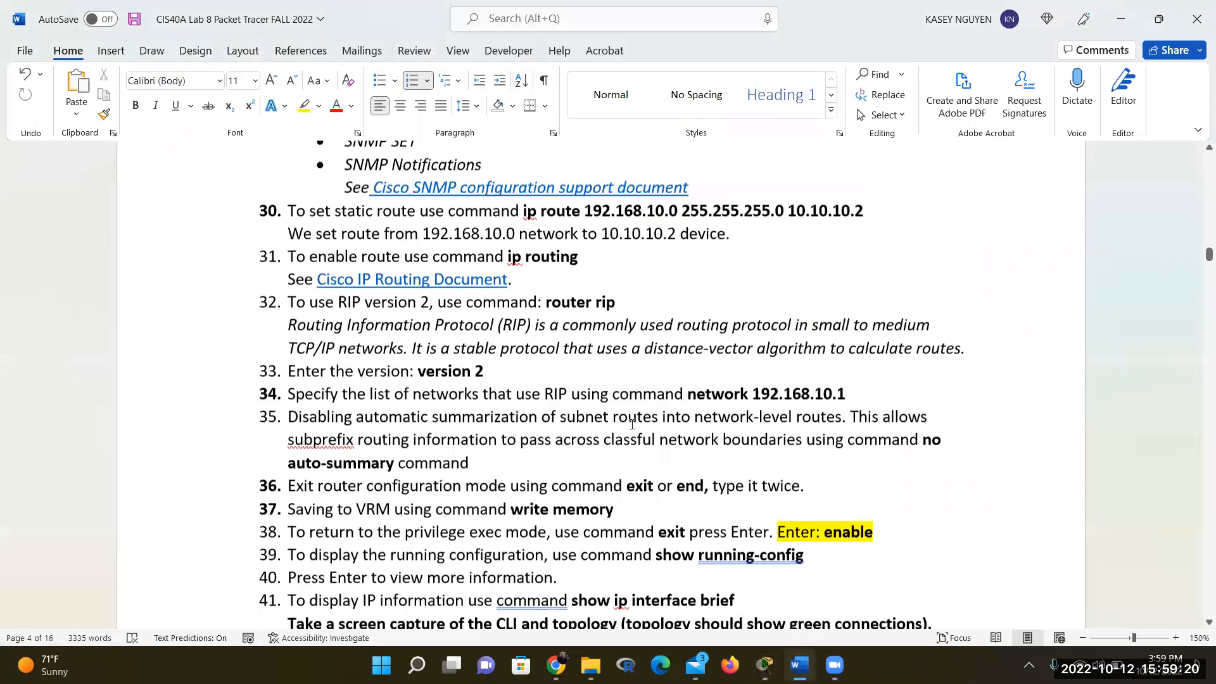
Scroll up to handout steps 18–26, close the 'Invalid gateway address entered' error, and reopen Router0's CLI
scroll(631, 424, "up", 7)
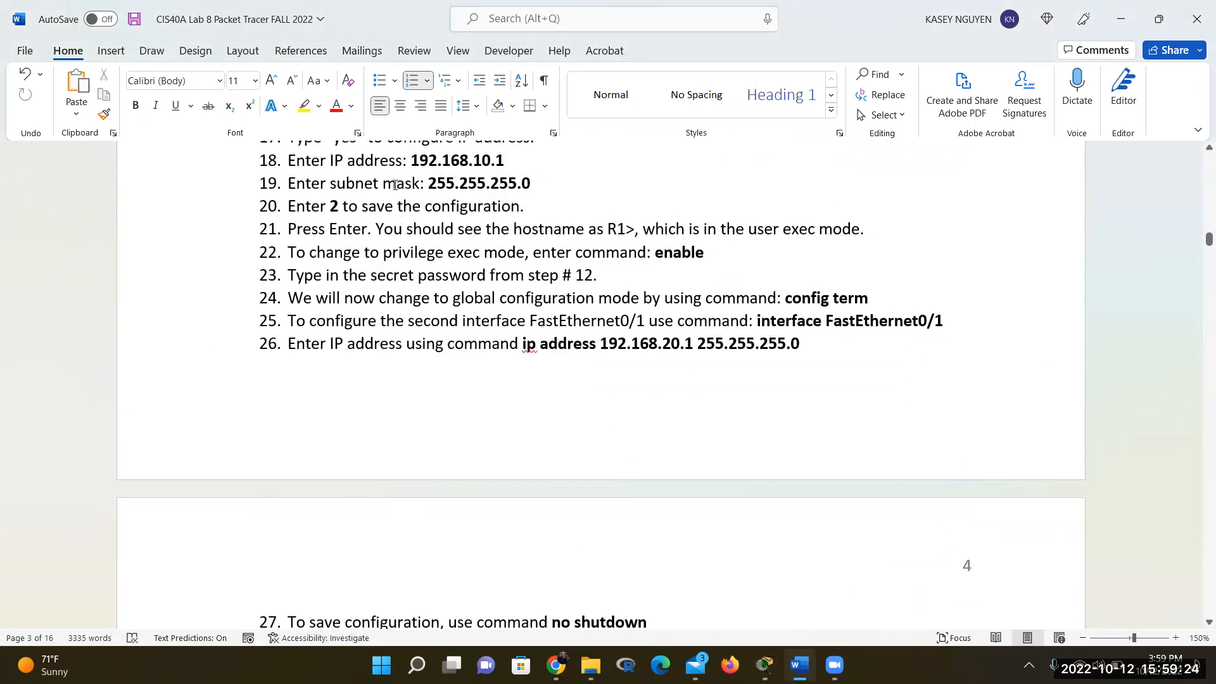
left_click(835, 666)
mouse_move(764, 665)
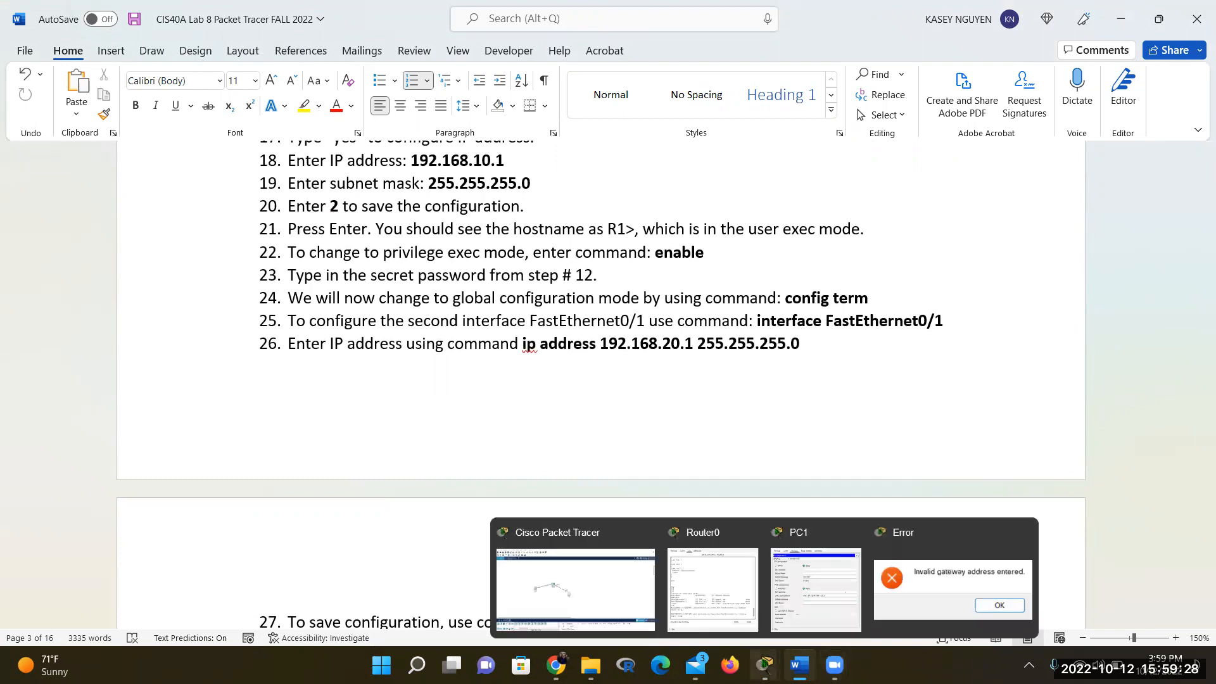
left_click(976, 610)
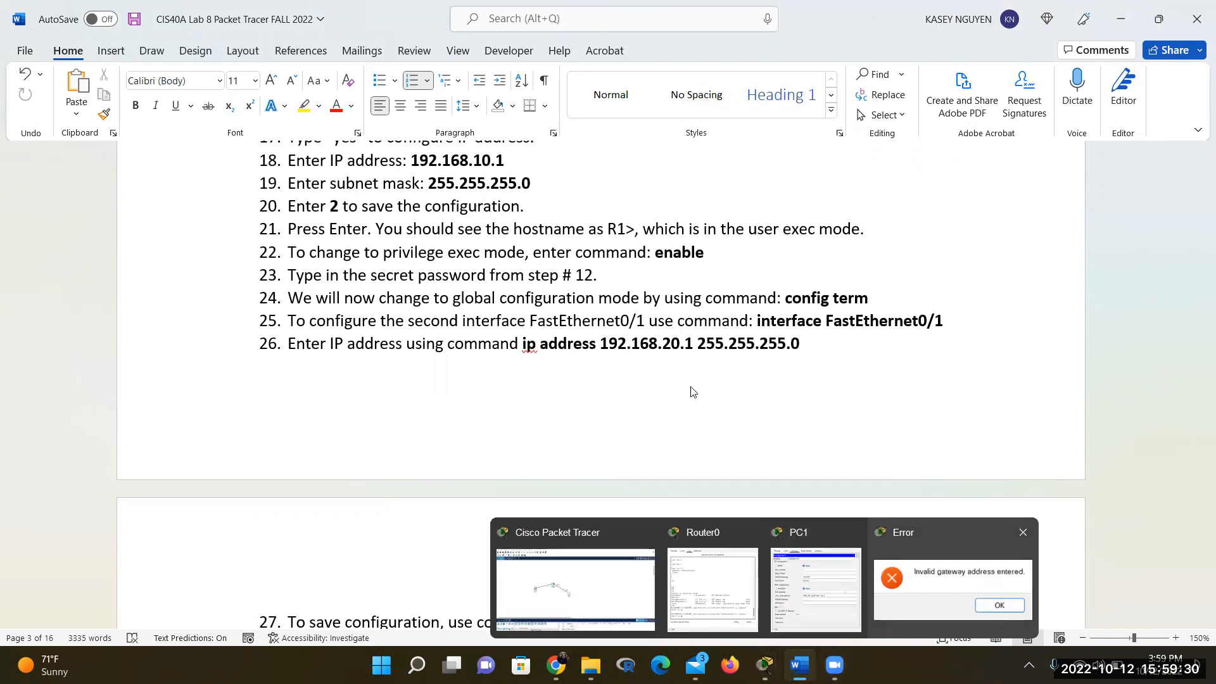
left_click(682, 347)
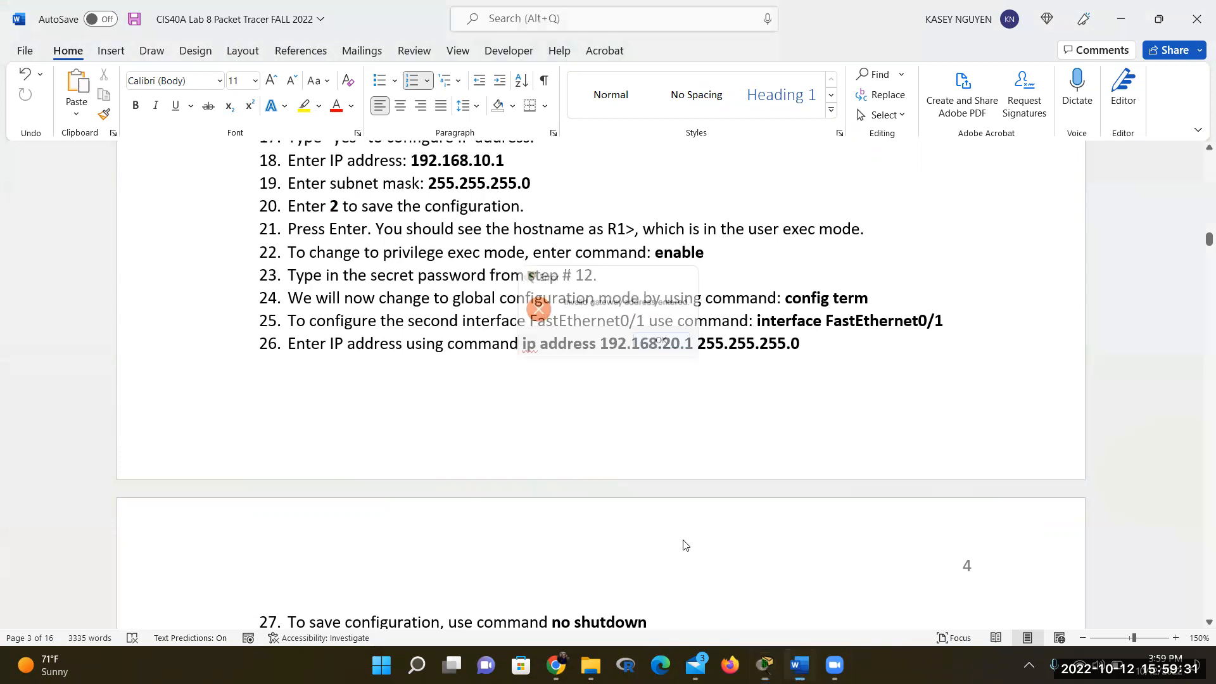
left_click(765, 665)
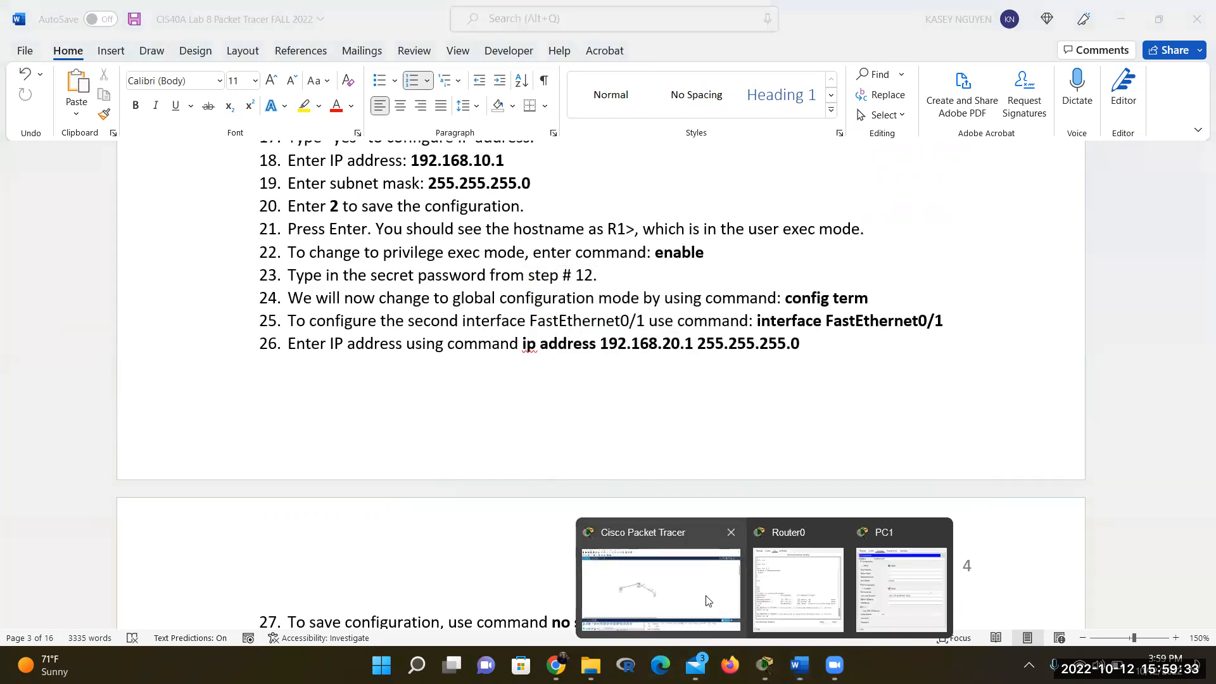
left_click(808, 590)
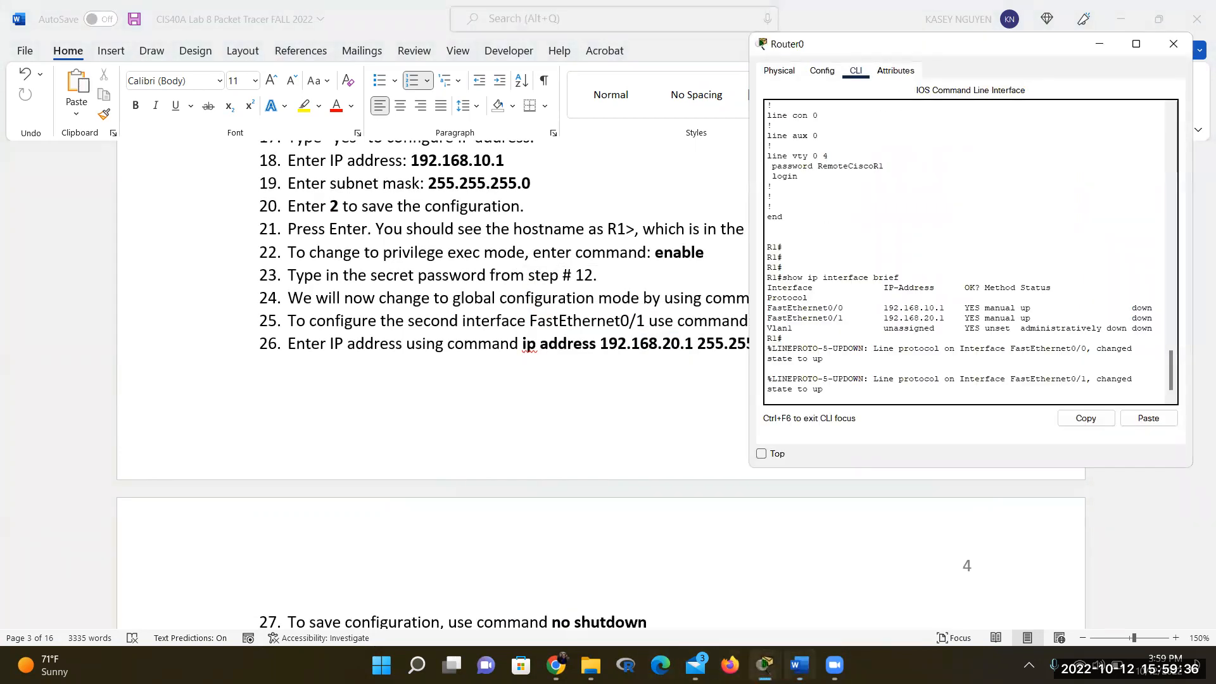
Enter 192.168.10.1 as PC1's default gateway on FastEthernet0, then return to the lab document
left_click(906, 607)
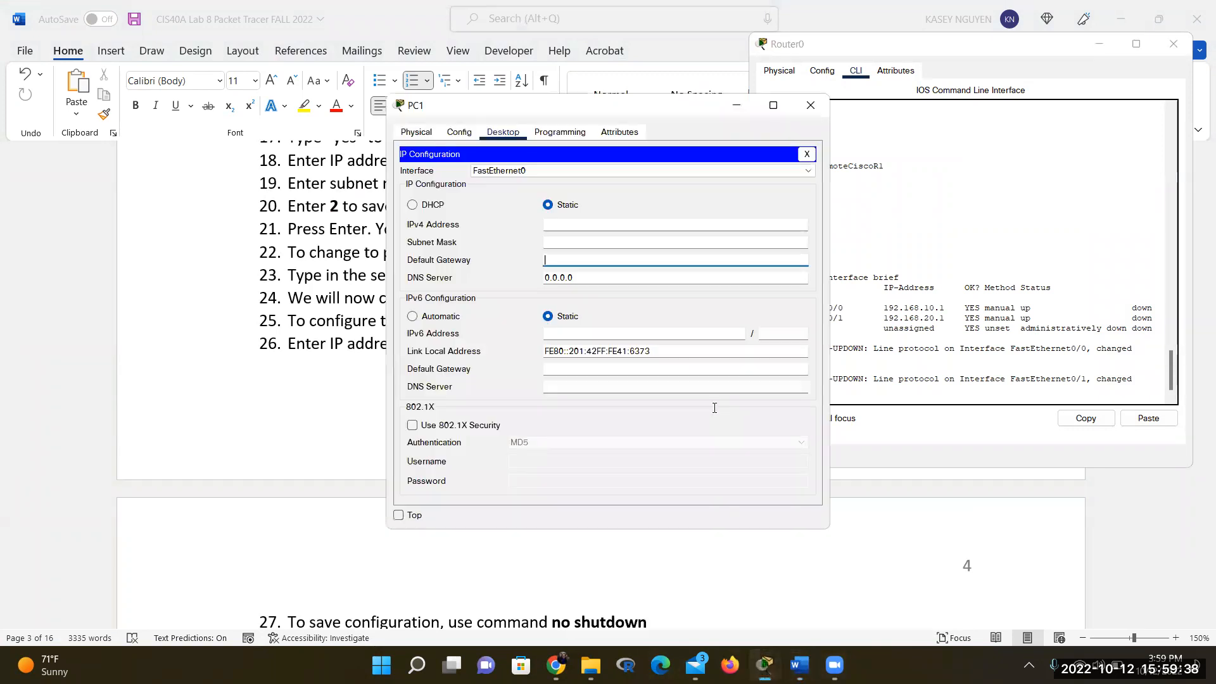
left_click(619, 262)
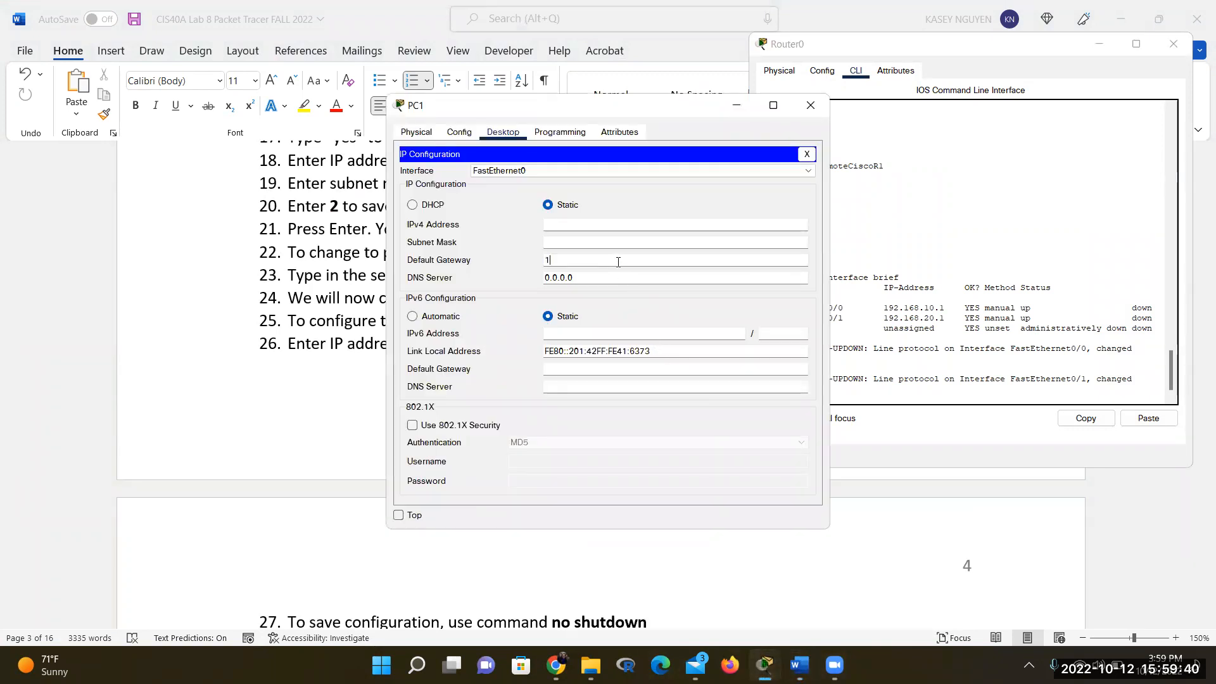
type("192.18")
key("BackSpace")
type("68.10.1")
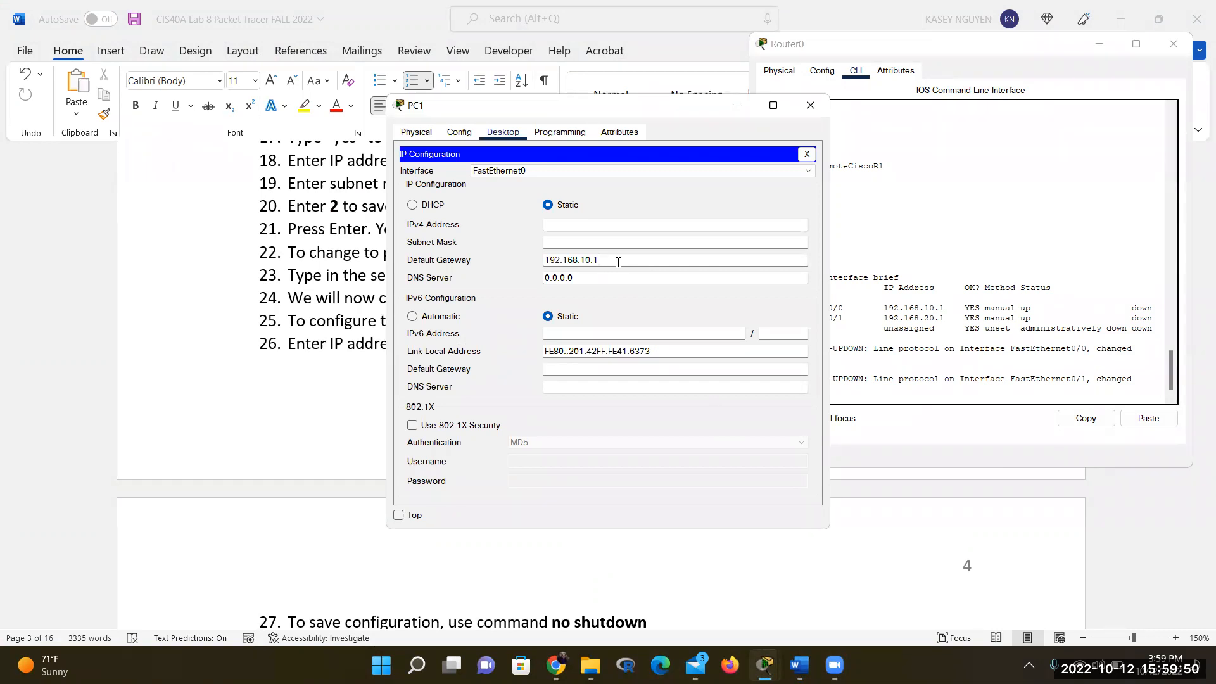
left_click(507, 175)
left_click(512, 176)
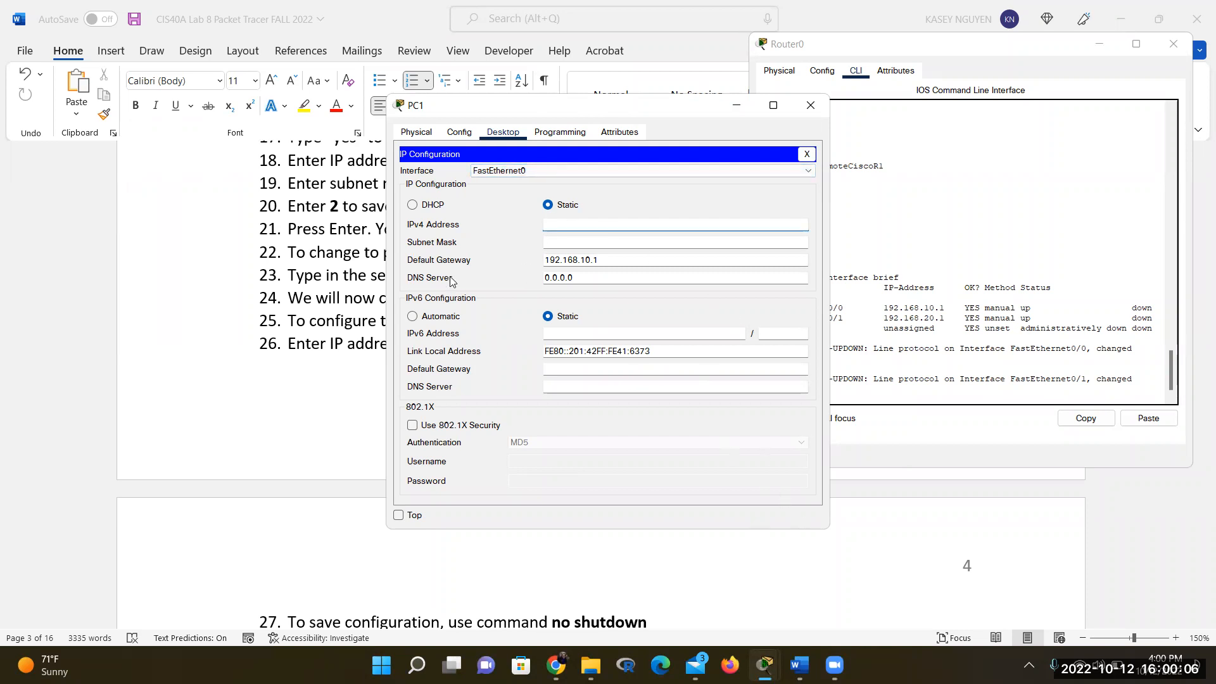
left_click(259, 368)
Review lab steps 42–51 and the switch topology diagram, highlighting step 45, then return to Packet Tracer
scroll(457, 452, "down", 15)
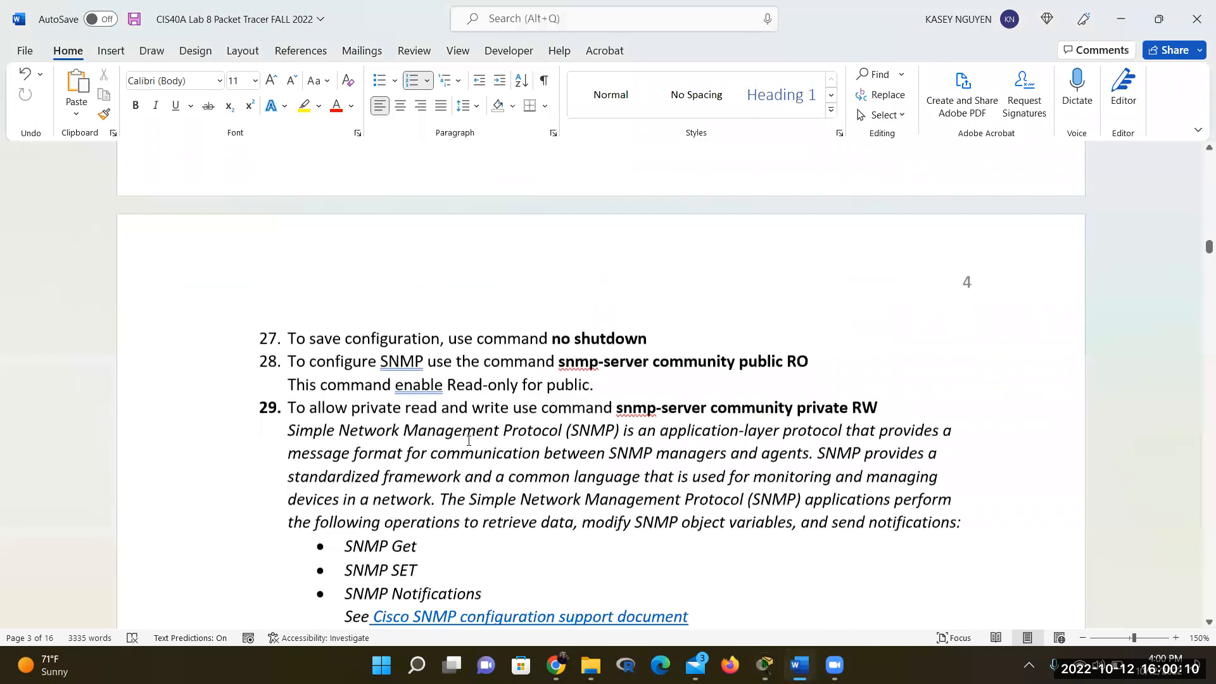
scroll(469, 441, "down", 6)
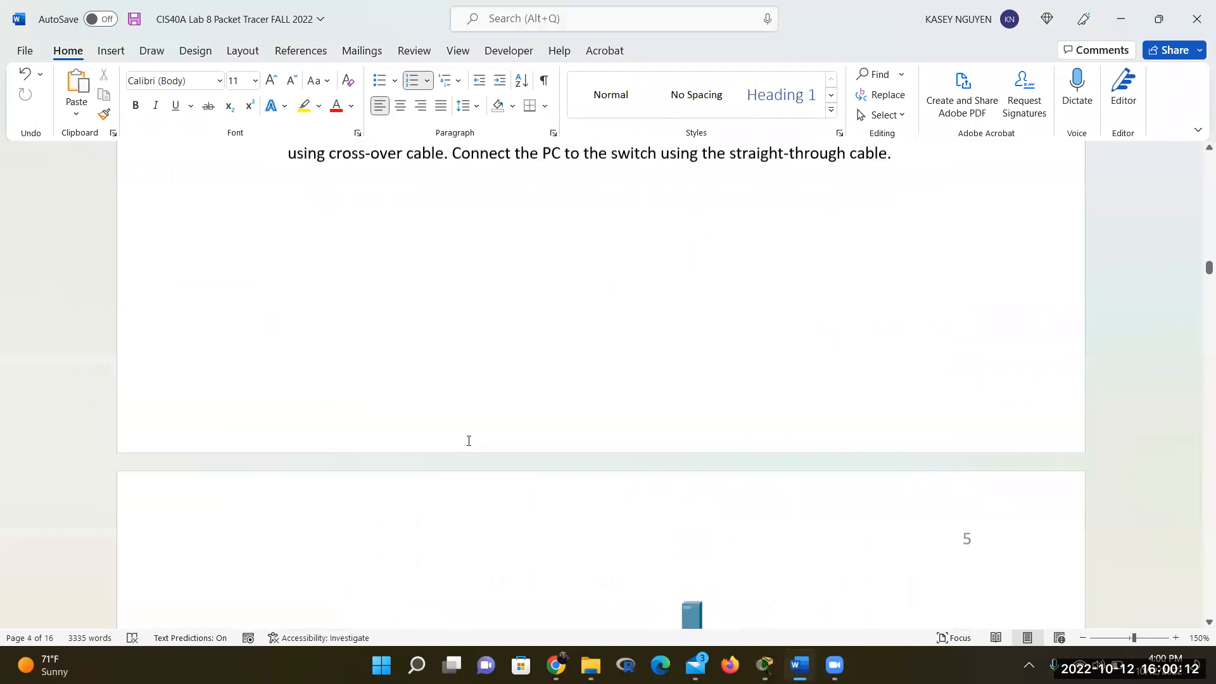
scroll(469, 441, "up", 2)
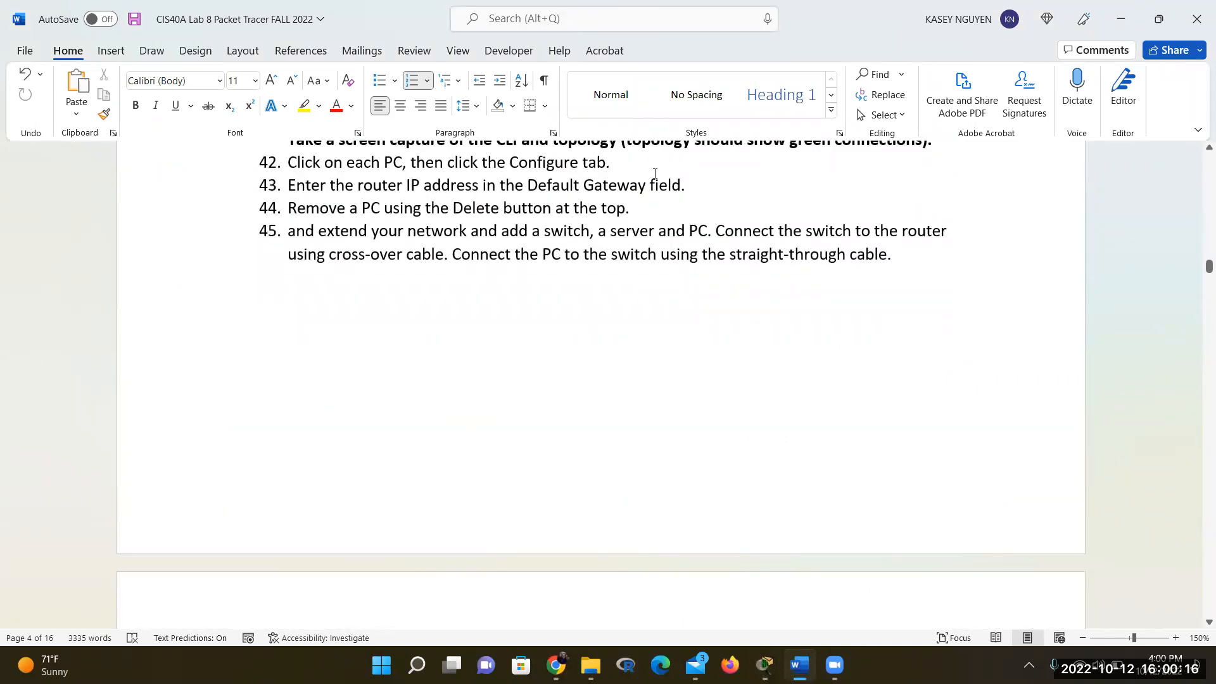
left_click(646, 210)
left_click_drag(314, 233, 689, 232)
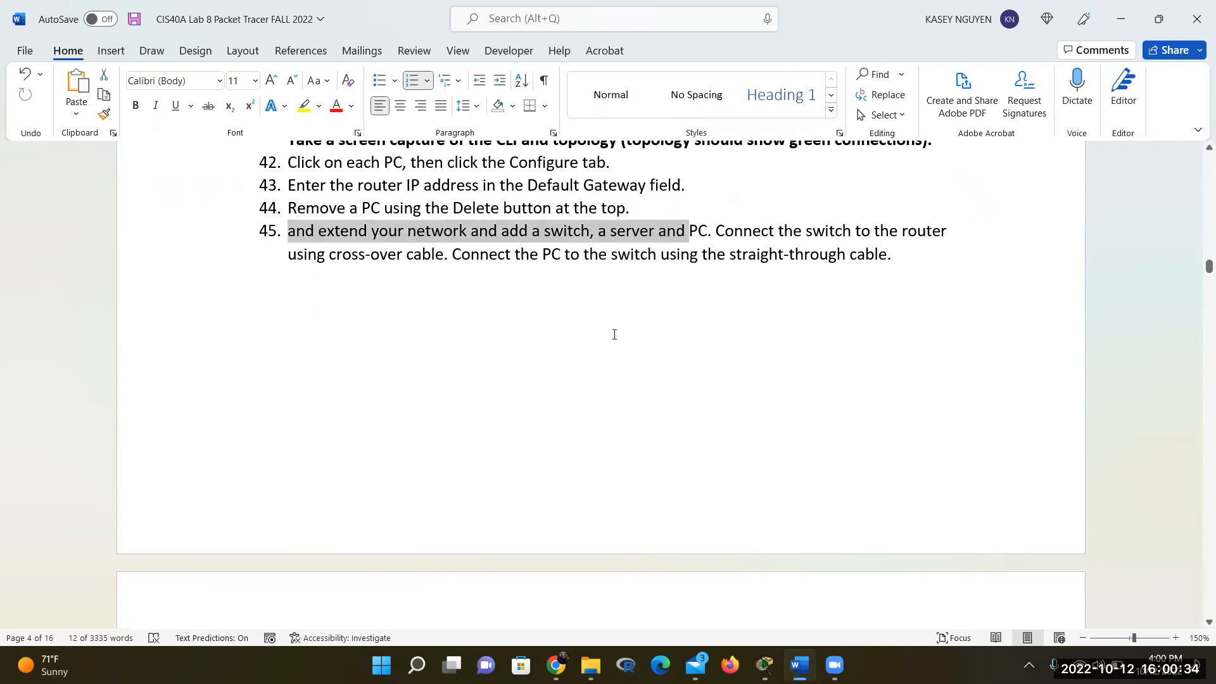
scroll(613, 334, "down", 10)
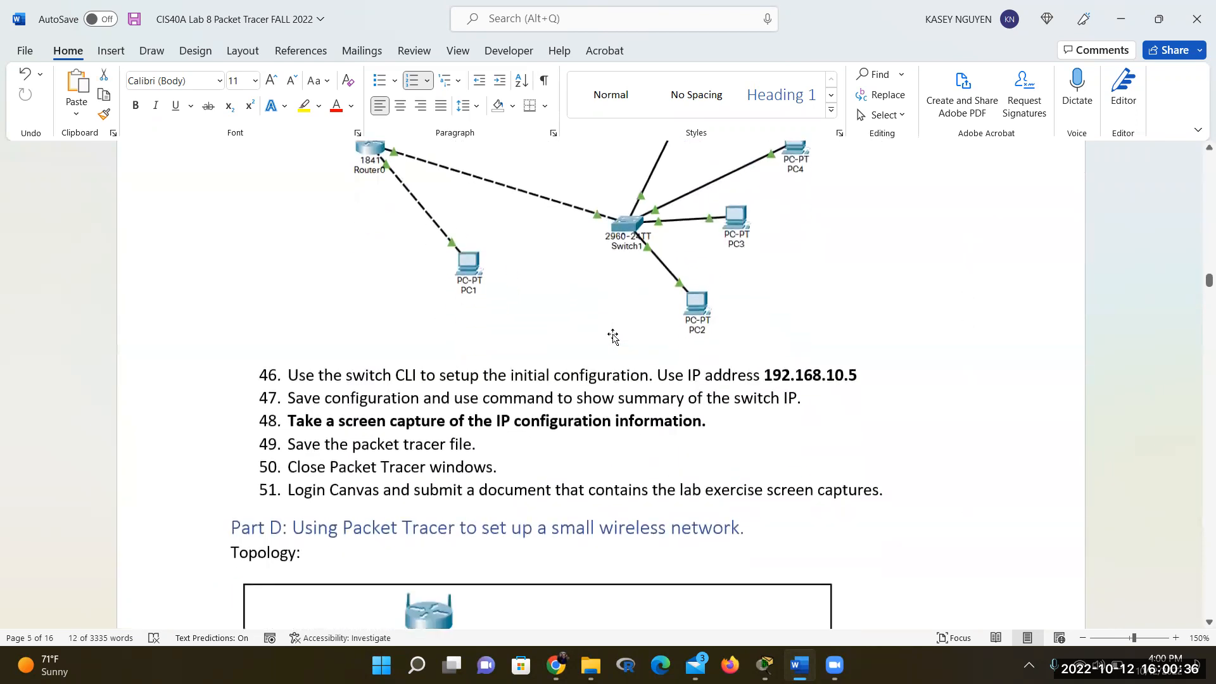
scroll(613, 337, "up", 2)
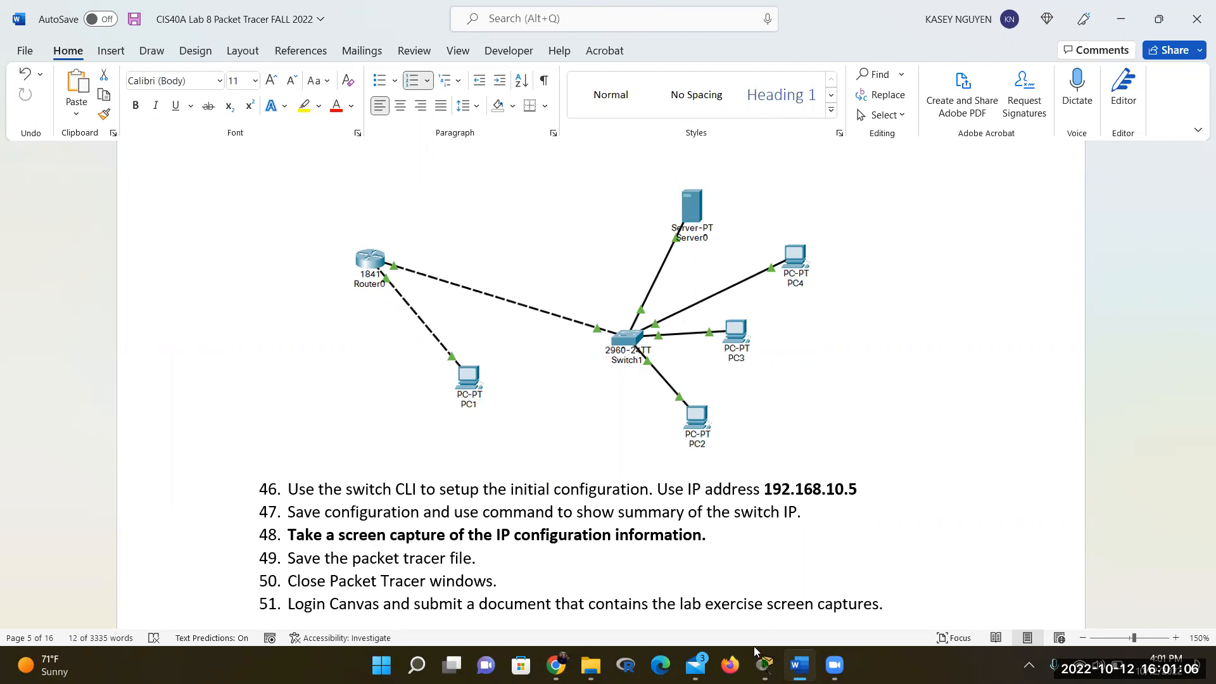
mouse_move(764, 666)
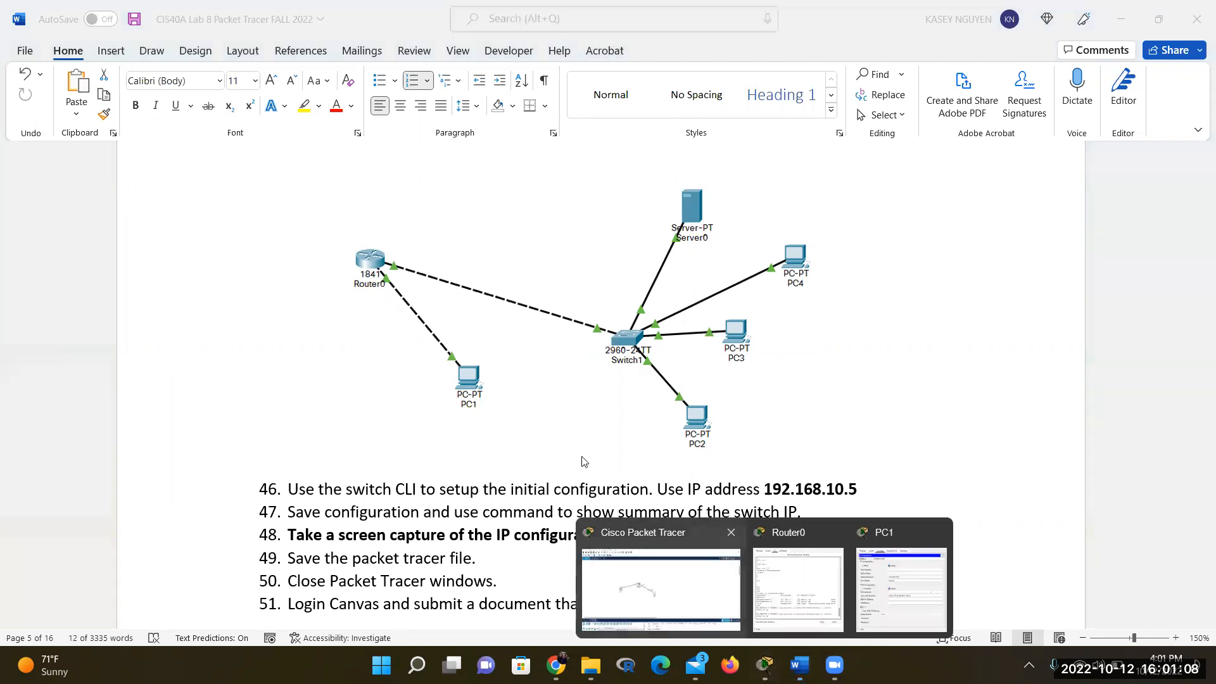
left_click(662, 589)
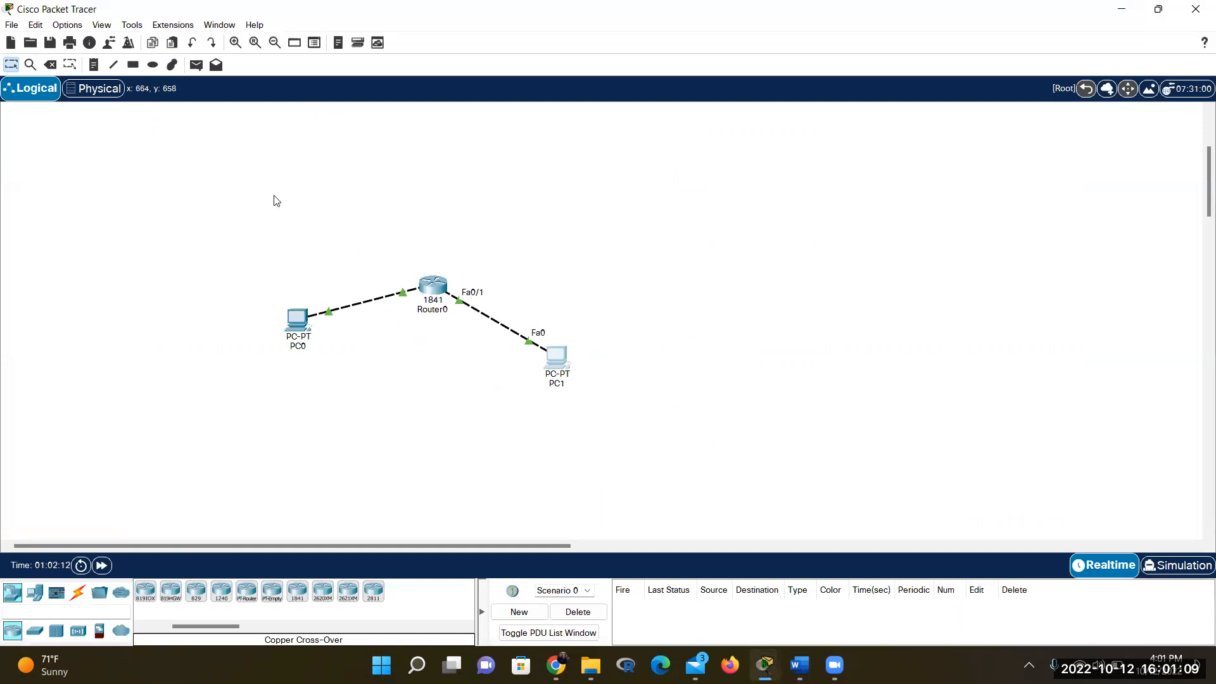
Start Save As for the topology and confirm the Cisco Packet Tracer 8.0.1 saves folder path
left_click(11, 26)
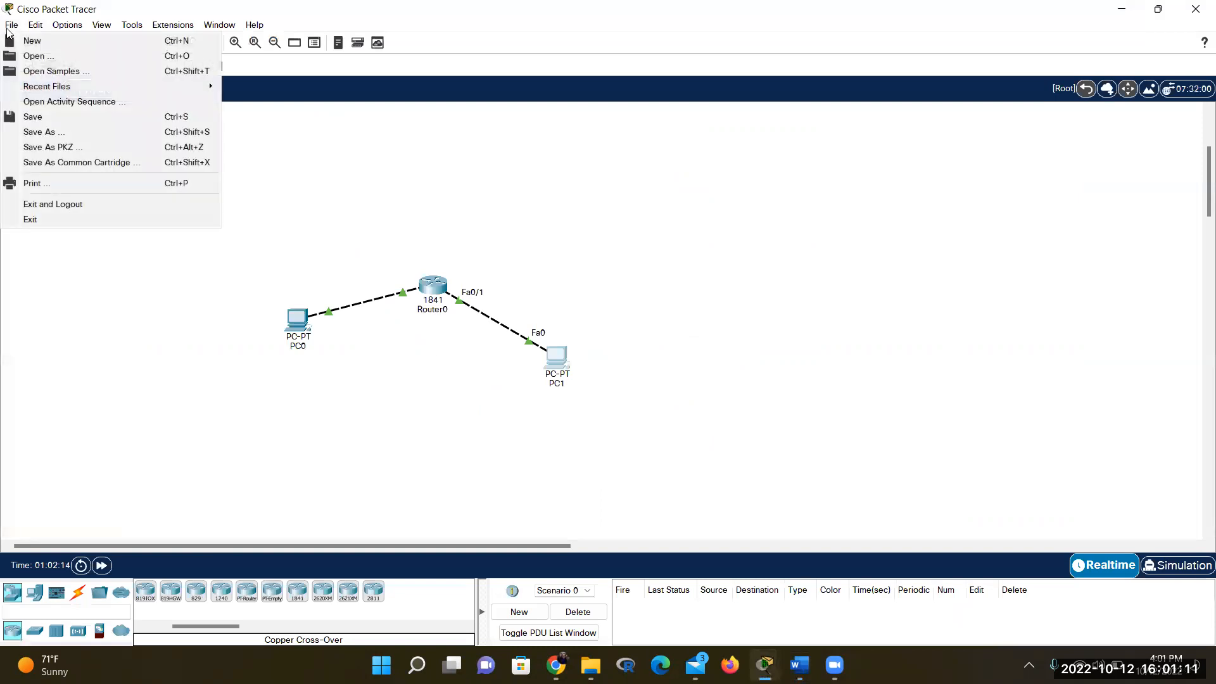
left_click(35, 121)
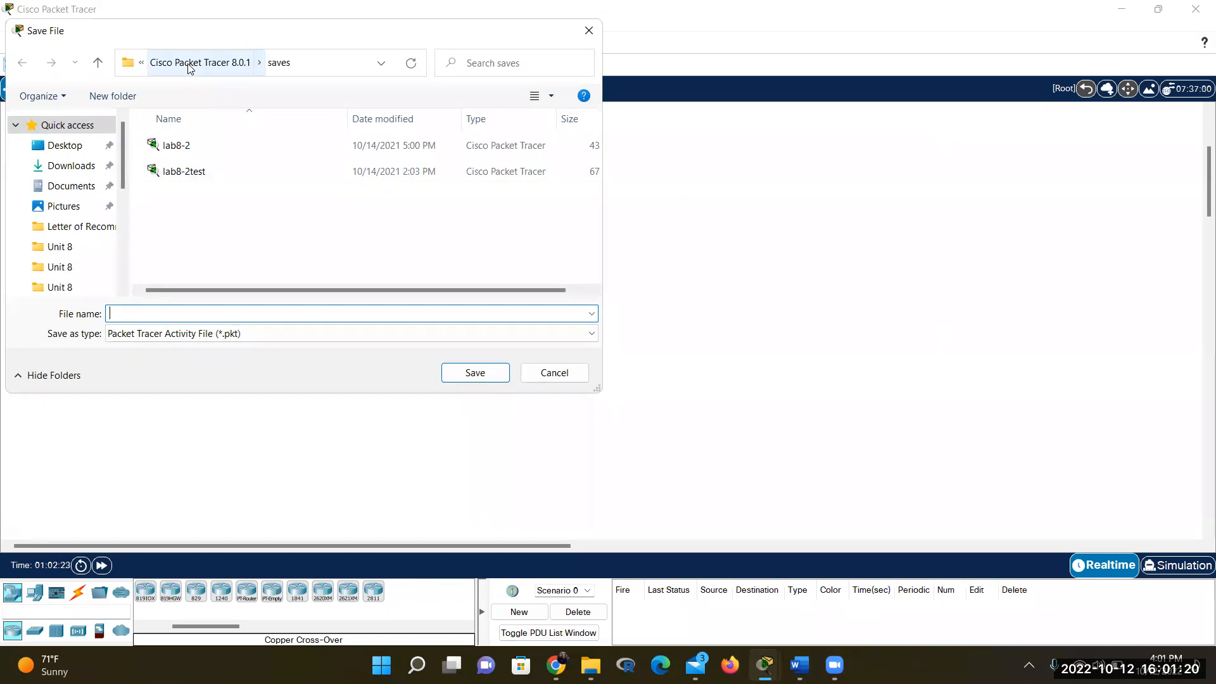
left_click(142, 62)
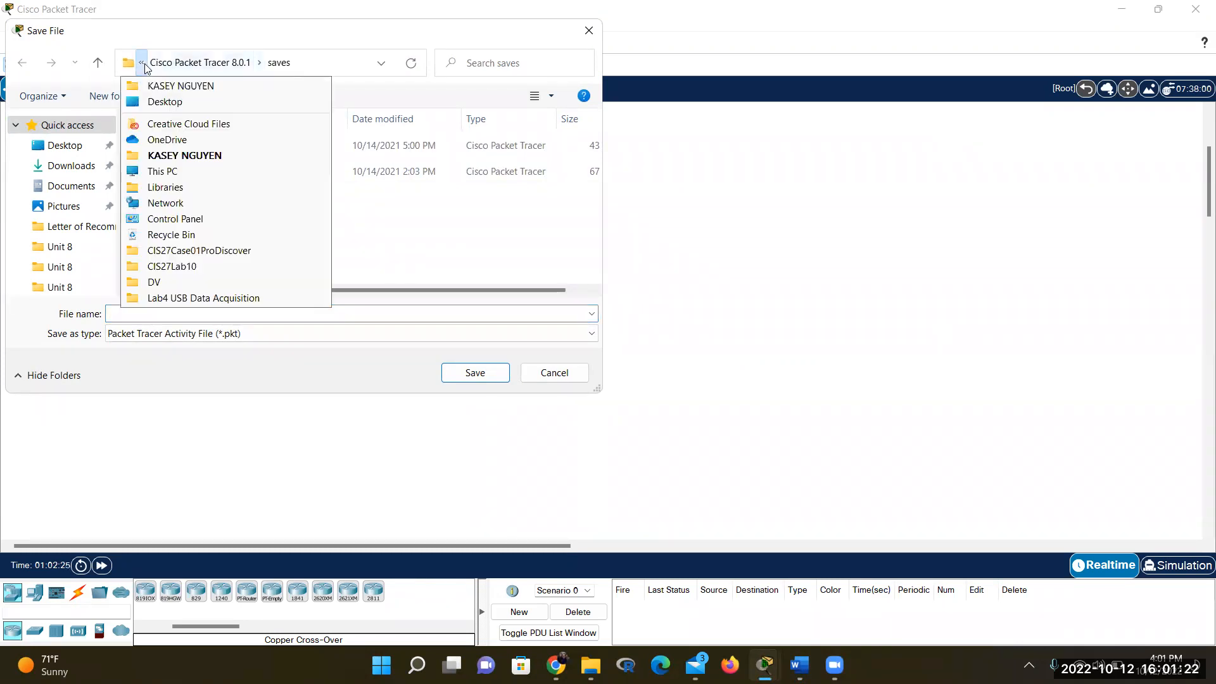
left_click(328, 192)
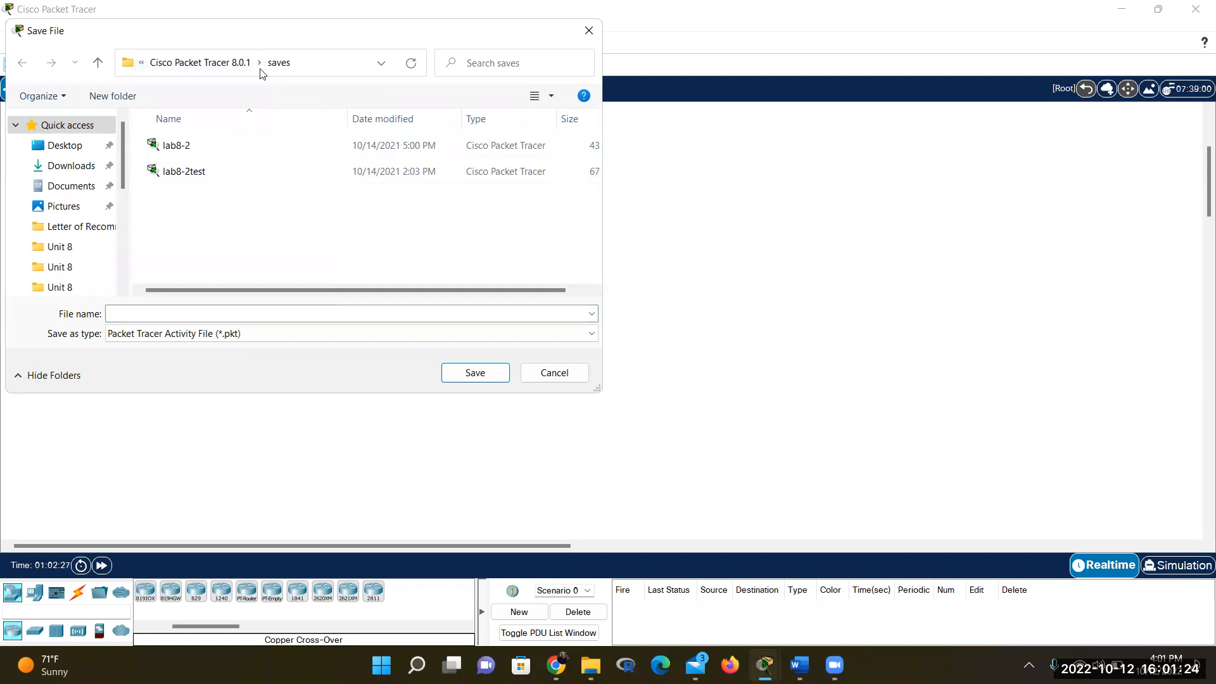
left_click(317, 63)
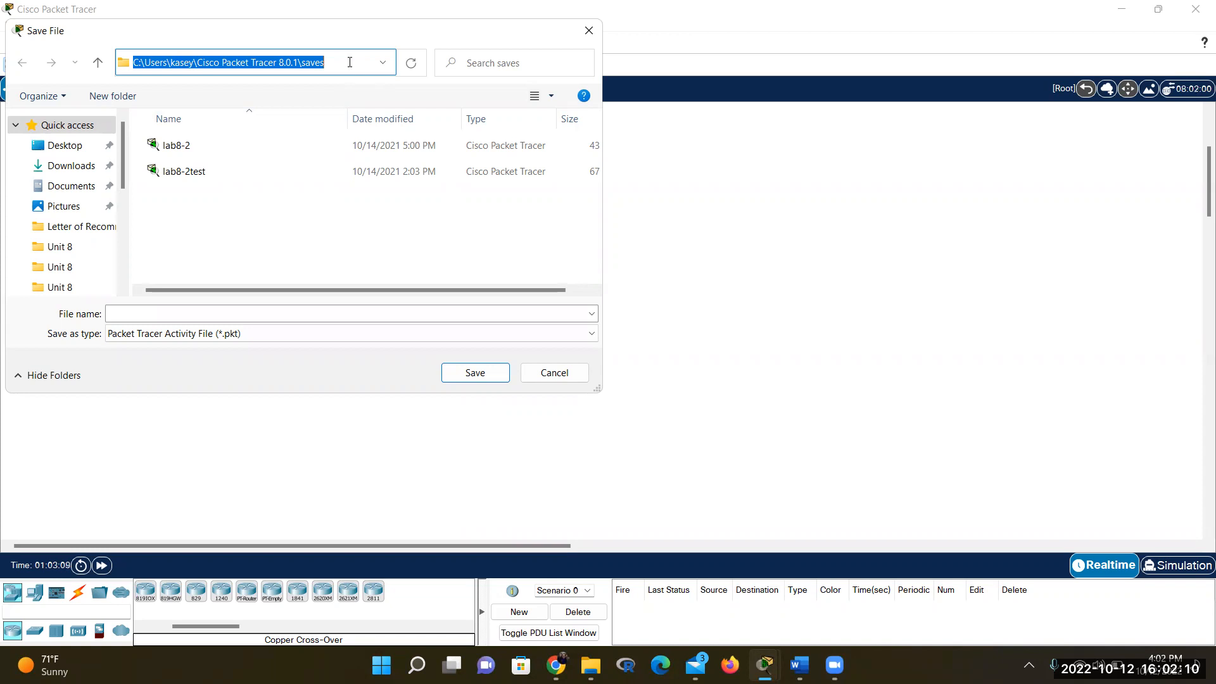
Save the topology as Lab8CIS40AFall22.pkt, then switch back to the Word lab document
left_click(250, 322)
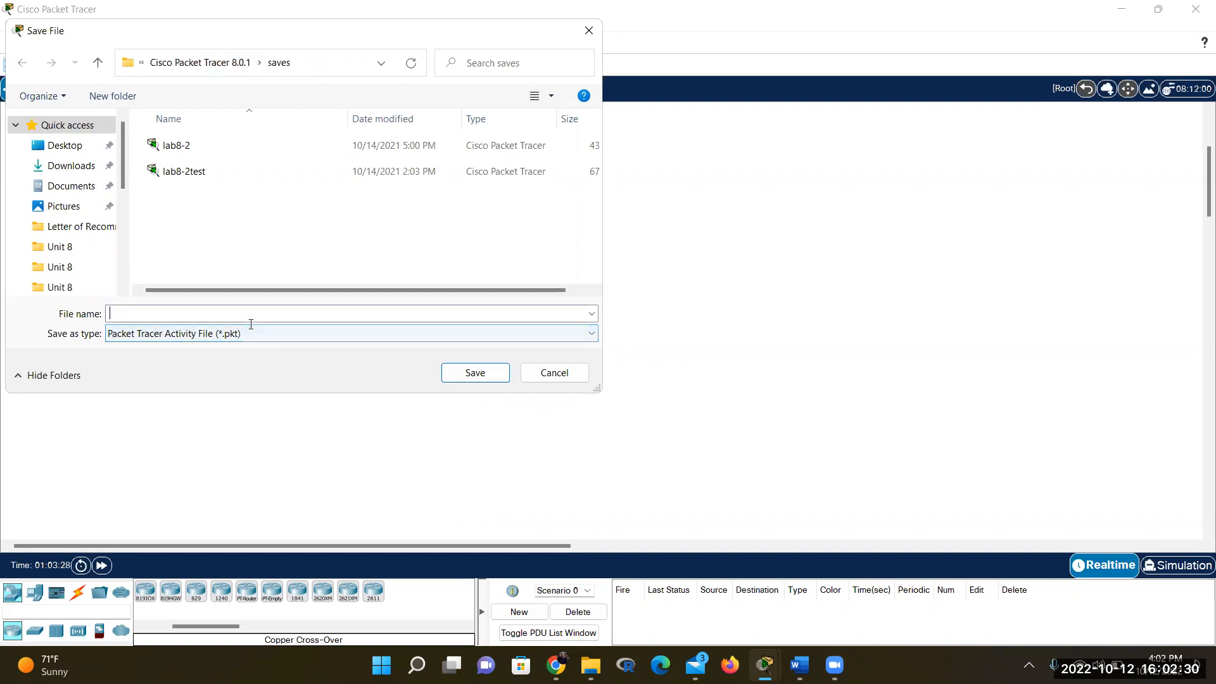
type("L")
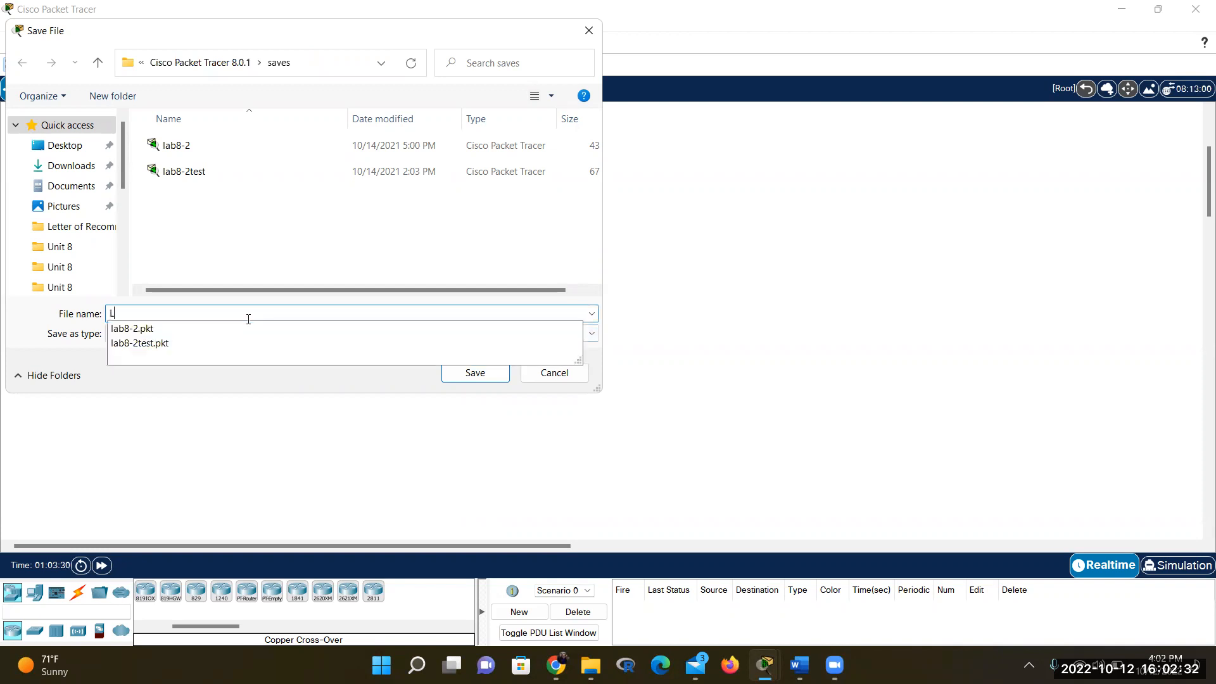
type("ab8CIS40AFall22")
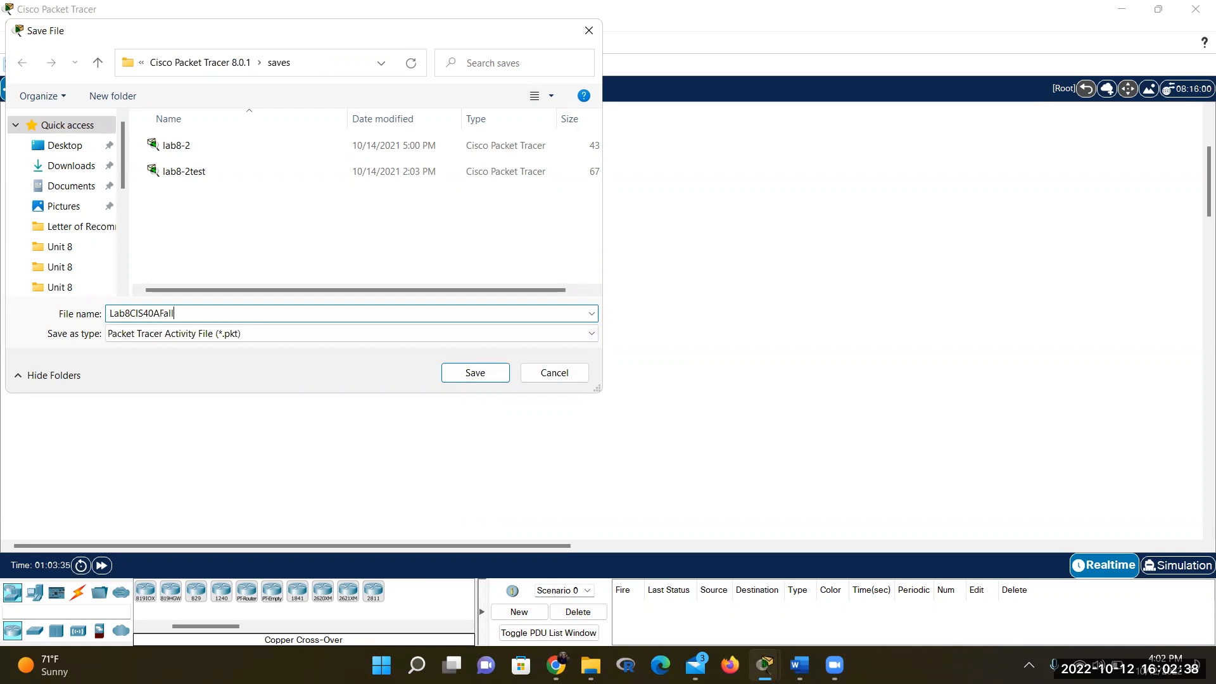
key("Return")
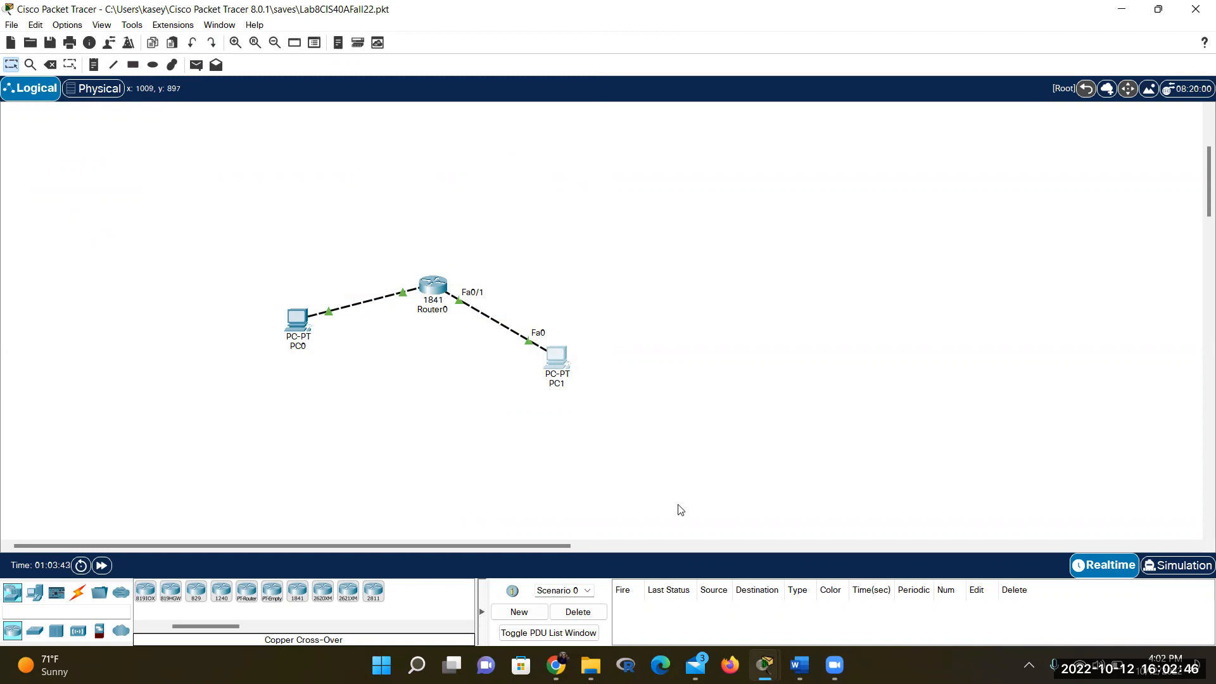
left_click(799, 665)
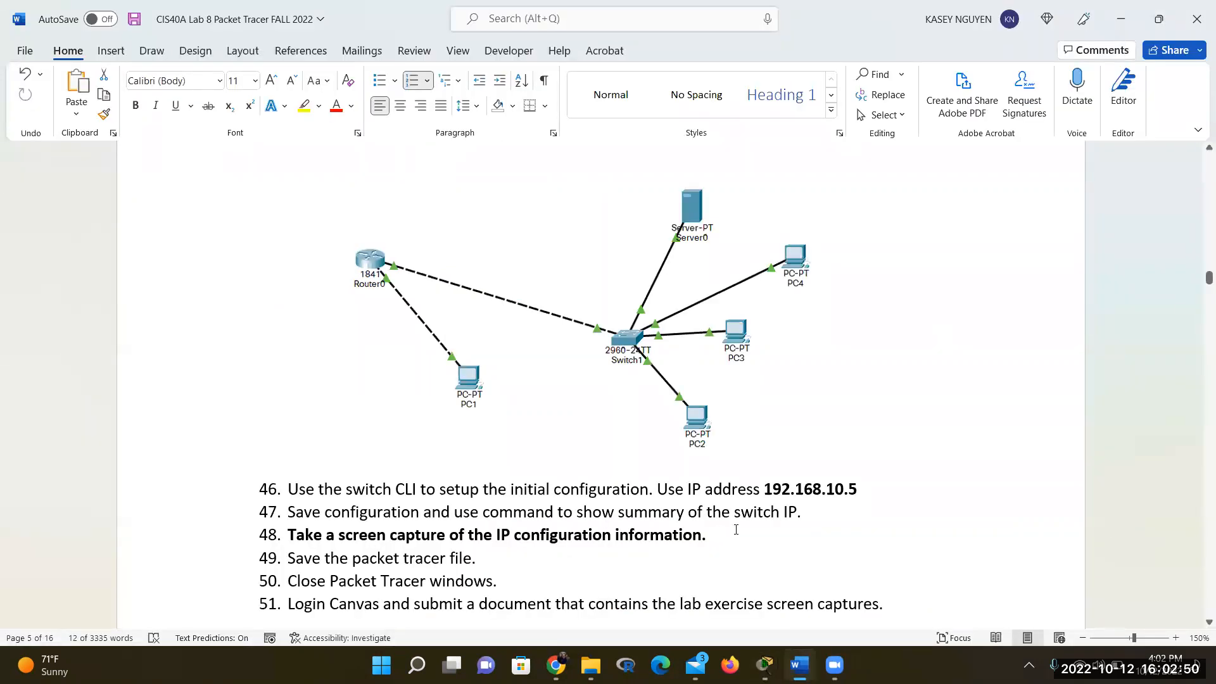
Scroll past Part D and the Address Table, then back up to page 3's router steps 11–26
scroll(748, 538, "down", 8)
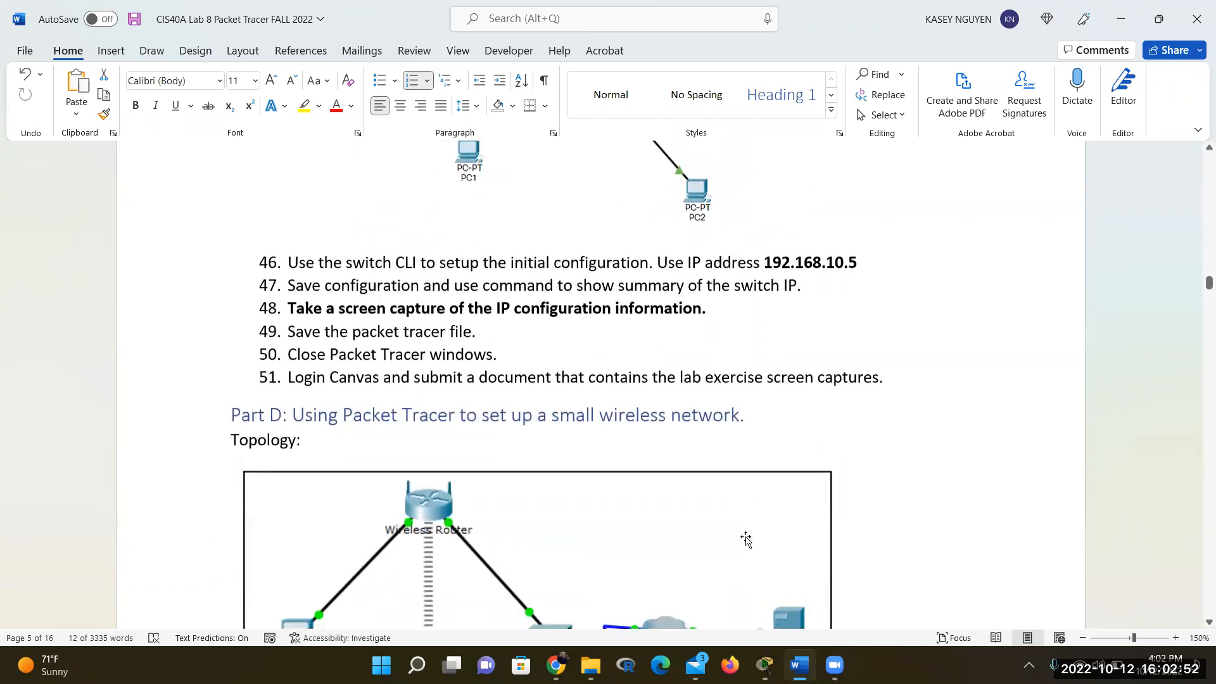
scroll(747, 537, "up", 9)
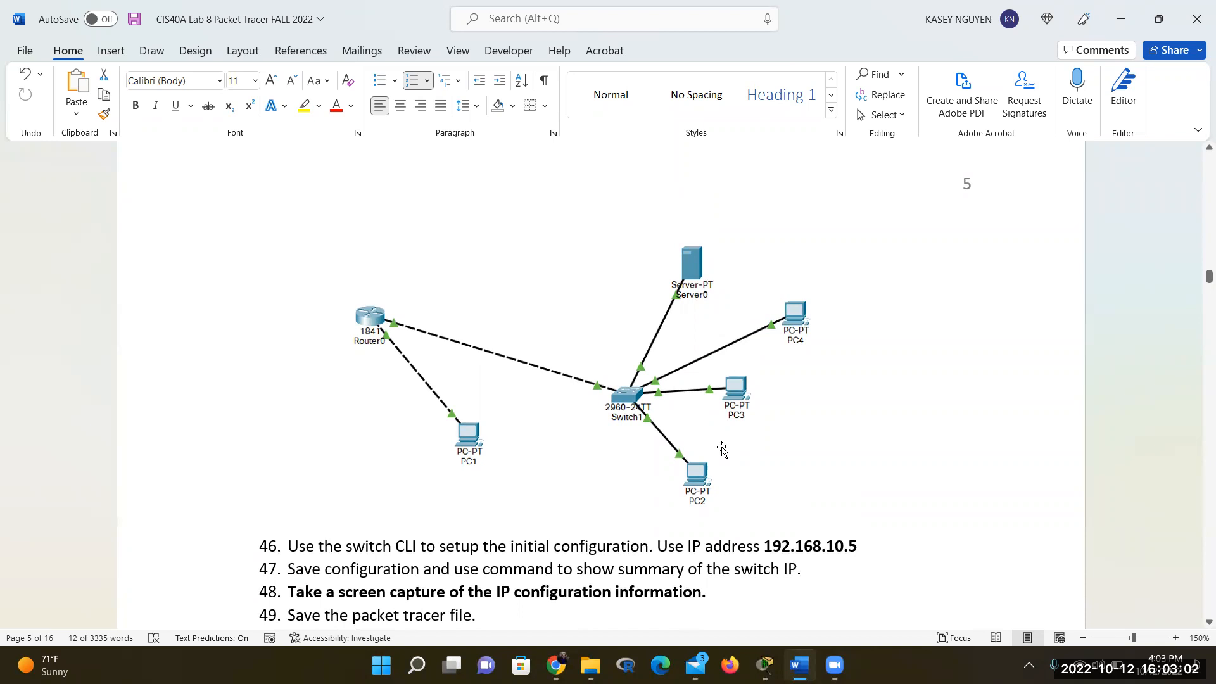
scroll(722, 450, "down", 5)
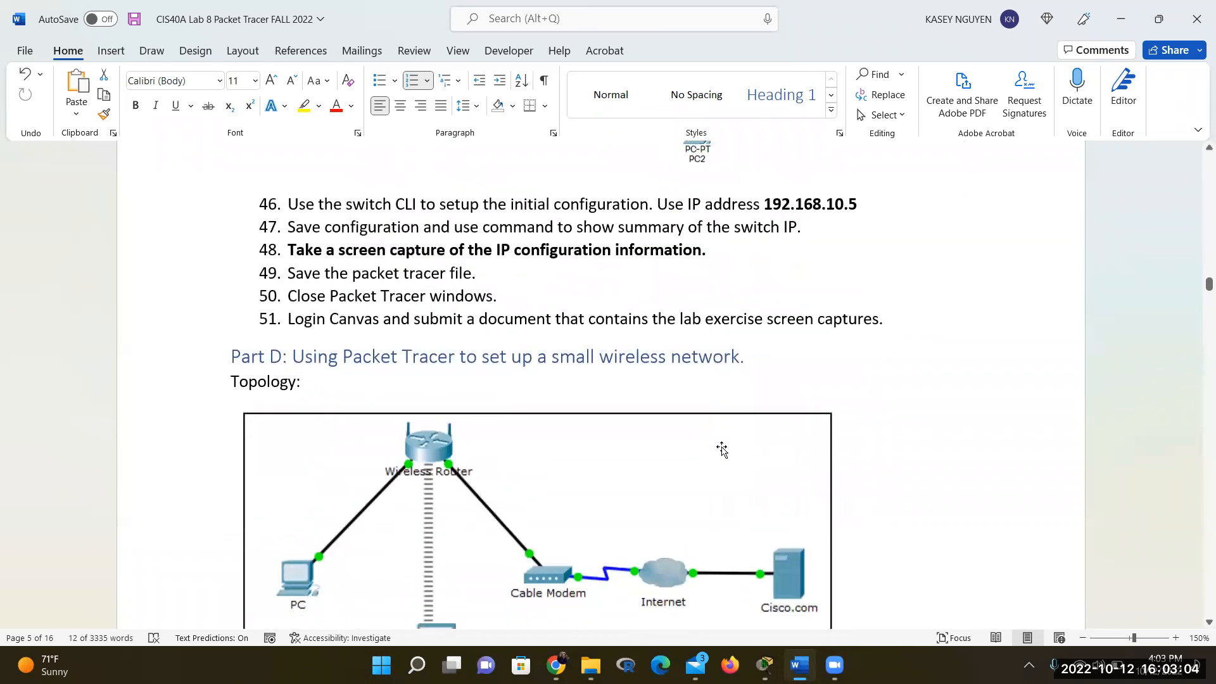
scroll(722, 450, "down", 2)
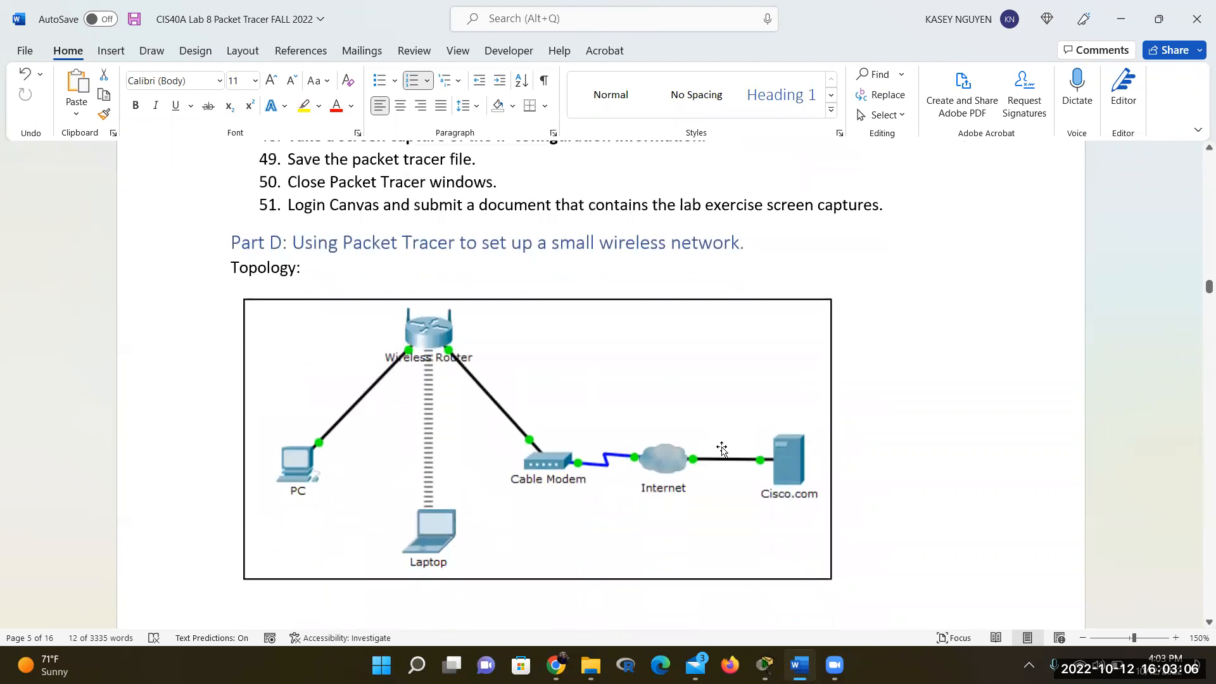
scroll(722, 450, "down", 4)
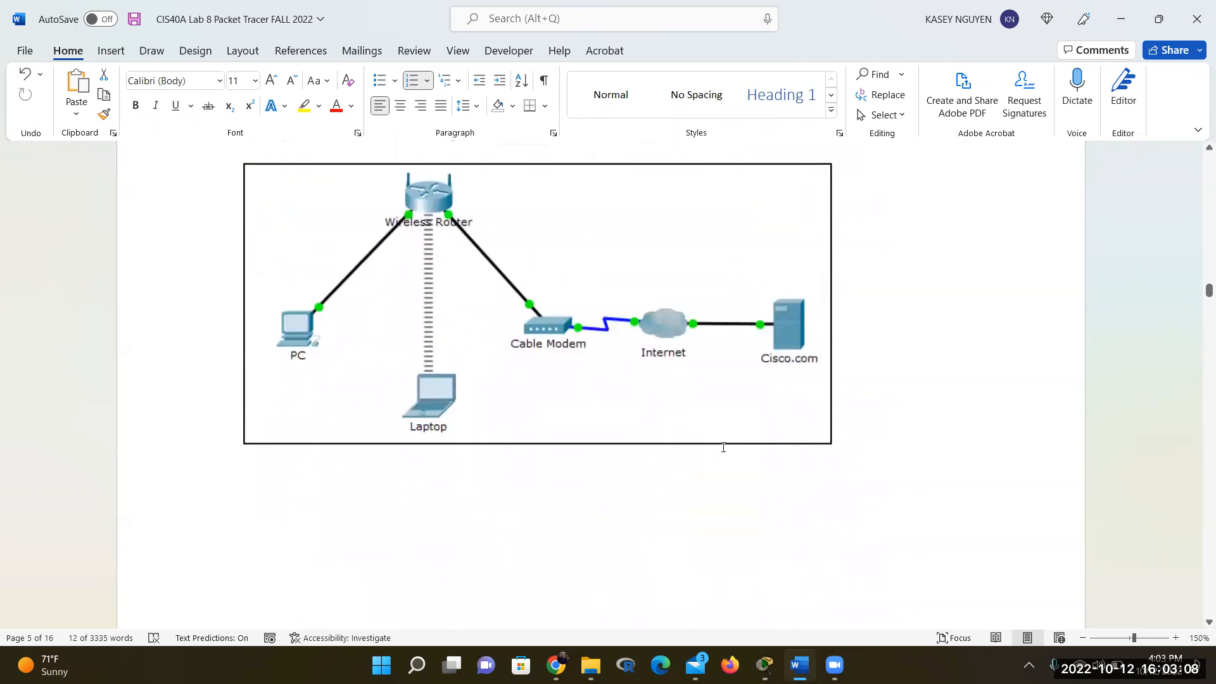
scroll(724, 448, "down", 8)
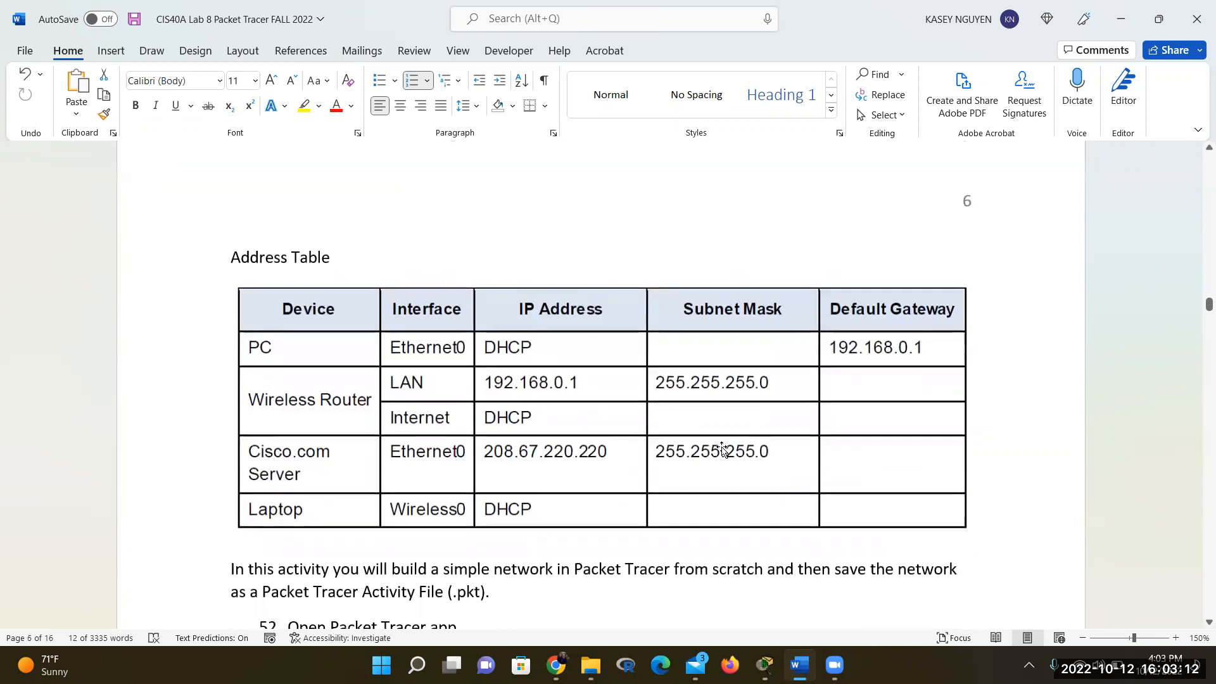
scroll(722, 450, "up", 8)
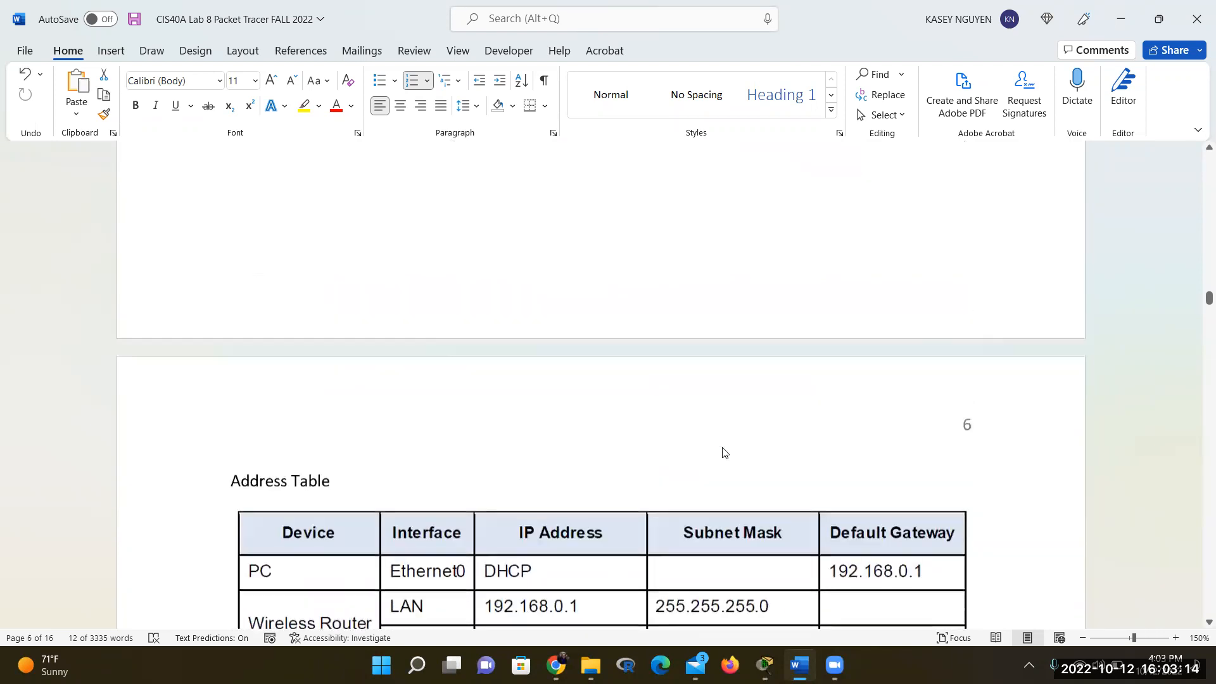
scroll(722, 450, "up", 7)
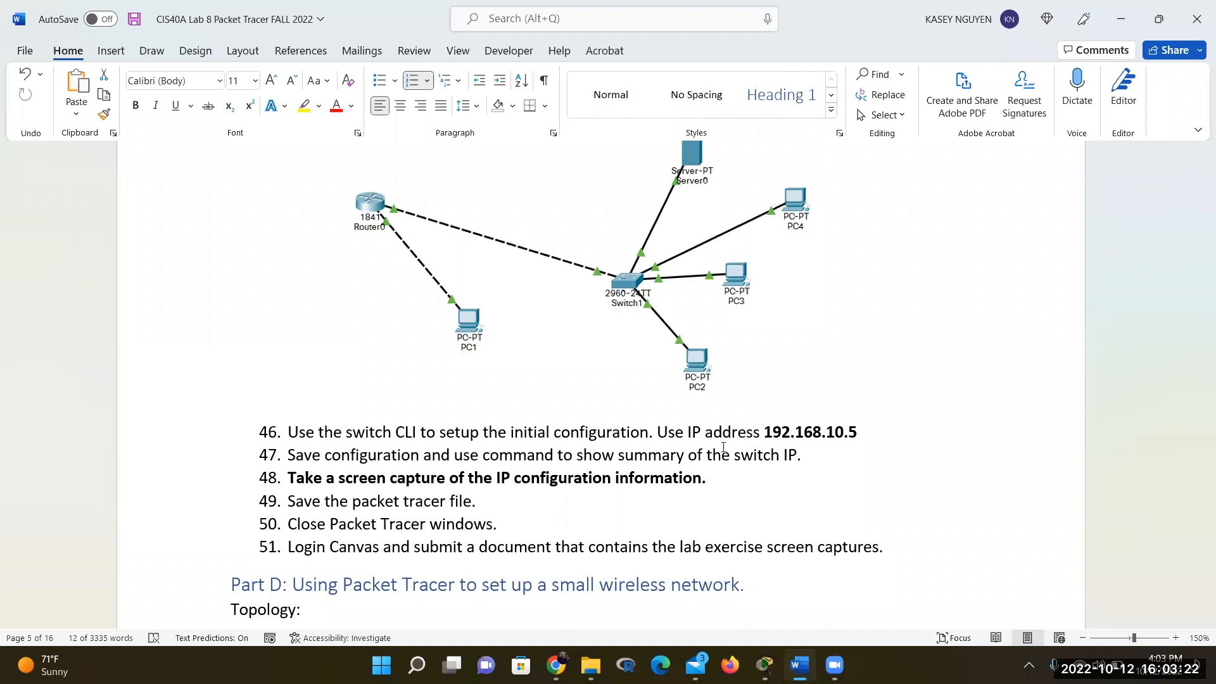
scroll(724, 447, "up", 10)
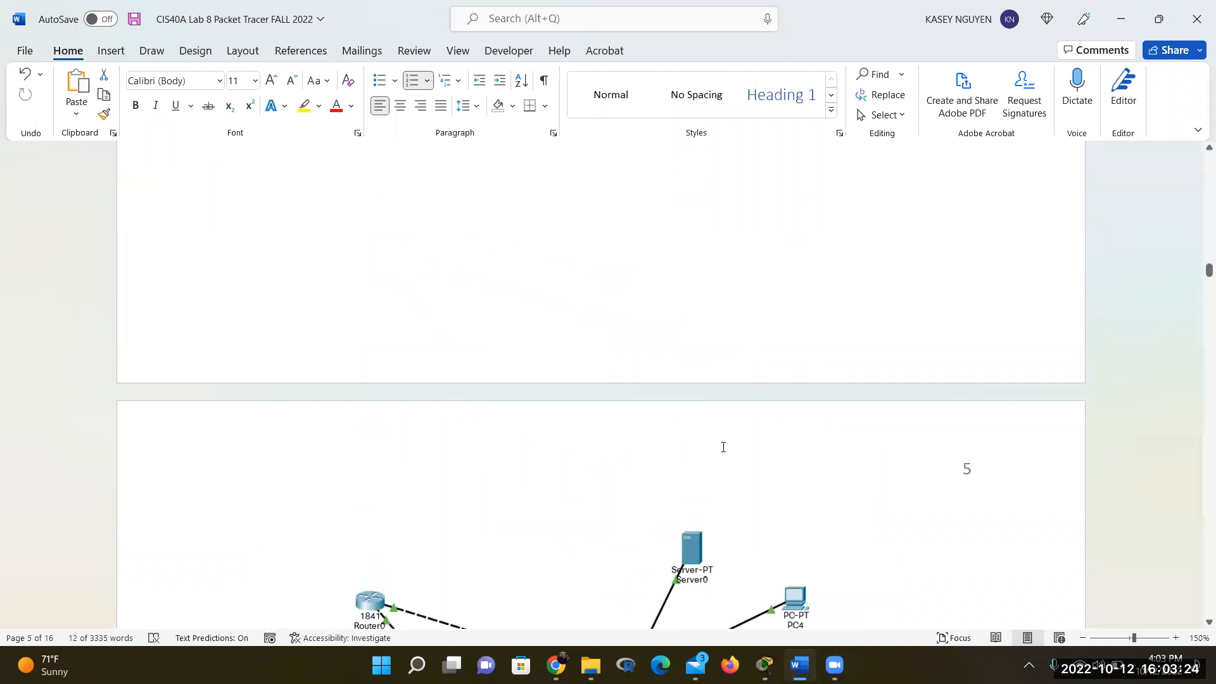
scroll(723, 447, "up", 10)
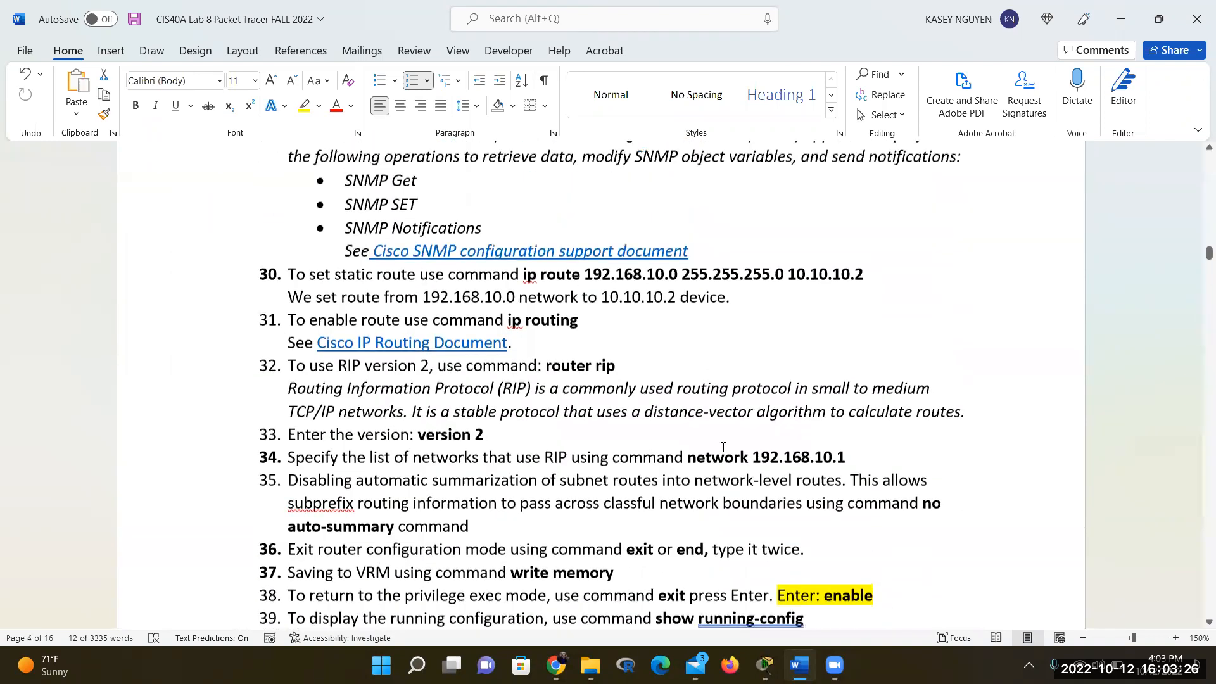
scroll(723, 447, "up", 4)
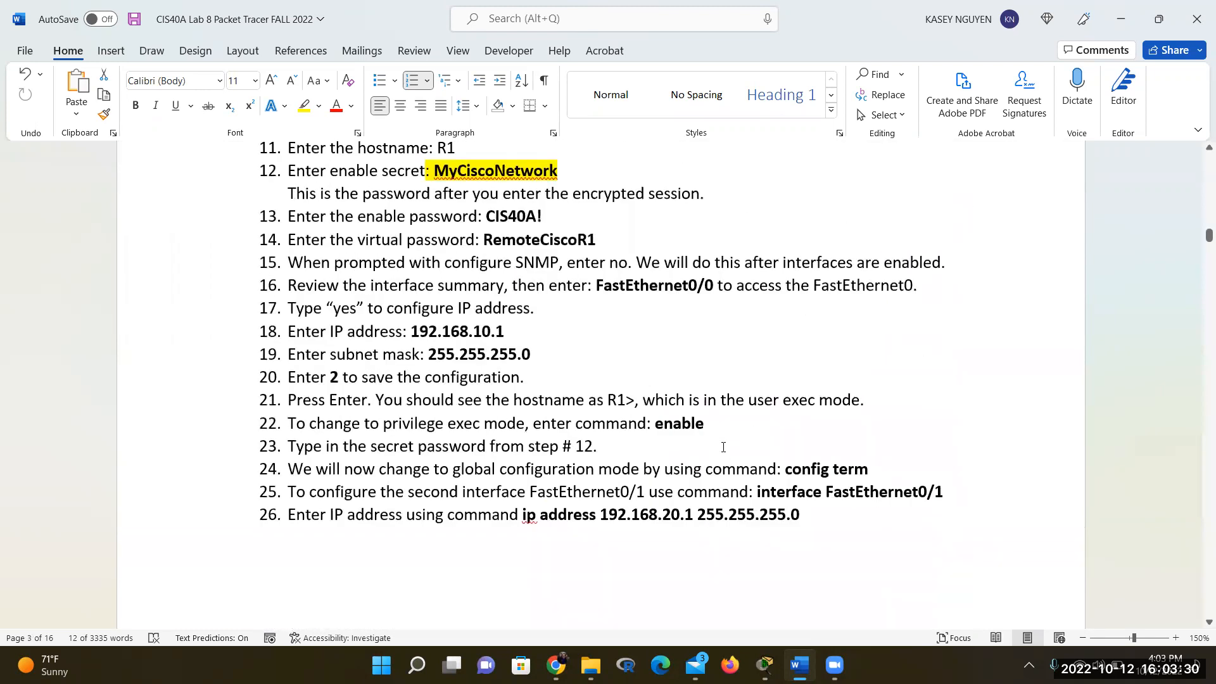
Highlight lab steps 25–26 on page 3 to review them, then deselect
left_click(289, 286)
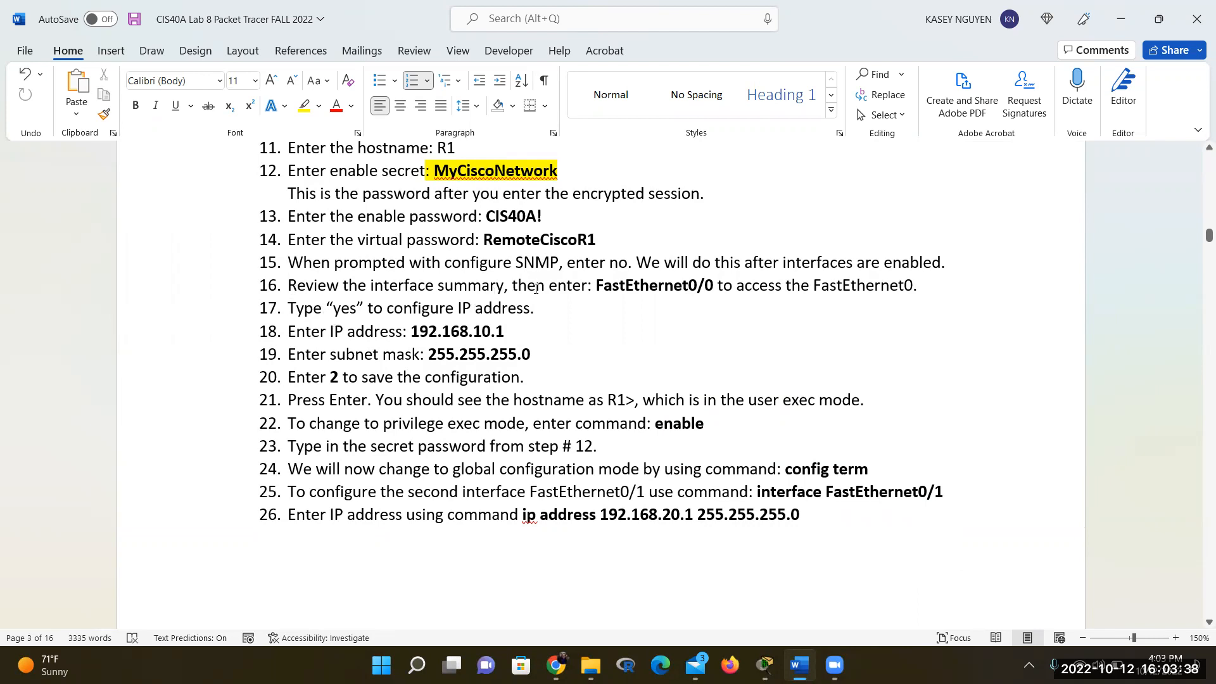
scroll(456, 331, "down", 1)
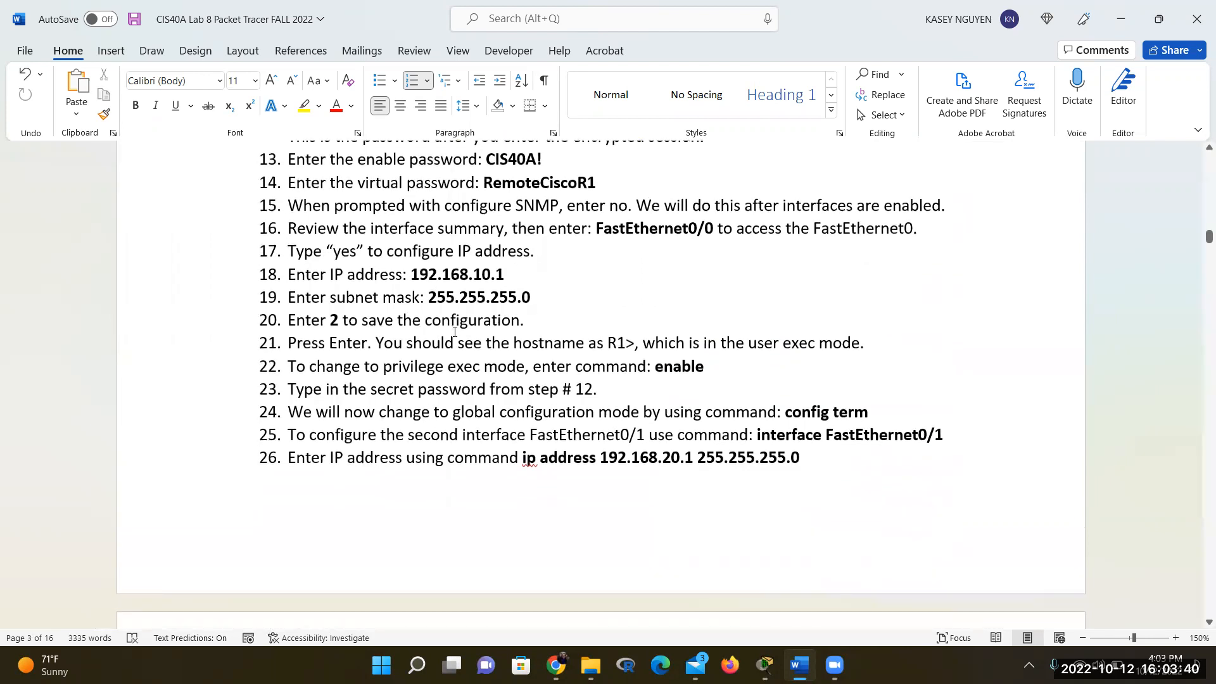
scroll(454, 331, "down", 5)
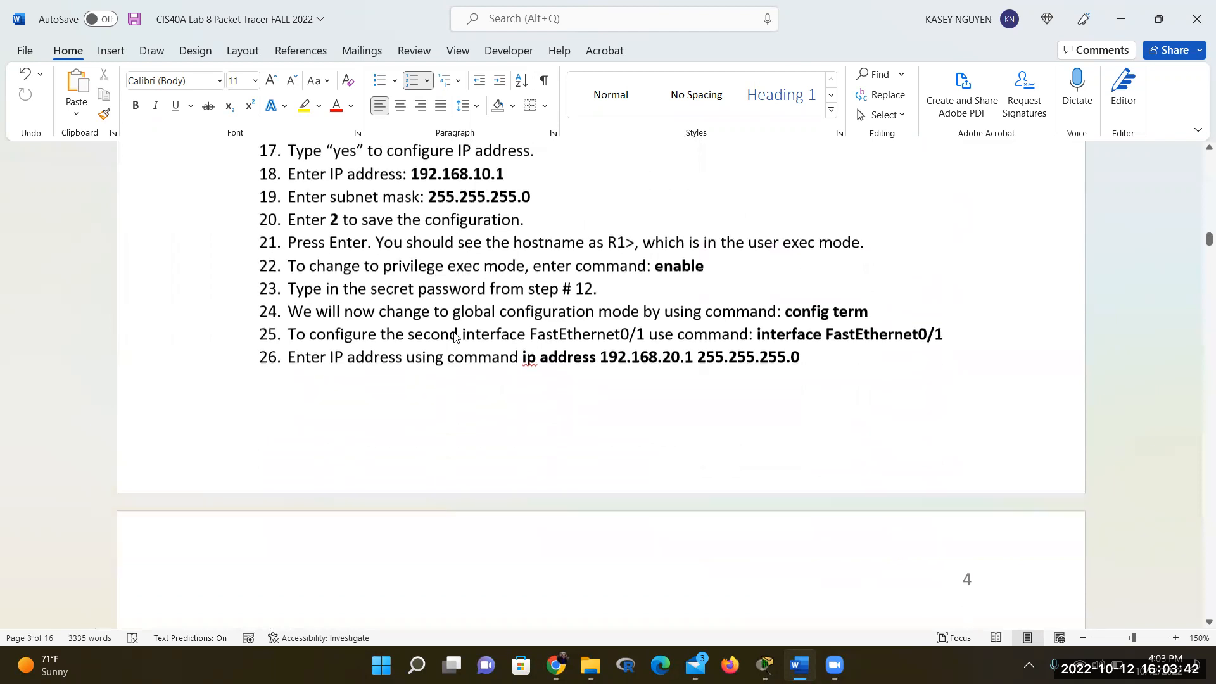
scroll(455, 331, "up", 1)
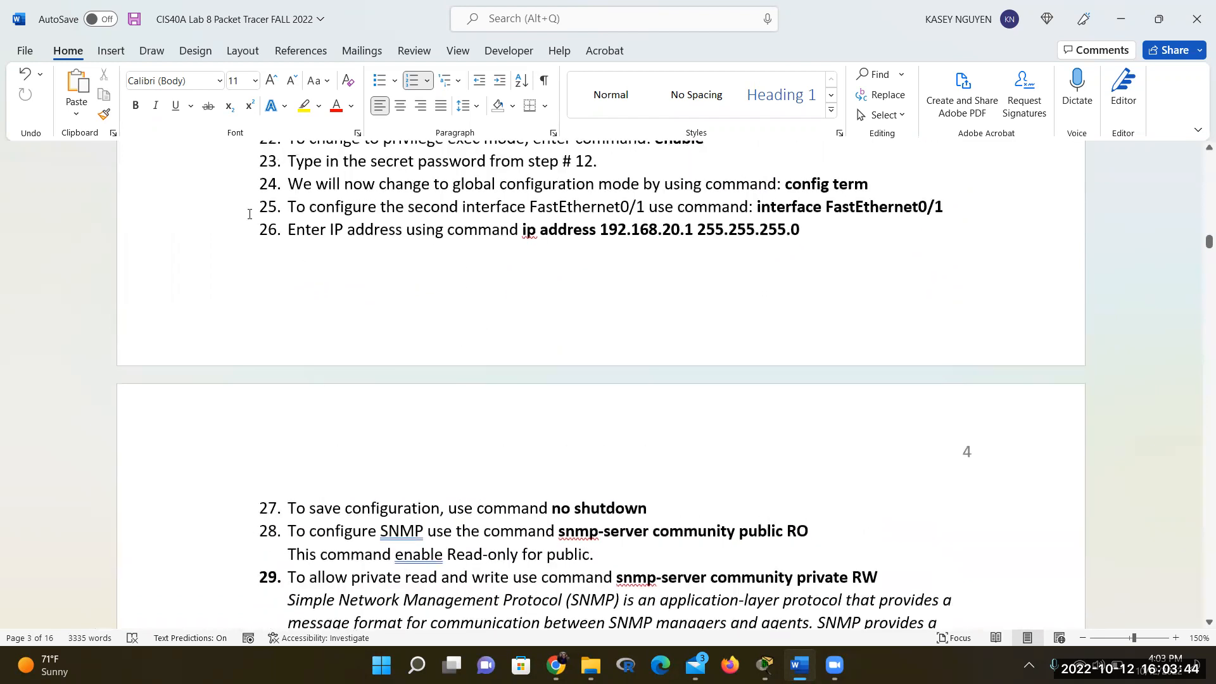
left_click_drag(251, 213, 850, 239)
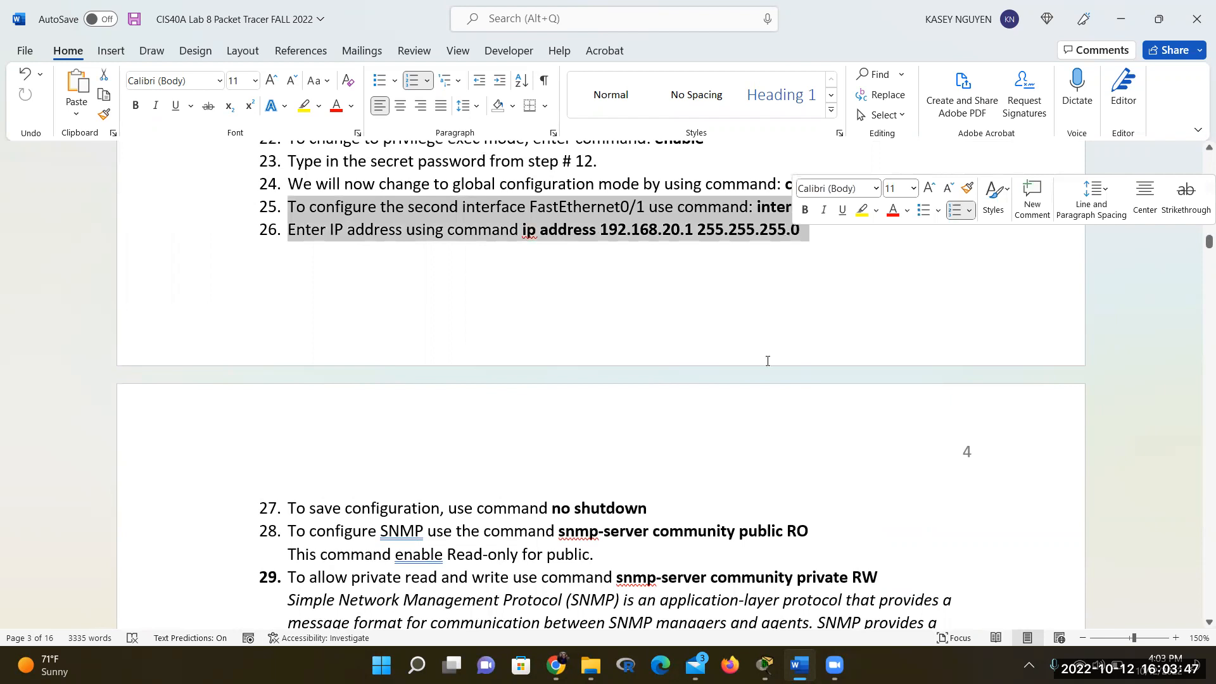
left_click(664, 507)
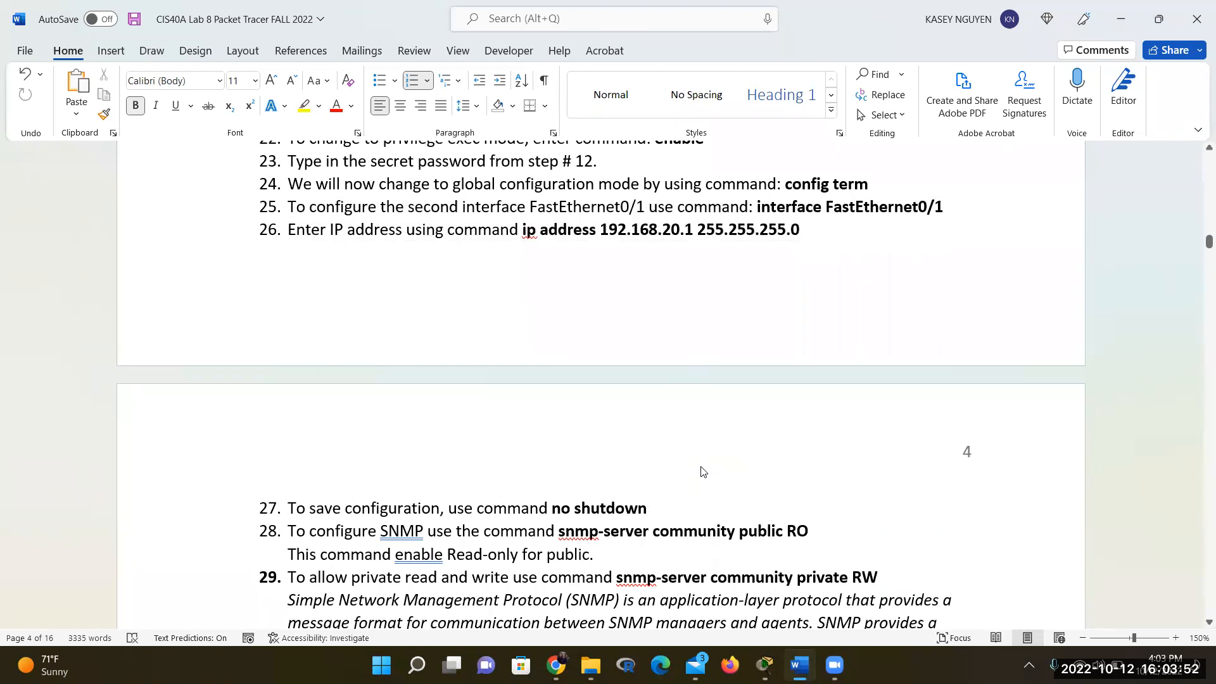
Scroll down to page 5's Router0–Switch1 diagram and step 46's switch CLI instructions
scroll(701, 472, "down", 5)
scroll(702, 468, "down", 5)
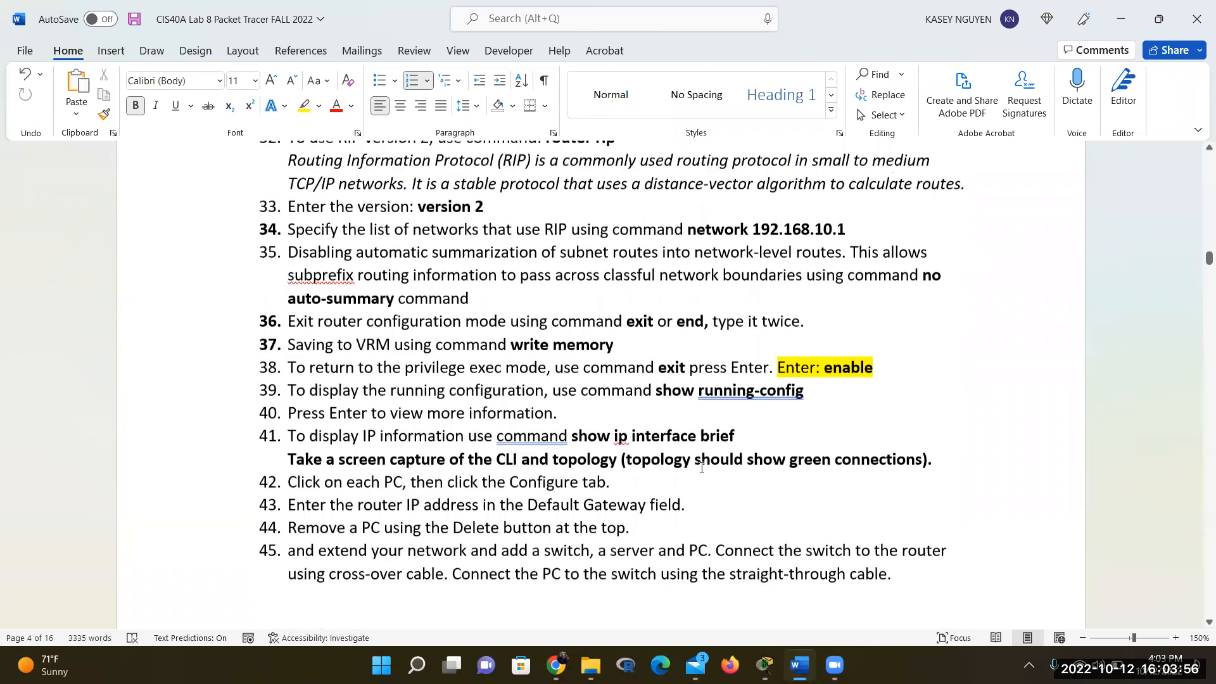
scroll(702, 467, "up", 2)
scroll(701, 467, "down", 9)
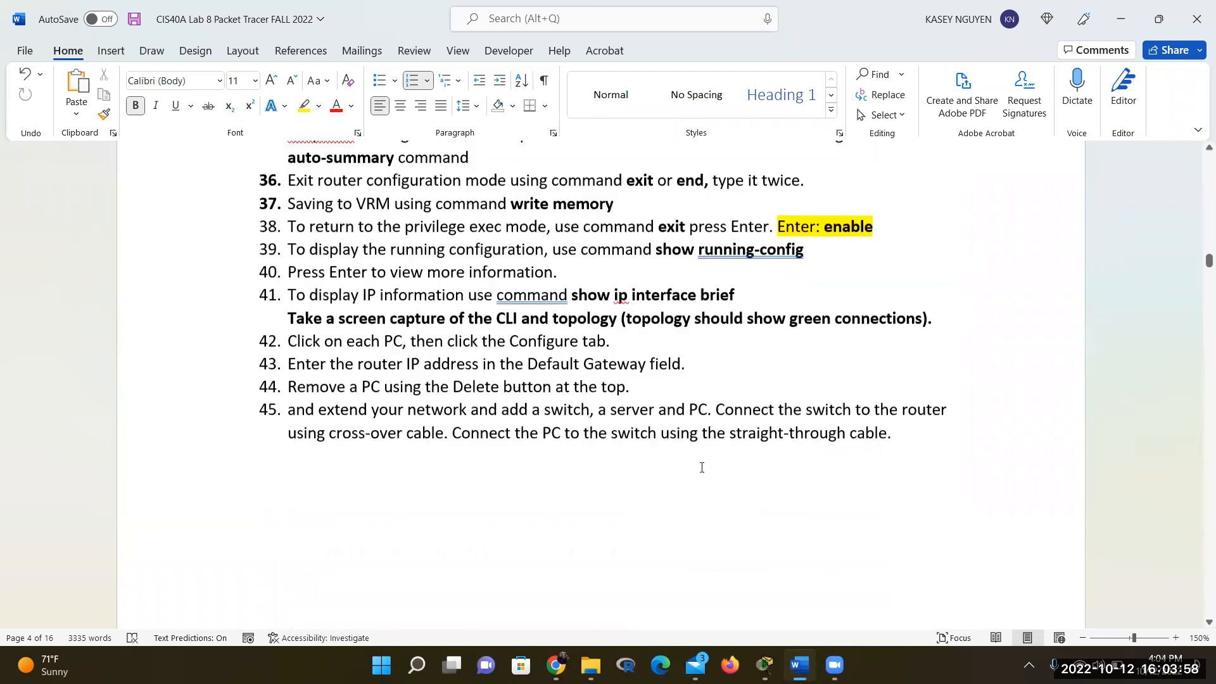
scroll(701, 469, "down", 5)
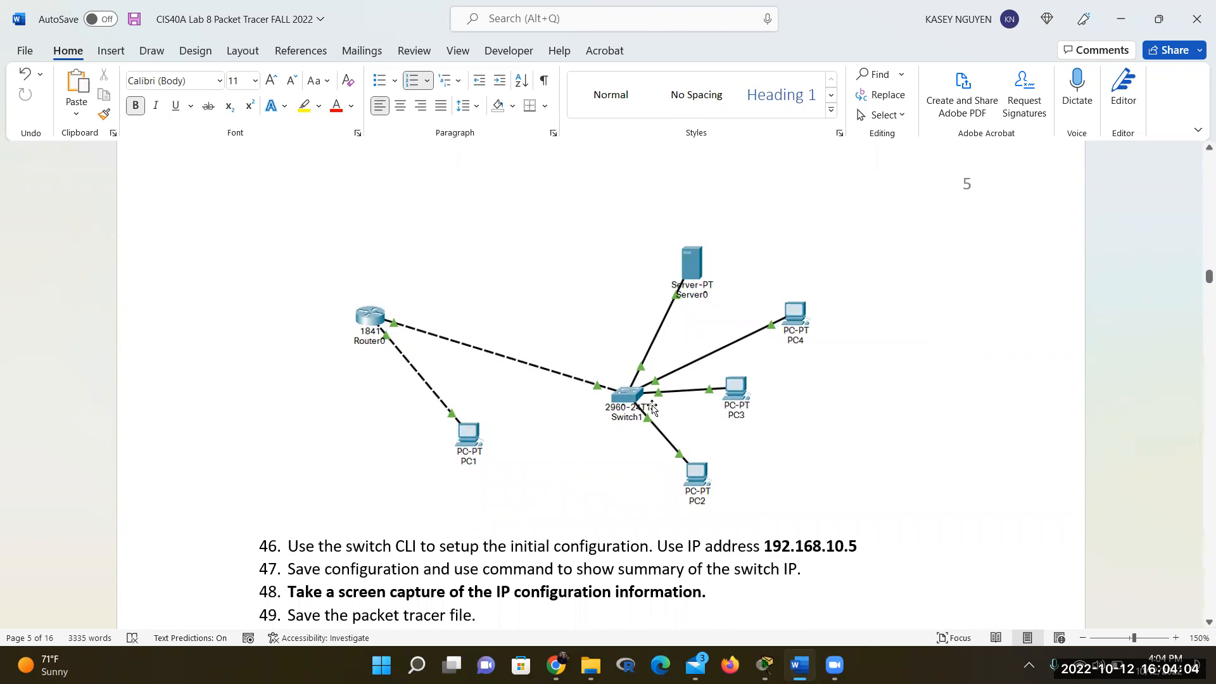
scroll(653, 408, "down", 3)
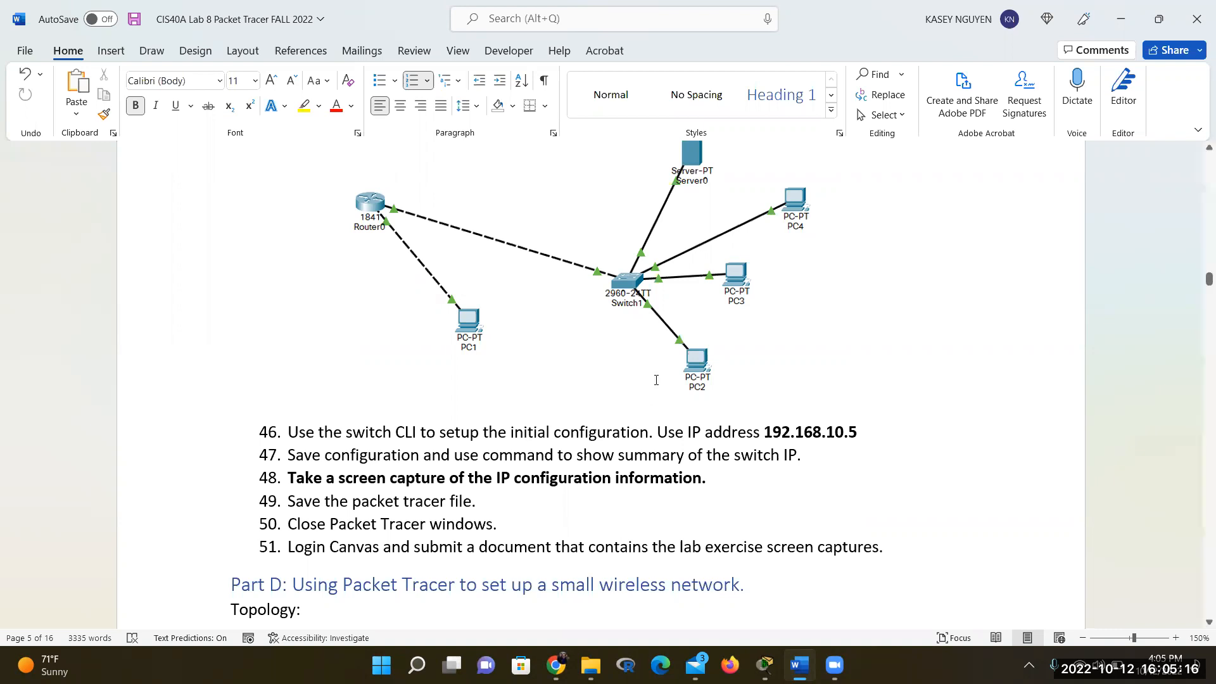
Review page 4 steps 33–45, then bring Packet Tracer's main window to the front
scroll(656, 445, "up", 1)
scroll(657, 445, "up", 12)
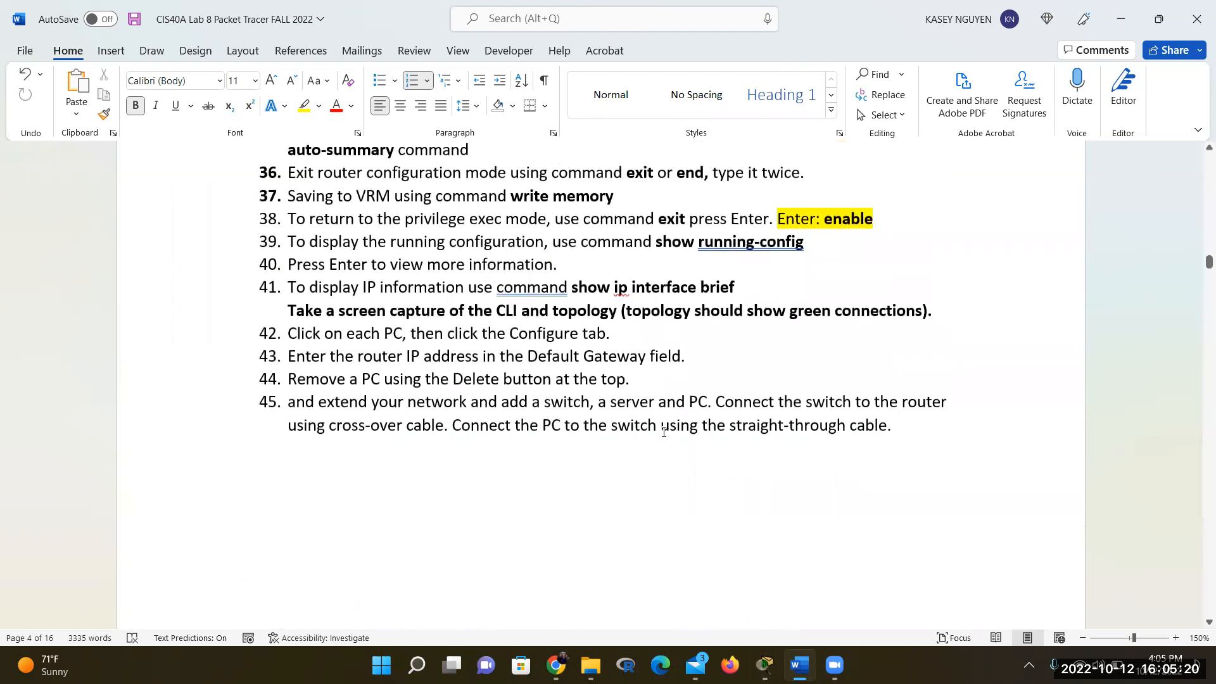
scroll(664, 431, "up", 1)
scroll(664, 432, "up", 1)
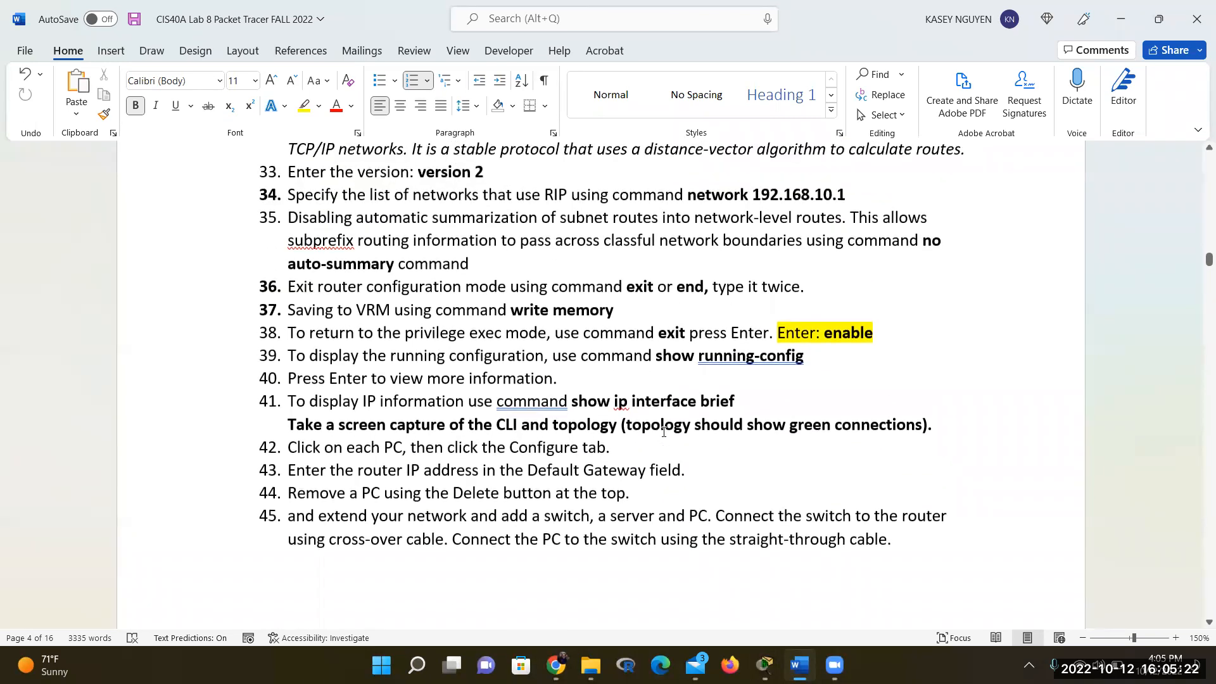
scroll(664, 431, "down", 2)
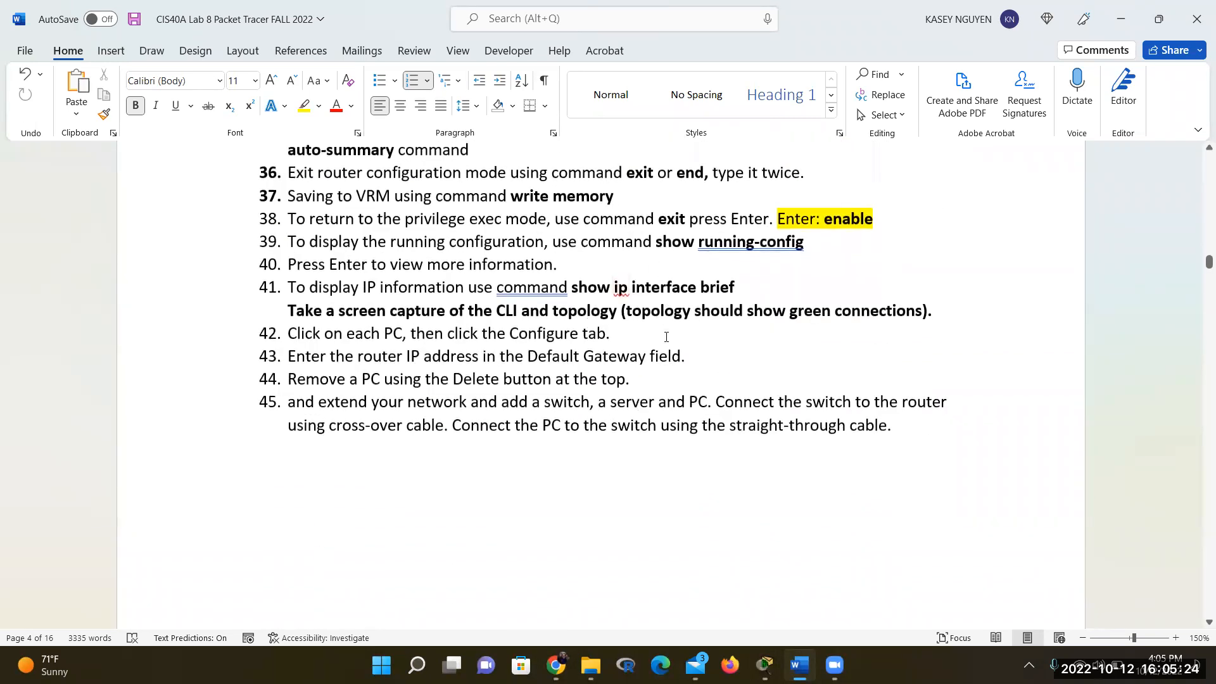
scroll(670, 373, "down", 2)
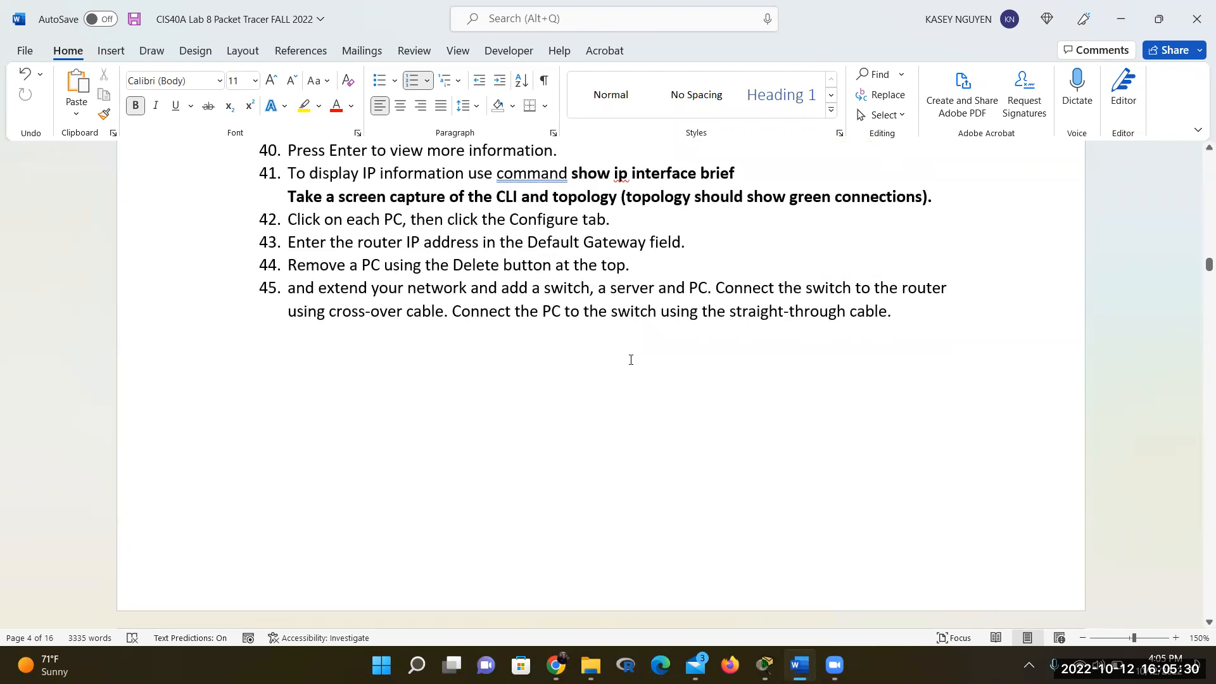
scroll(631, 360, "down", 2)
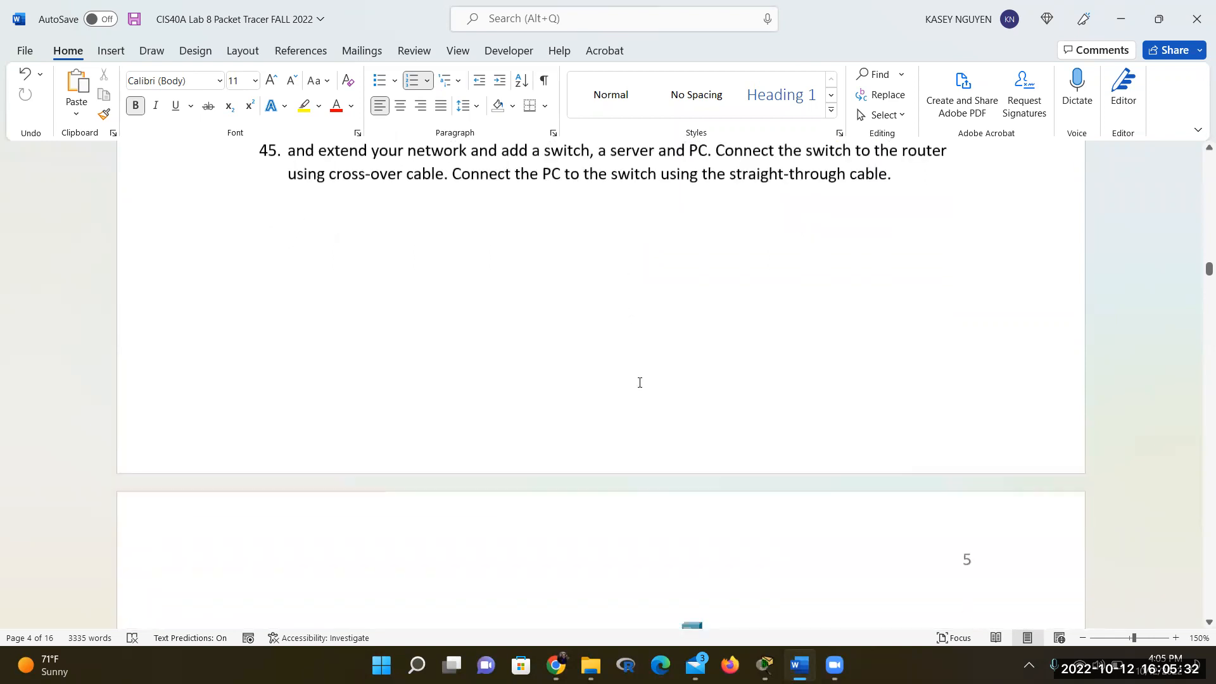
mouse_move(765, 664)
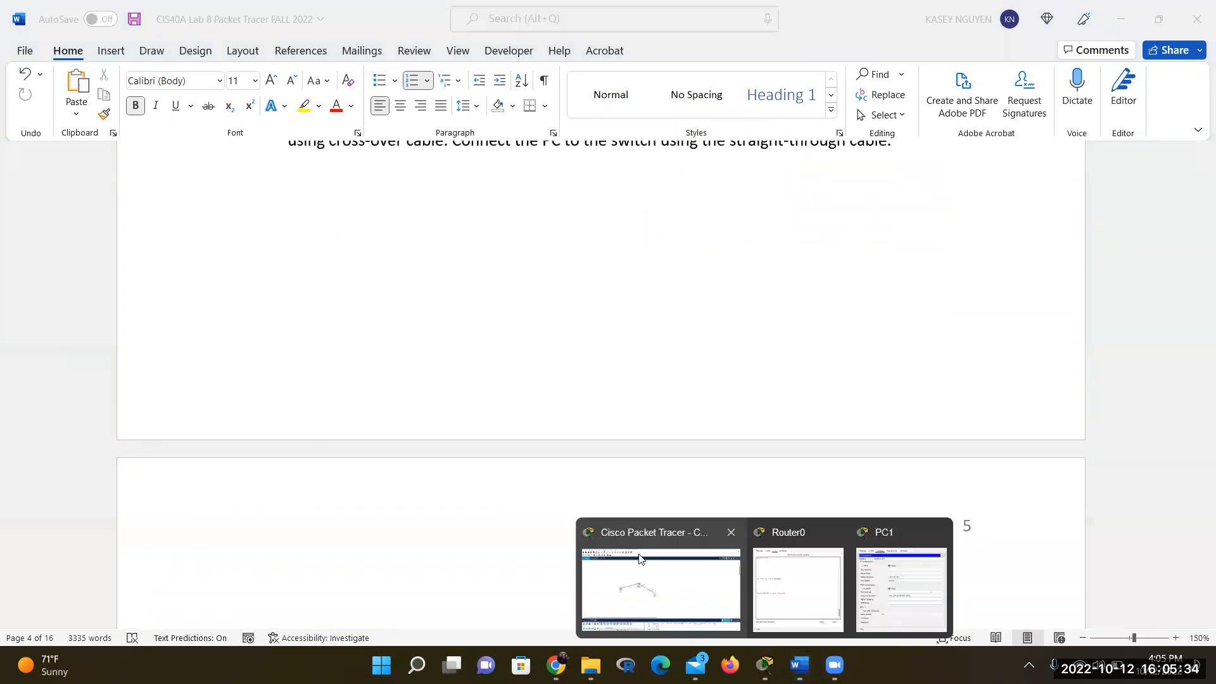
left_click(689, 590)
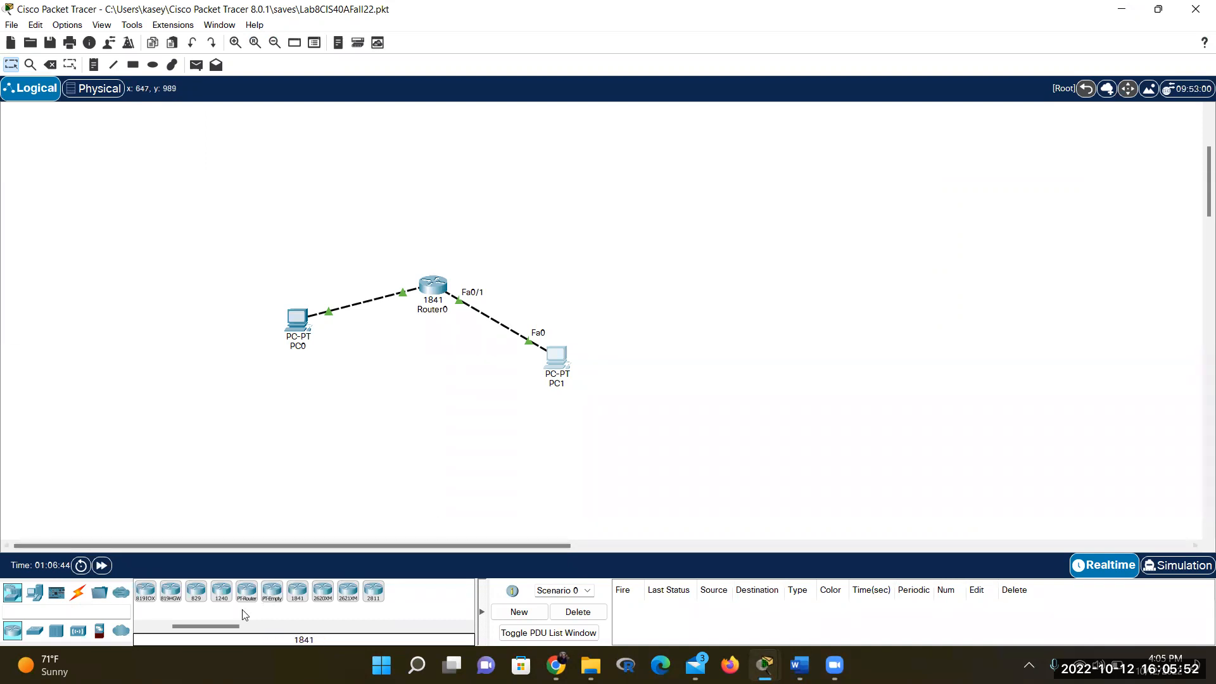
Scroll the router device list, then bring the Word lab document back to the front
left_click_drag(183, 628, 169, 628)
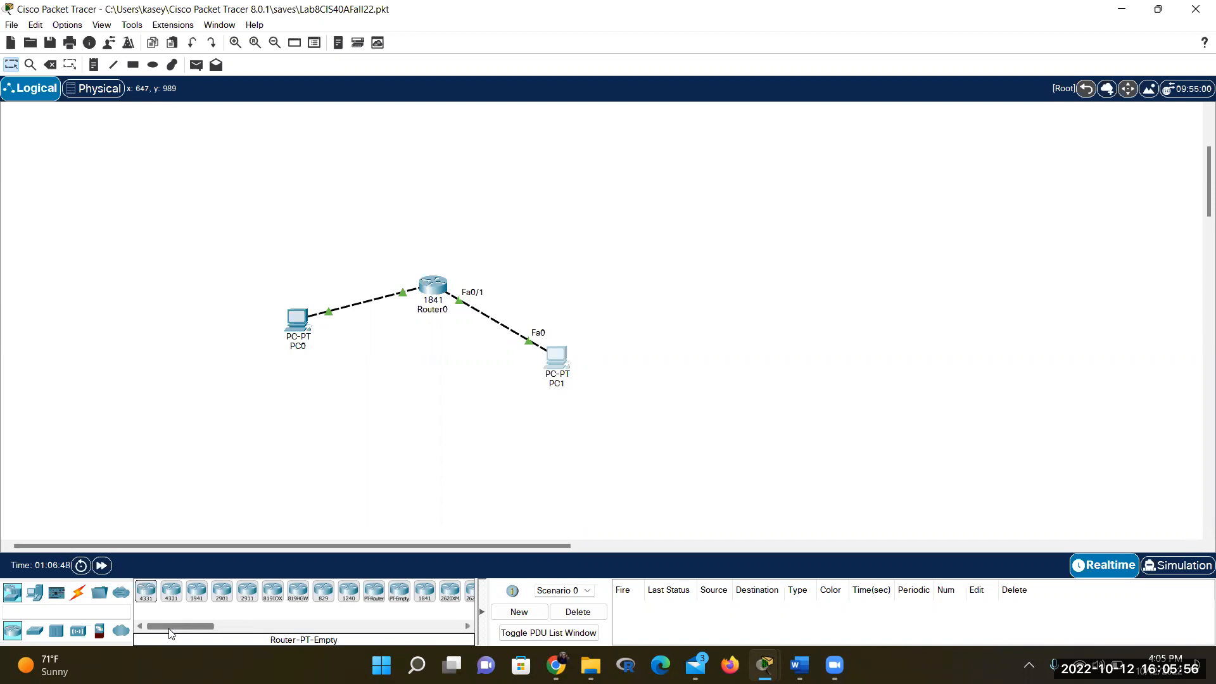
left_click_drag(170, 629, 198, 638)
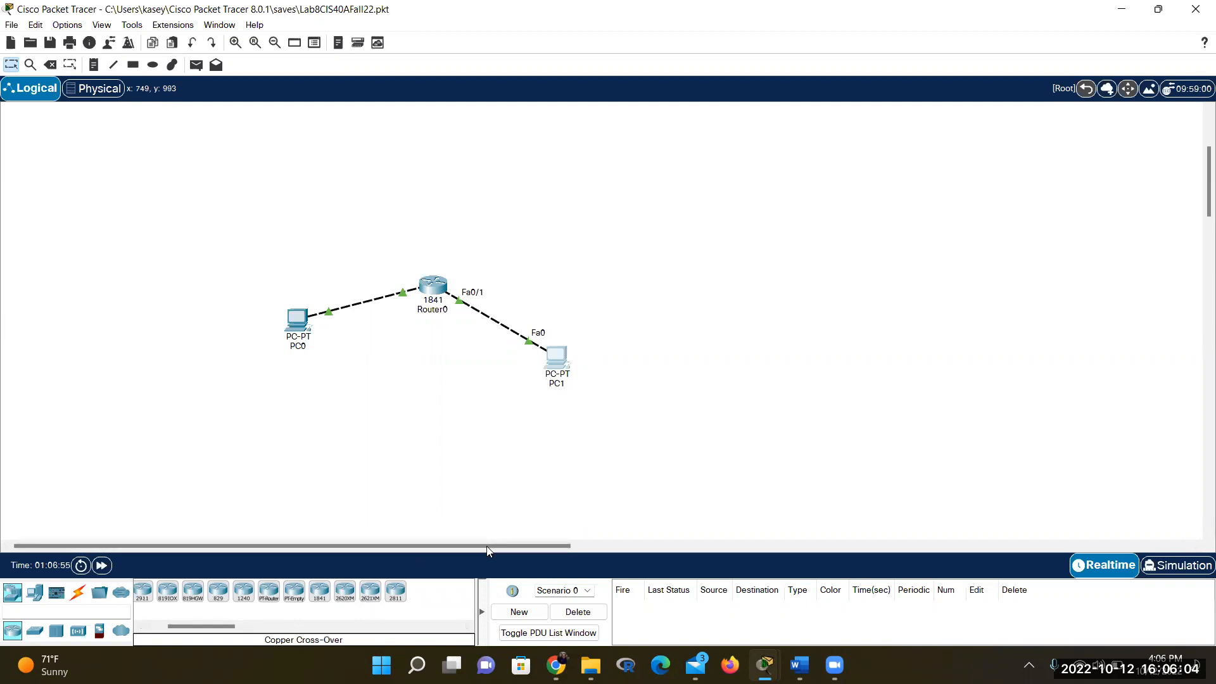
left_click(799, 665)
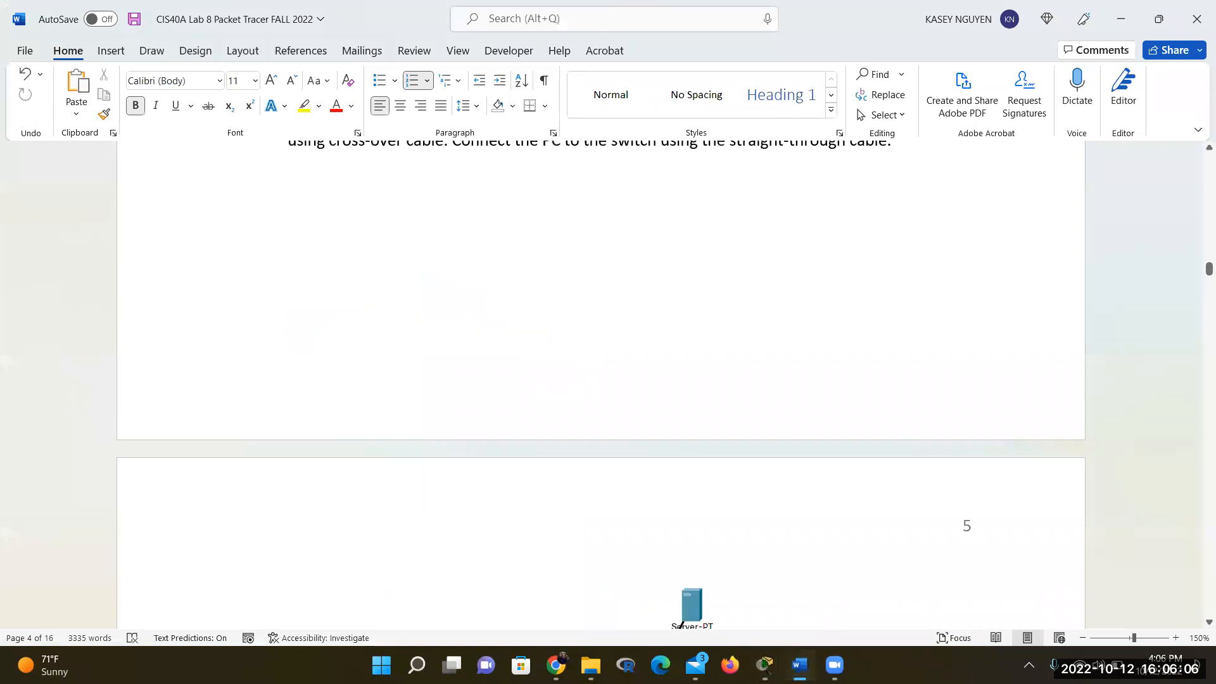
Minimize Word to reveal the Packet Tracer topology with Router0, PC0 and PC1
left_click(800, 665)
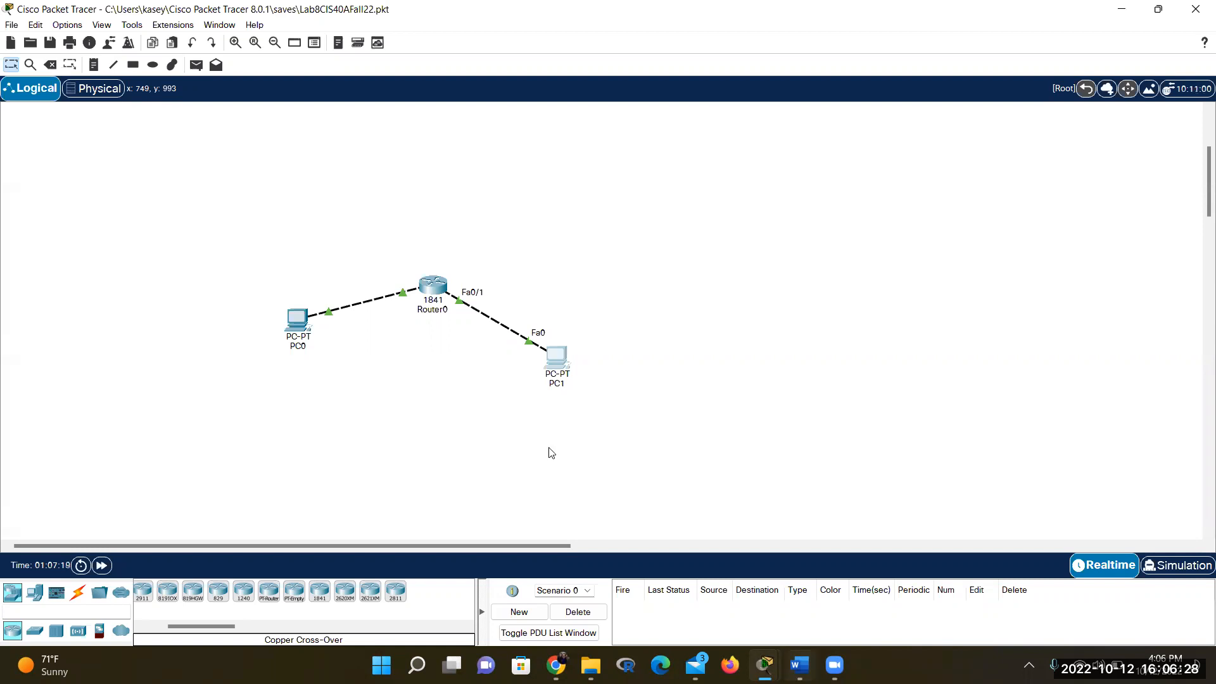
Switch to Word, scroll to page 5's Router0–Switch1 diagram, then bring up the Unit 8 folder
scroll(505, 441, "down", 2)
scroll(504, 437, "down", 2)
scroll(503, 437, "up", 5)
scroll(505, 438, "down", 3)
scroll(511, 449, "down", 3)
scroll(511, 449, "up", 4)
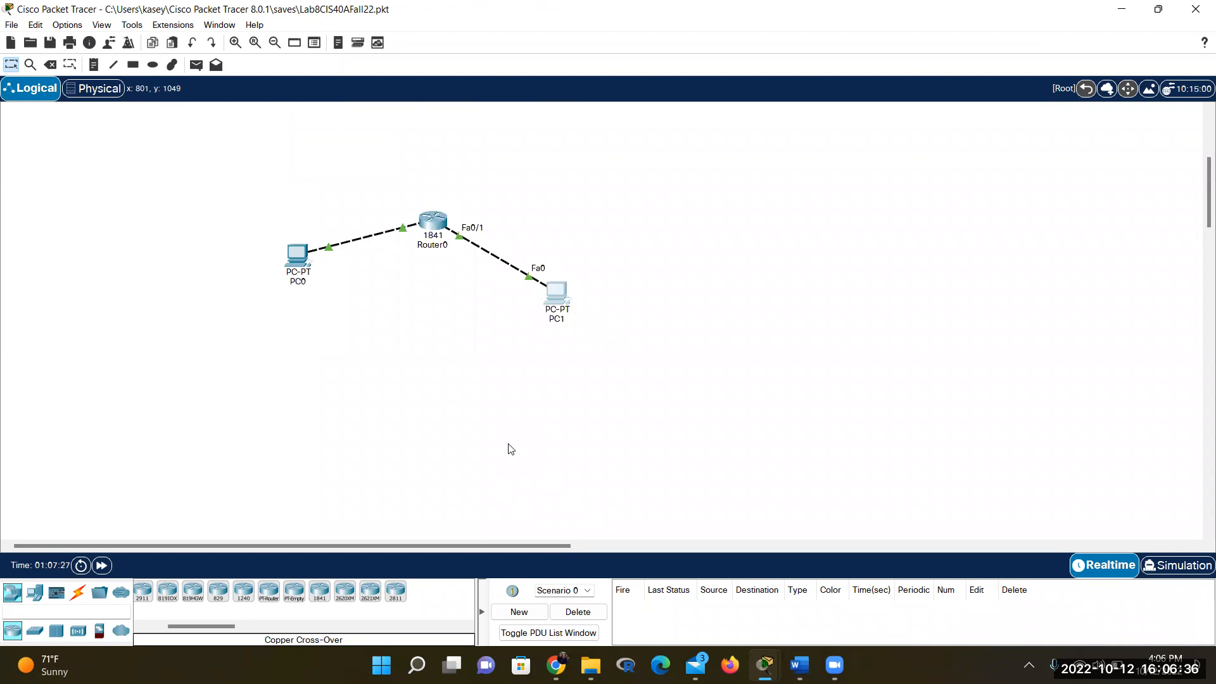
left_click(799, 664)
scroll(601, 455, "down", 3)
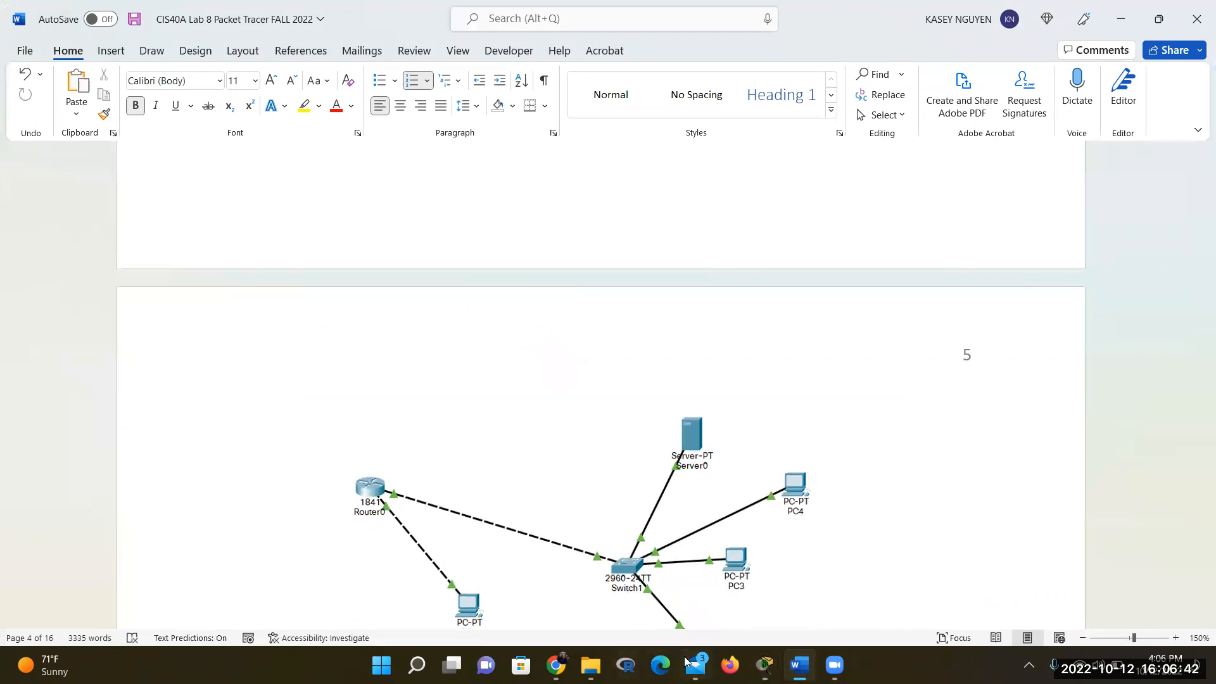
left_click(590, 664)
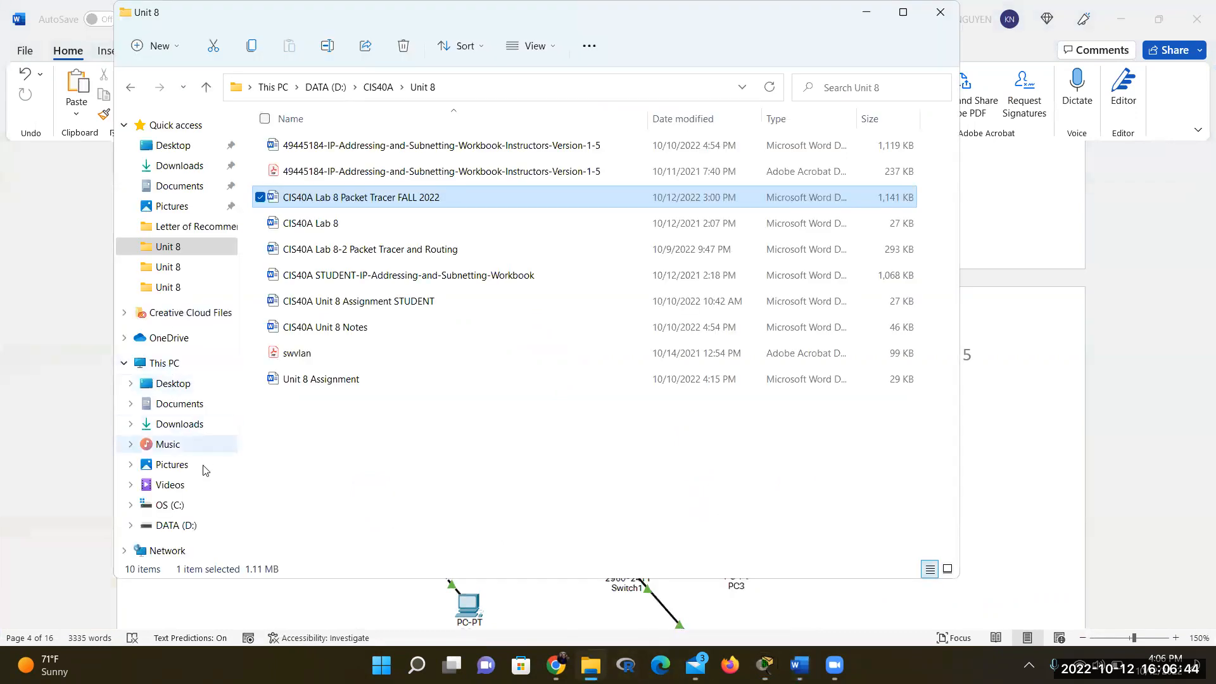
Open lab8-2.pkt from the Users > home folder > Cisco Packet Tracer 8.0.1 > saves folder
left_click(180, 505)
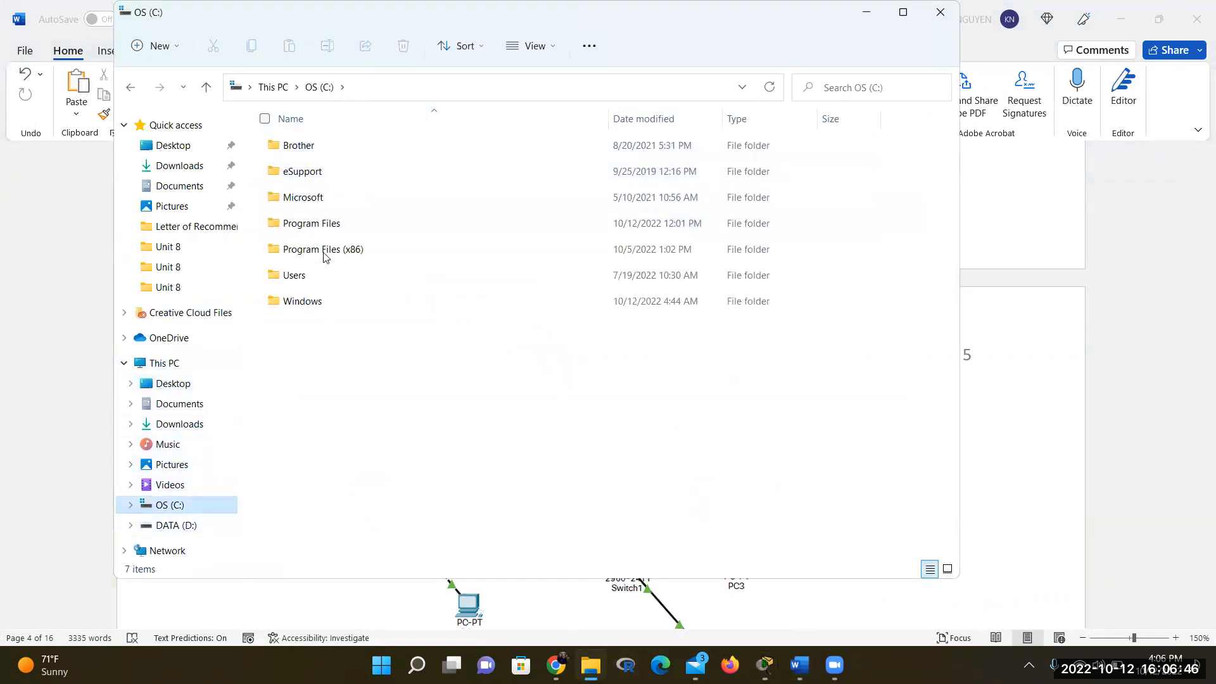
double_click(321, 274)
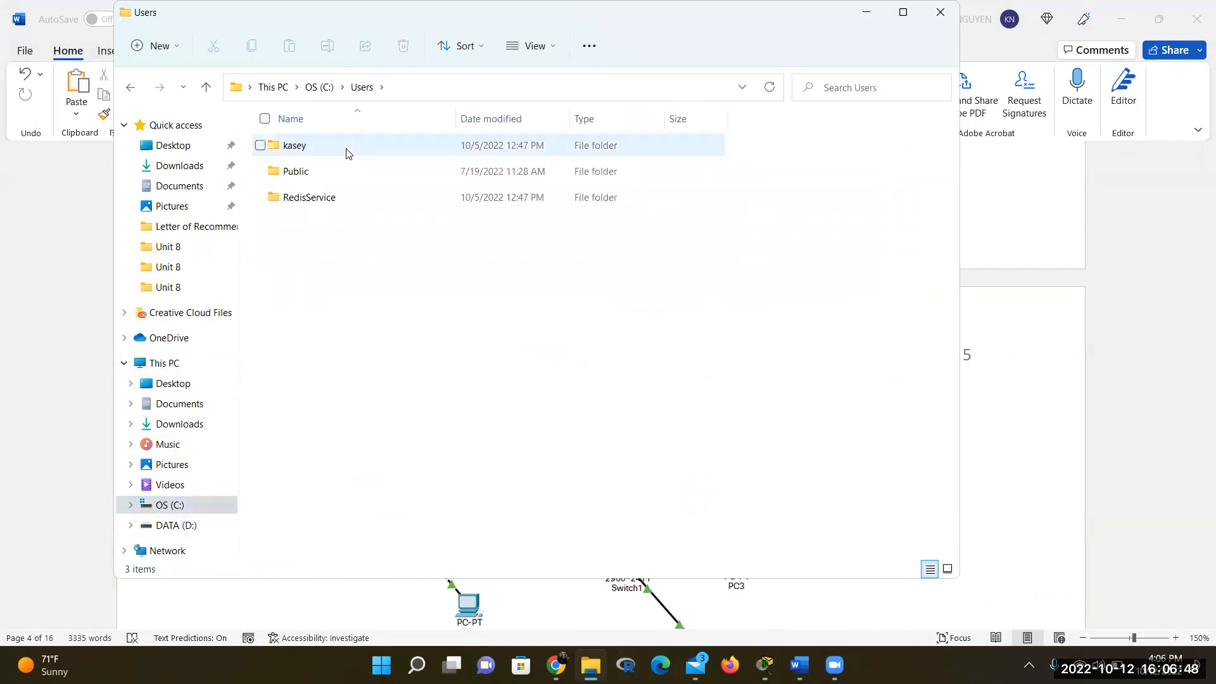
double_click(346, 153)
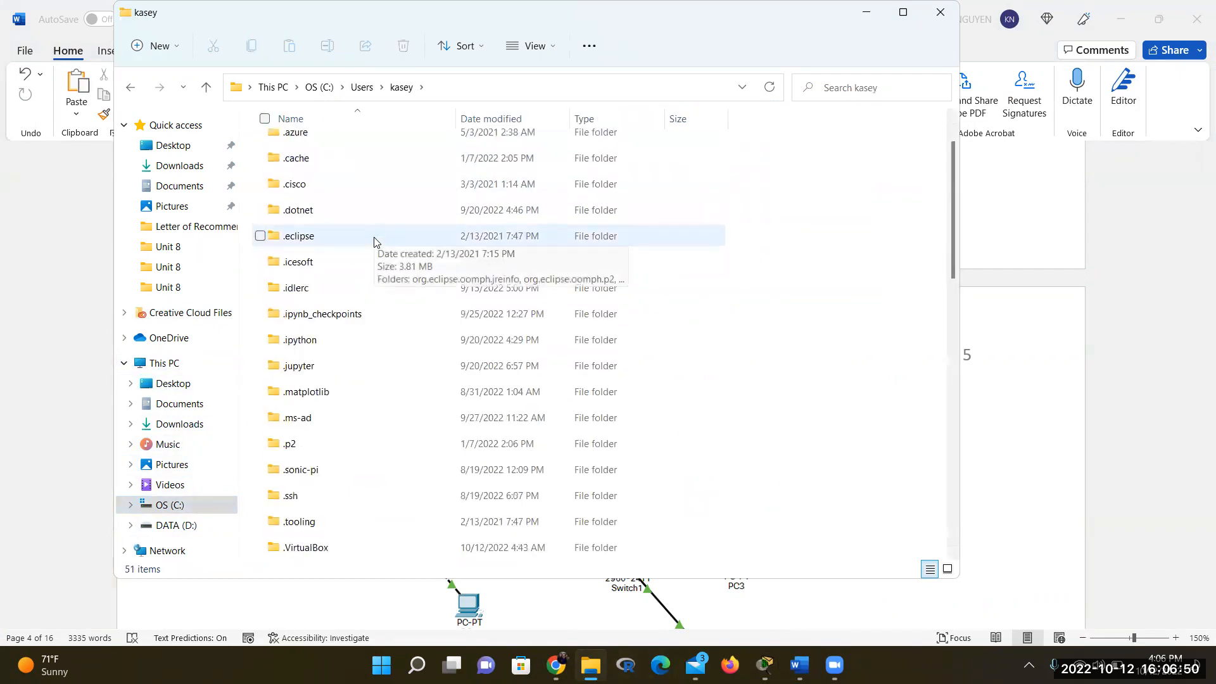
scroll(373, 241, "down", 5)
scroll(387, 241, "down", 2)
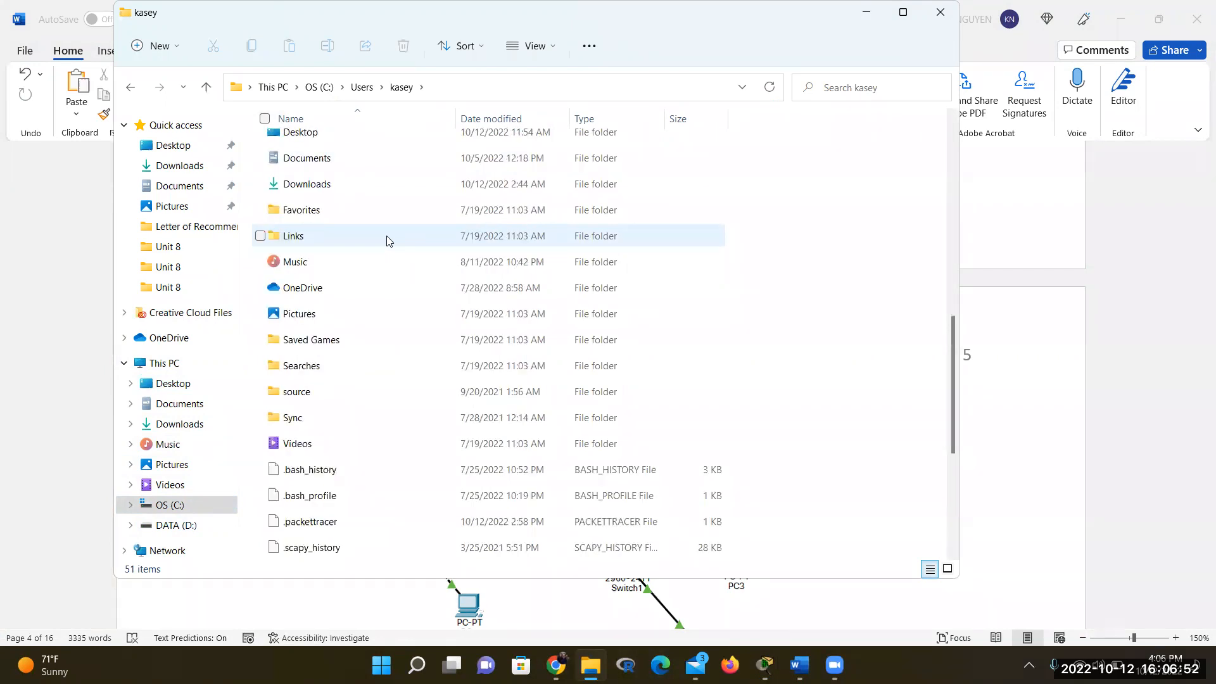
scroll(388, 241, "up", 4)
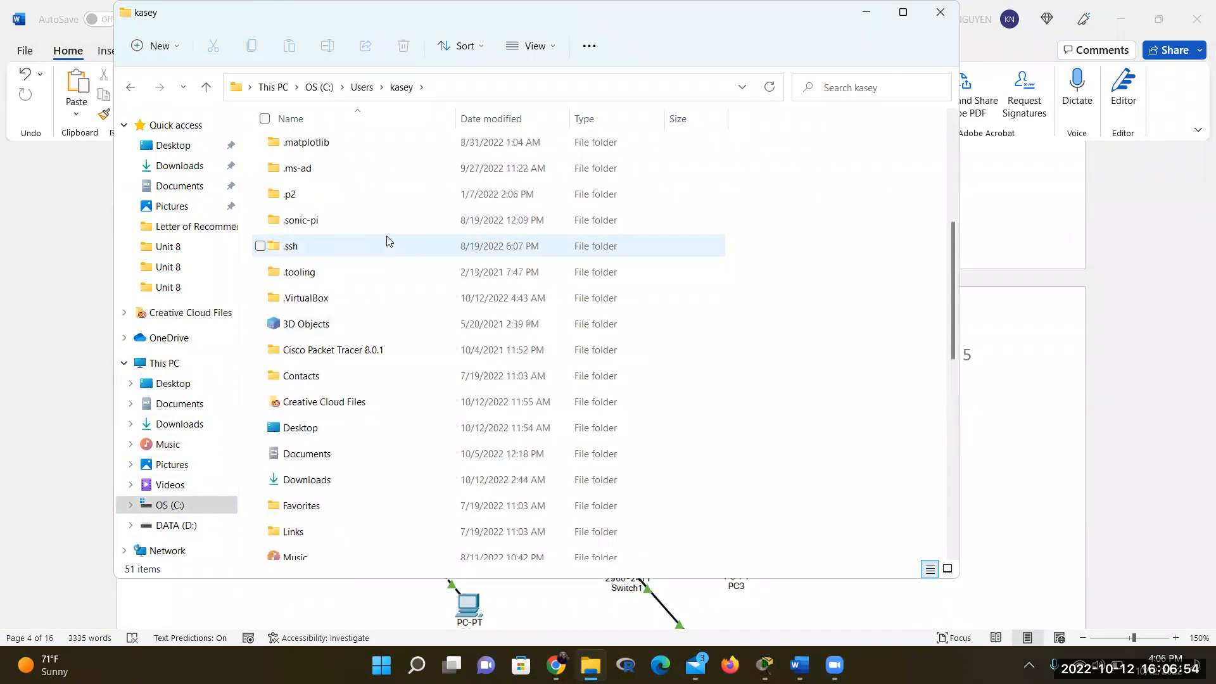
double_click(382, 354)
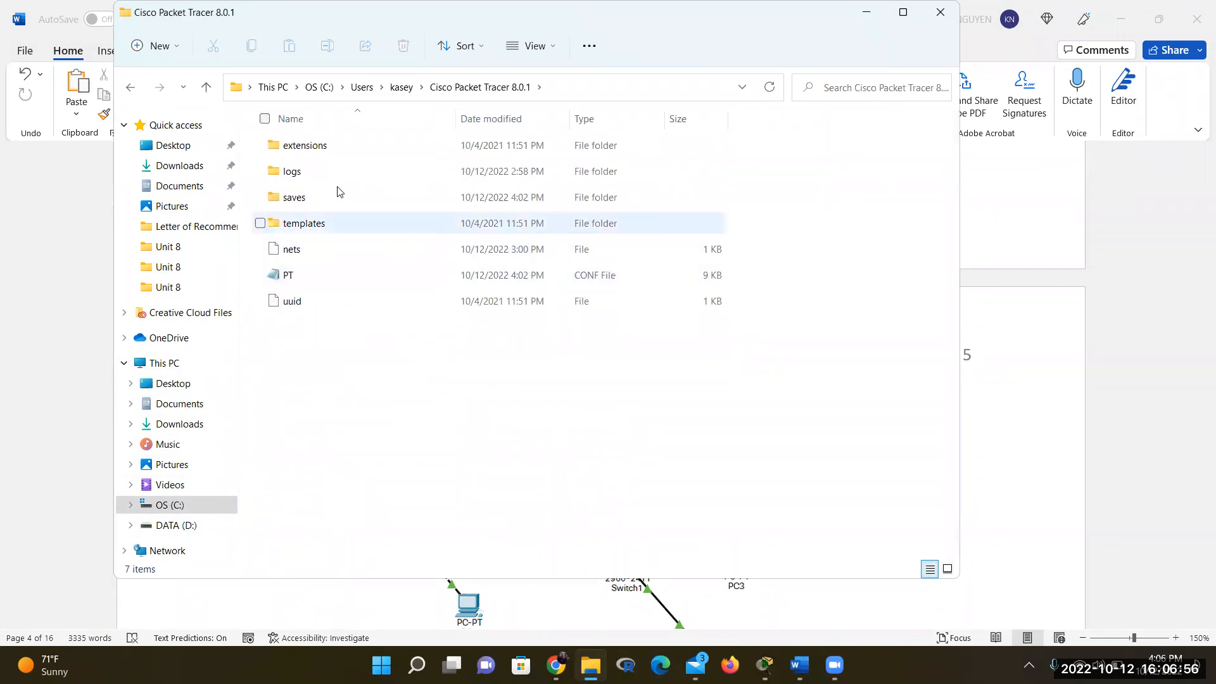
double_click(326, 198)
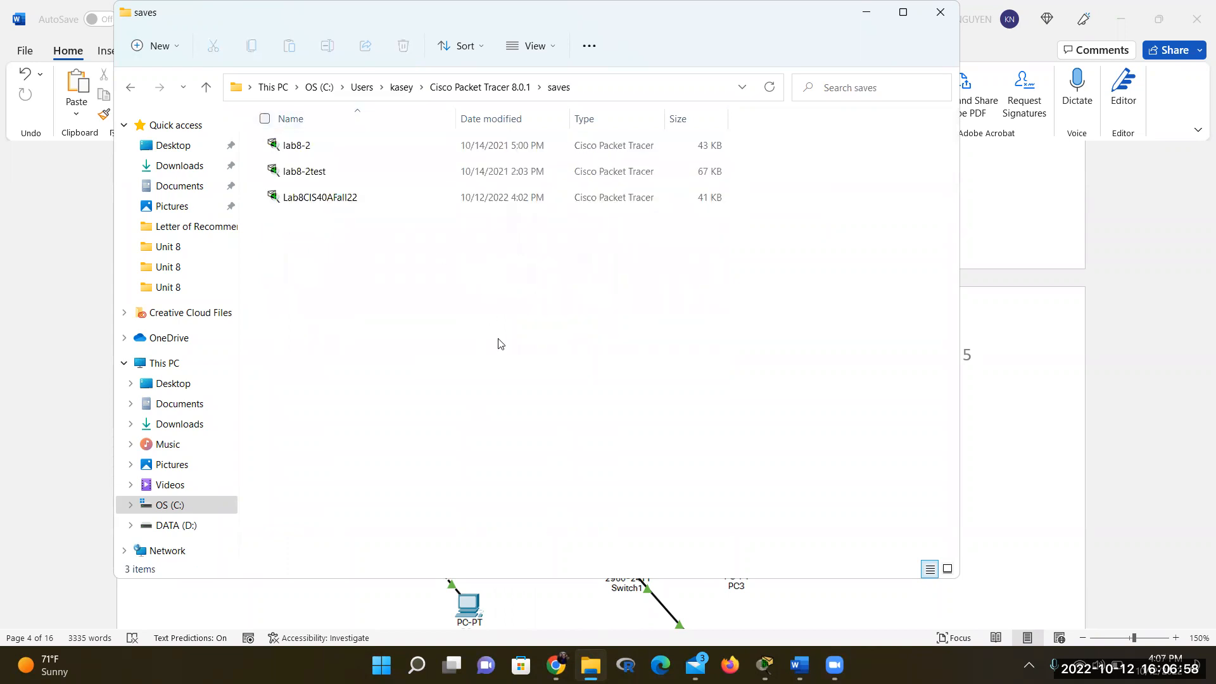
double_click(328, 146)
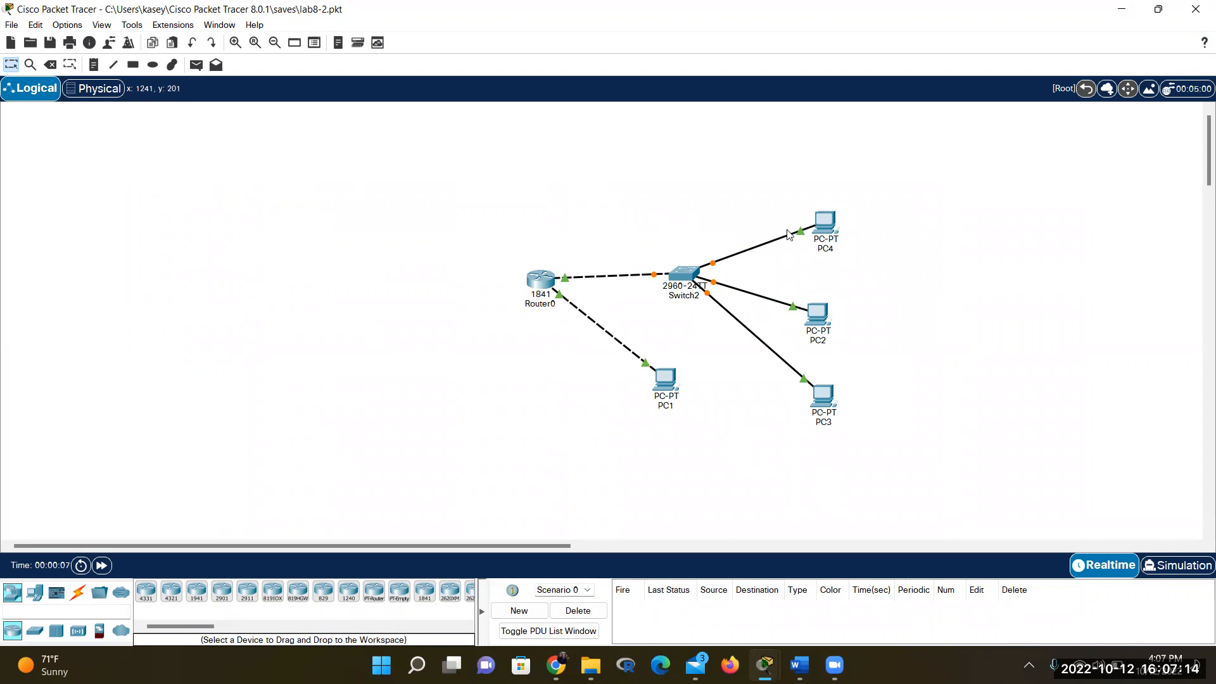
mouse_move(789, 235)
left_click(827, 322)
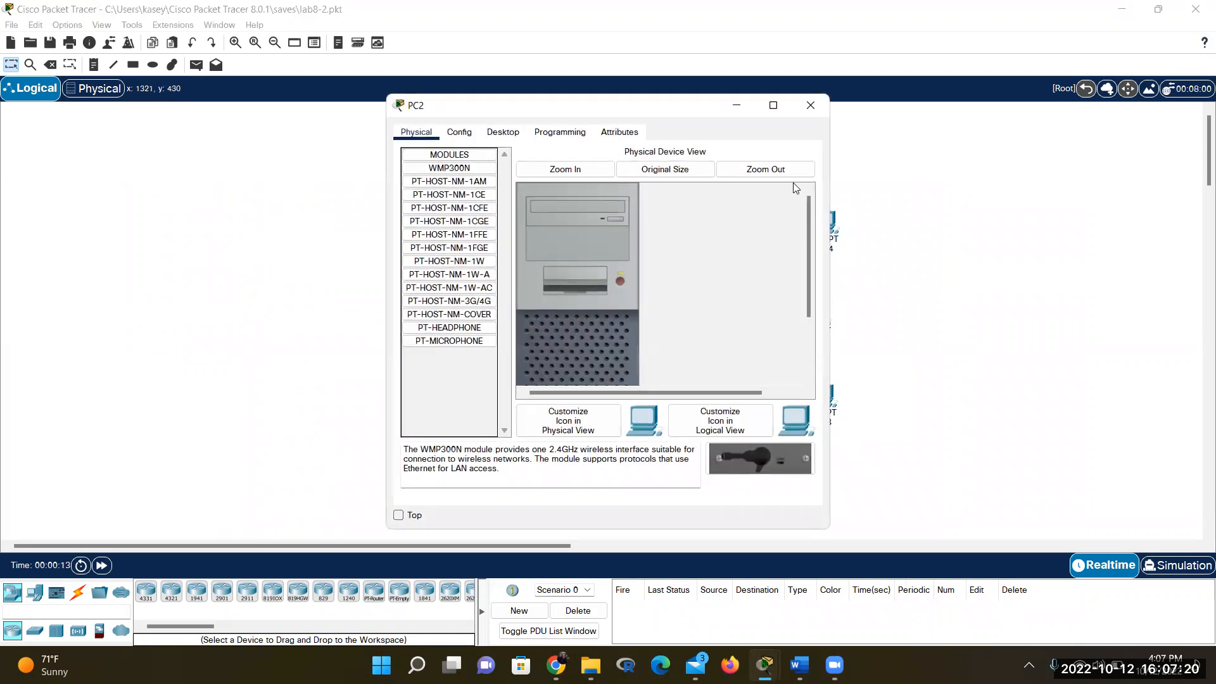
left_click(813, 105)
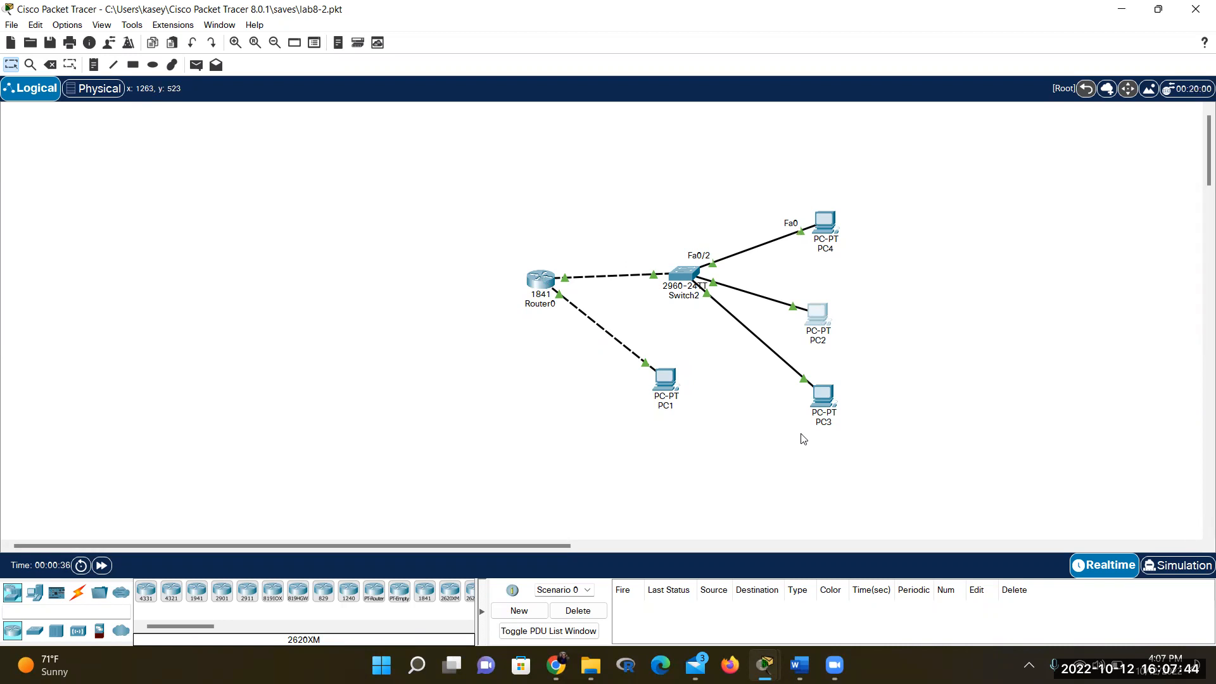
left_click(677, 274)
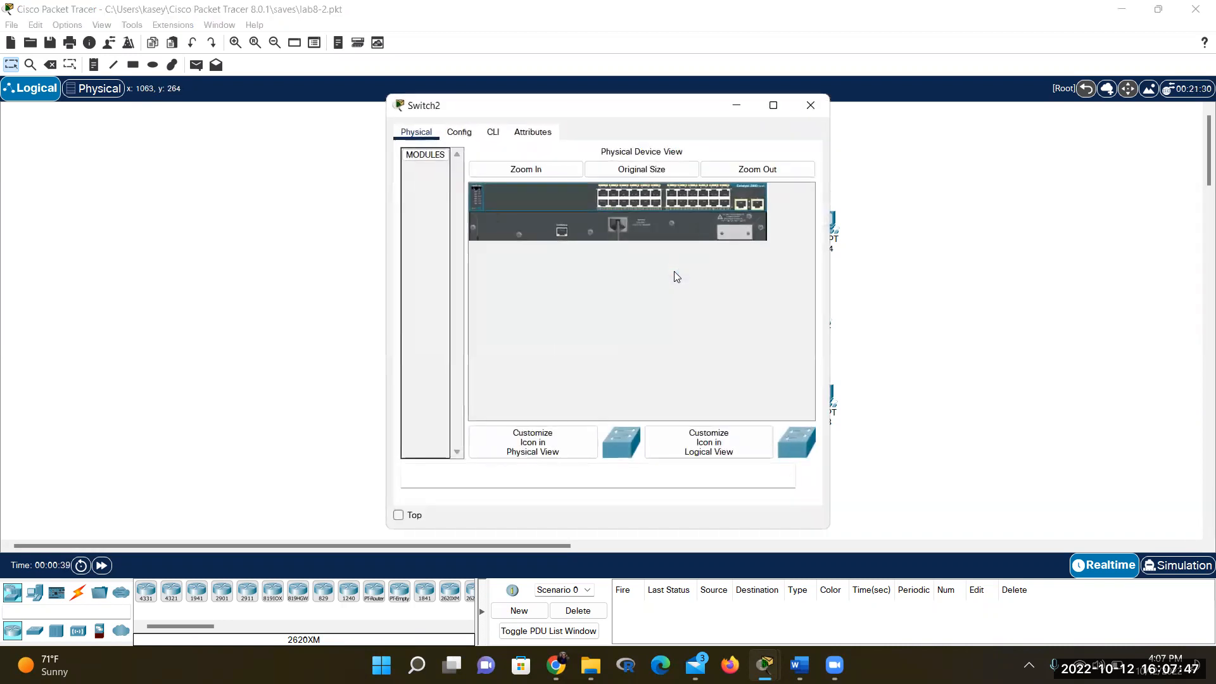
Open Switch2's CLI and enter global configuration mode with enable and config term
left_click(493, 131)
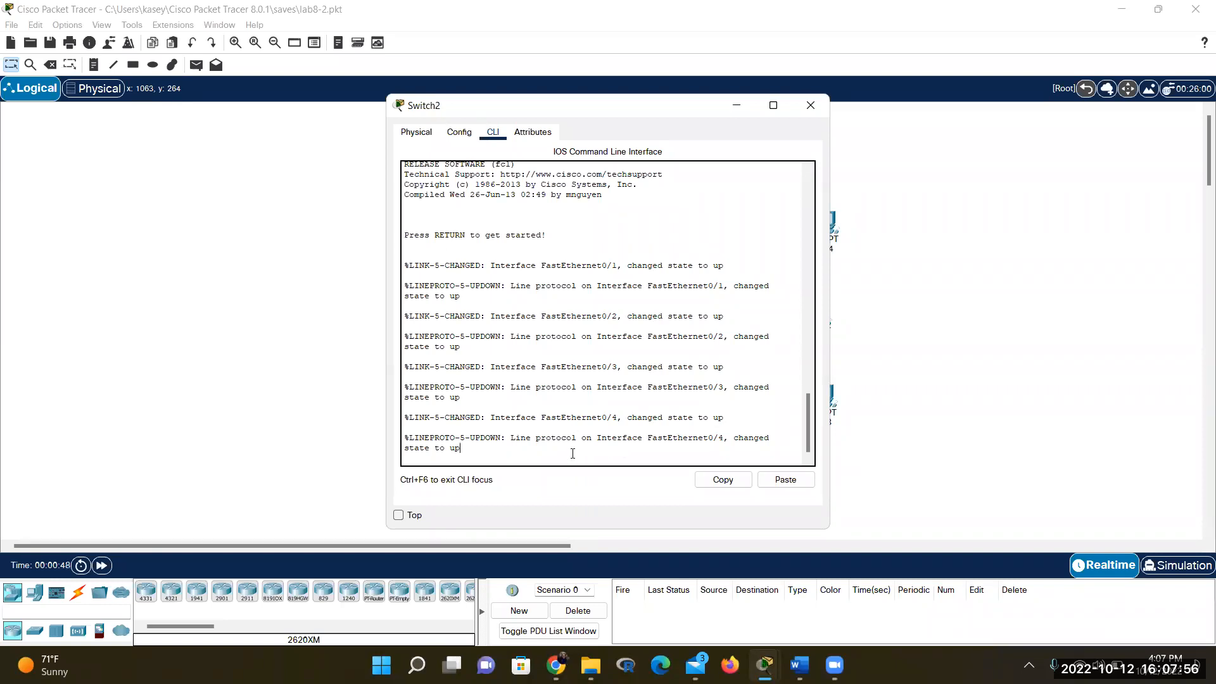
key("Return")
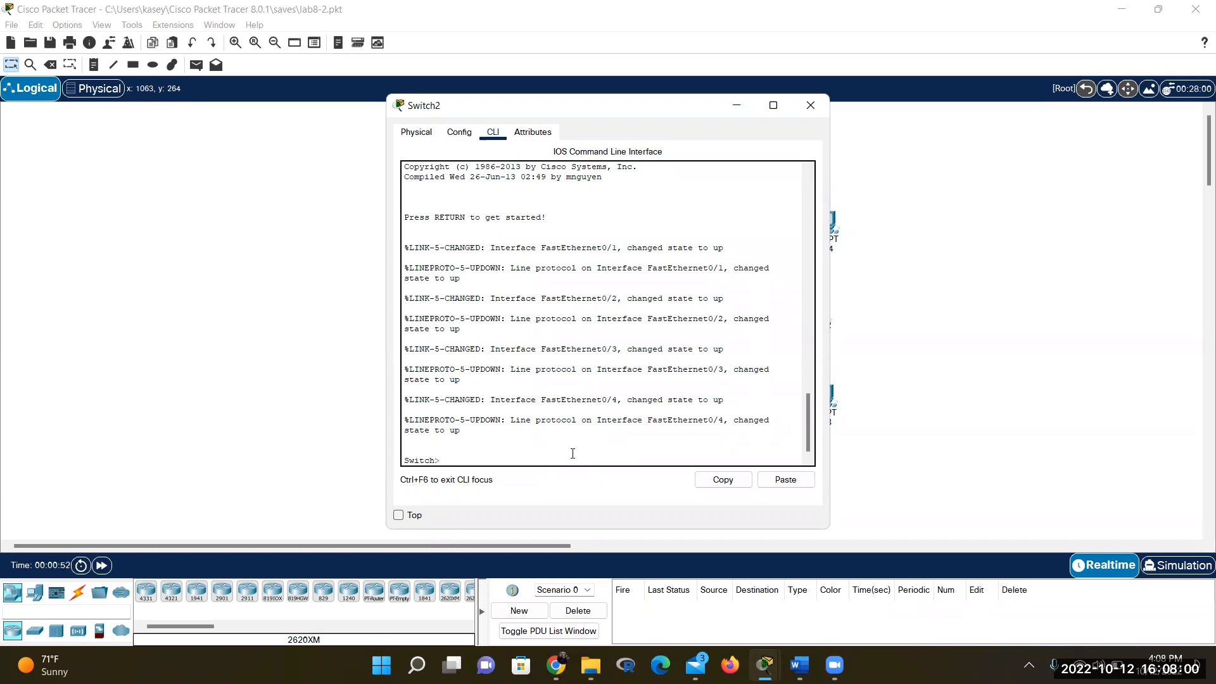
type("enable")
key("Return")
type("config term")
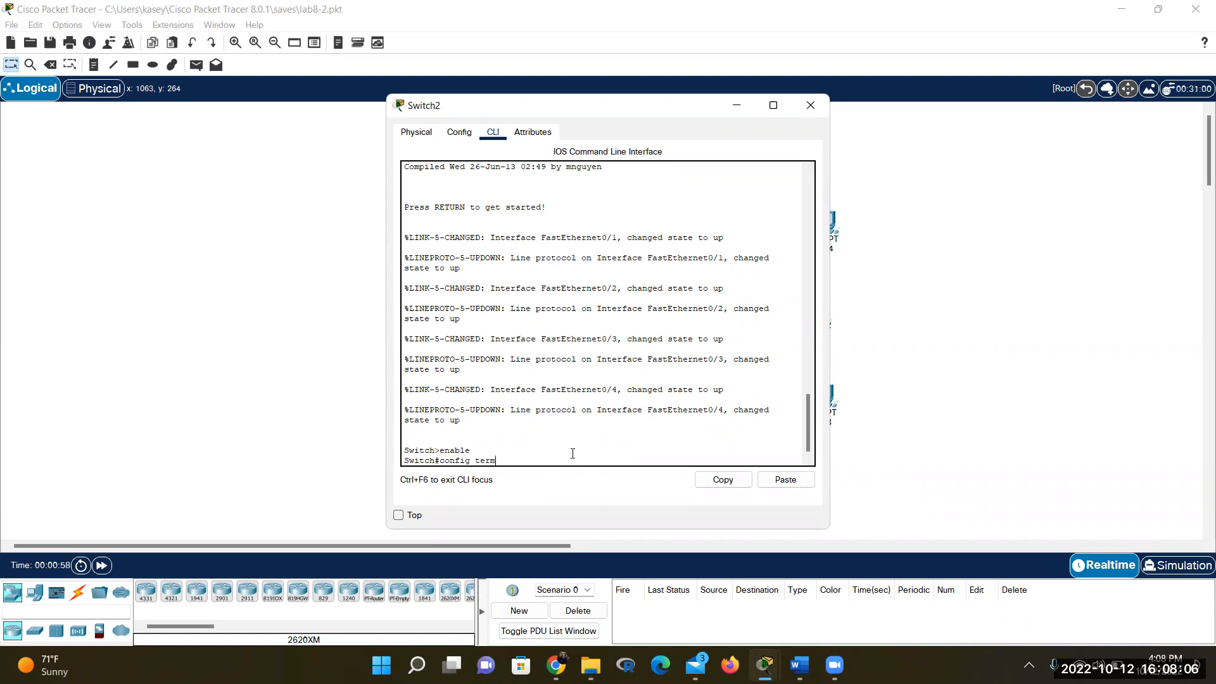
key("Return")
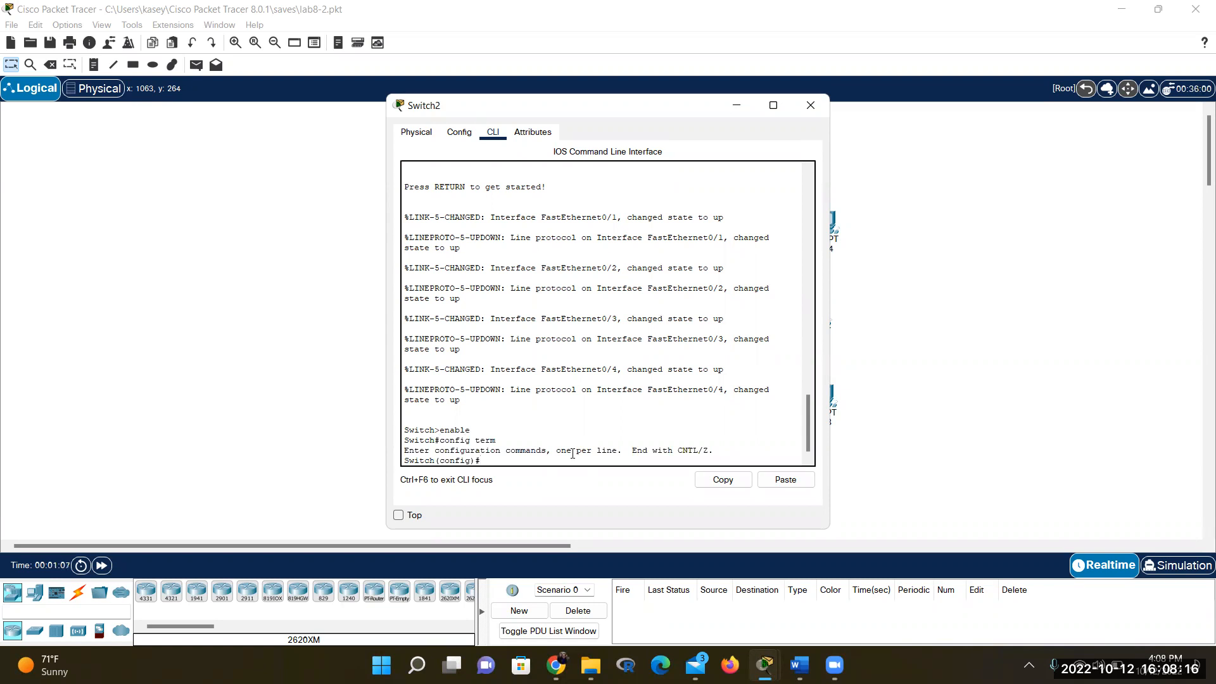
Set the switch hostname to S1 and begin the ip address command
type("hot")
type("tname S")
type("1")
key("Return")
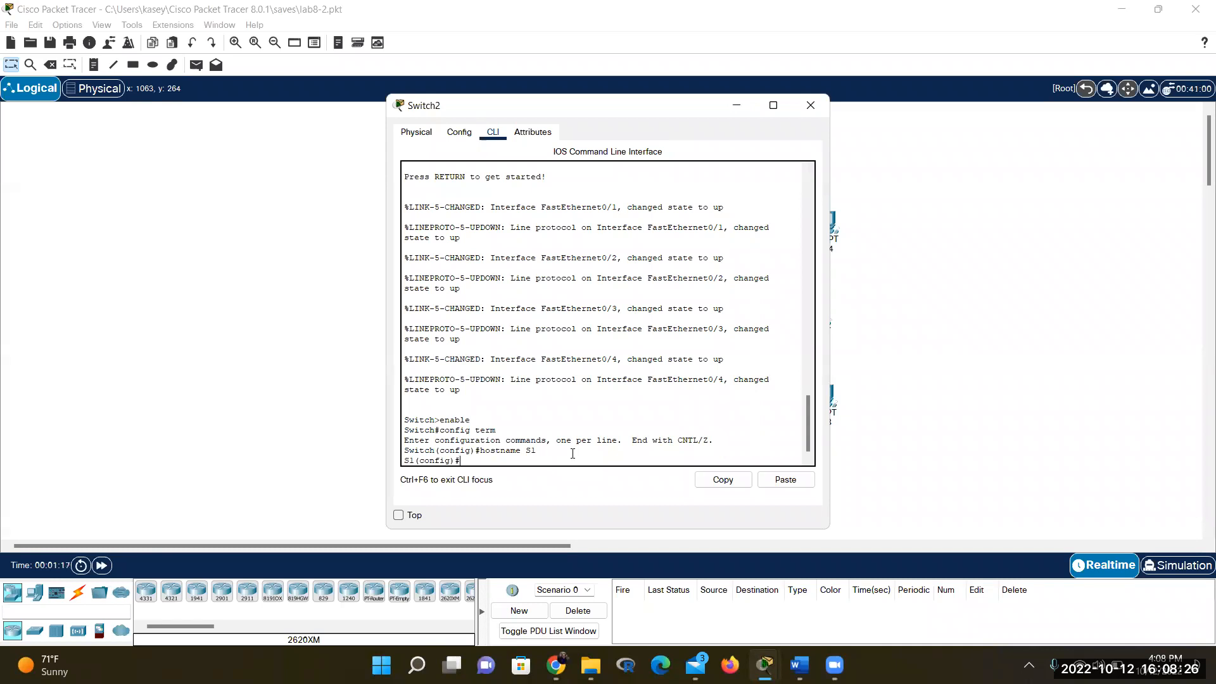
type("p address 1")
Finish typing 'ip address 192.168.10.5 255.255.255.0' at the S1(config) prompt without executing it
type("92.168.10.5")
mouse_move(800, 665)
type("255.255.")
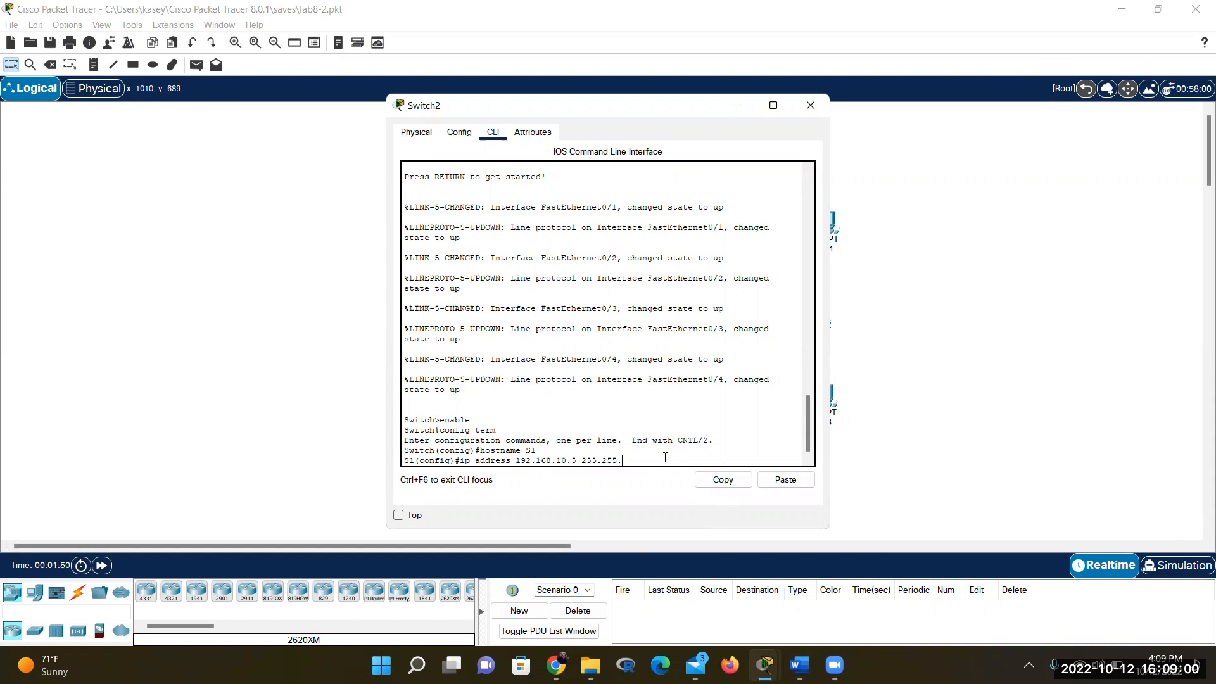
type("255.")
key("BackSpace")
left_click(799, 664)
Review step 25's interface FastEthernet0/1 and step 26's 192.168.20.1 255.255.255.0 commands in the handout
scroll(674, 375, "up", 10)
scroll(674, 374, "up", 6)
scroll(674, 374, "up", 6)
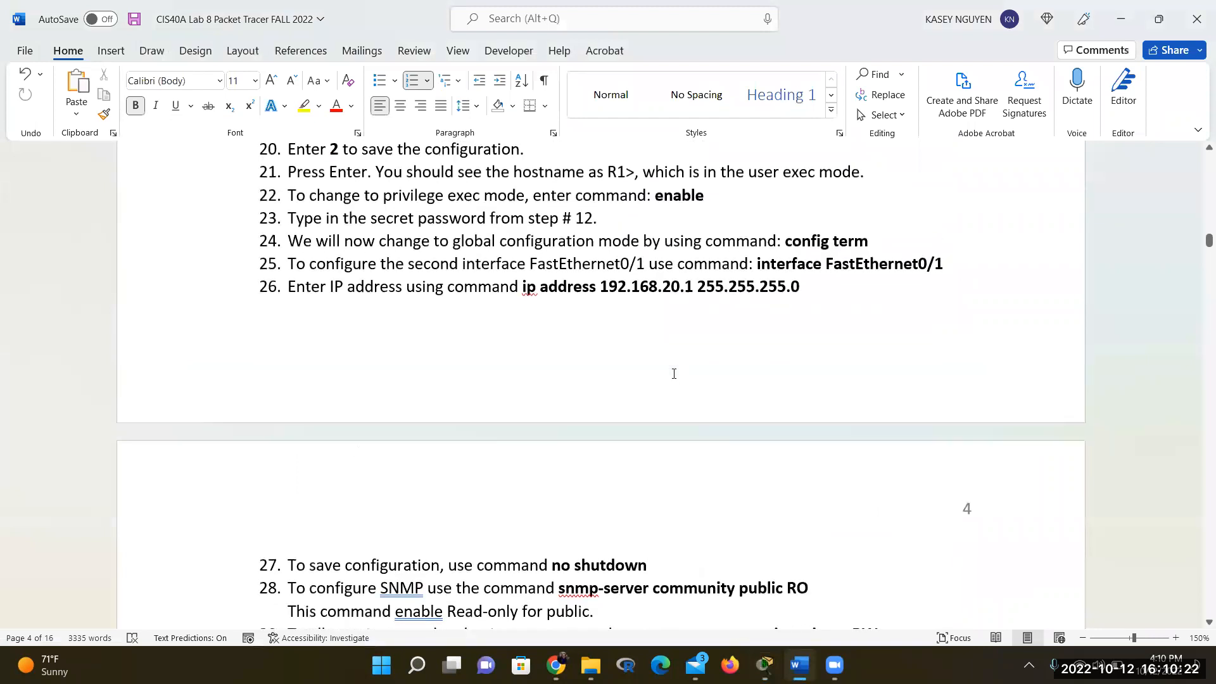
left_click_drag(757, 264, 953, 265)
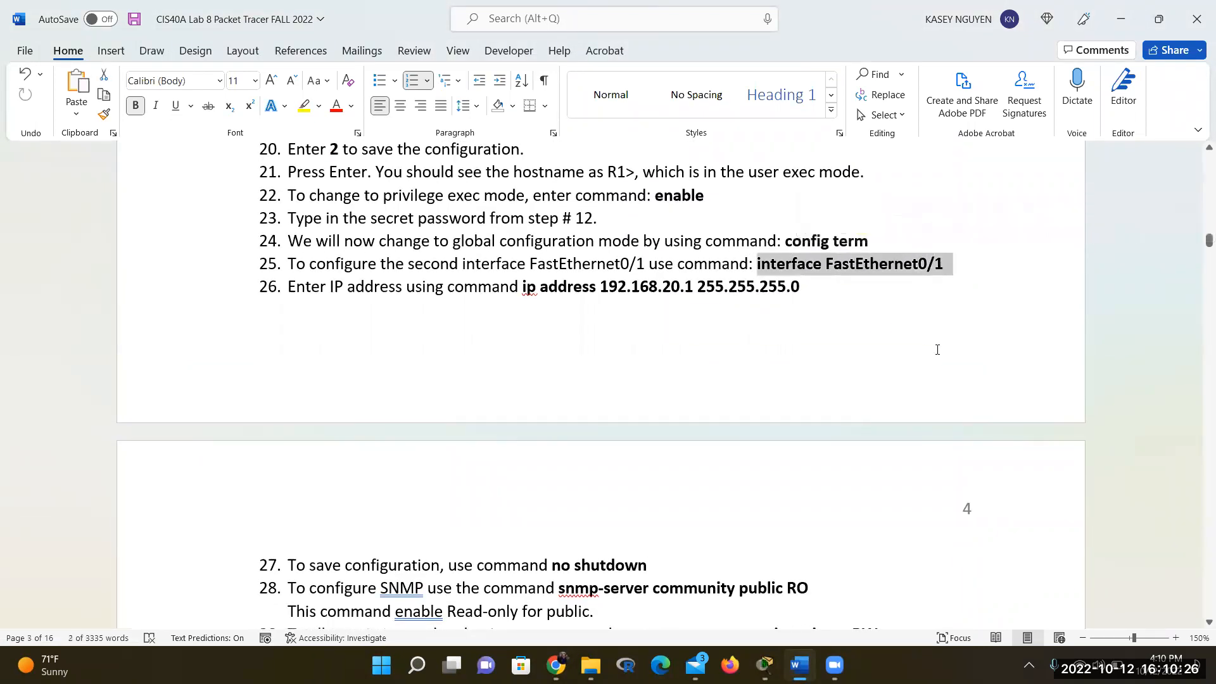
left_click_drag(803, 287, 524, 286)
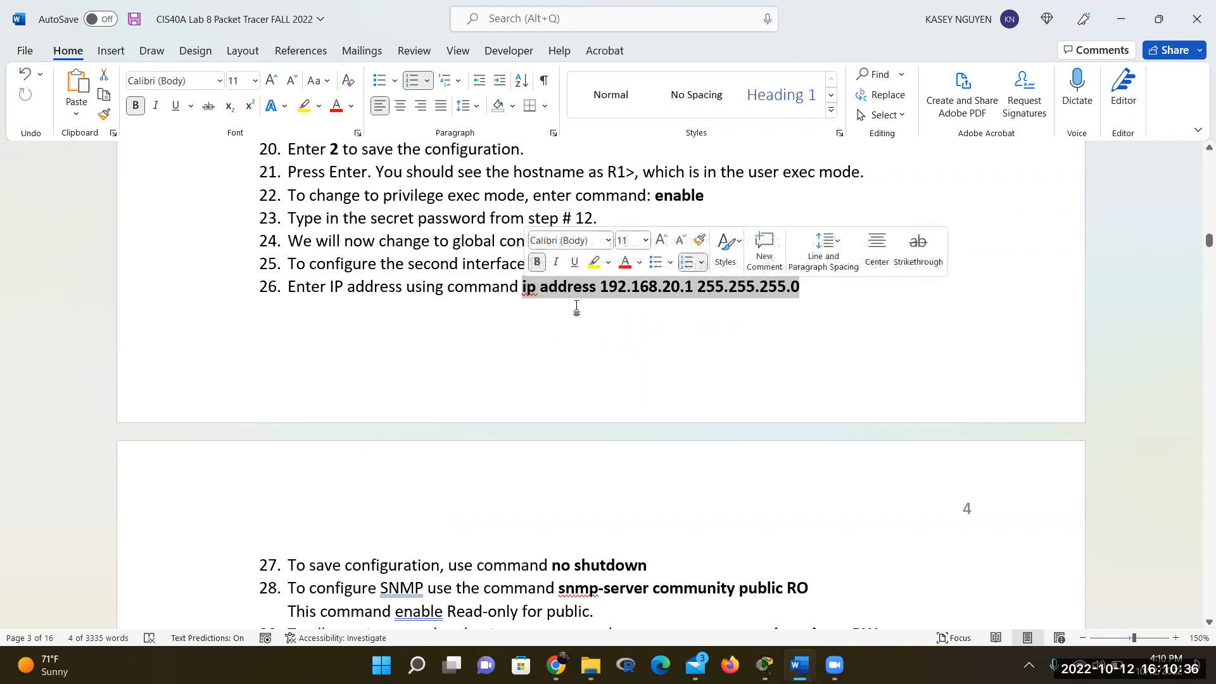
left_click(851, 293)
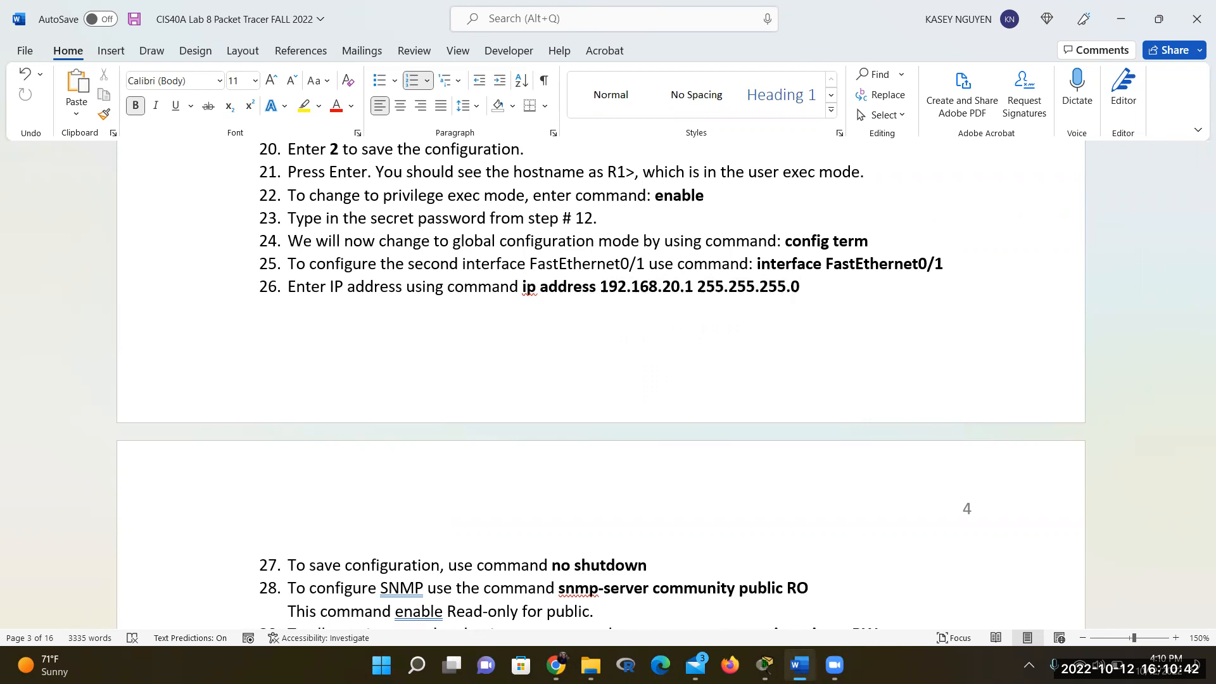
left_click(764, 666)
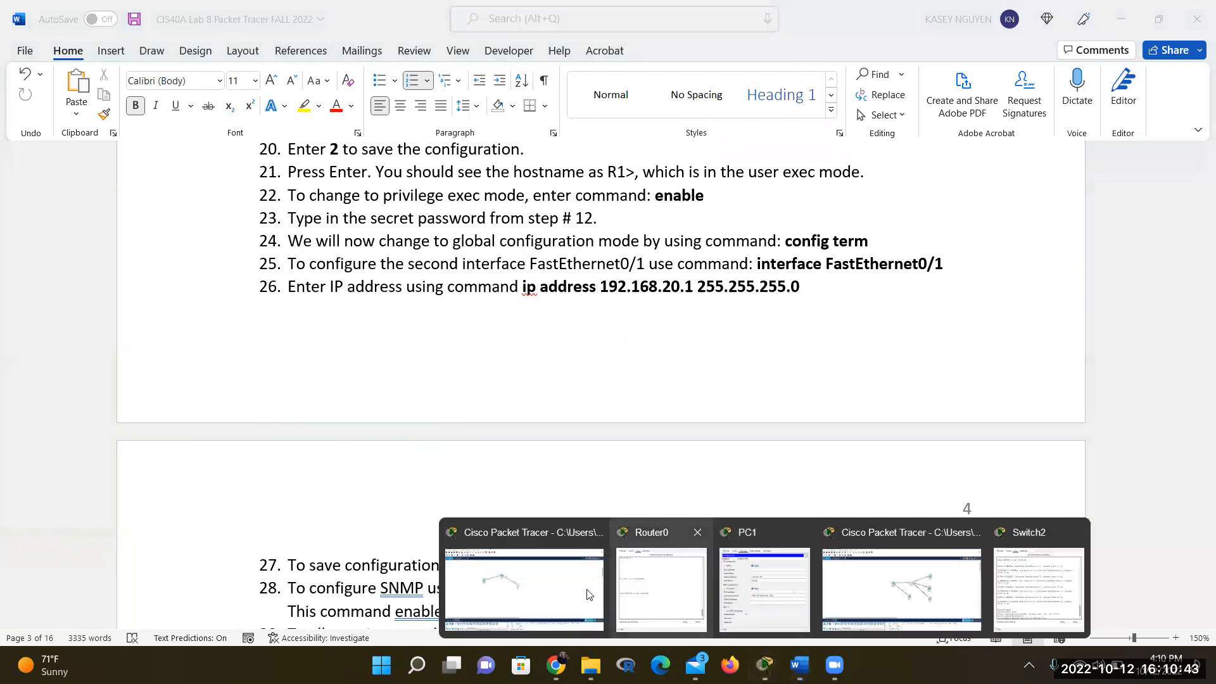
Check Switch2's info box in lab8-2: hostname S1, Vlan1 still without an IP address
left_click(899, 589)
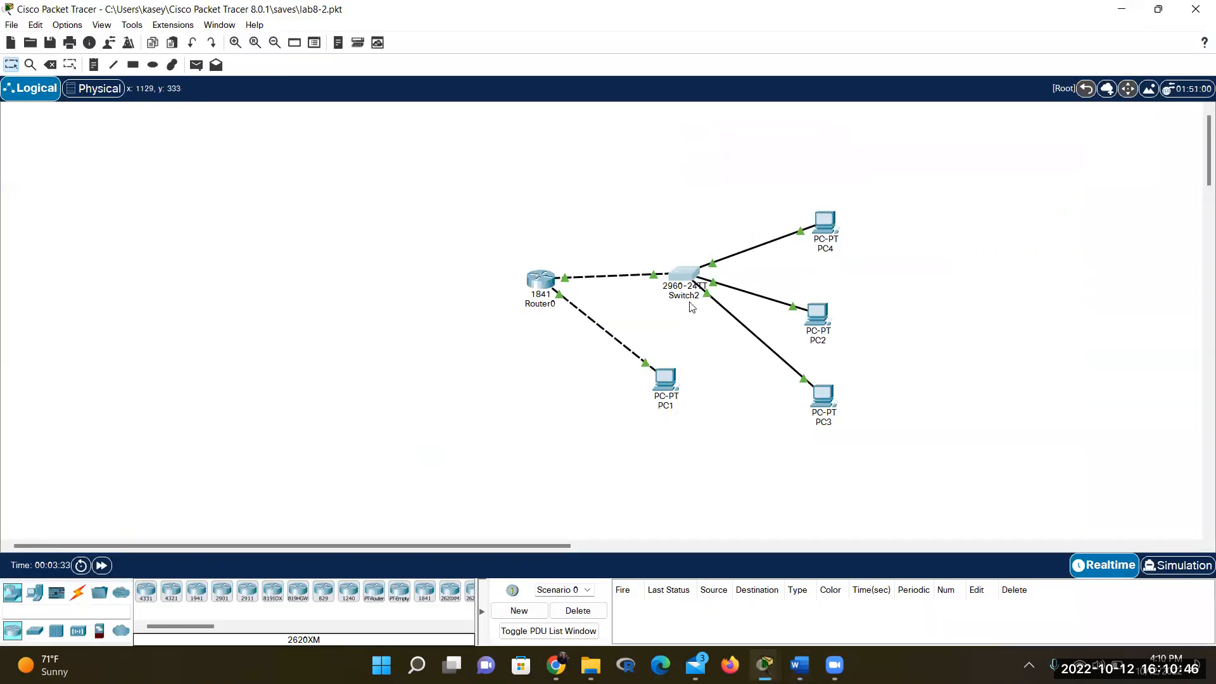
mouse_move(684, 271)
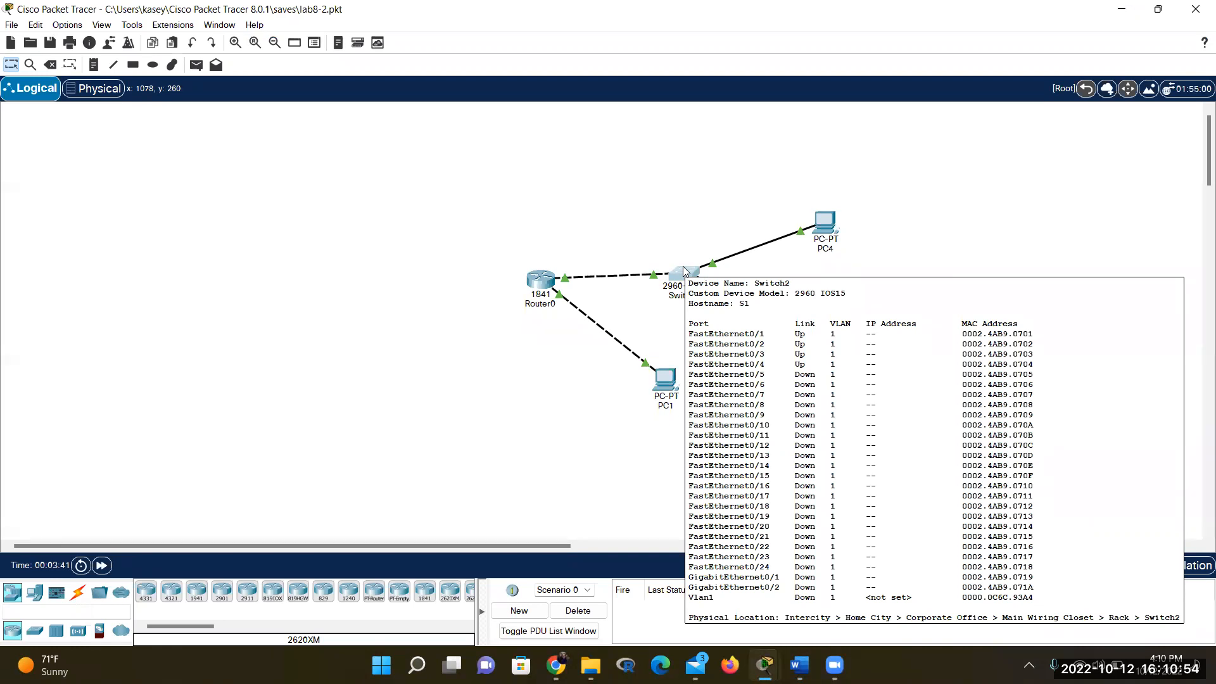
mouse_move(835, 665)
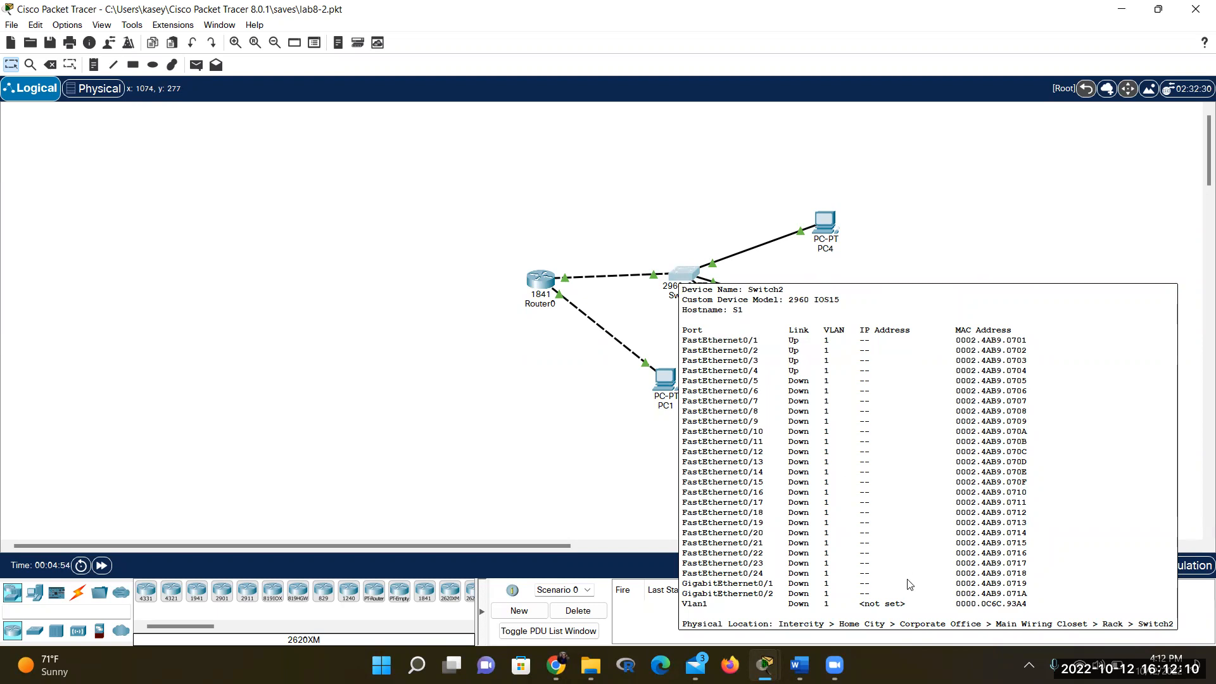
left_click(800, 665)
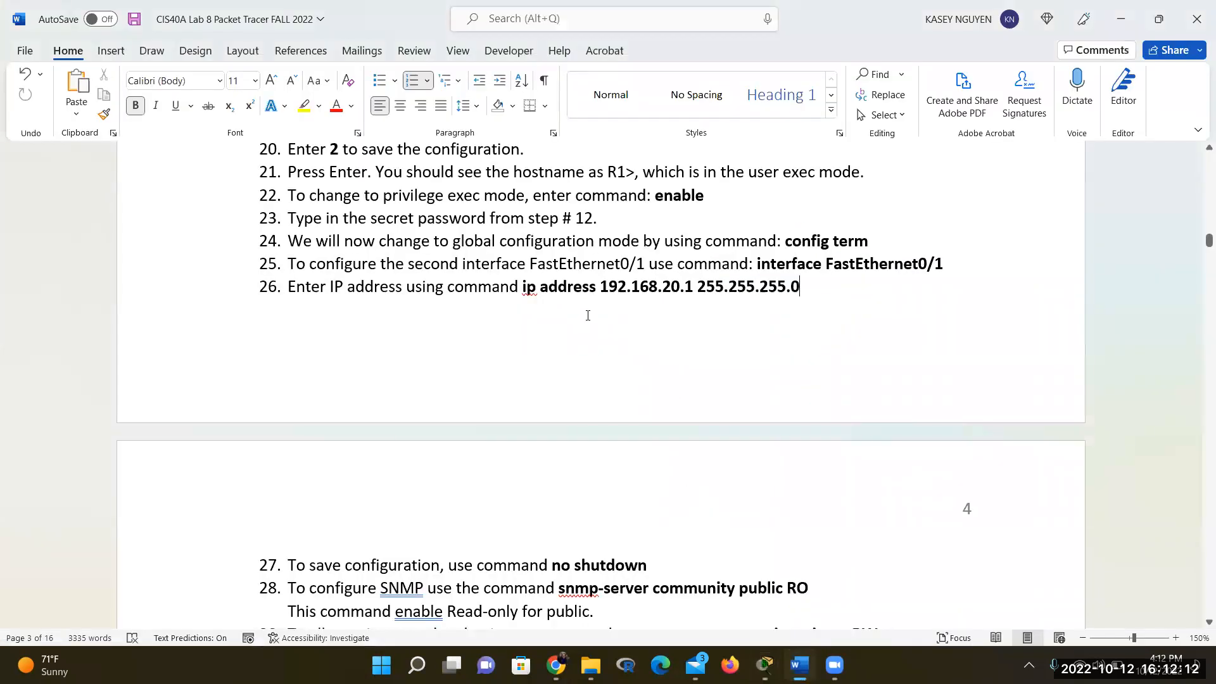
Scroll past Part D's topology and address table to step 63's Wireless Router0 GUI figure on page 8
scroll(588, 315, "down", 3)
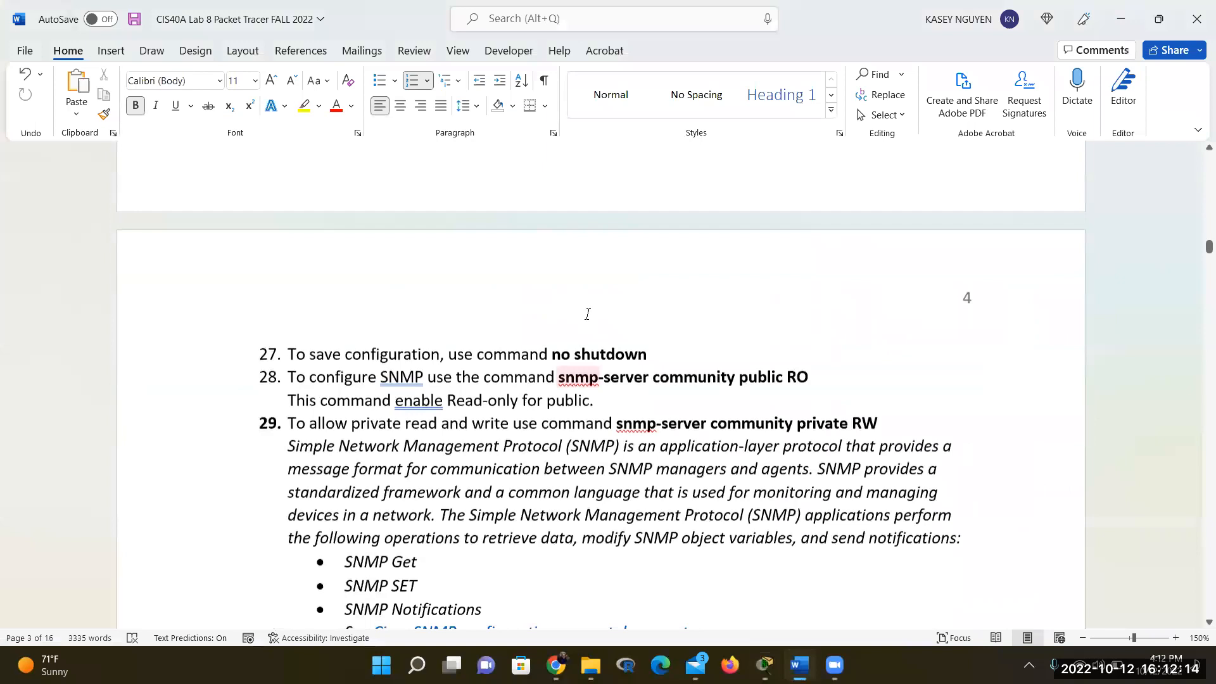
scroll(588, 316, "down", 15)
scroll(587, 316, "down", 8)
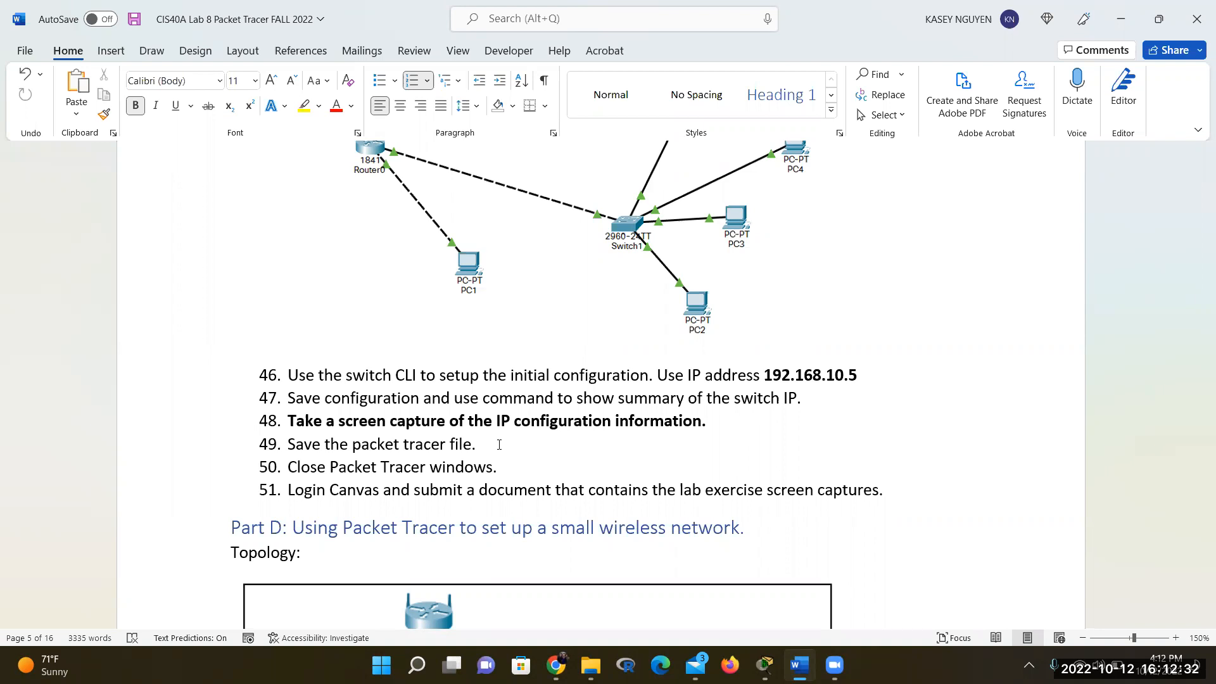
scroll(493, 463, "down", 5)
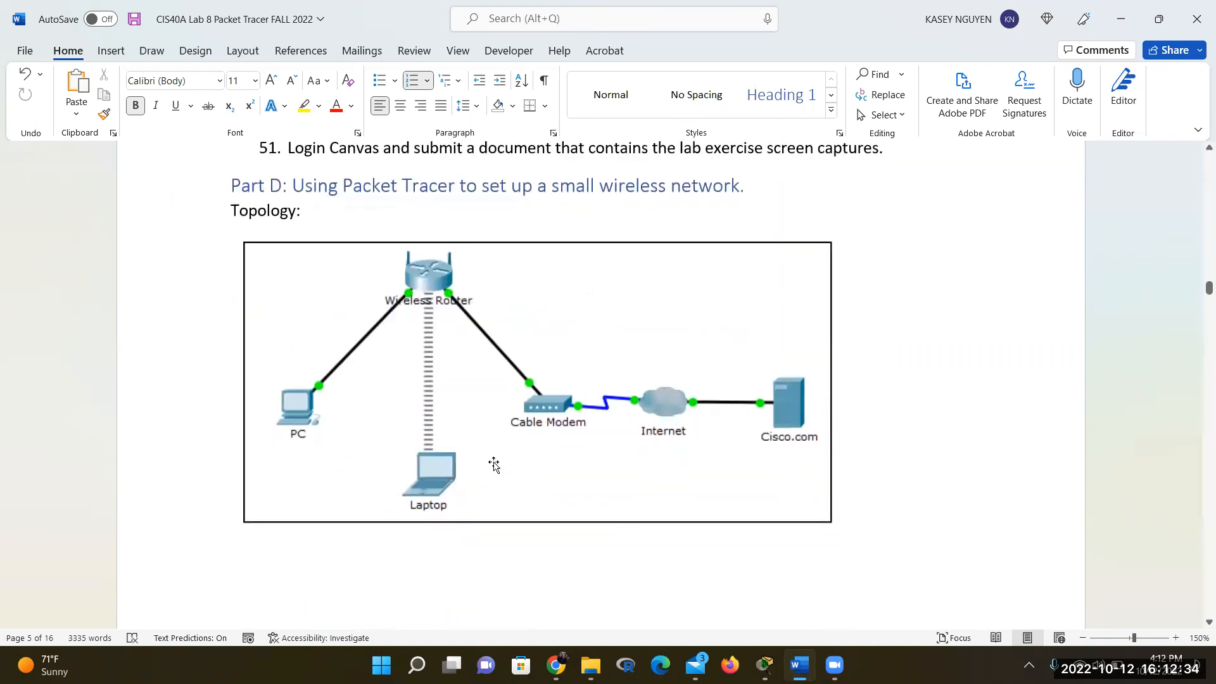
scroll(497, 391, "up", 3)
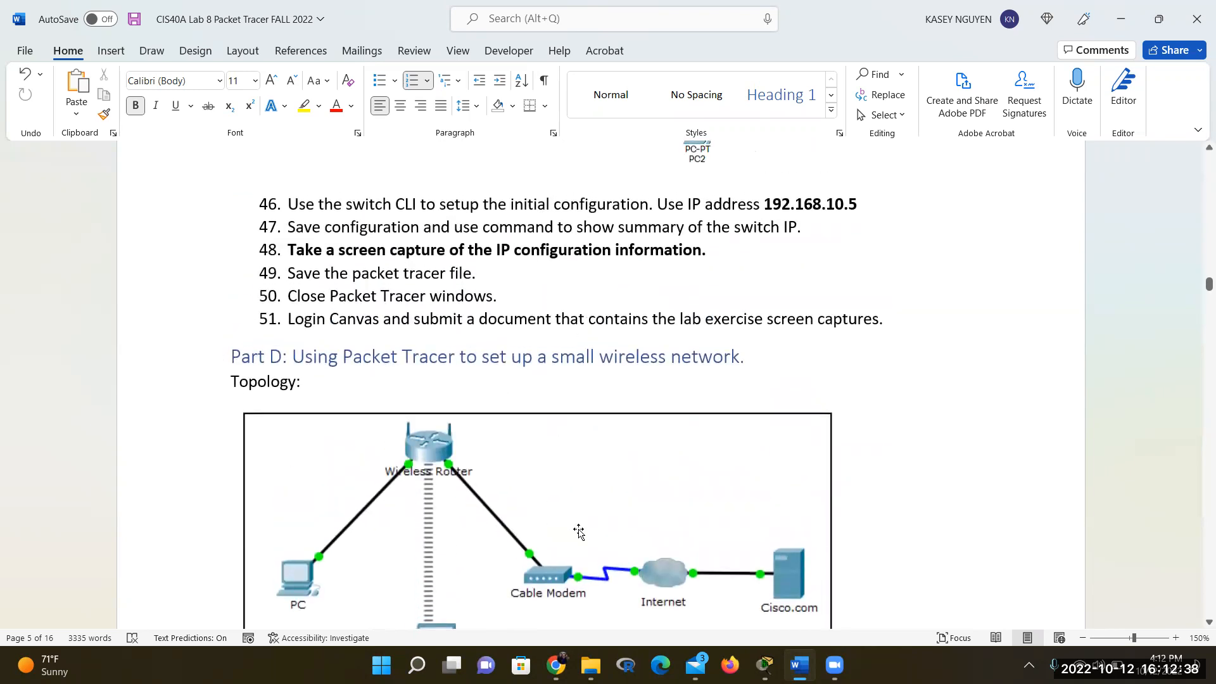
scroll(599, 525, "up", 2)
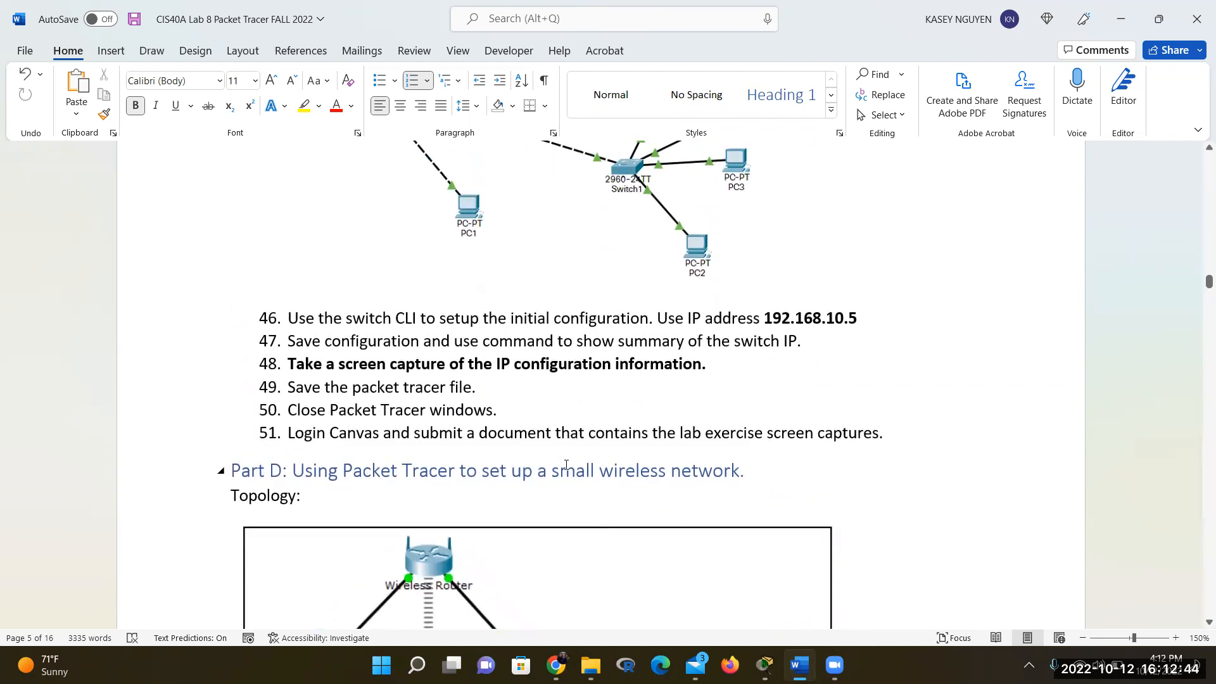
scroll(567, 465, "down", 5)
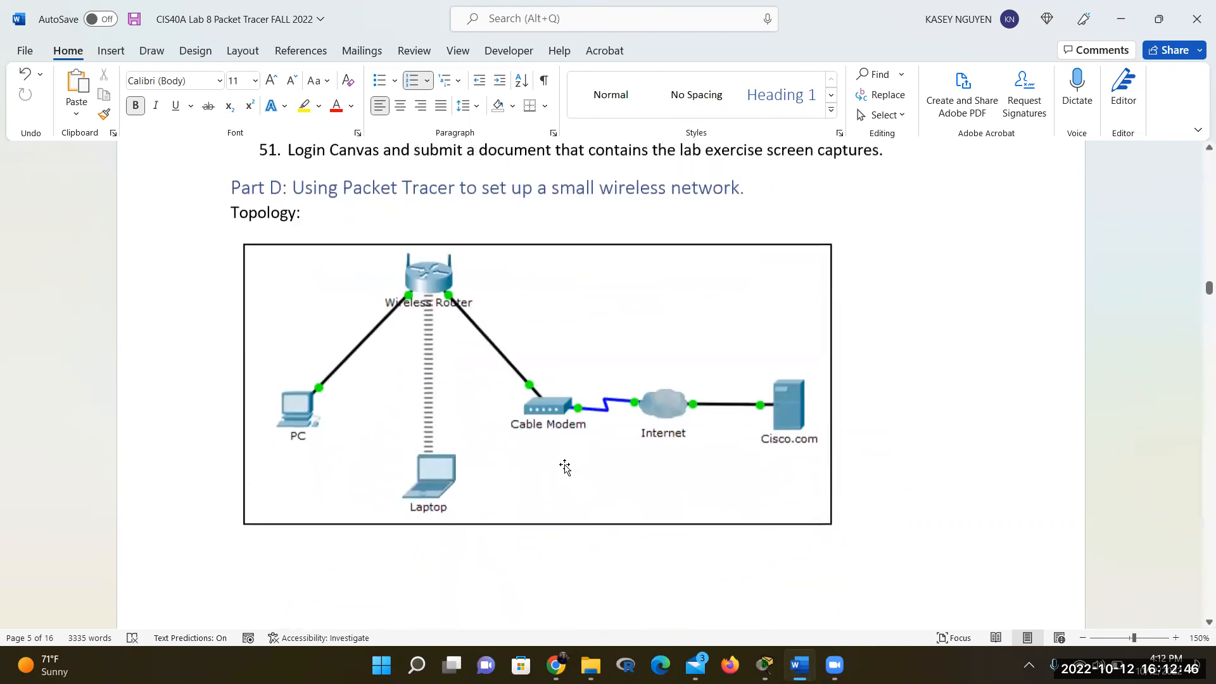
scroll(565, 467, "down", 1)
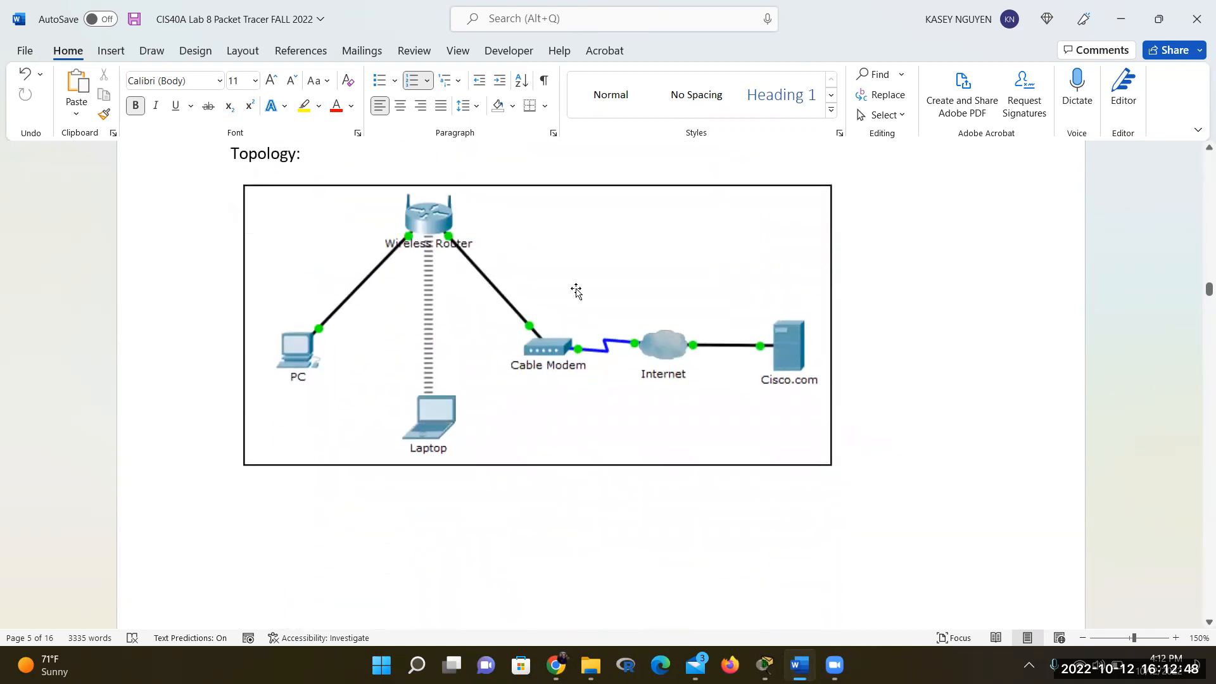
scroll(588, 369, "up", 1)
scroll(588, 369, "up", 2)
scroll(588, 369, "down", 10)
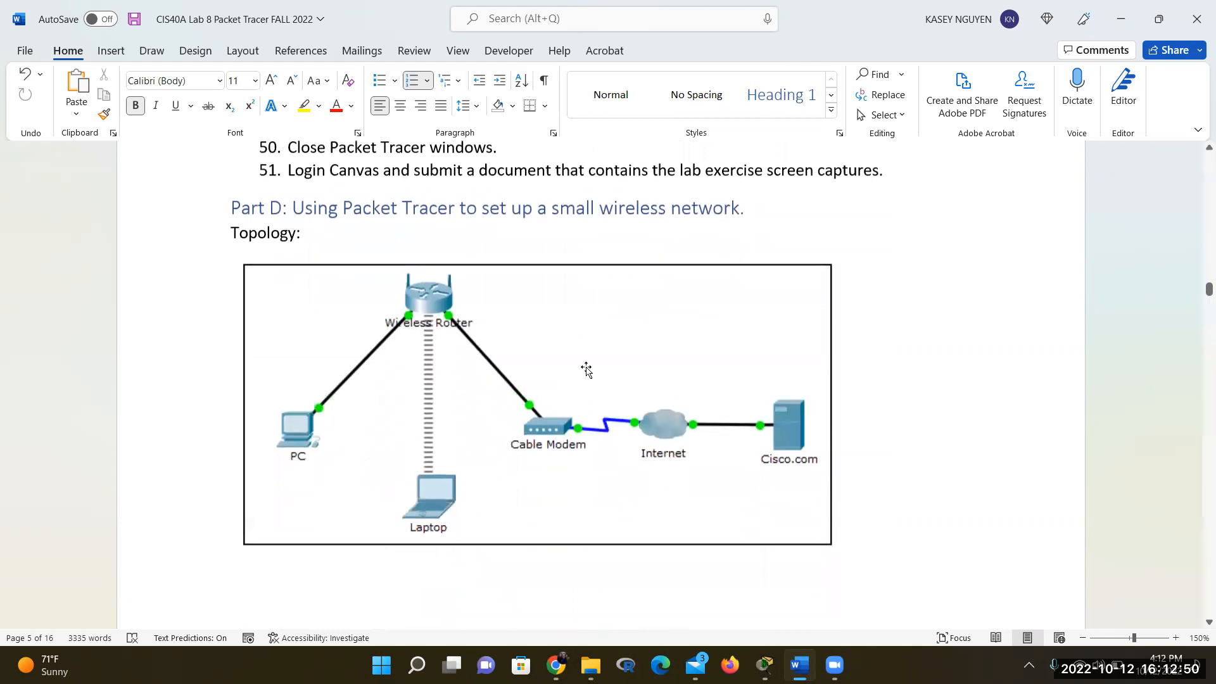
scroll(588, 367, "down", 10)
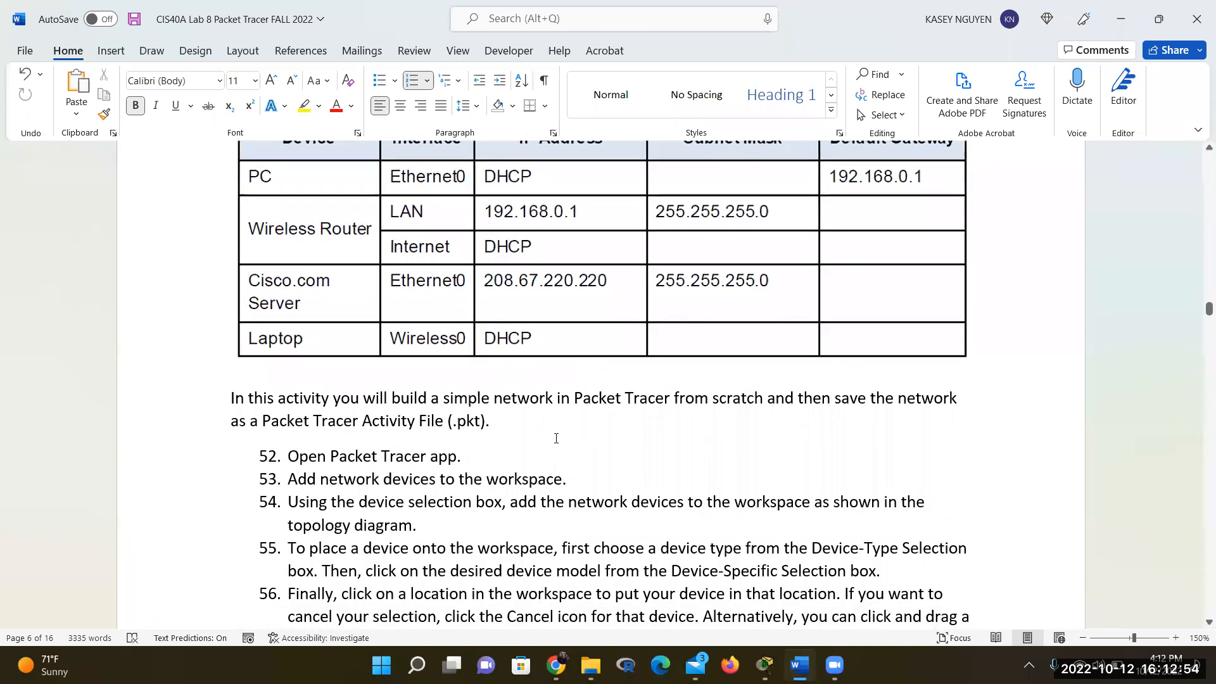
scroll(556, 439, "up", 1)
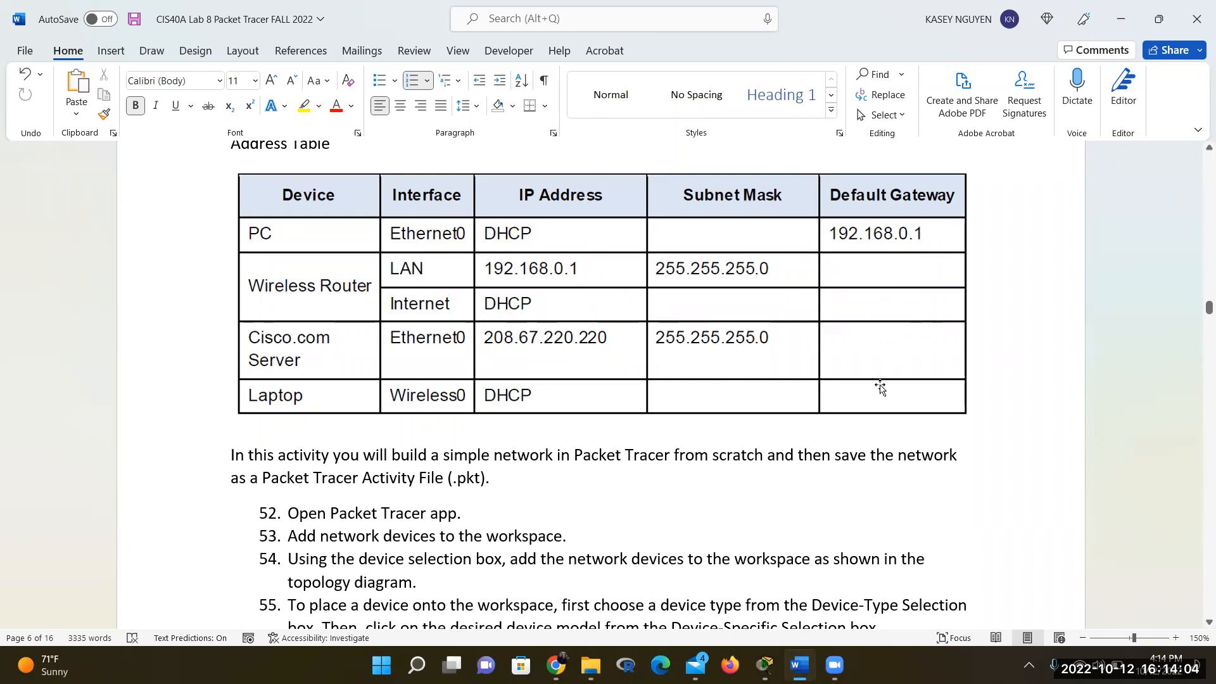
scroll(879, 387, "down", 1)
scroll(880, 386, "down", 3)
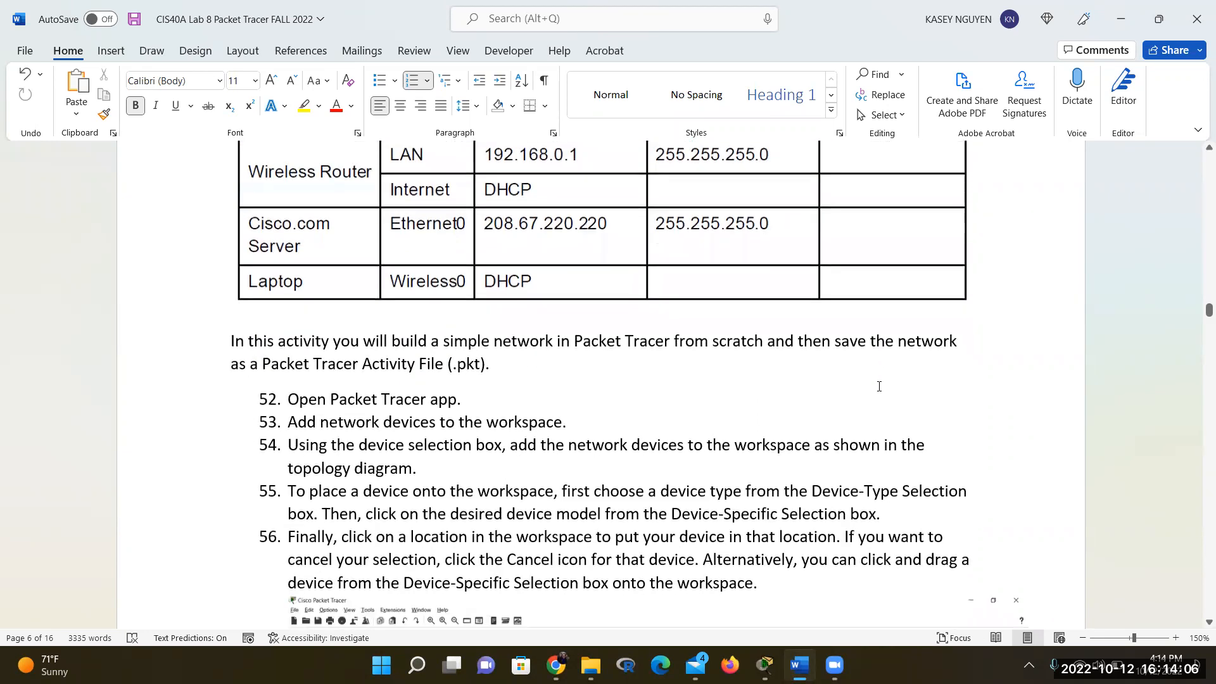
scroll(879, 386, "down", 2)
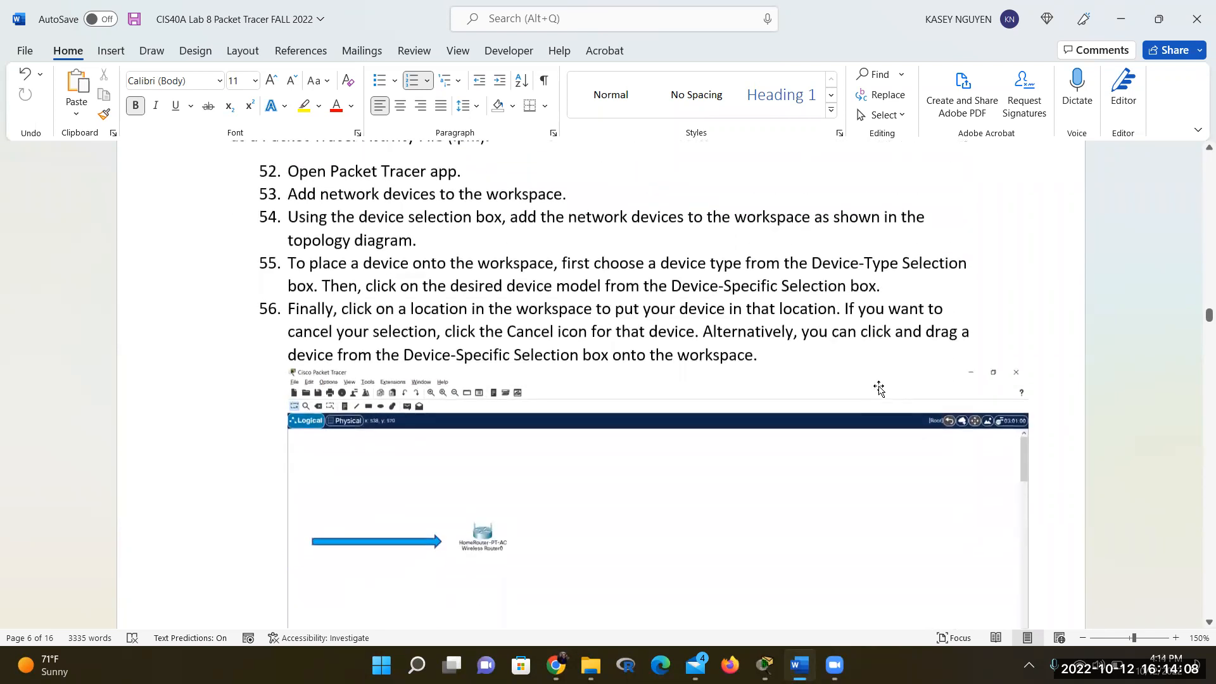
scroll(879, 388, "down", 4)
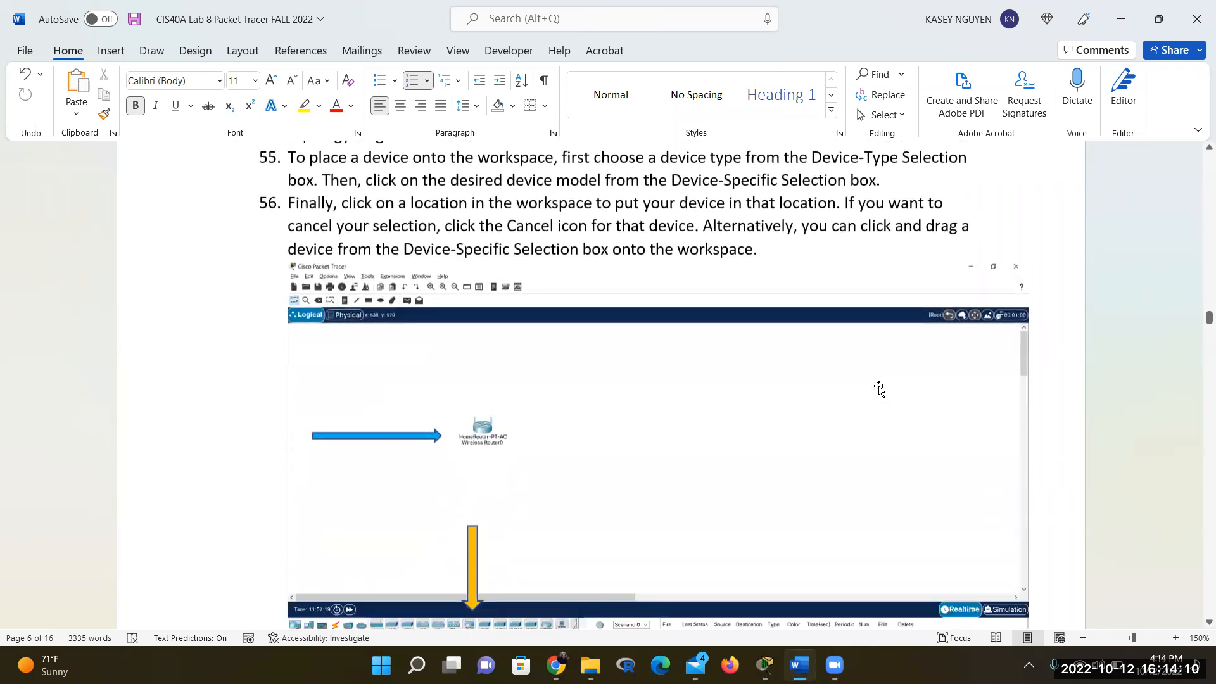
scroll(880, 389, "down", 2)
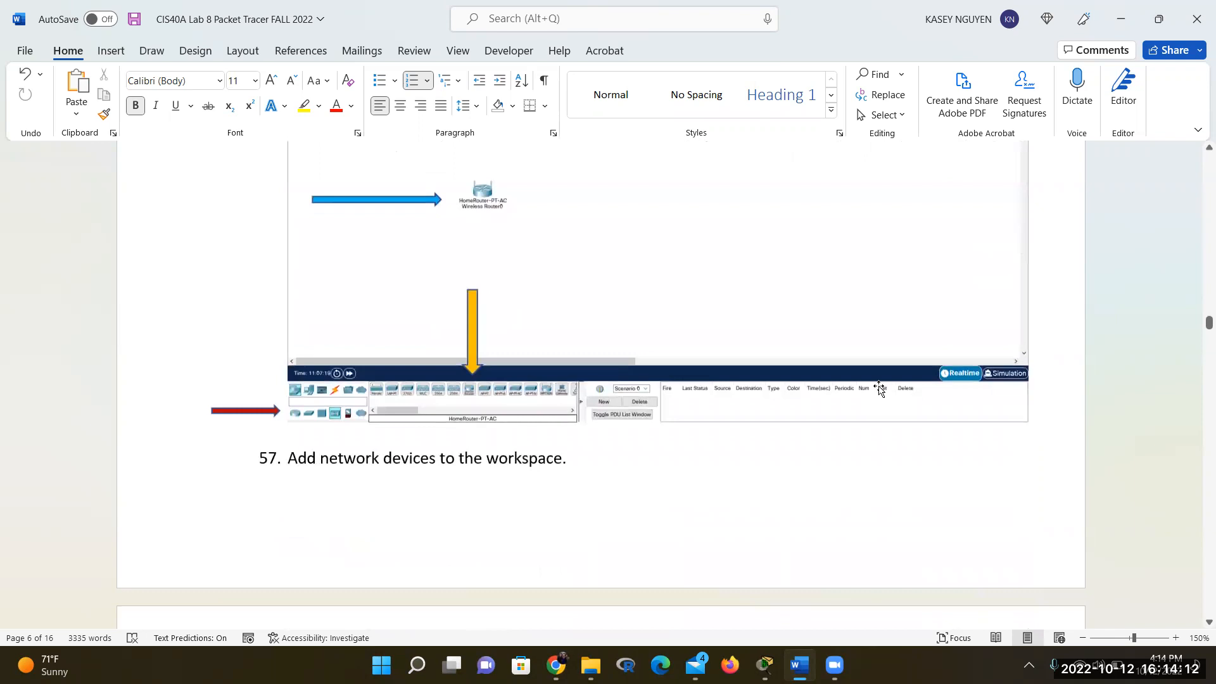
scroll(880, 389, "down", 1)
scroll(879, 390, "down", 4)
scroll(879, 389, "down", 5)
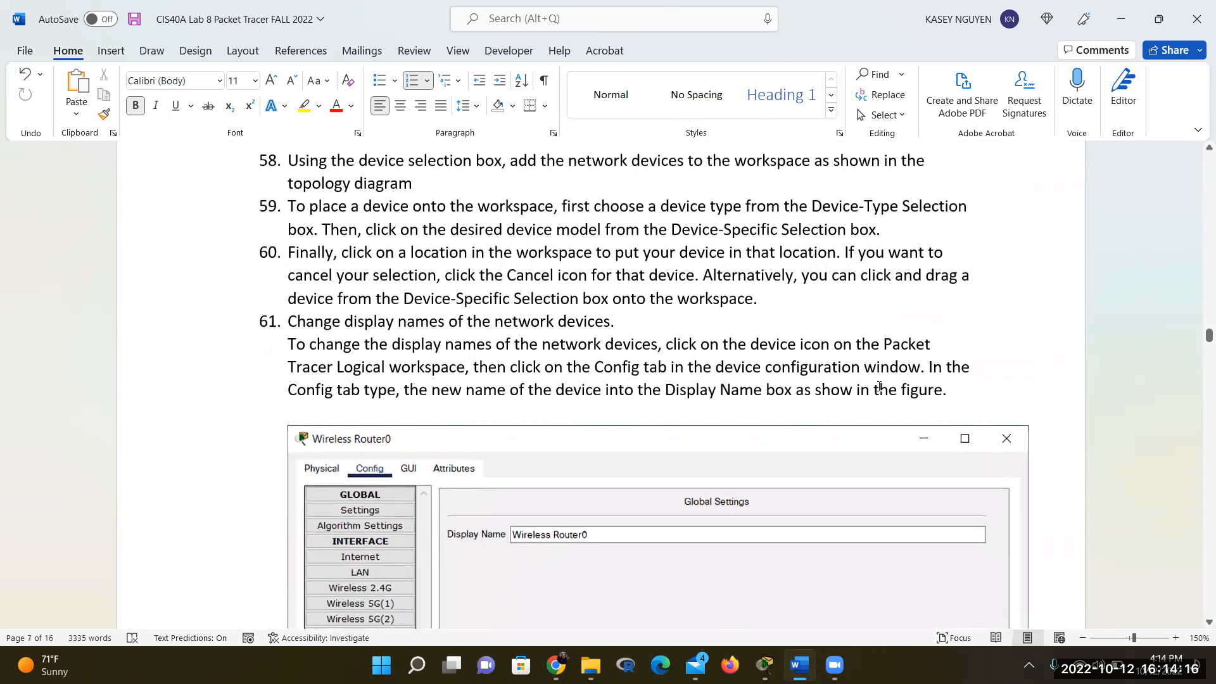
scroll(879, 387, "down", 2)
scroll(879, 389, "down", 2)
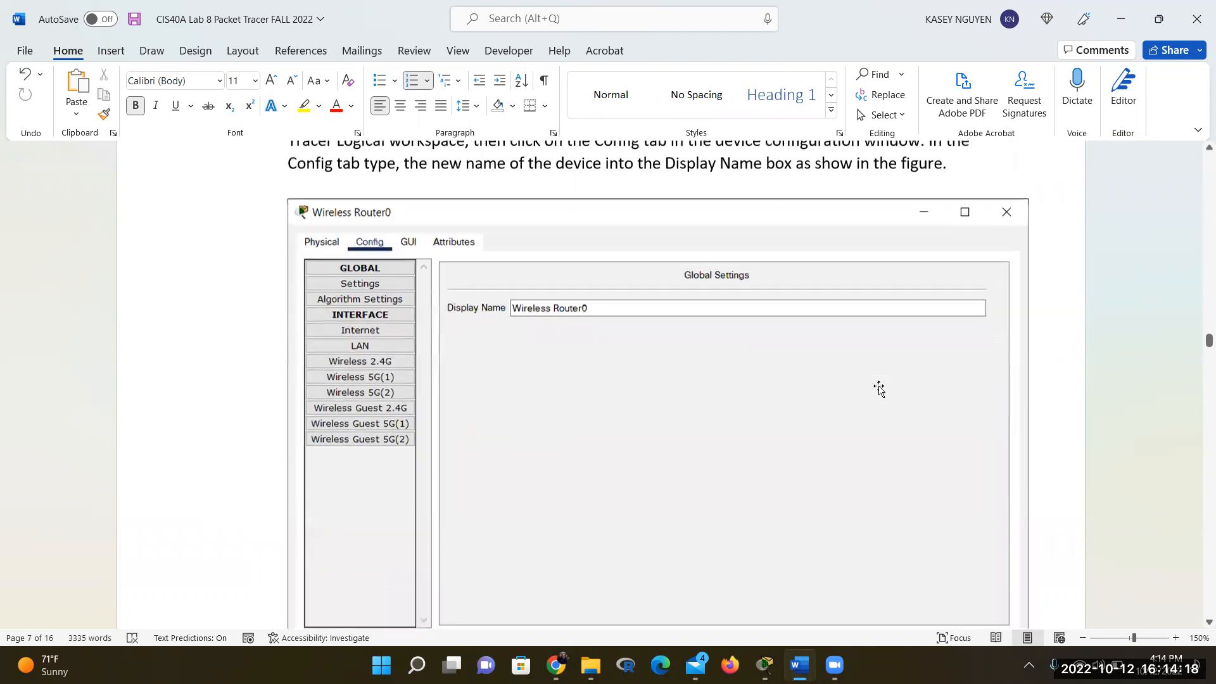
scroll(880, 389, "down", 10)
scroll(879, 387, "down", 6)
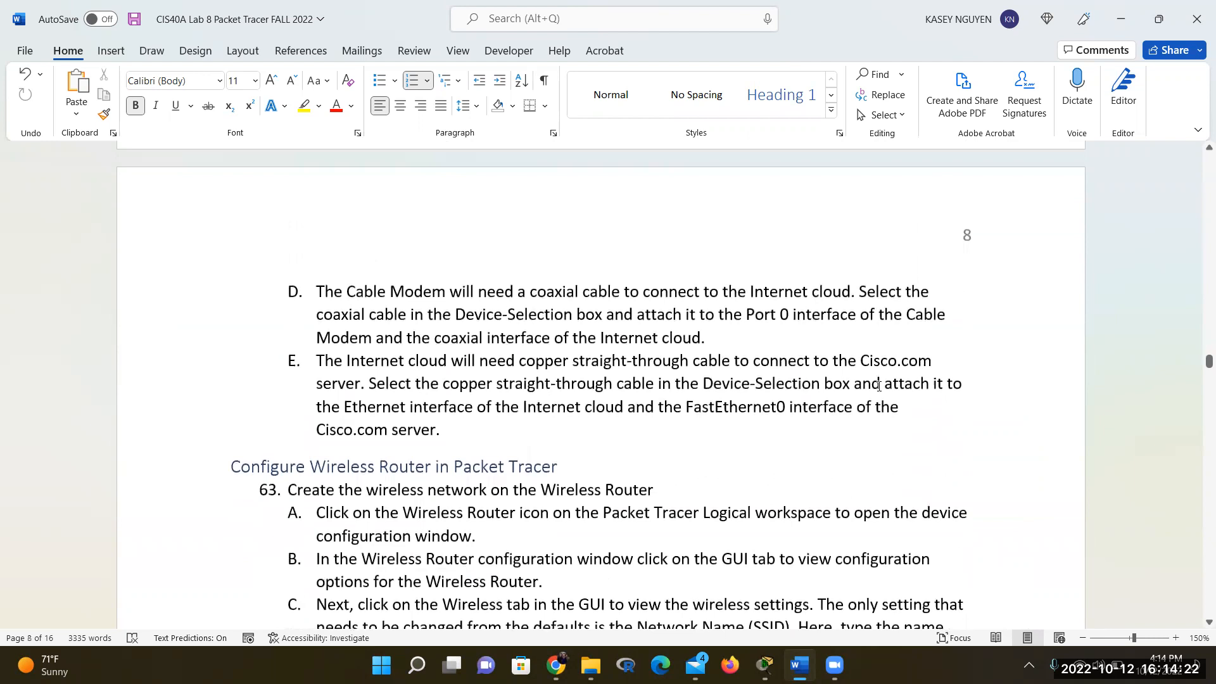
scroll(879, 386, "down", 6)
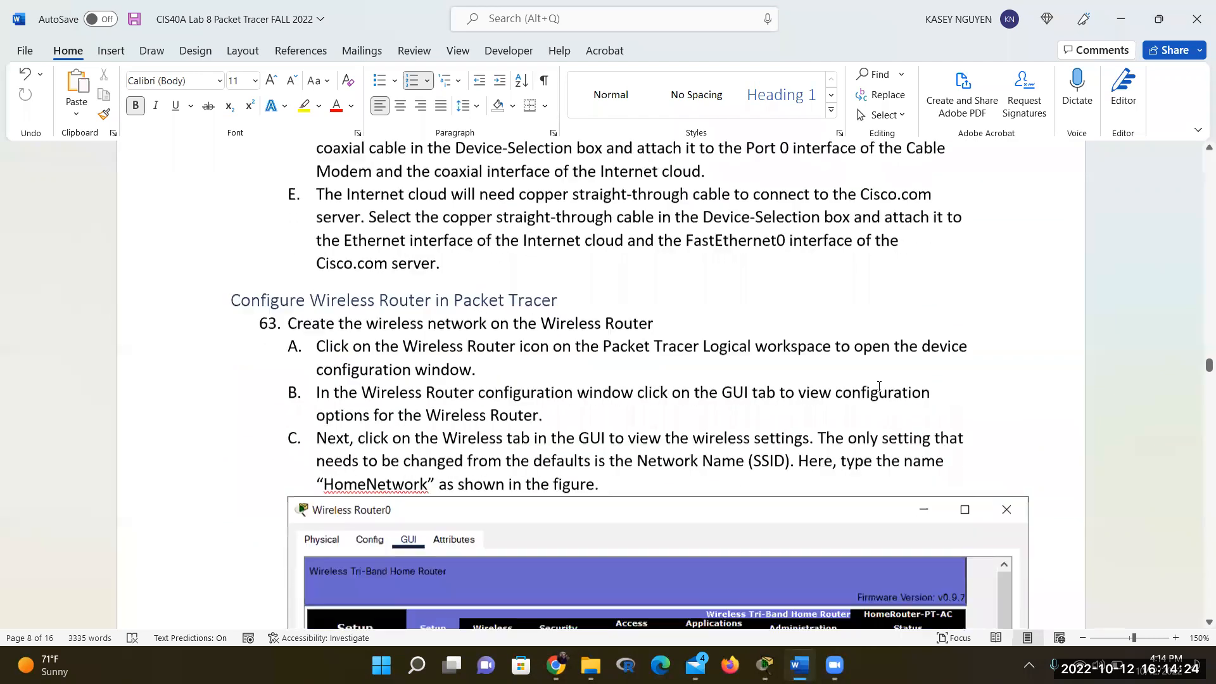
scroll(879, 387, "down", 5)
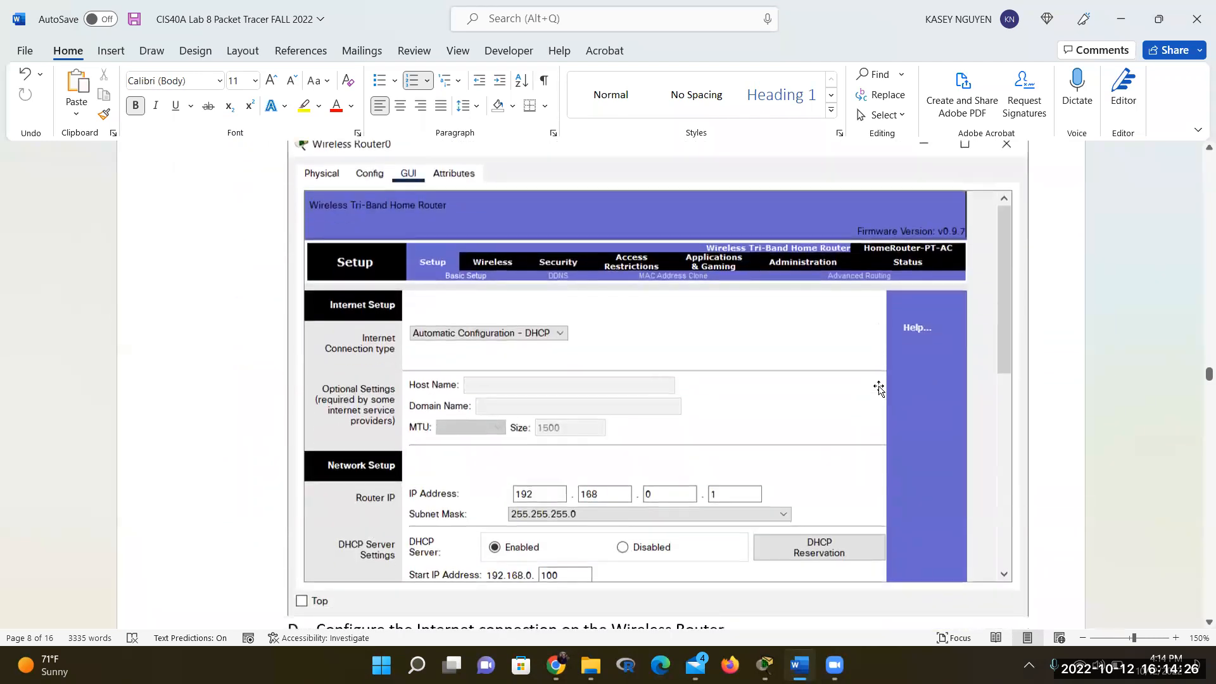
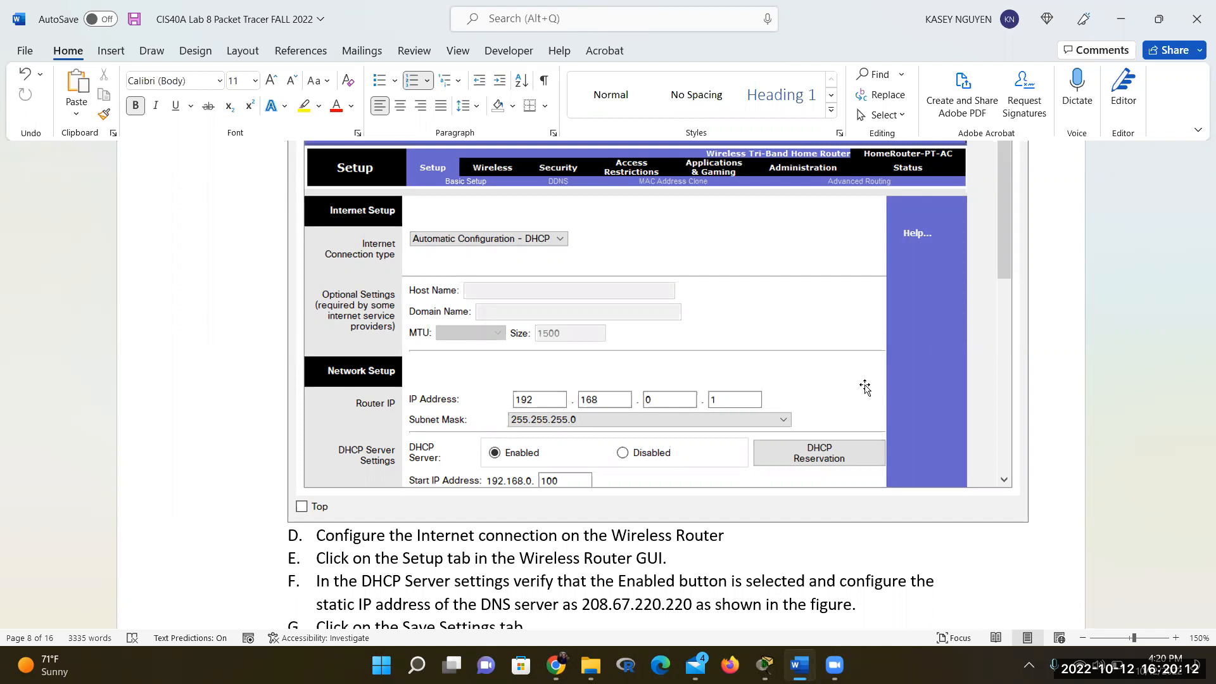
Select the router setup screenshot, then bring Switch2's command window up from Packet Tracer
left_click(677, 518)
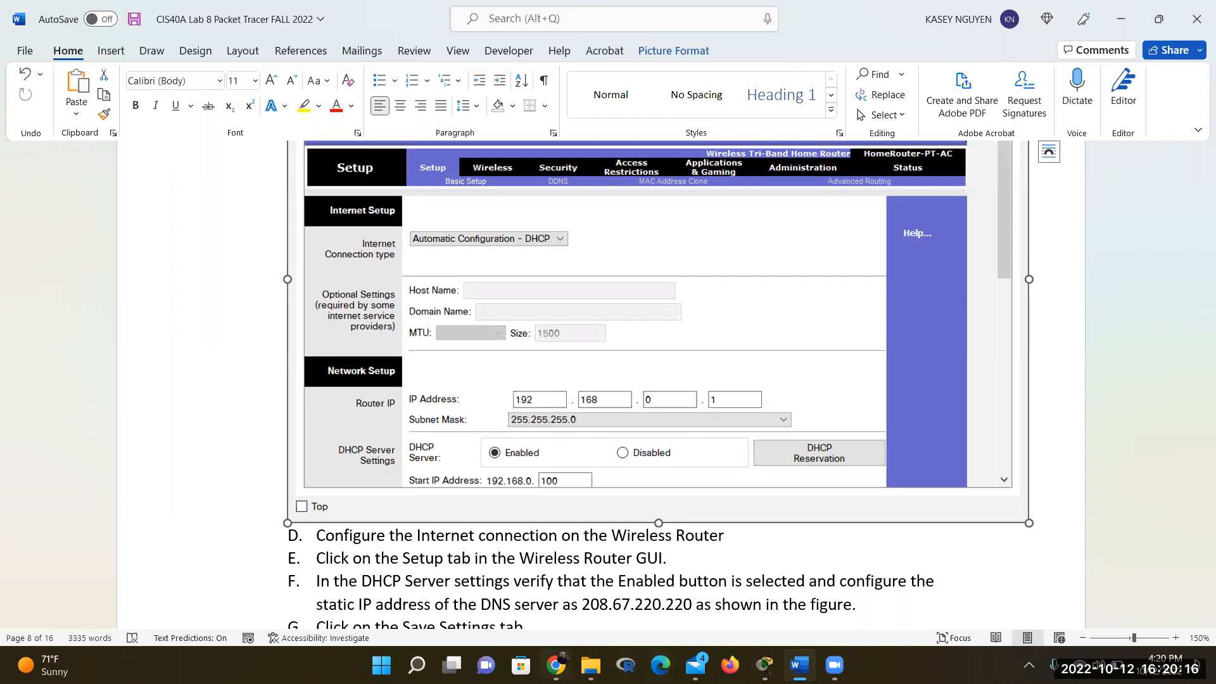
mouse_move(558, 666)
mouse_move(765, 665)
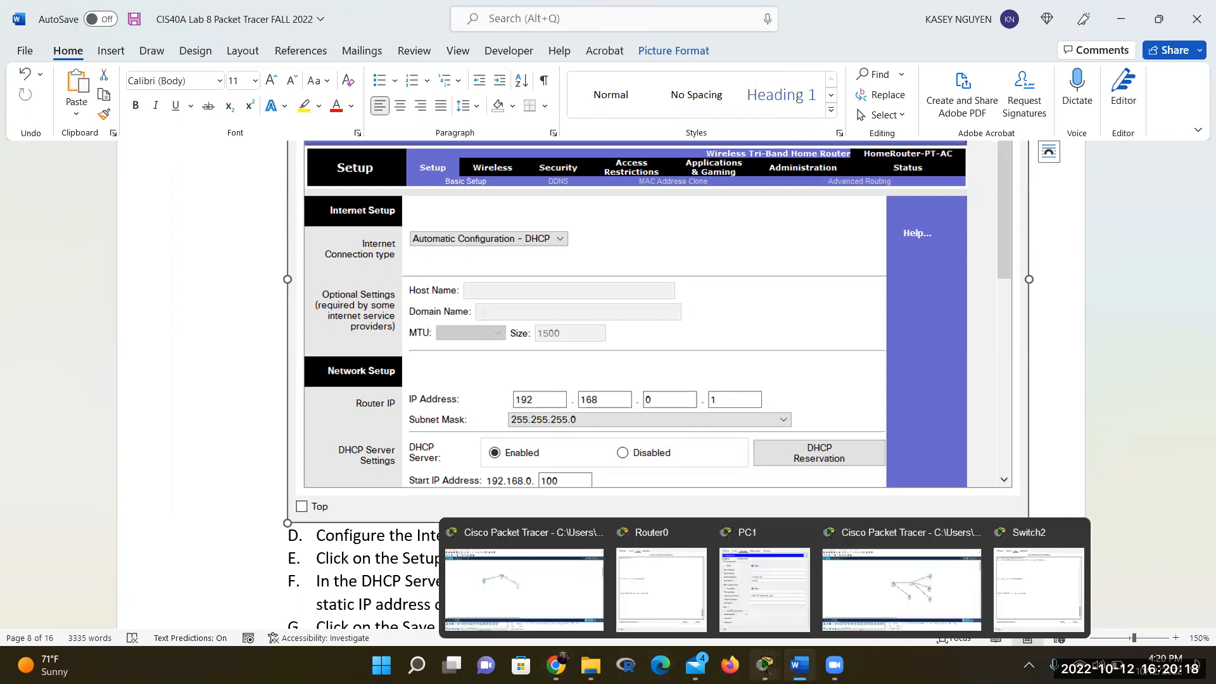
Put Switch2's CLI into global configuration mode with enable and config term
left_click(1033, 589)
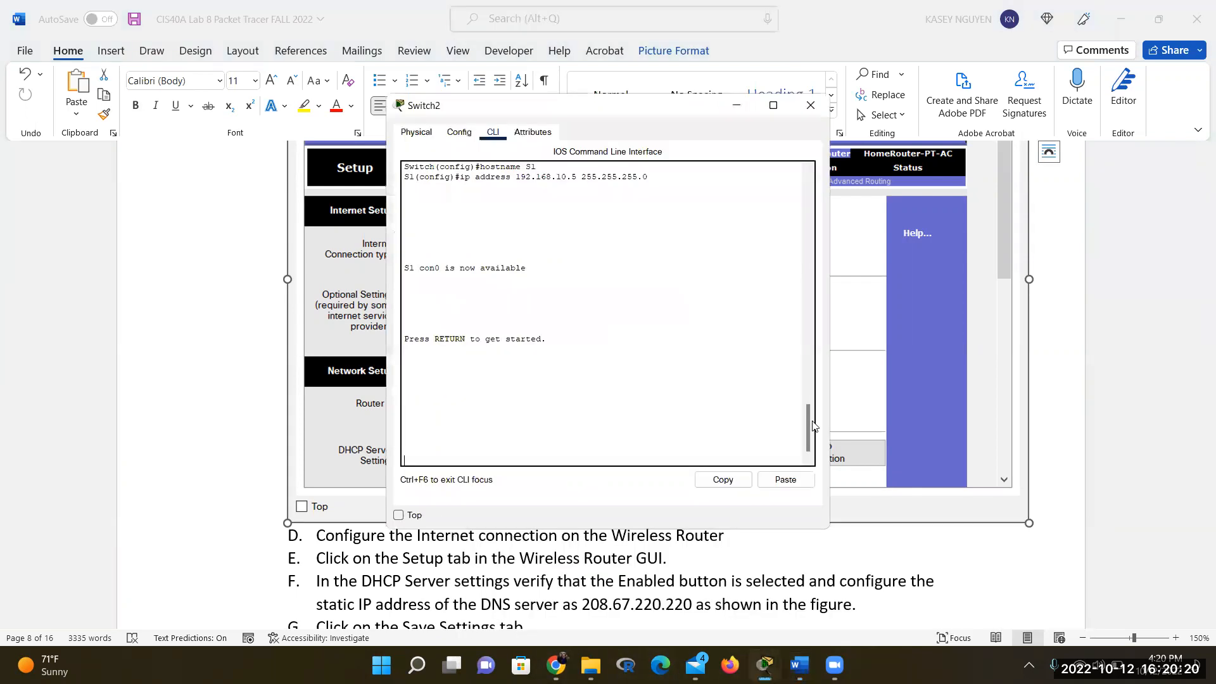
key("Return")
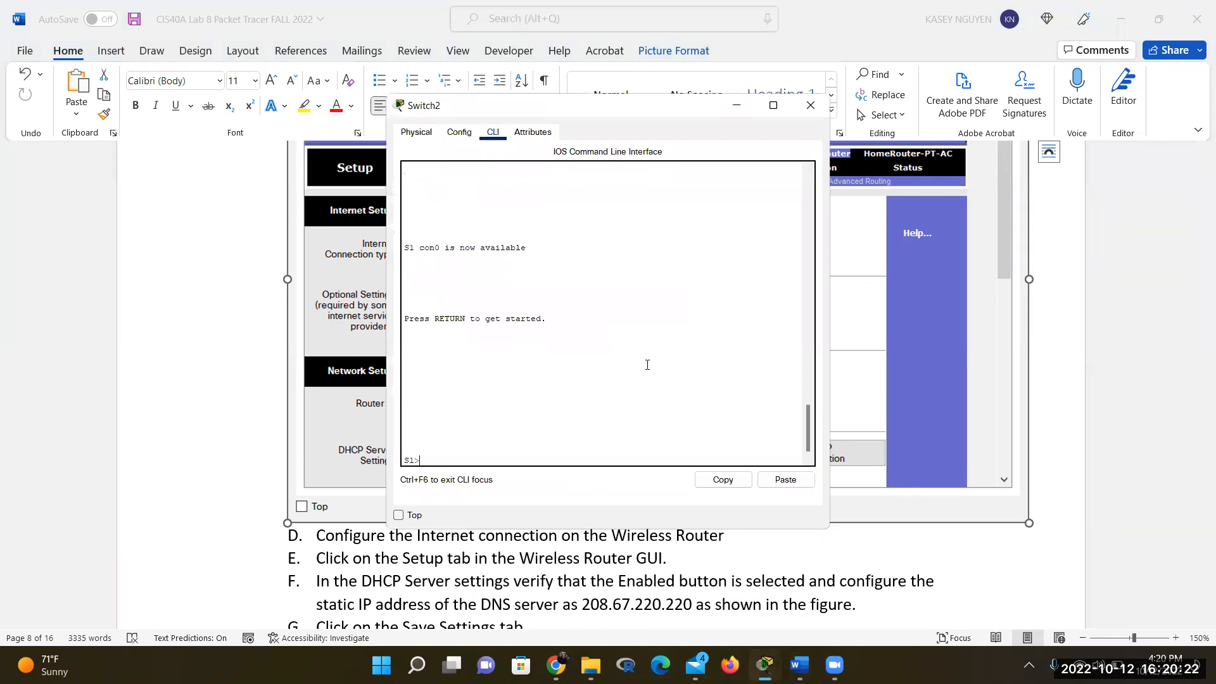
type("enable")
key("Return")
type("config")
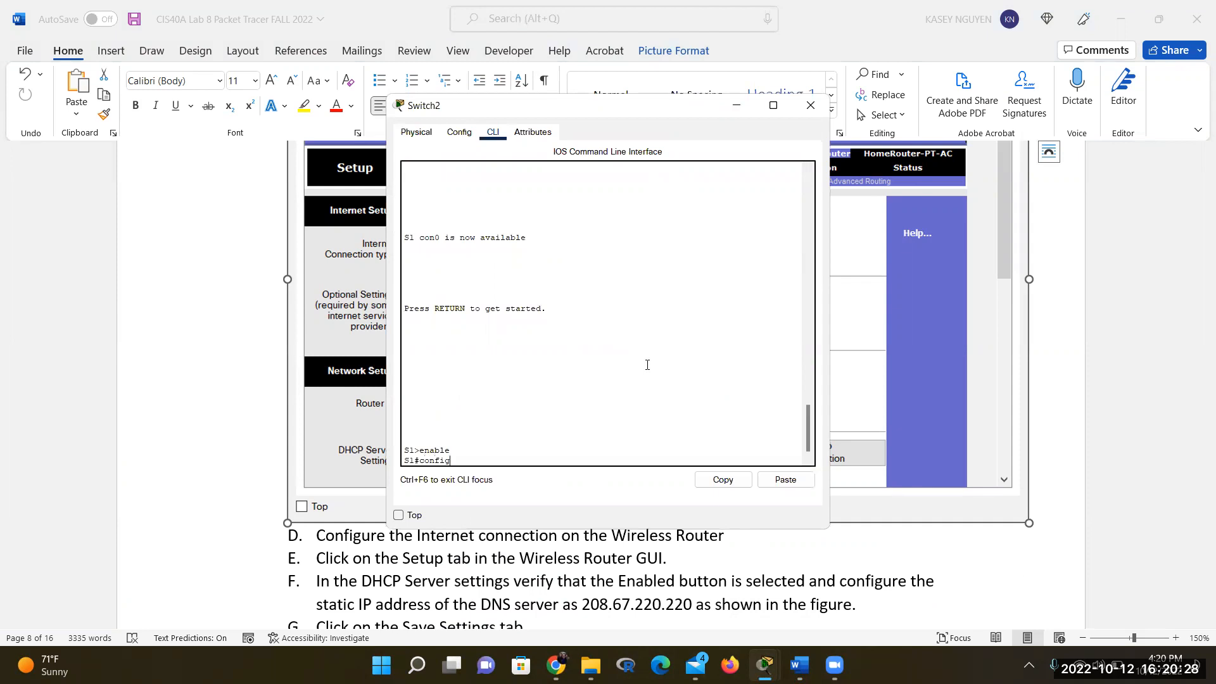
type(" term")
key("Return")
Try the ip address command and an interface FastEthernet command; the switch rejects them
type("ip a")
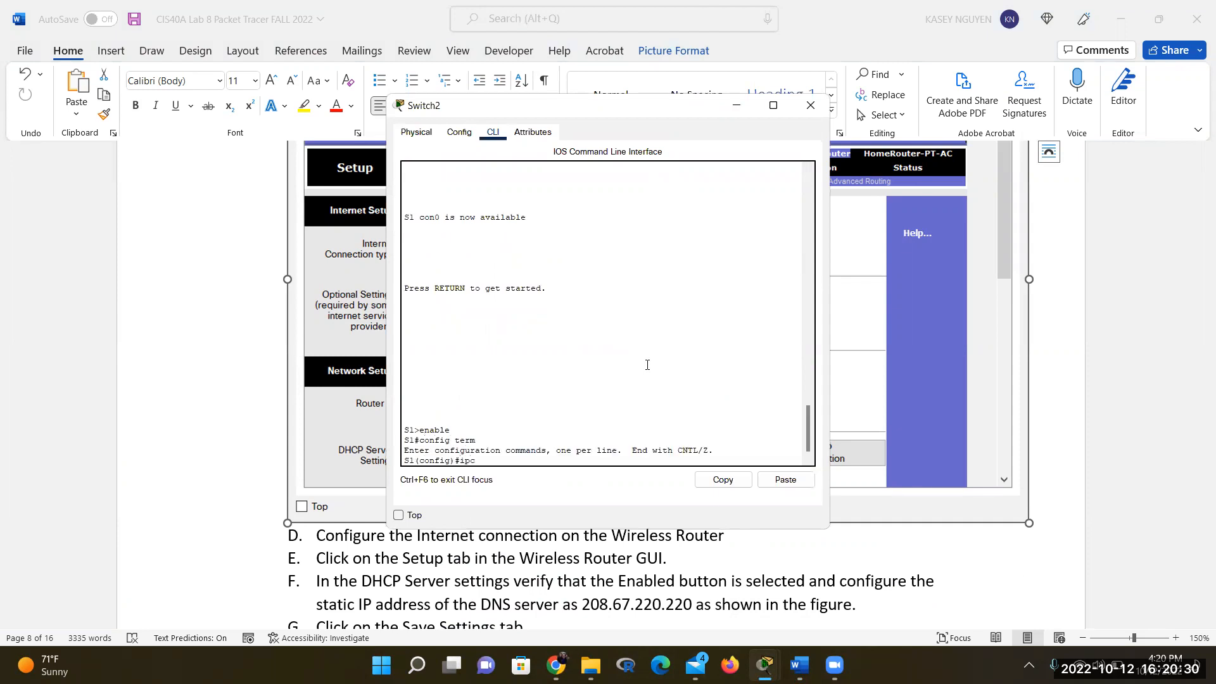
type("ddress")
key("Return")
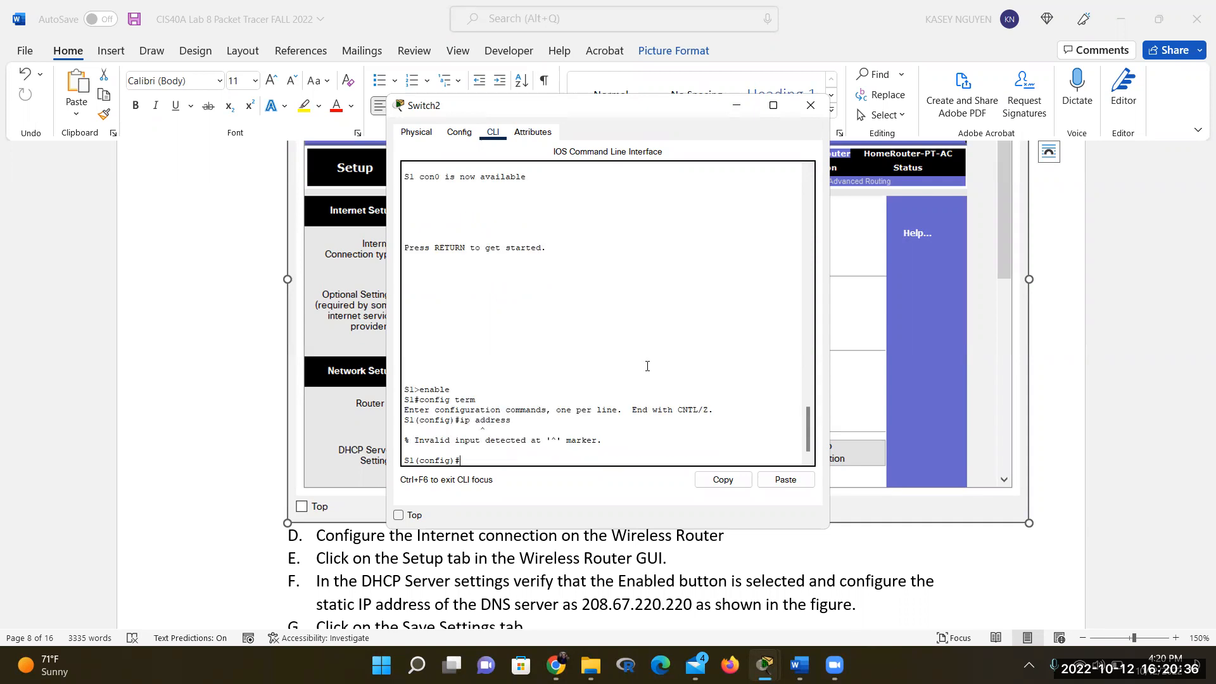
type("ce")
key("BackSpace")
key("BackSpace")
type("interface f")
key("BackSpace")
key("BackSpace")
type("As")
key("BackSpace")
key("BackSpace")
type("FastEtherne")
key("BackSpace")
key("BackSpace")
key("BackSpace")
key("BackSpace")
key("BackSpace")
key("BackSpace")
key("BackSpace")
key("BackSpace")
key("BackSpace")
key("BackSpace")
key("BackSpace")
key("BackSpace")
key("BackSpace")
key("BackSpace")
key("BackSpace")
key("BackSpace")
key("BackSpace")
key("BackSpace")
key("BackSpace")
key("BackSpace")
key("BackSpace")
Try show interface and show ip interface in configuration mode; both are rejected as invalid
type("show interface")
key("Return")
type("show")
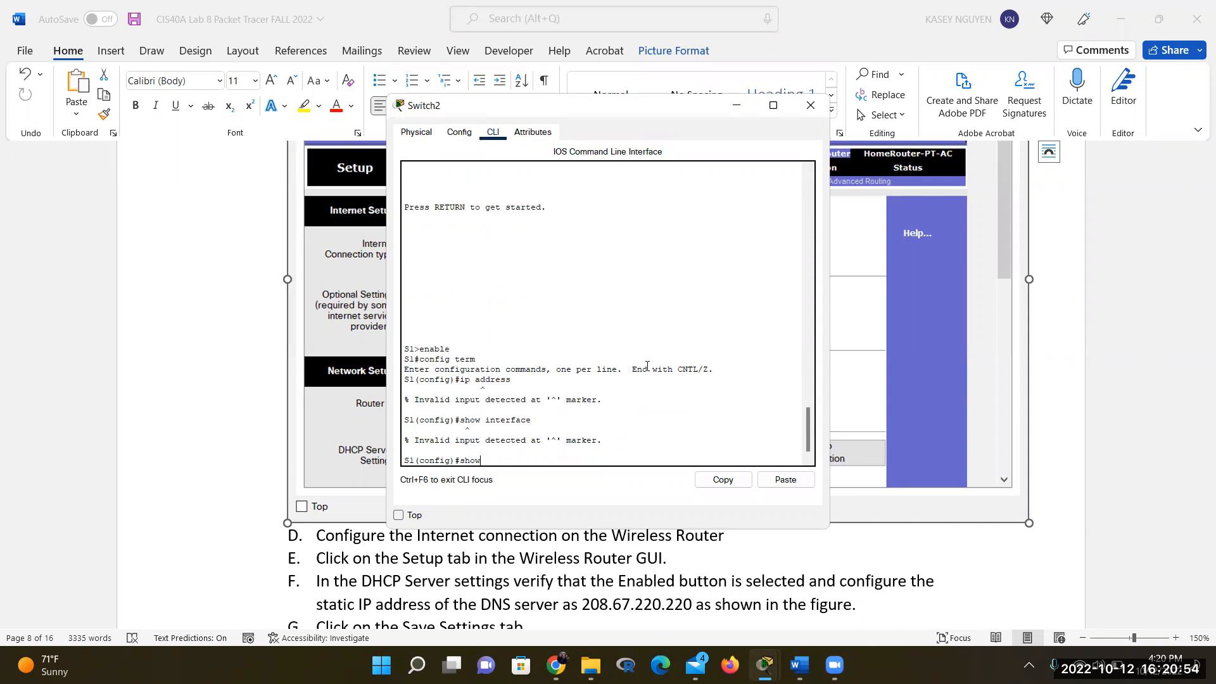
type(" ip cinterface")
key("Return")
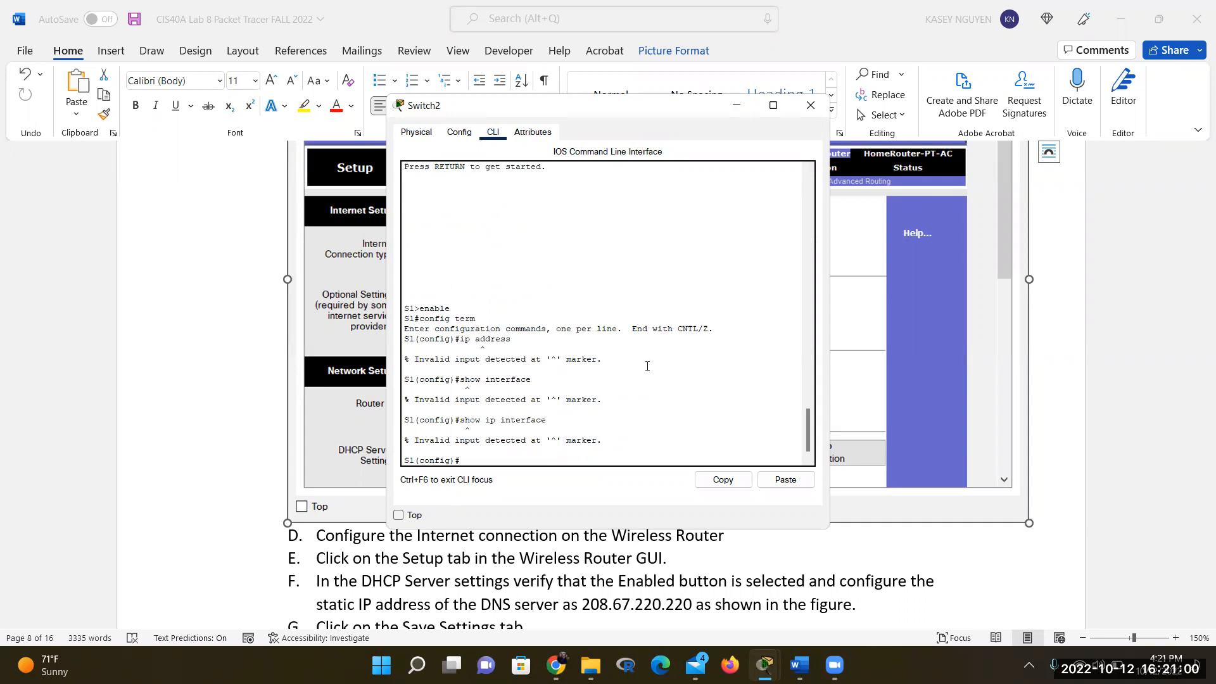
type("c")
Scroll the Word lab notes back to page 5's steps 46–51 for switch IP 192.168.10.5
left_click(330, 290)
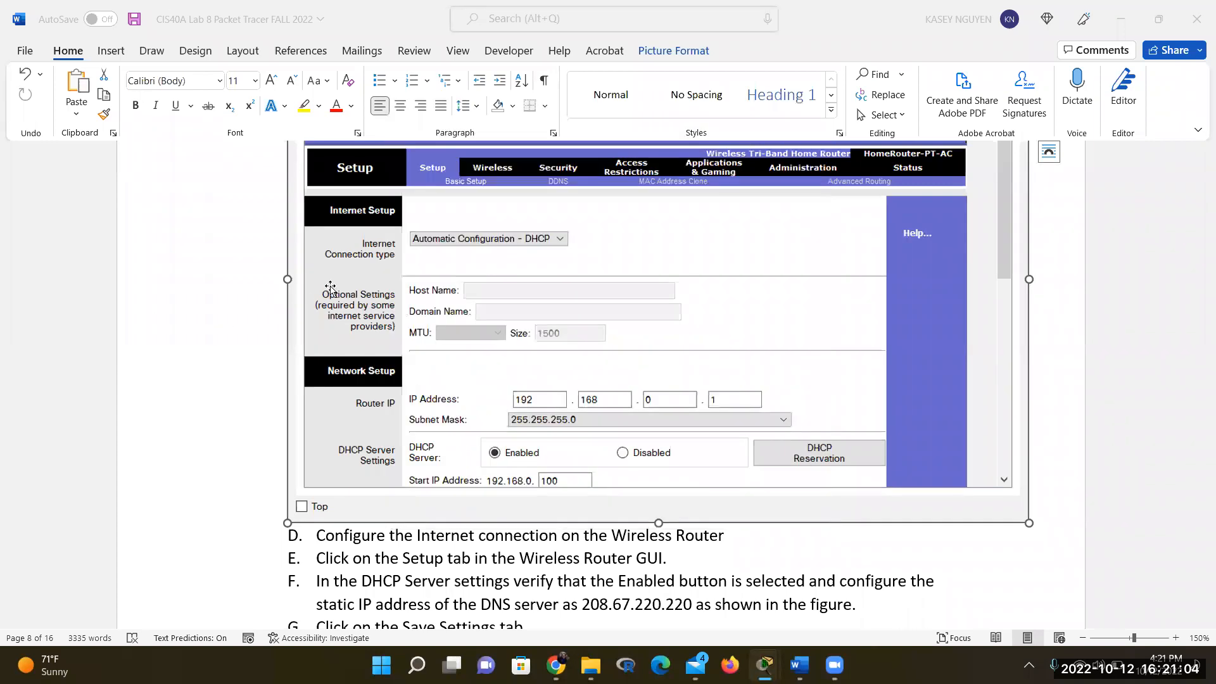
scroll(537, 500, "down", 3)
scroll(537, 494, "up", 6)
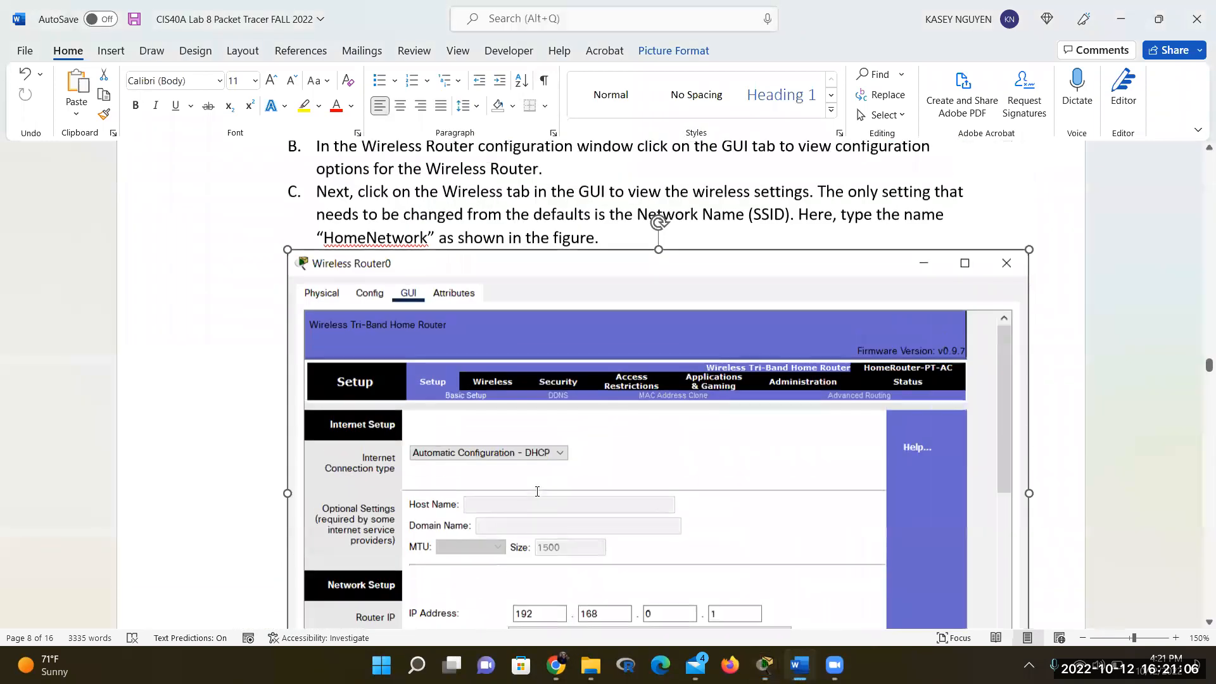
scroll(537, 491, "up", 15)
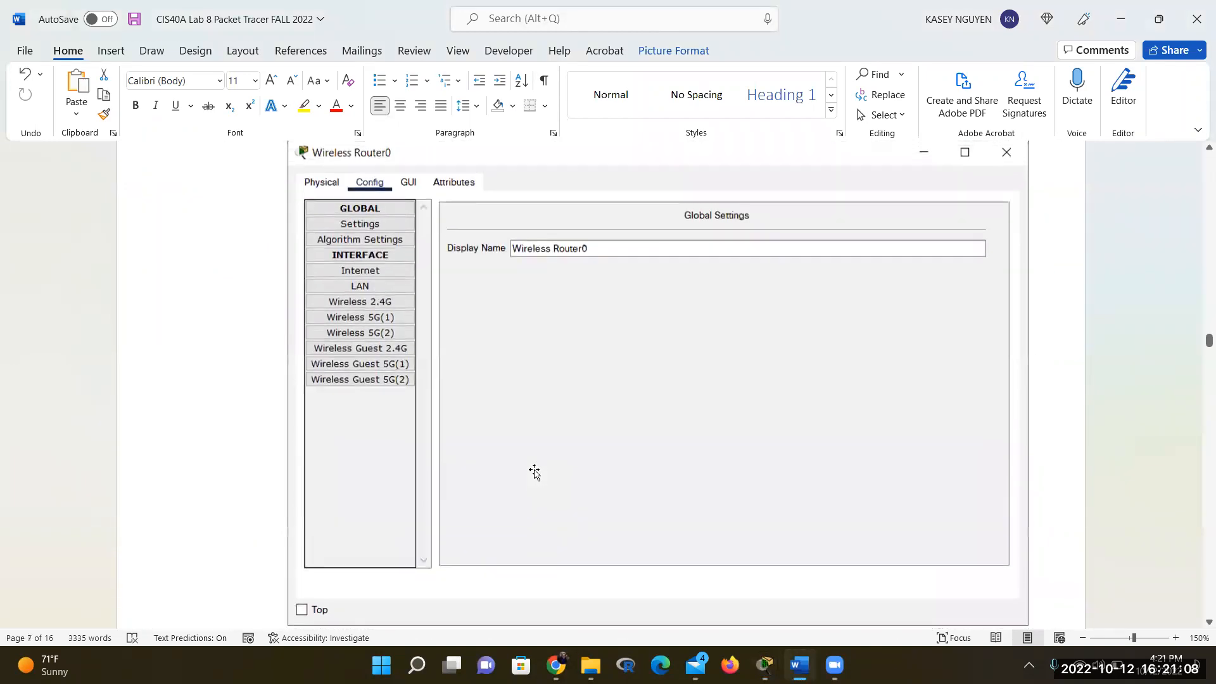
scroll(536, 469, "up", 12)
scroll(539, 418, "up", 15)
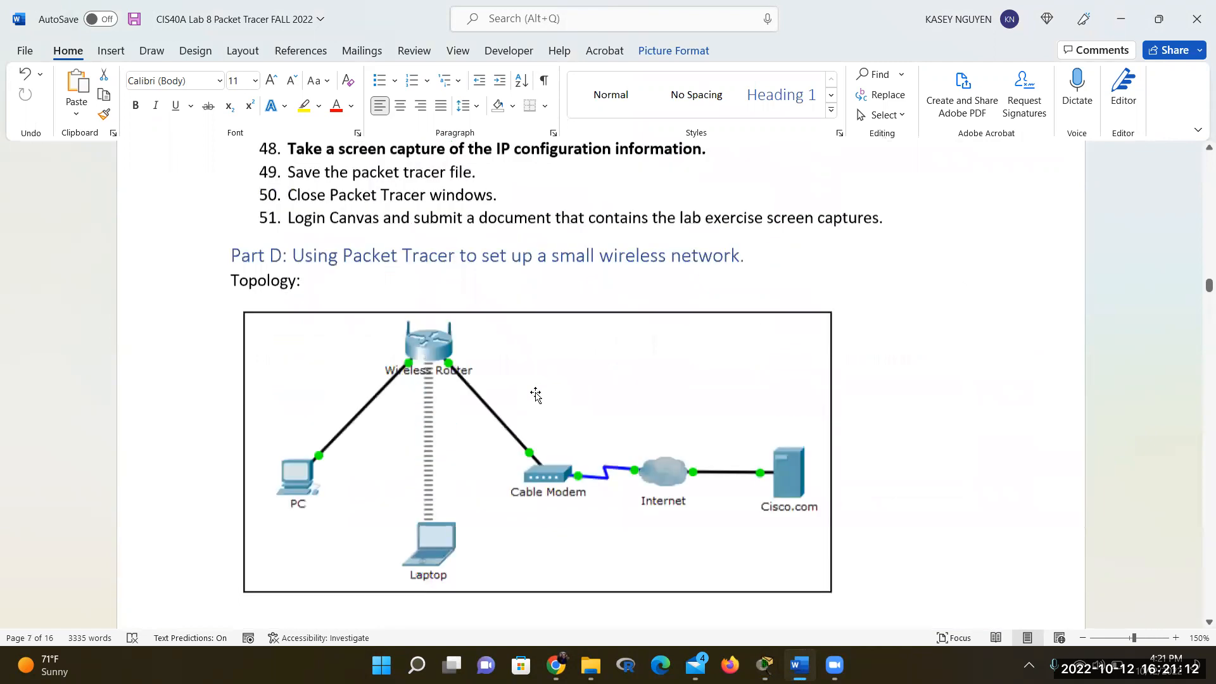
scroll(536, 396, "up", 3)
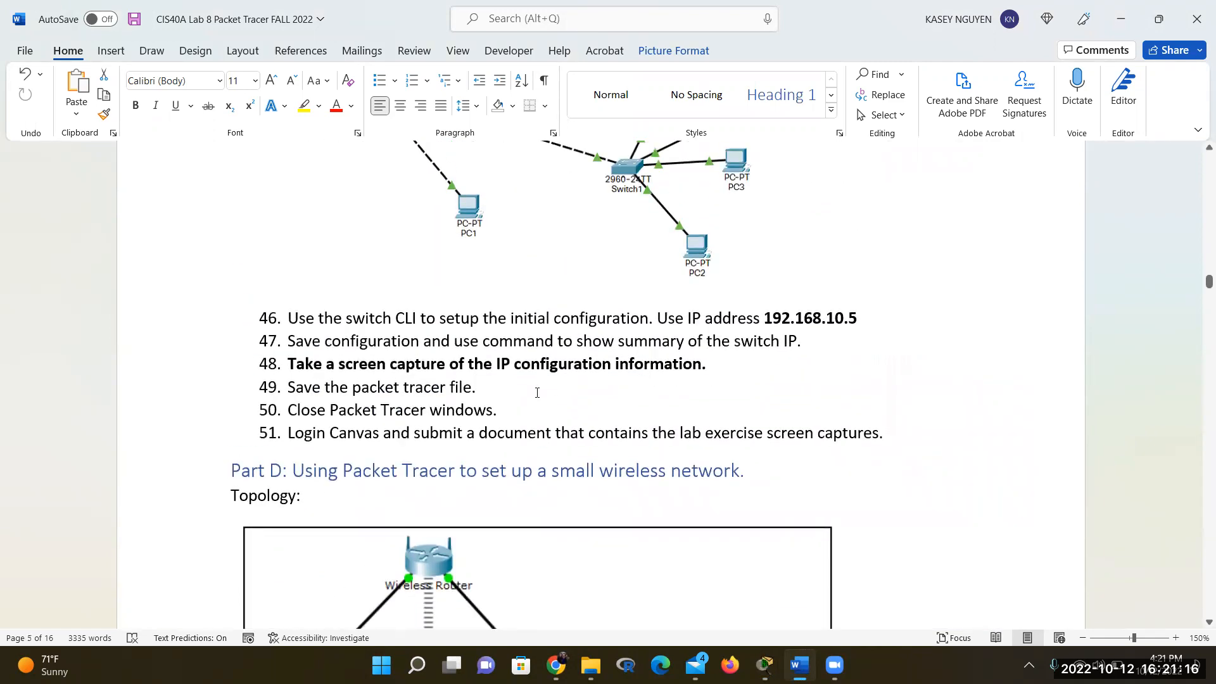
scroll(537, 392, "up", 2)
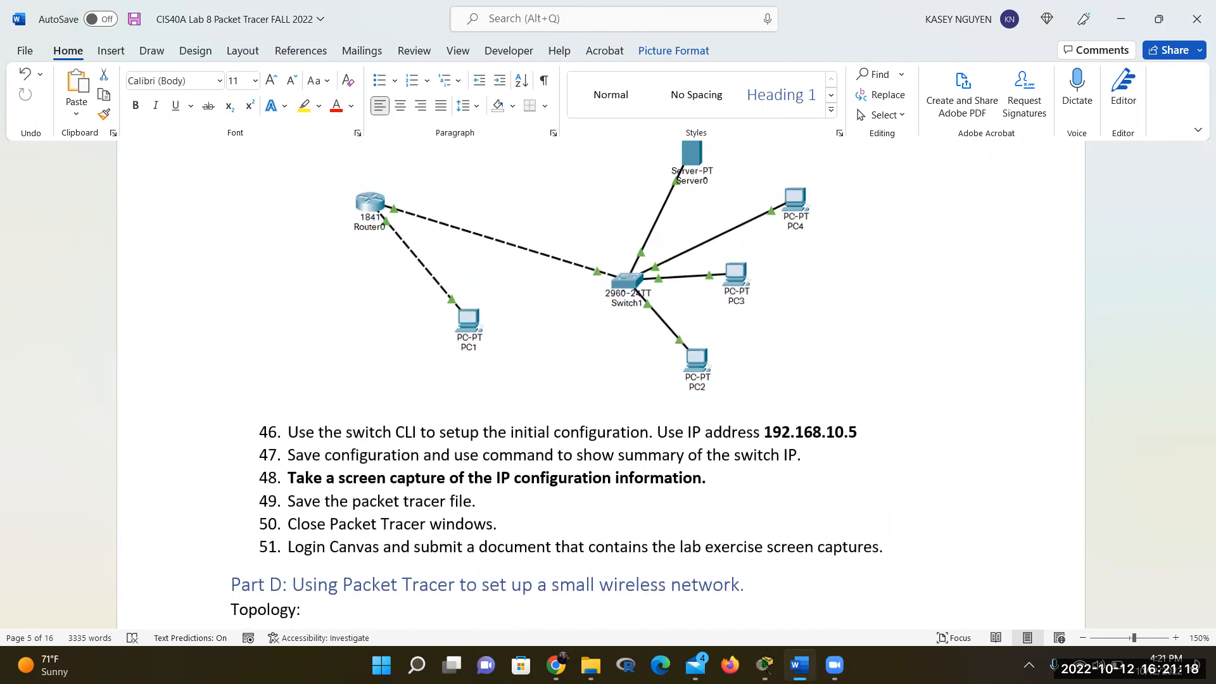
left_click(764, 665)
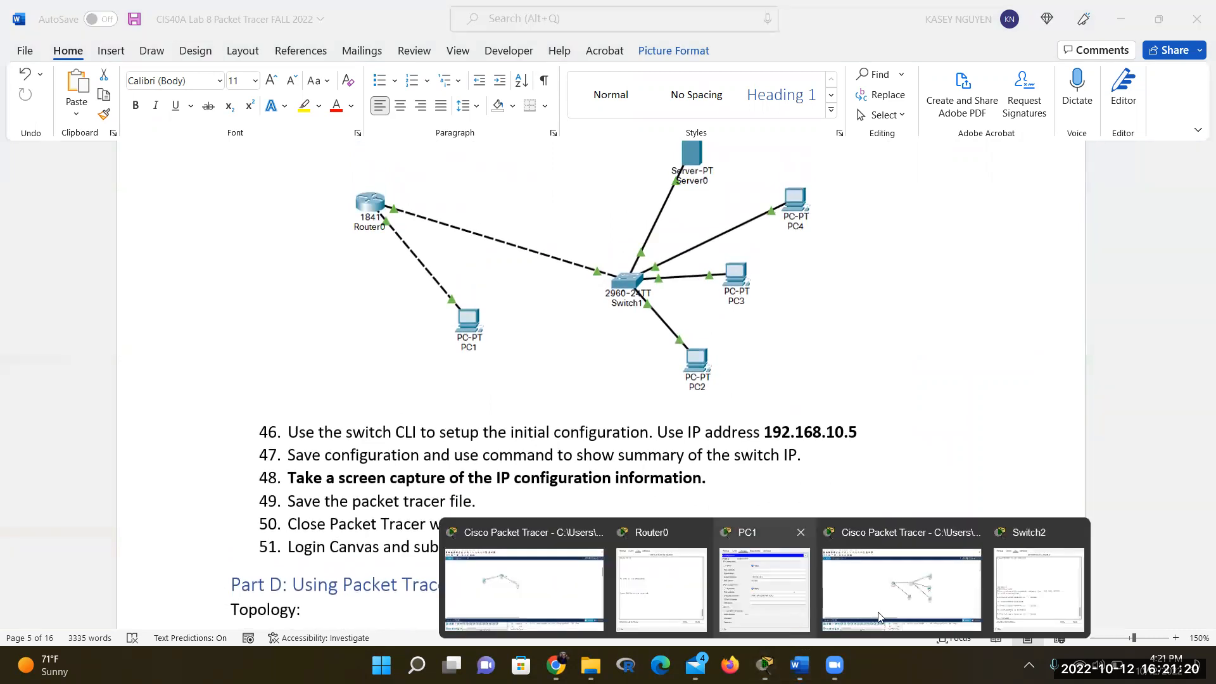
Minimise Switch2's CLI to reveal the Packet Tracer topology with Router0, Switch2 and PC1–PC4
left_click(936, 591)
left_click(686, 277)
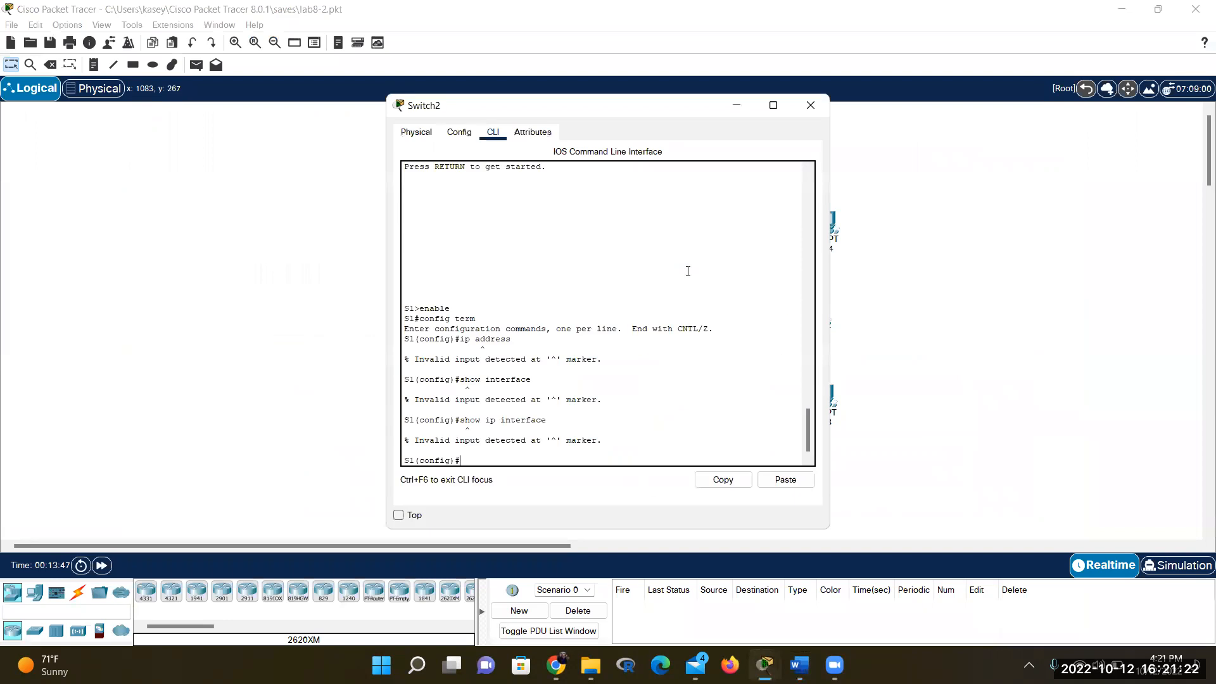
left_click(737, 105)
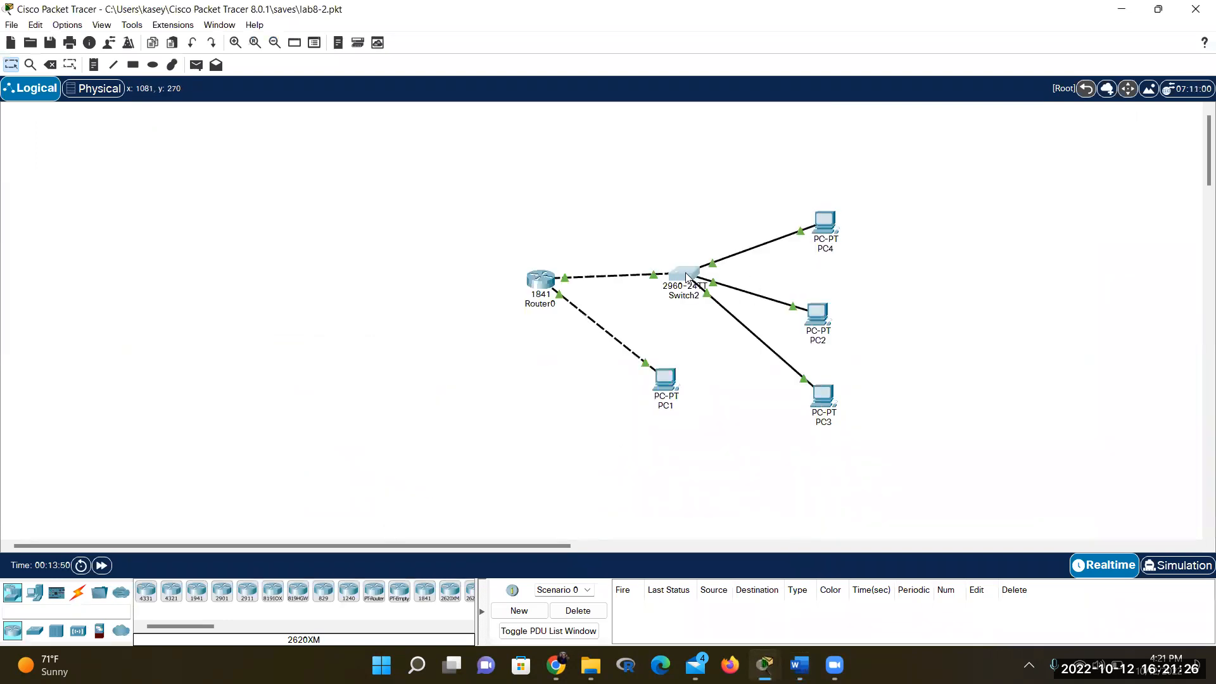
mouse_move(686, 277)
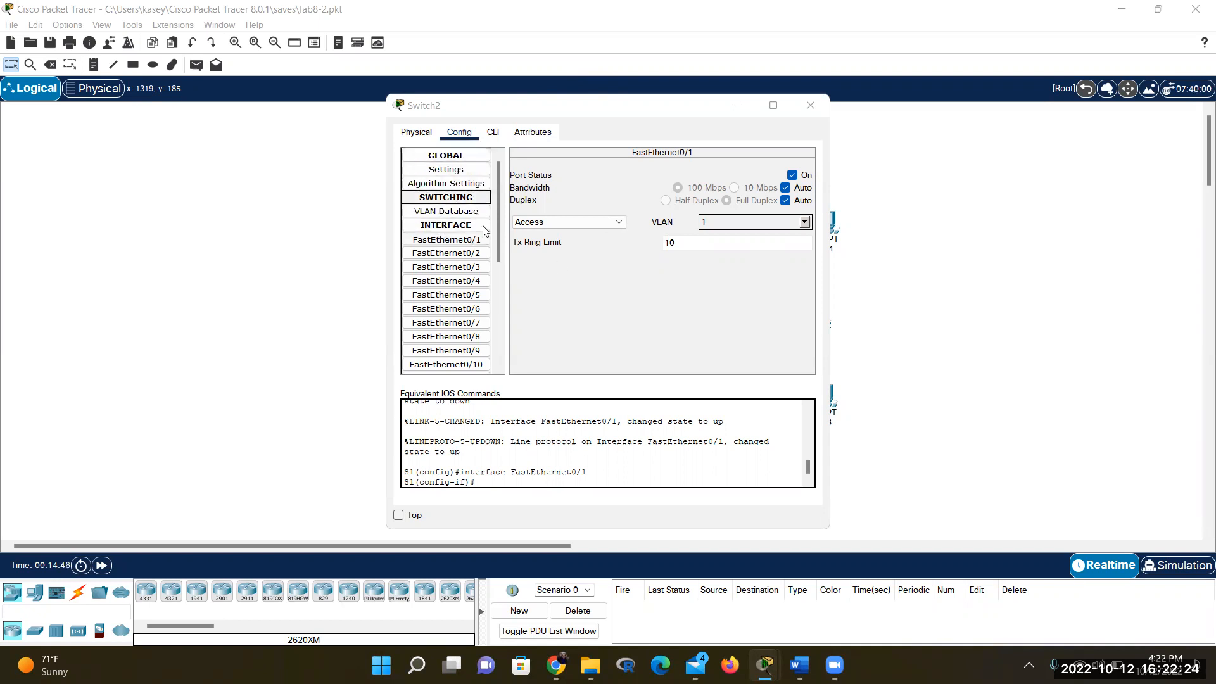
Check FastEthernet0/1's VLAN list: only 1 default, 1002 fddi-default and 1003 token-ring
left_click(467, 246)
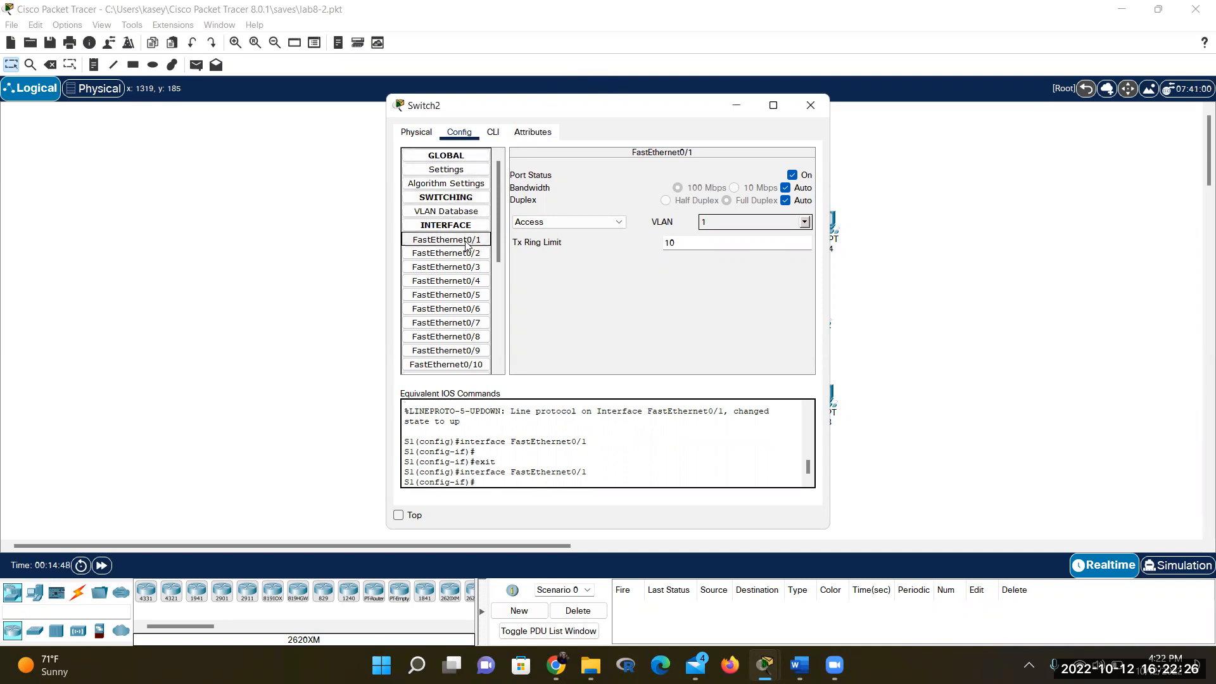
scroll(521, 418, "down", 1)
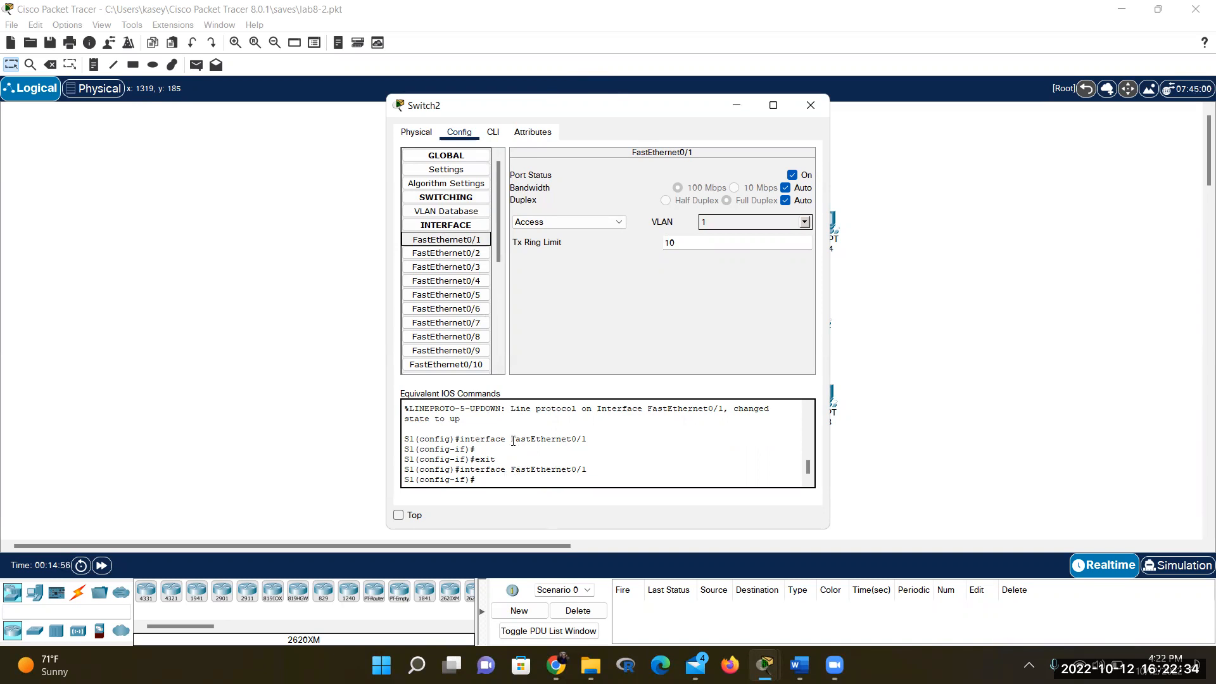
left_click_drag(615, 440, 405, 439)
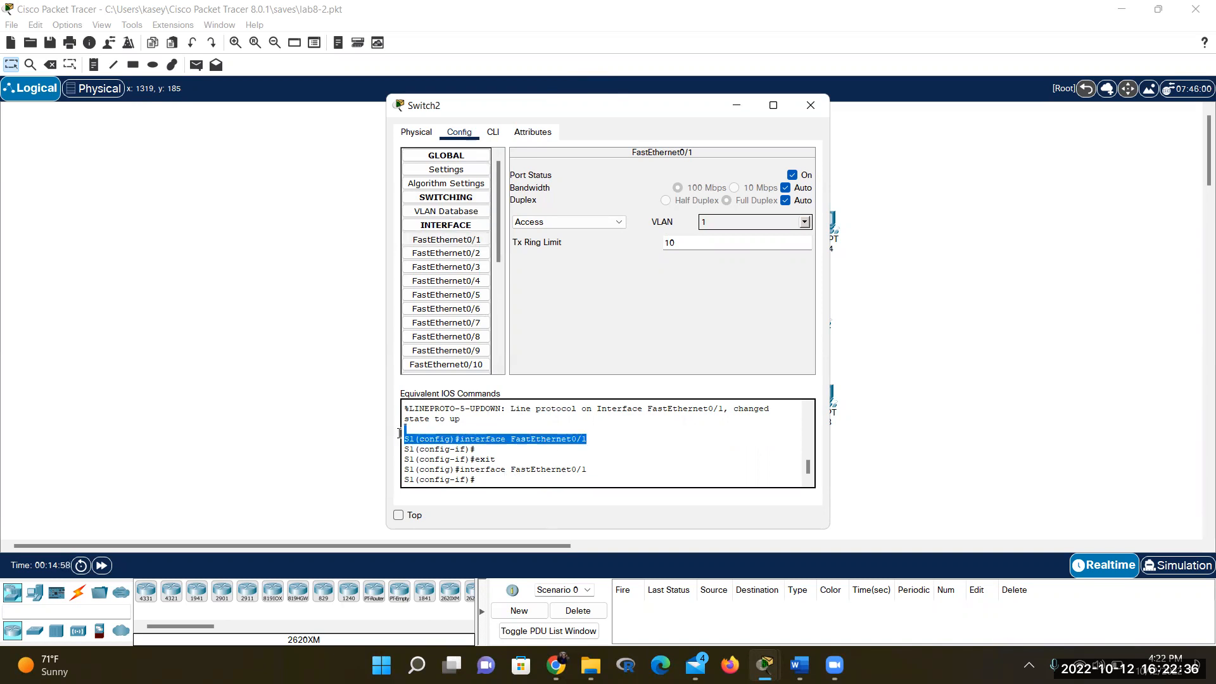
left_click(527, 445)
left_click(459, 239)
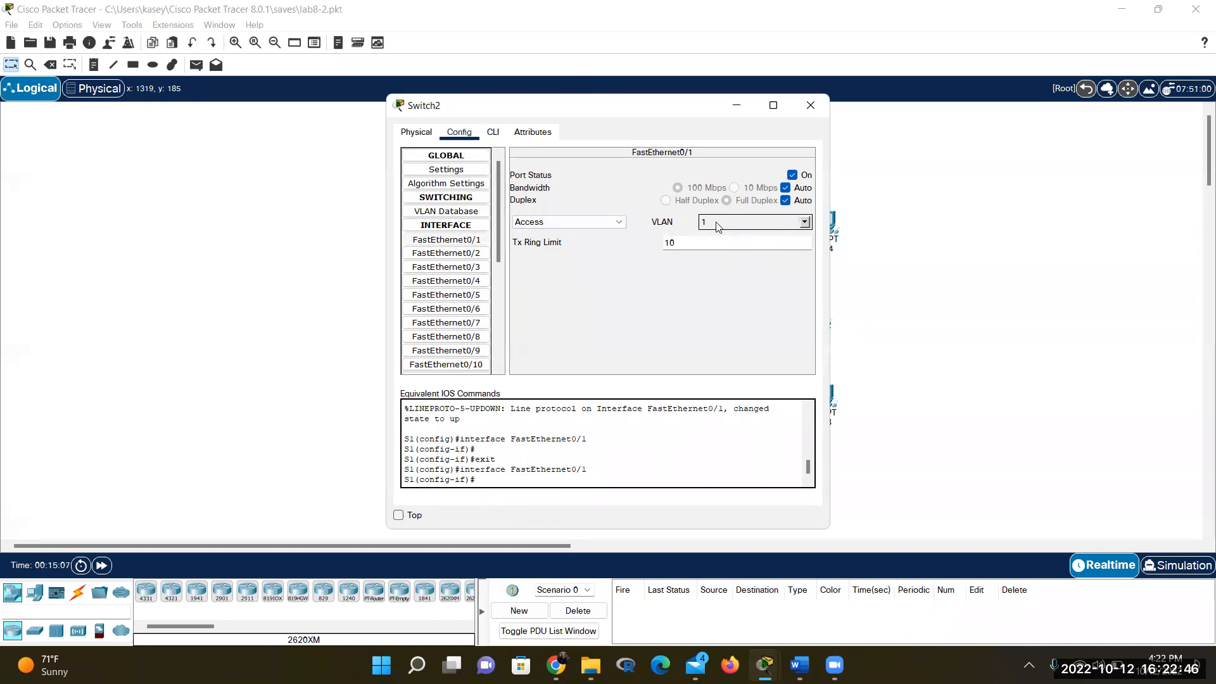
left_click(806, 221)
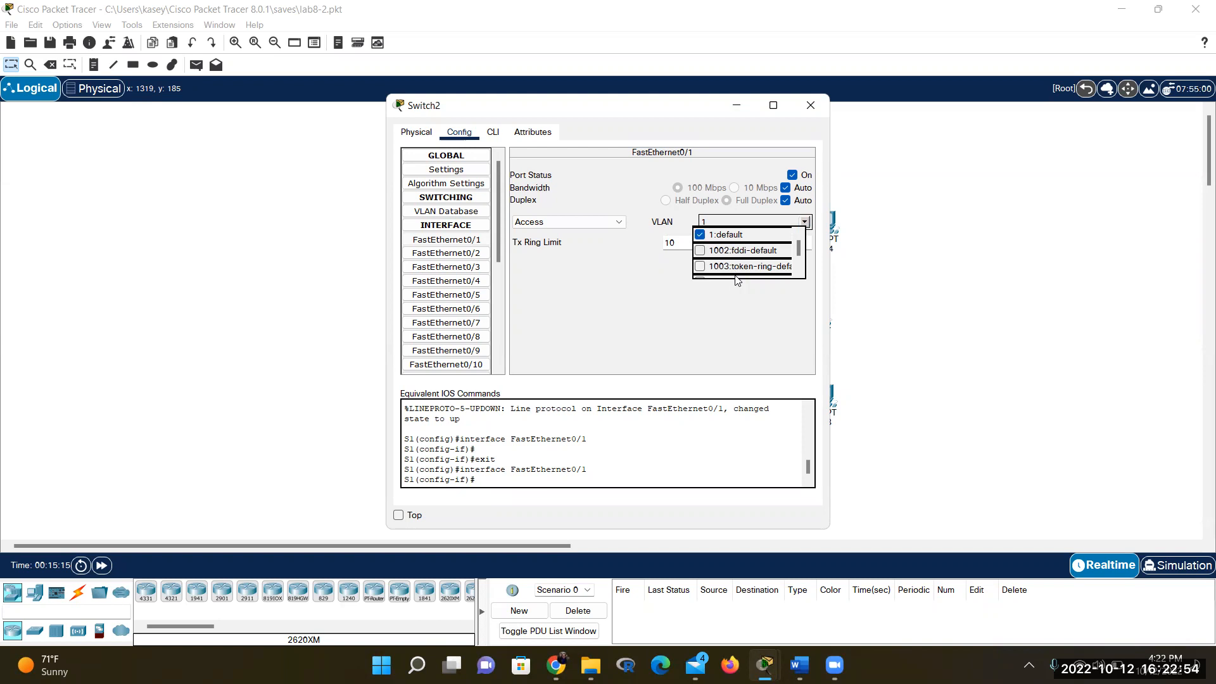
Close the VLAN dropdown without changes, keeping FastEthernet0/1 in access mode on VLAN 1
left_click(727, 314)
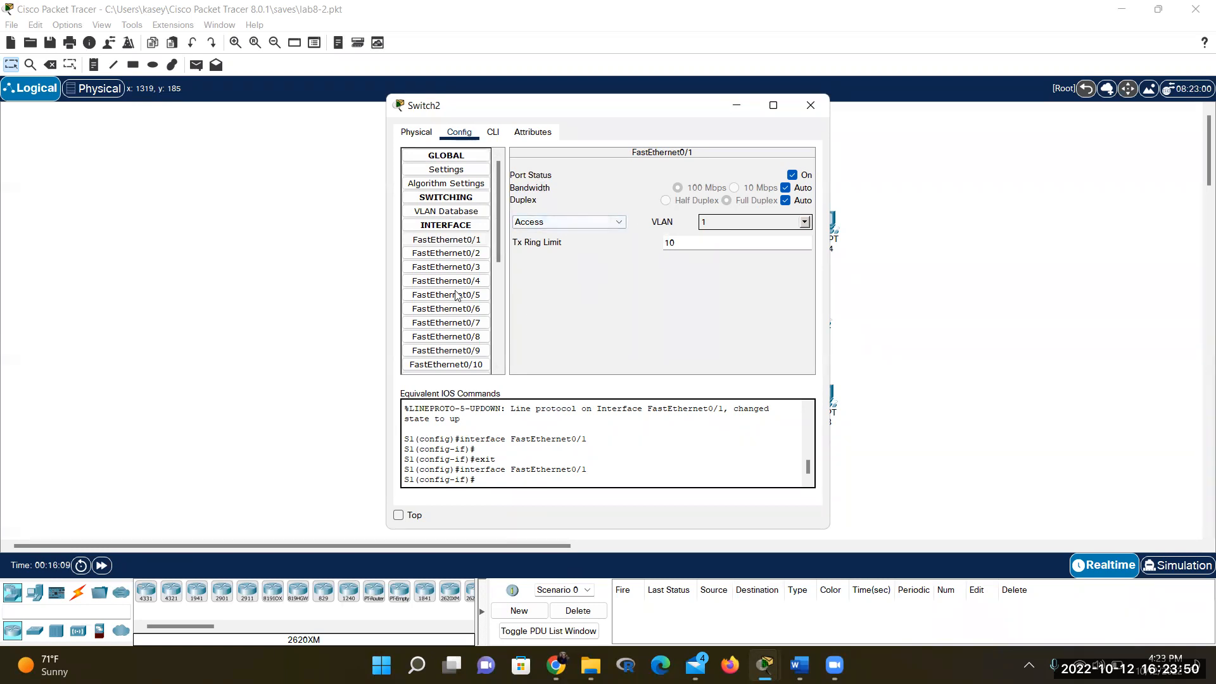
left_click(448, 240)
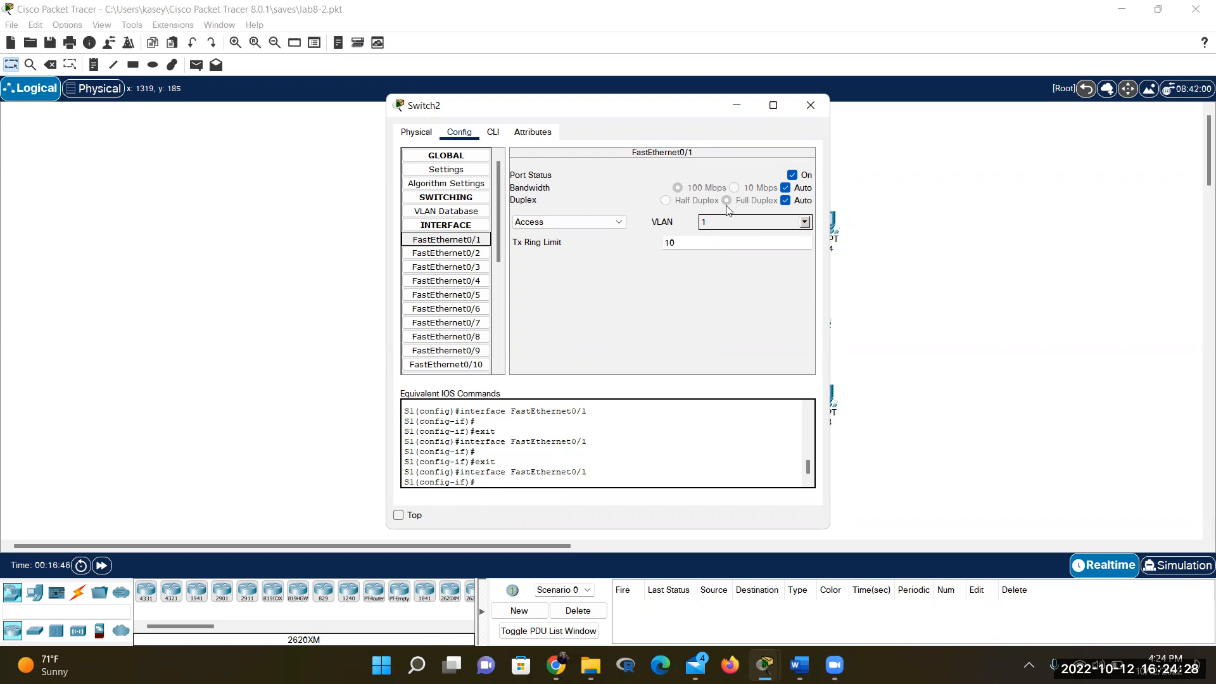
left_click(466, 227)
left_click(469, 228)
left_click(475, 244)
scroll(550, 422, "down", 1)
left_click(719, 222)
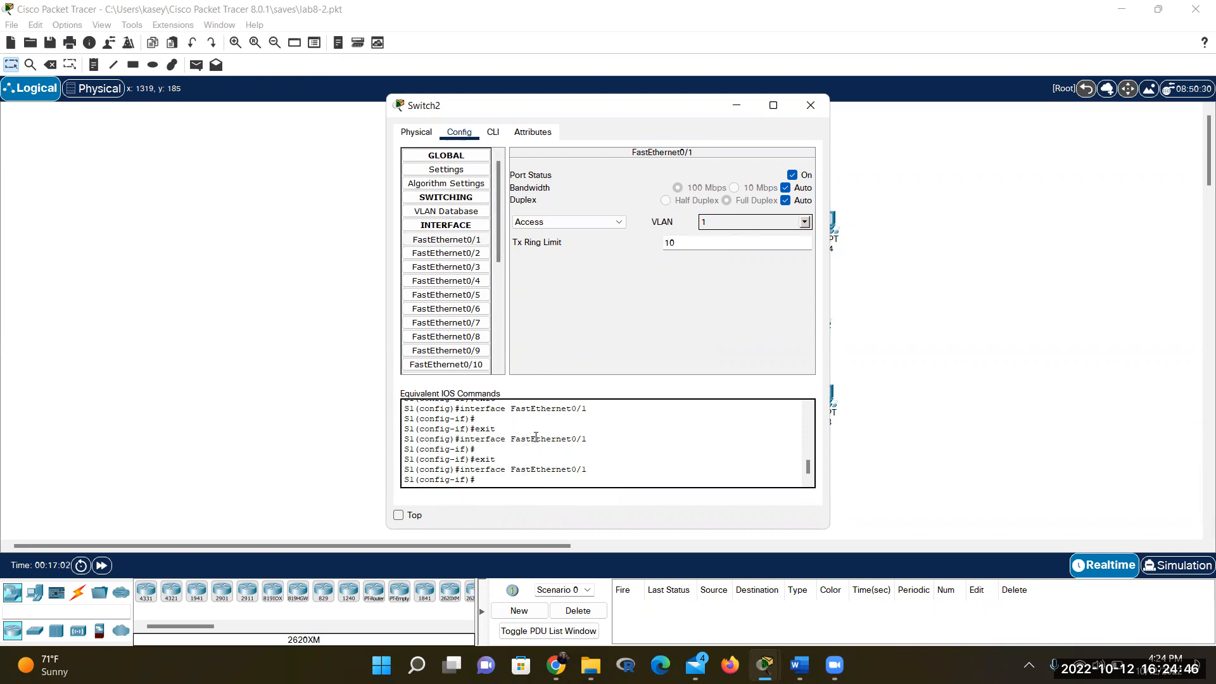
Open Switch2's VLAN Database page listing the default VLANs 1 and 1002–1005
left_click(460, 212)
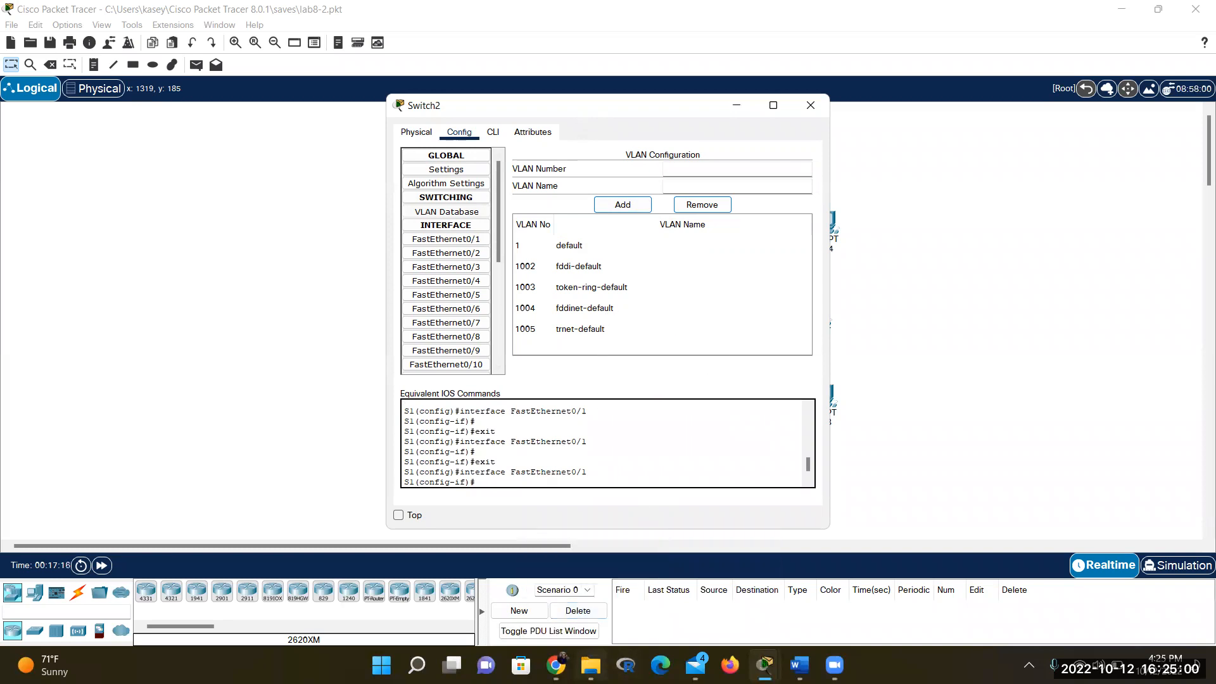
left_click(591, 665)
Browse to the CIS40A > Unit 8 folder on the DATA (D:) drive
left_click(320, 88)
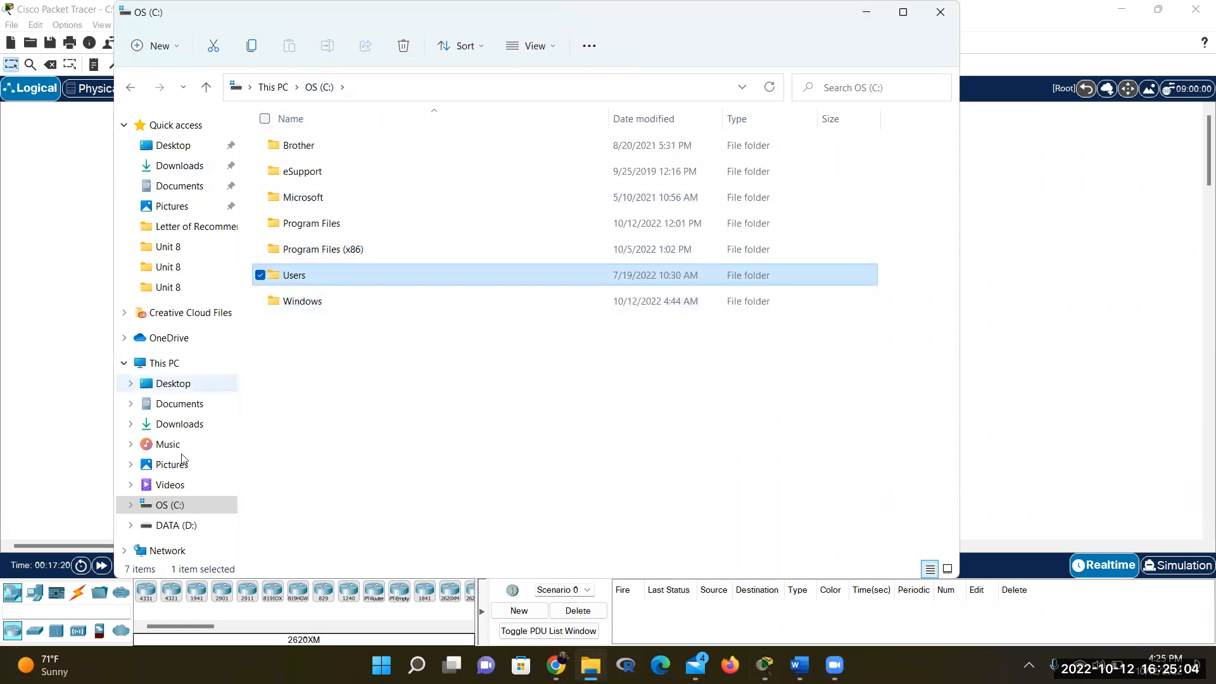
left_click(177, 525)
scroll(336, 208, "down", 15)
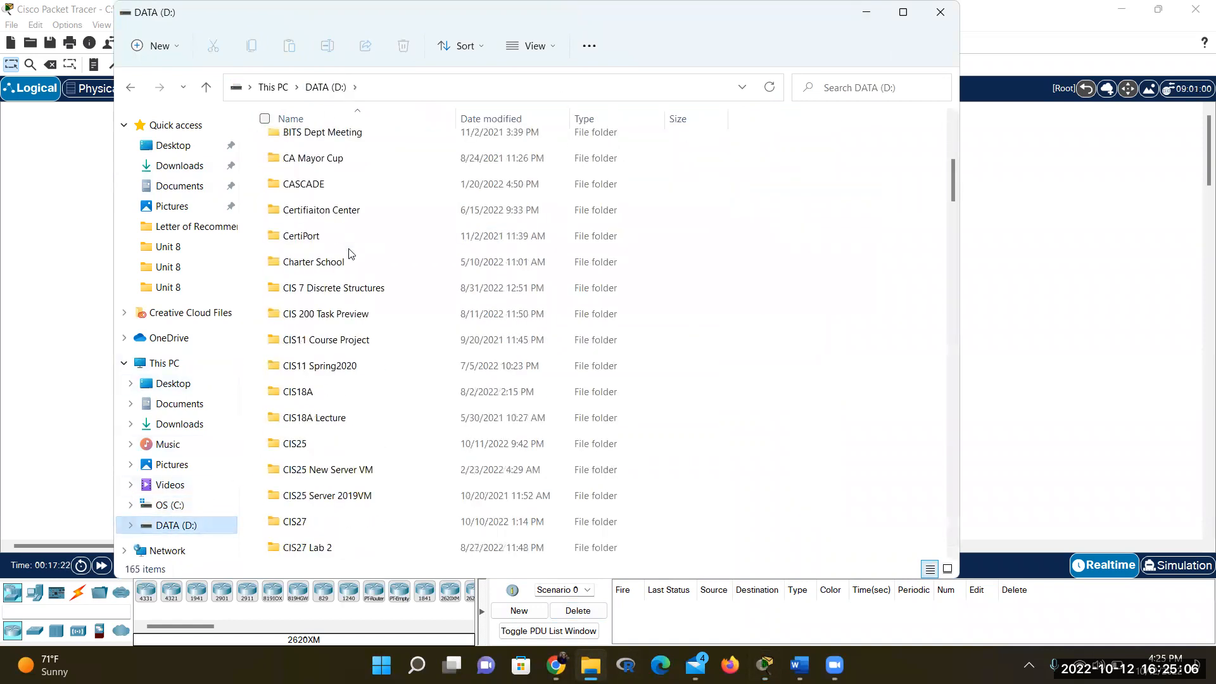
scroll(350, 254, "down", 4)
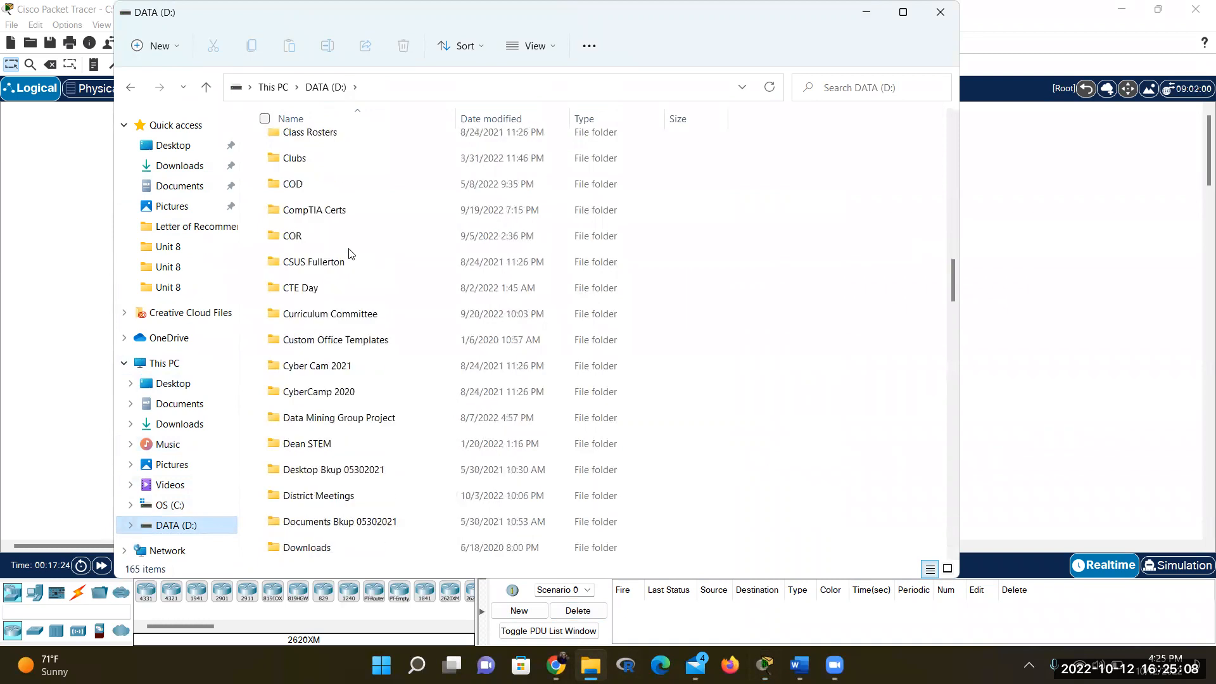
scroll(350, 253, "up", 4)
scroll(350, 254, "up", 7)
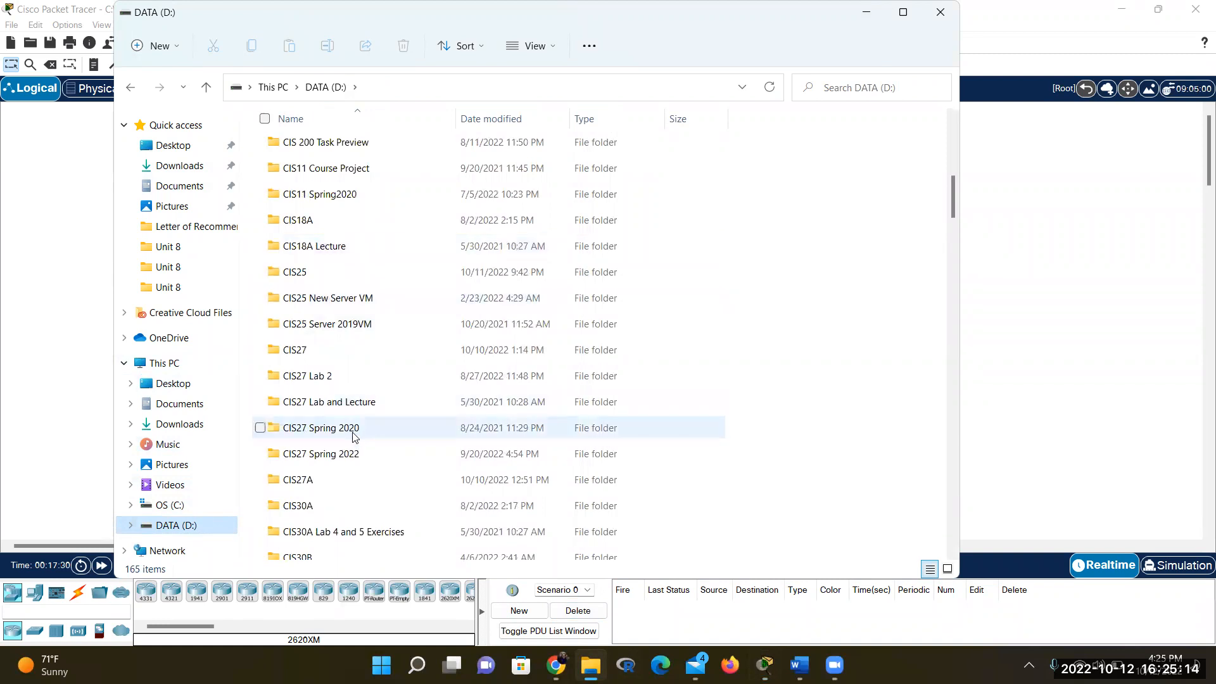
scroll(353, 461, "down", 1)
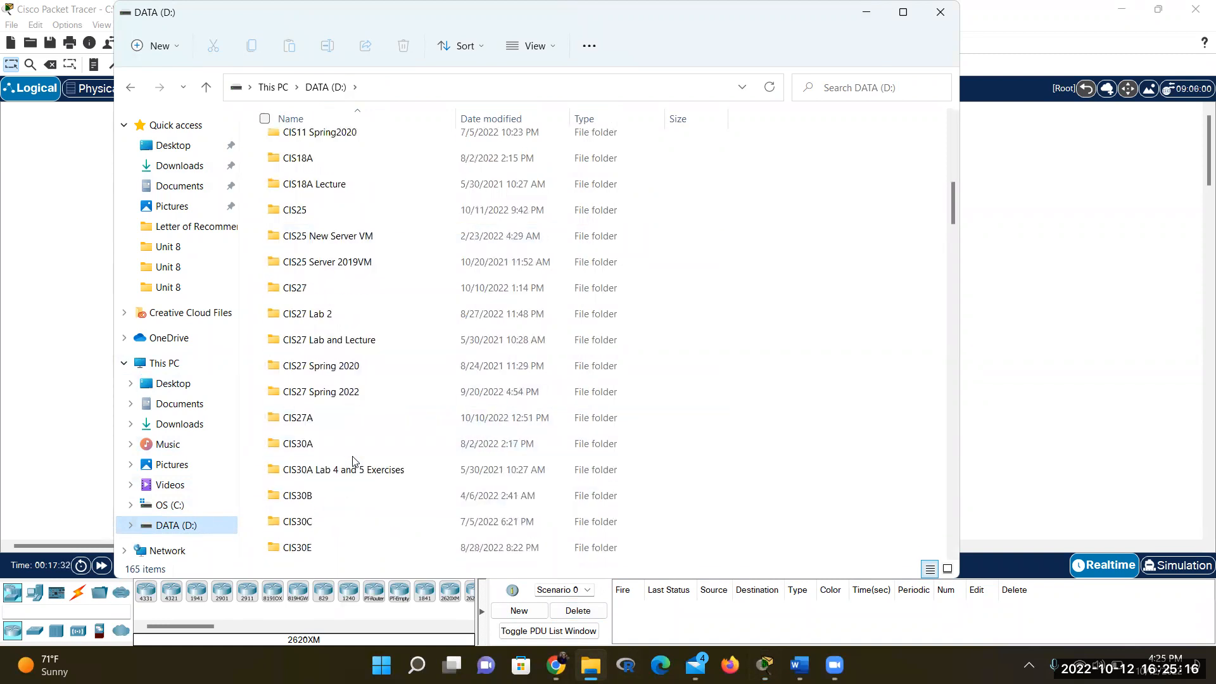
scroll(353, 461, "down", 1)
scroll(353, 460, "up", 2)
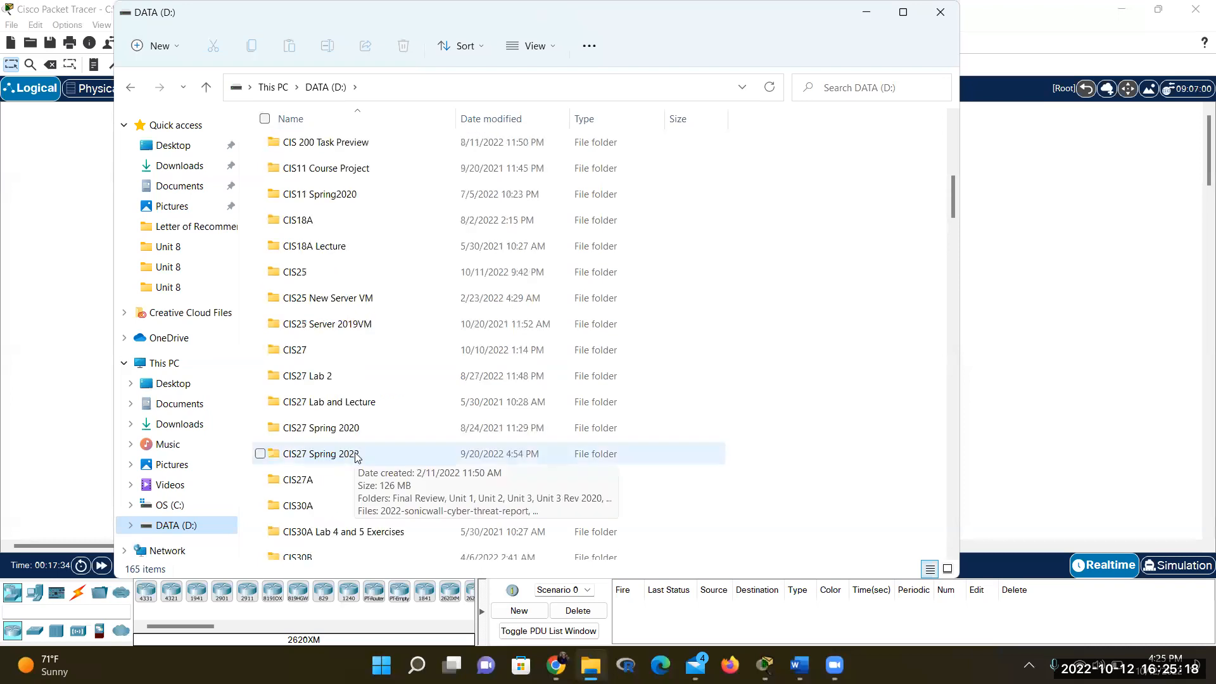
scroll(358, 449, "down", 2)
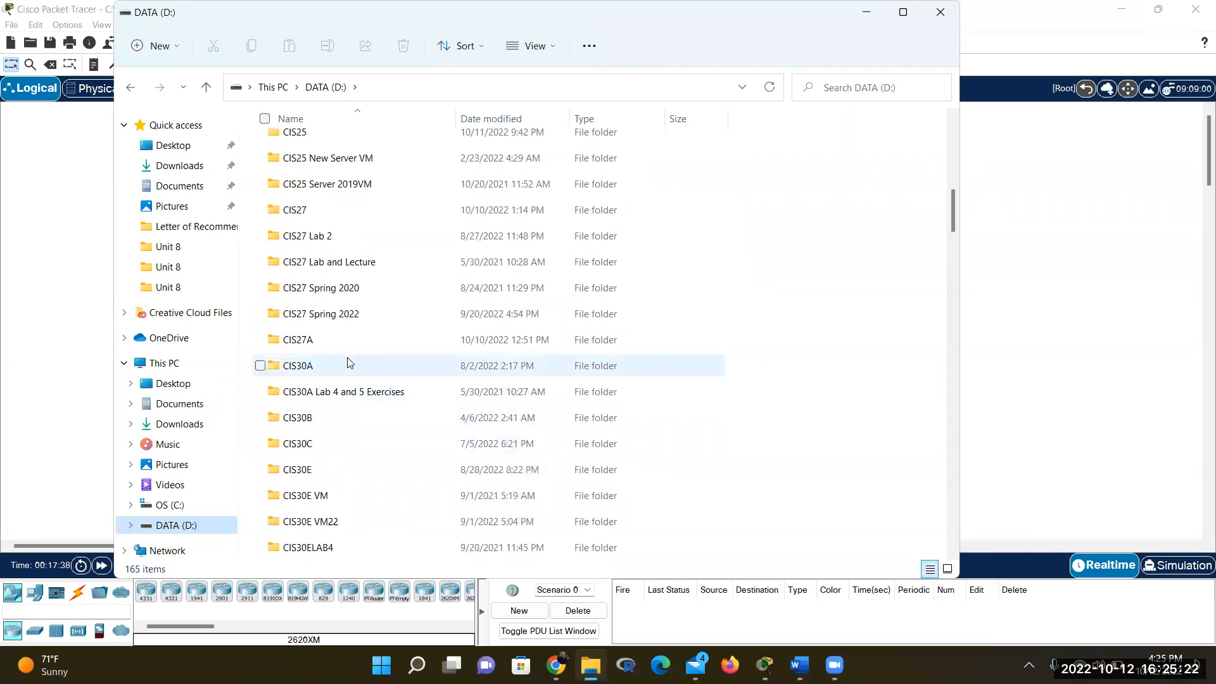
mouse_move(347, 363)
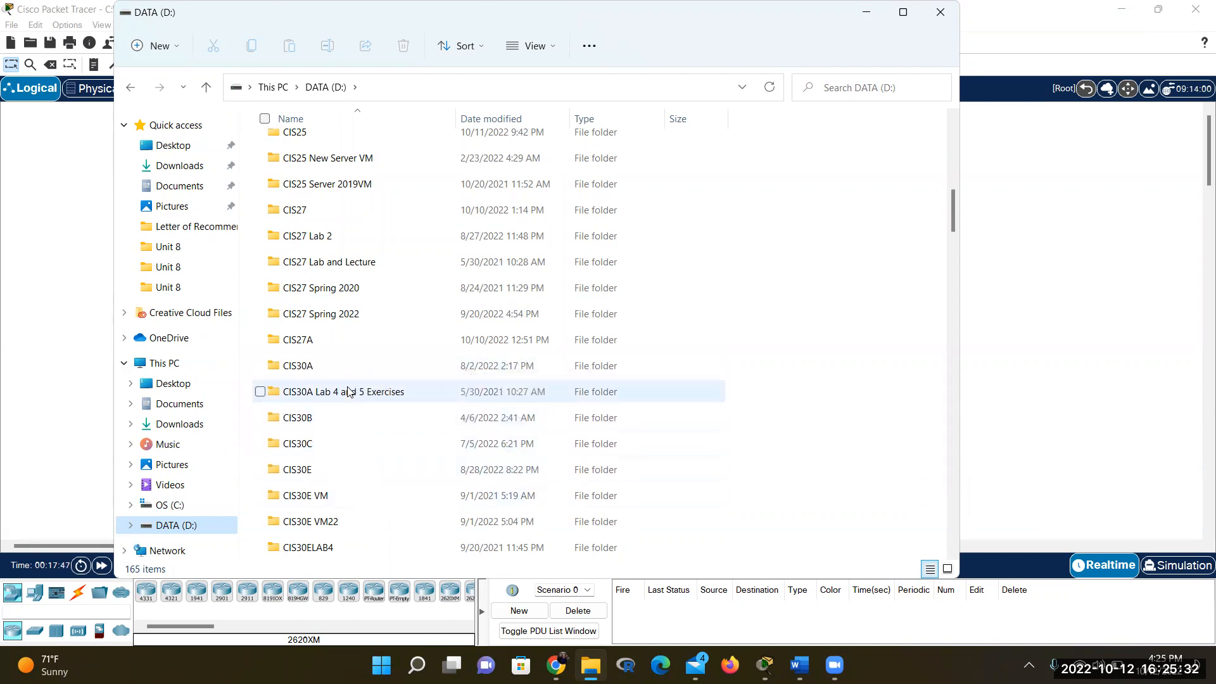
scroll(348, 392, "up", 1)
scroll(347, 392, "down", 2)
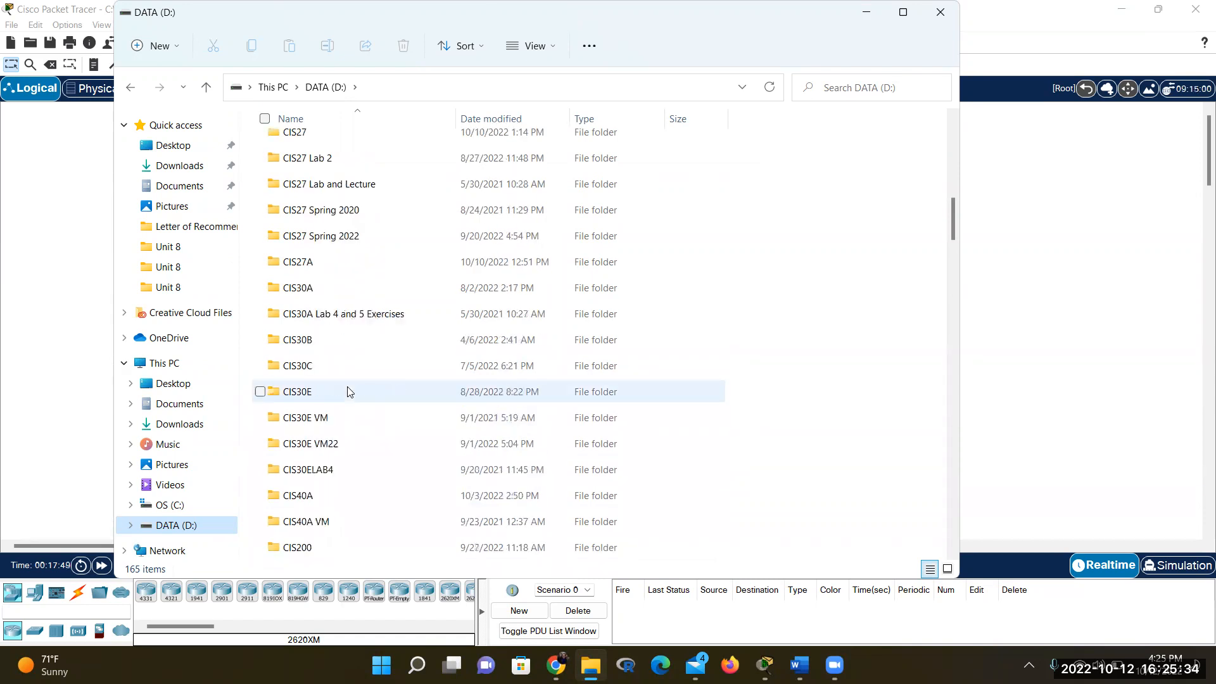
double_click(340, 500)
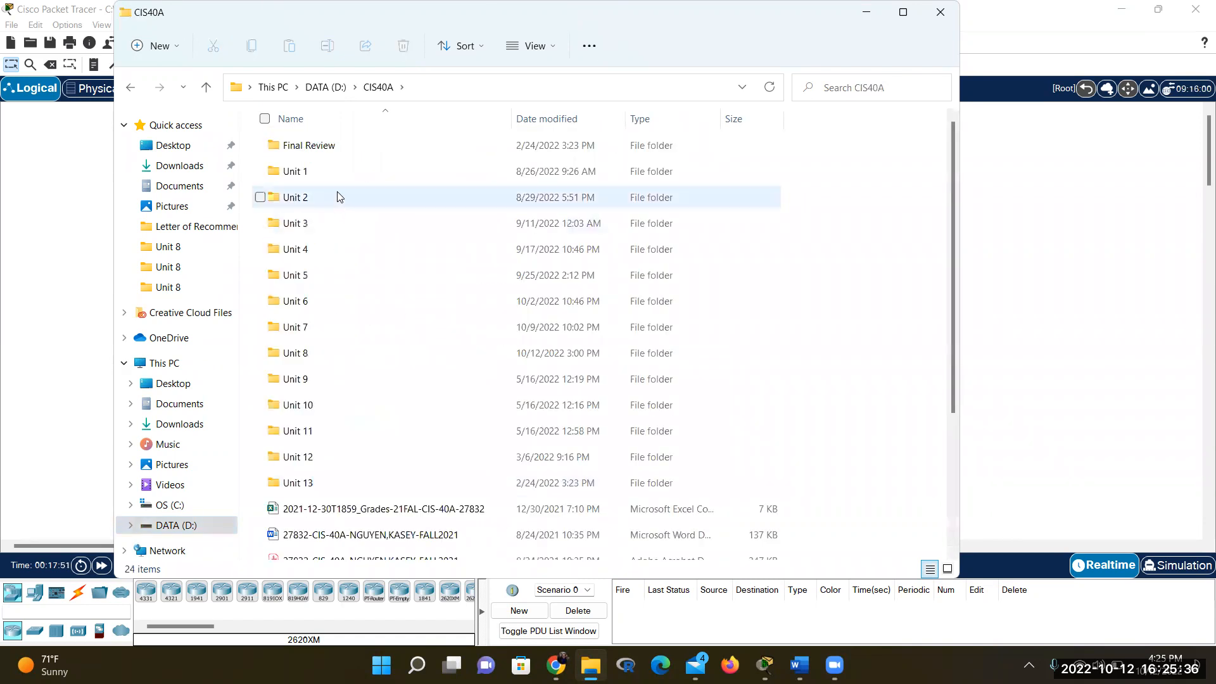
double_click(318, 357)
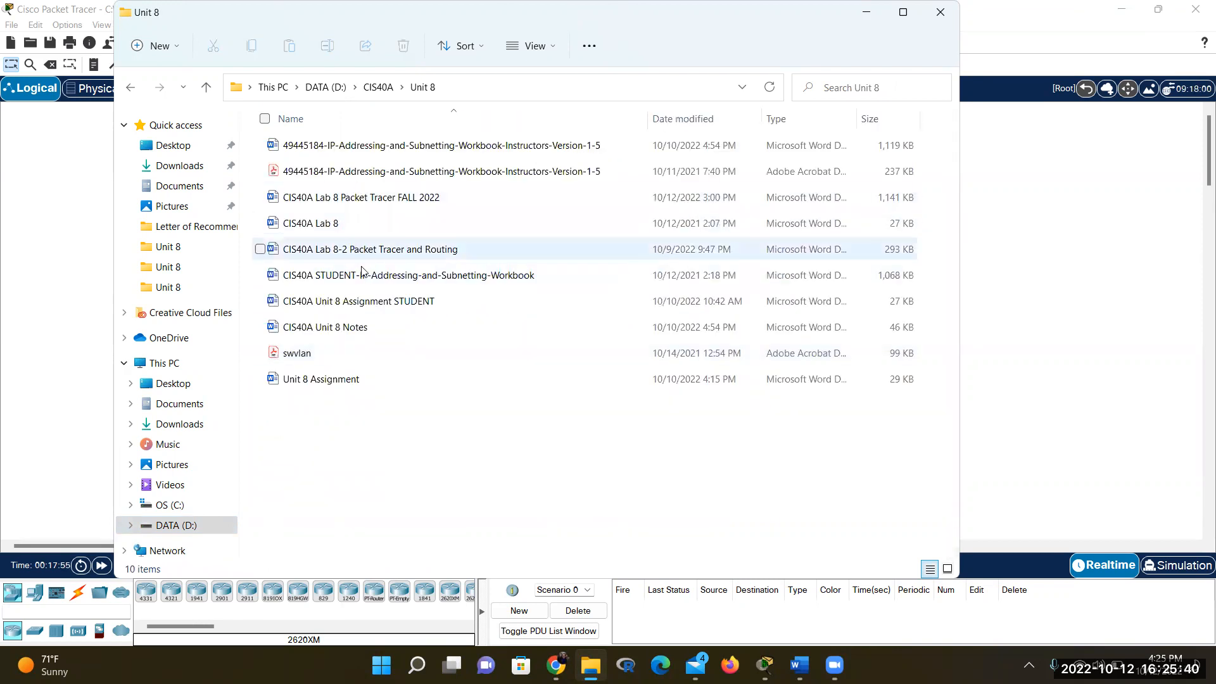
Open CIS40A Unit 8 Notes in Word and scroll through its opening pages
left_click(357, 329)
double_click(357, 333)
scroll(446, 319, "down", 10)
scroll(445, 318, "down", 15)
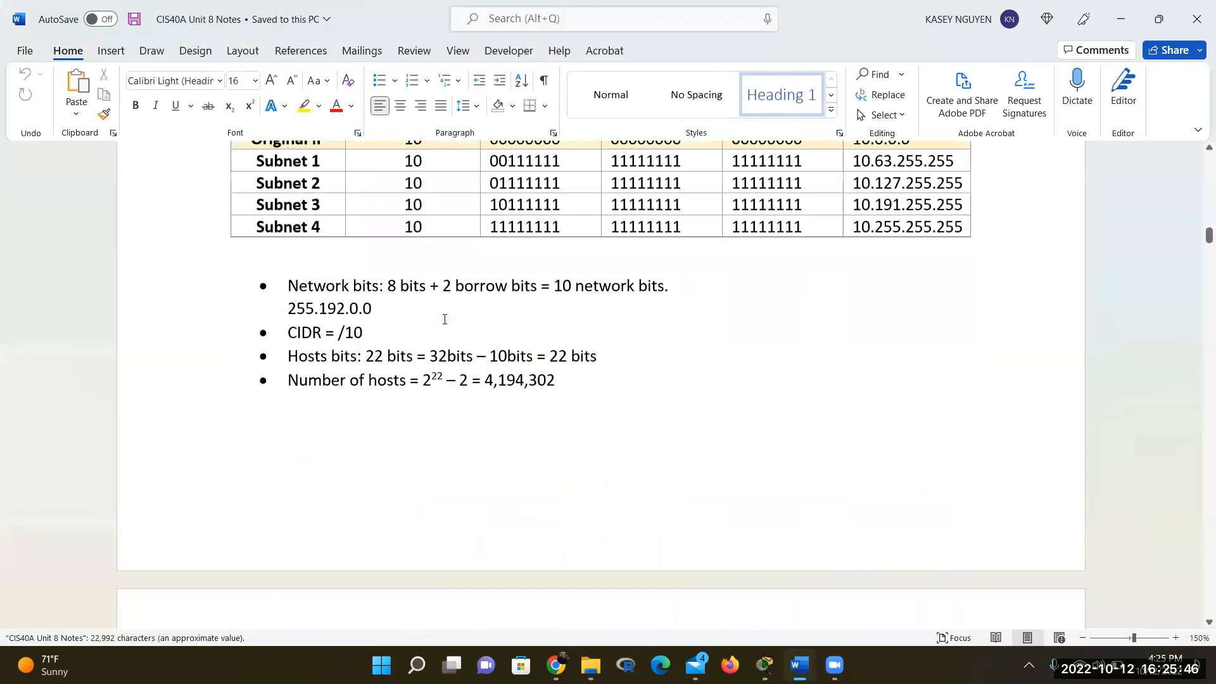
scroll(445, 319, "down", 10)
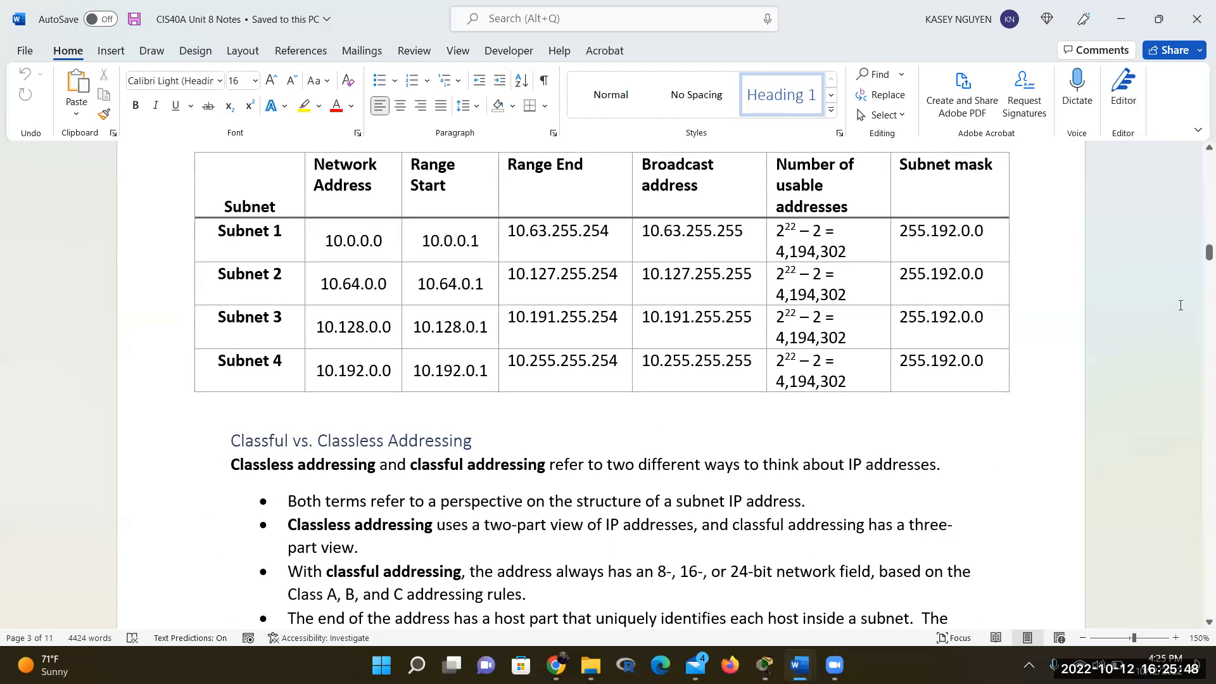
left_click(591, 665)
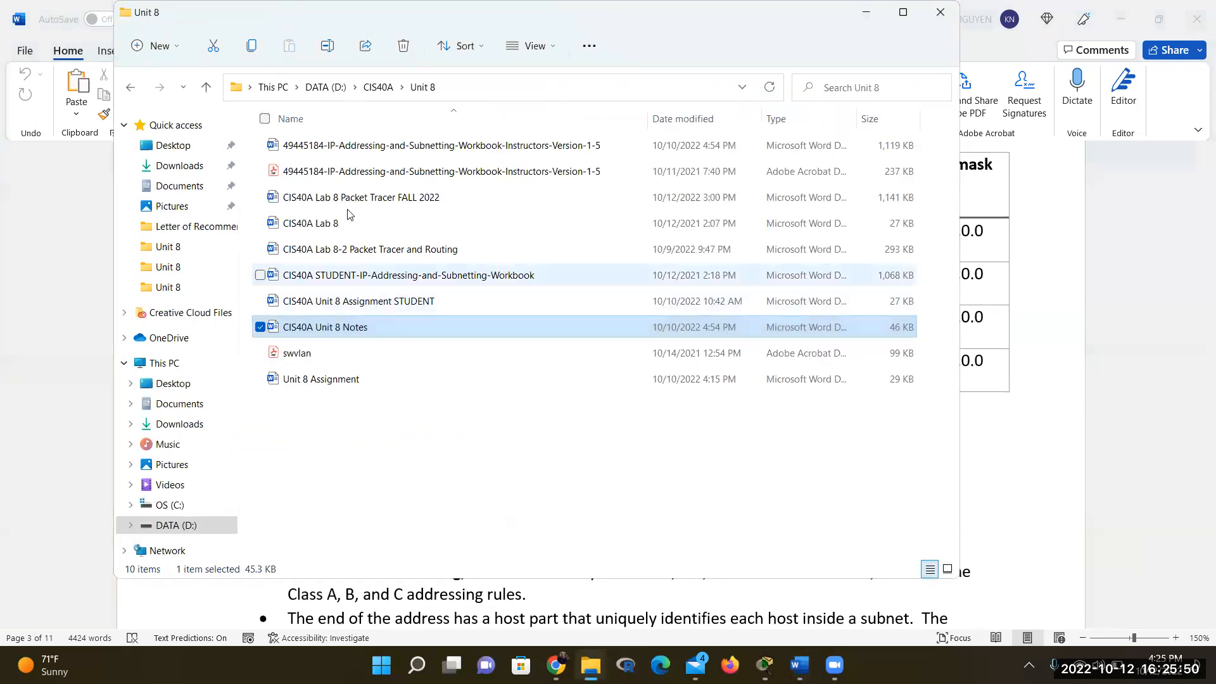
Go up to CIS40A and open CIS40A Unit 7 Notes from the Unit 7 folder
left_click(379, 87)
double_click(325, 334)
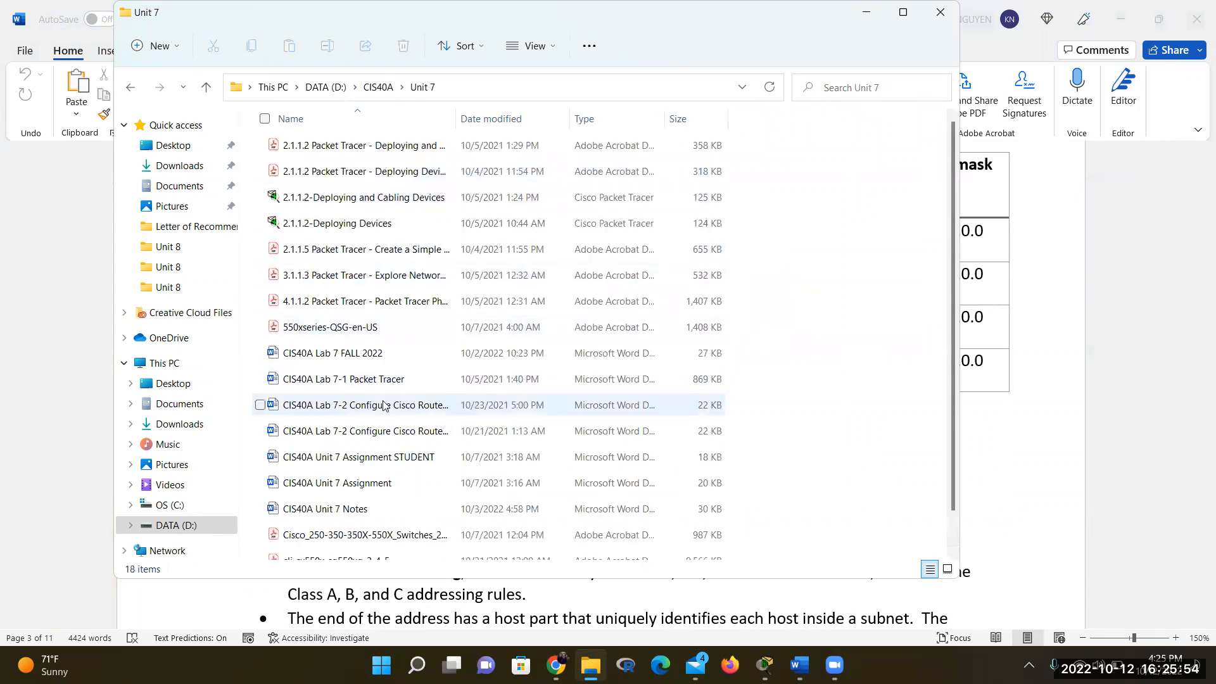
double_click(379, 510)
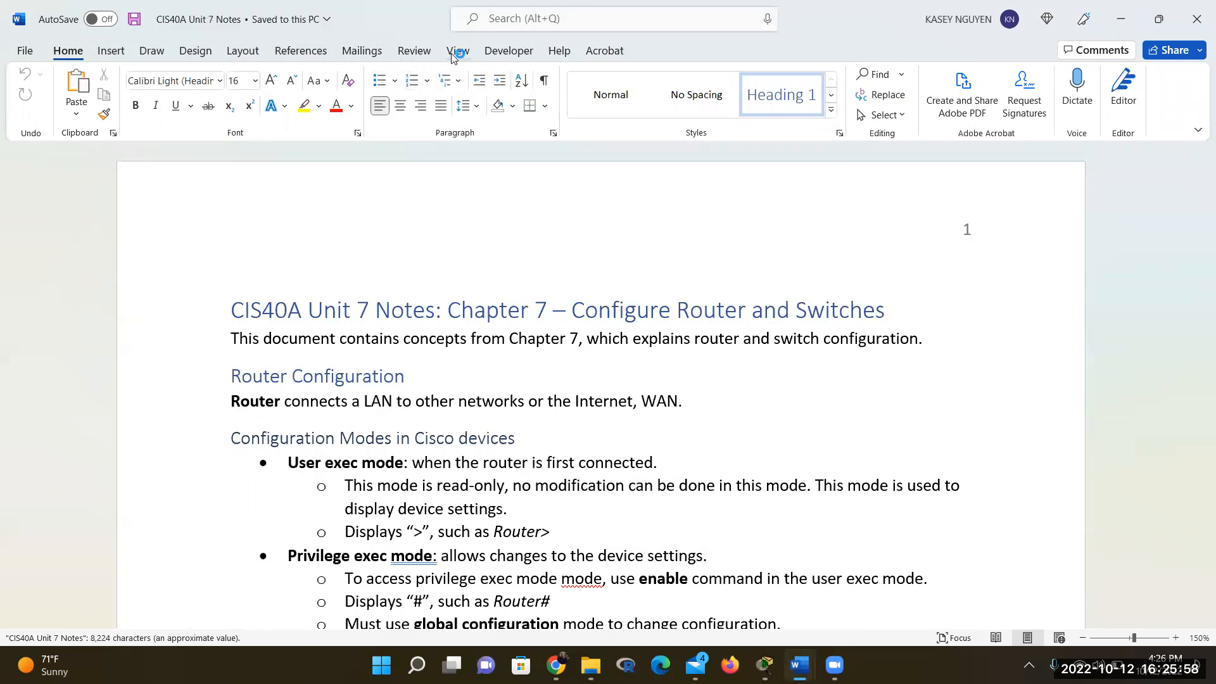
Turn on the Navigation Pane and jump to VLAN Trunking Protocol (VTP), then Native = Default VLAN
left_click(457, 50)
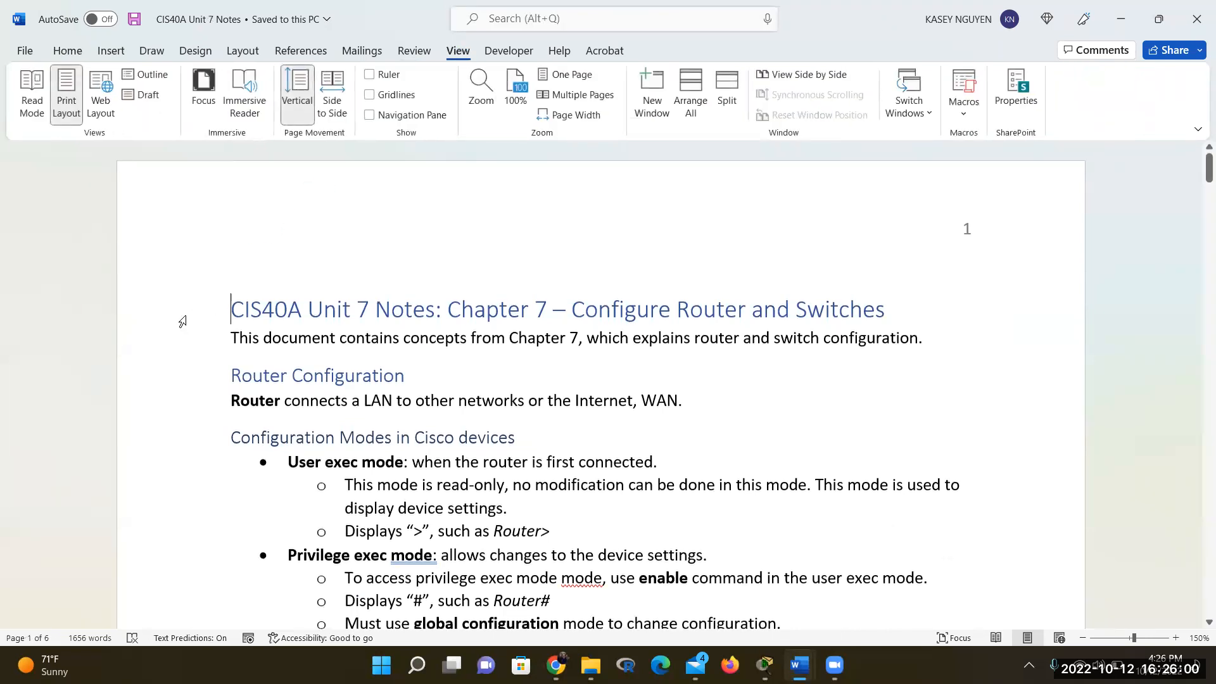
left_click(392, 115)
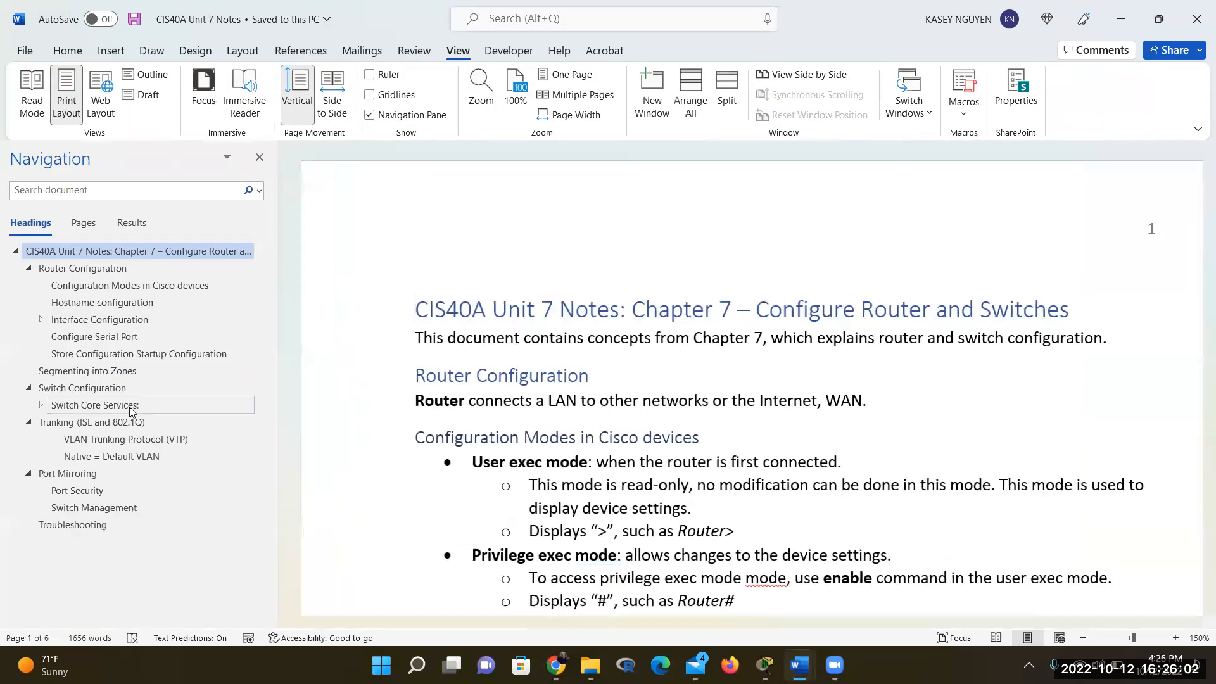
left_click(119, 440)
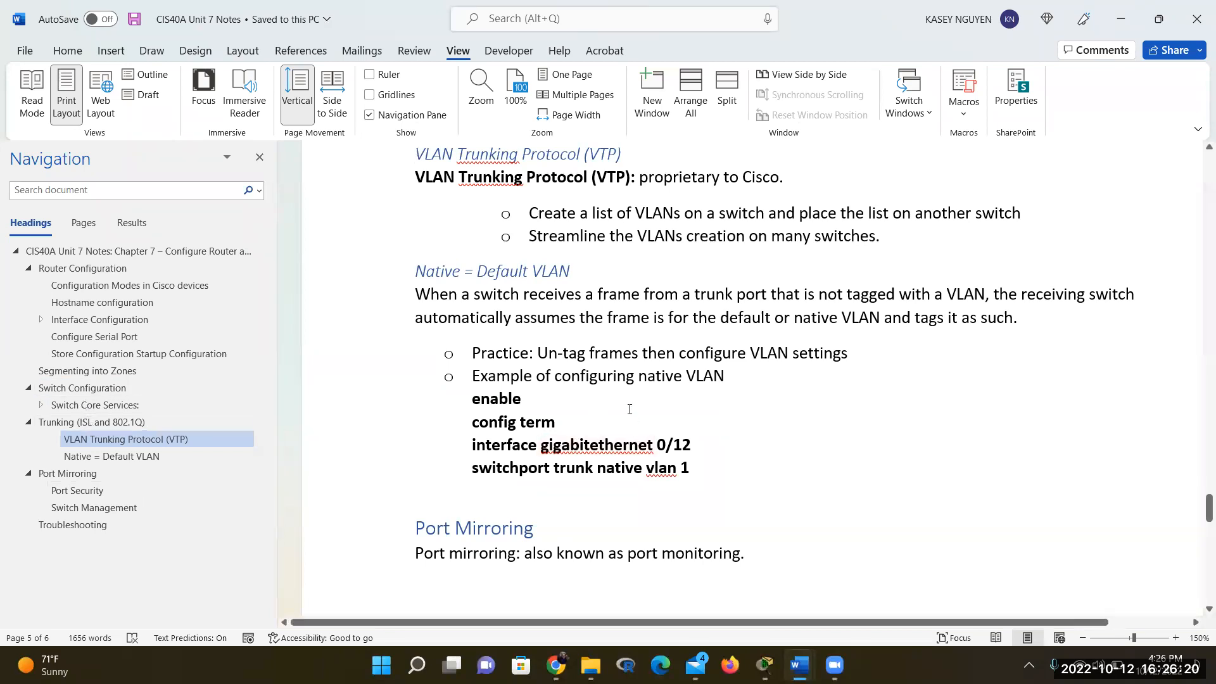
scroll(632, 404, "up", 2)
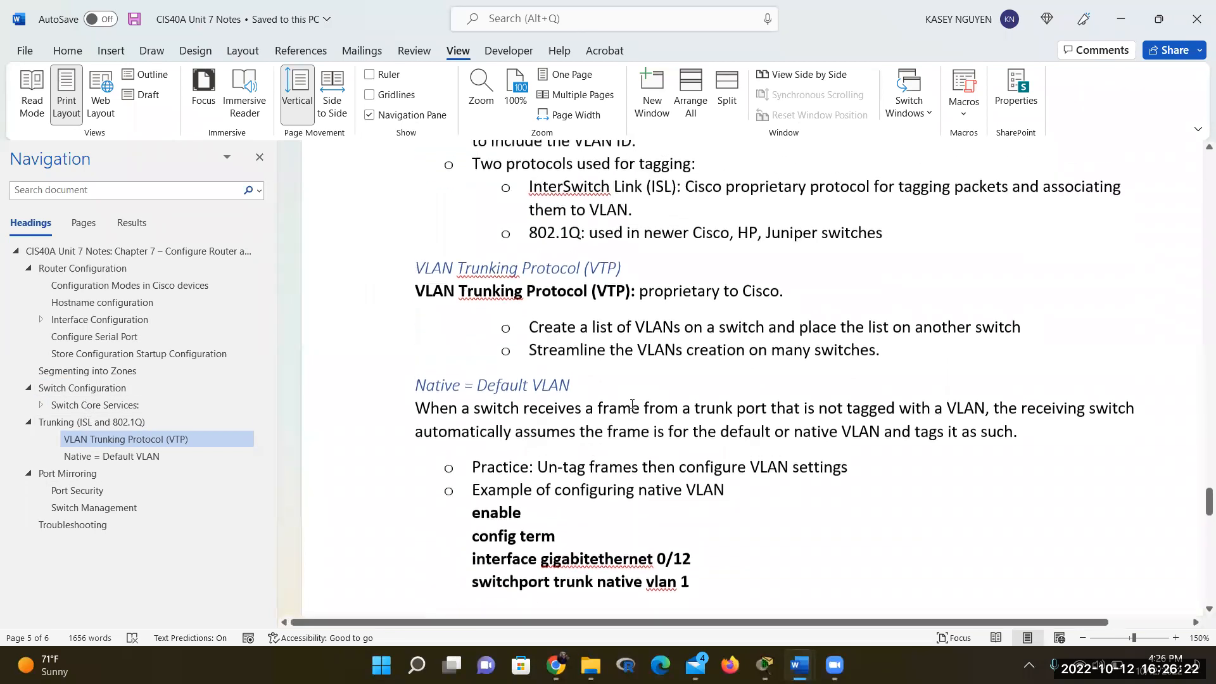
left_click(605, 324)
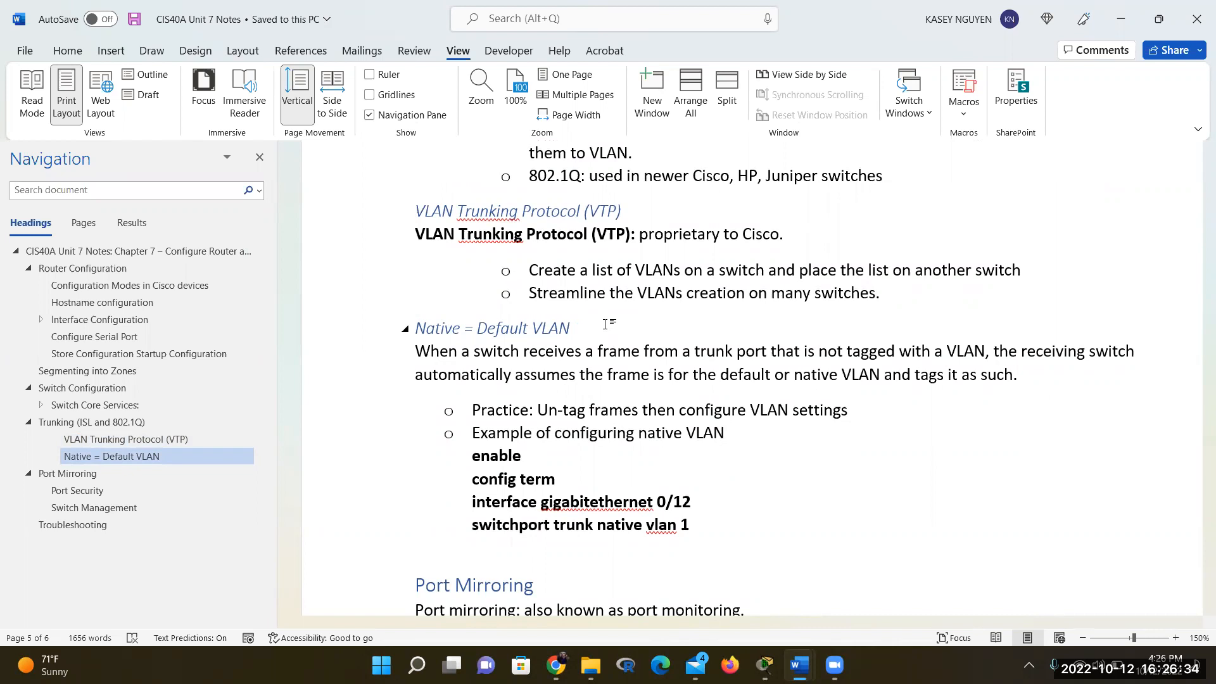
Scroll the Unit 7 notes back to page 4, showing the VLAN1 IP example and ip default-gateway 14.0.0.1
scroll(632, 327, "down", 8)
scroll(631, 327, "up", 3)
scroll(632, 327, "down", 8)
scroll(632, 327, "down", 5)
scroll(632, 327, "down", 3)
scroll(631, 327, "down", 5)
scroll(631, 327, "up", 20)
scroll(632, 333, "up", 10)
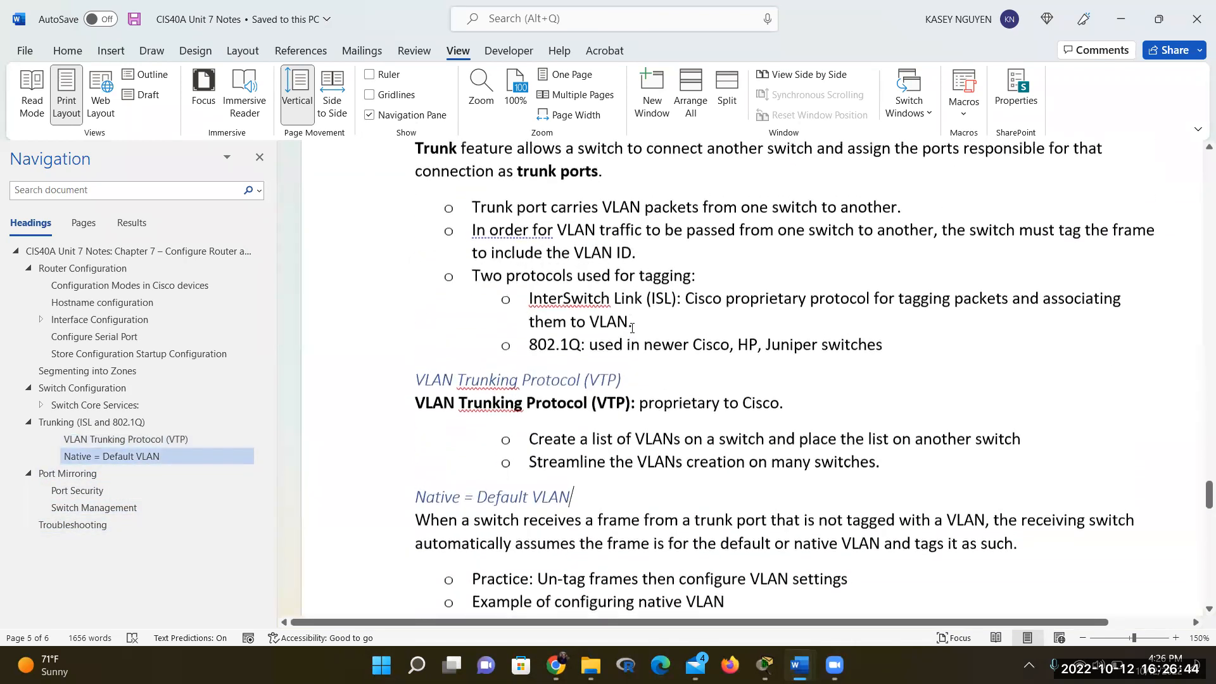
scroll(631, 328, "up", 5)
scroll(632, 327, "up", 3)
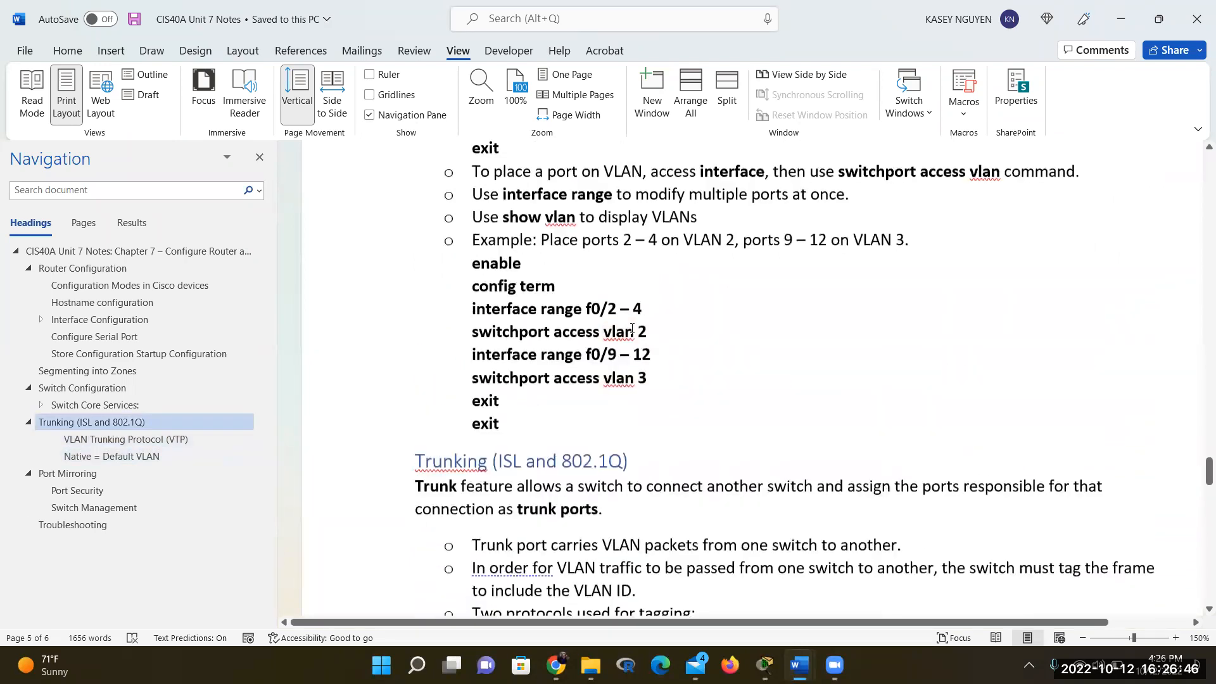
scroll(632, 327, "up", 13)
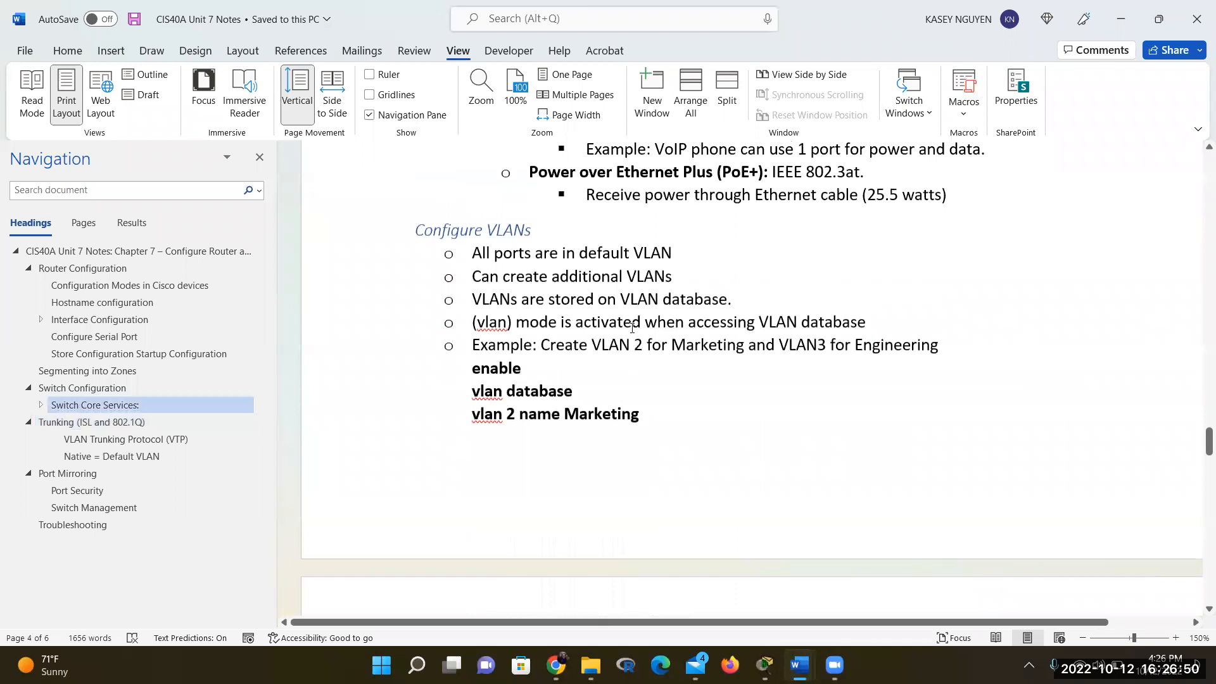
scroll(632, 327, "up", 10)
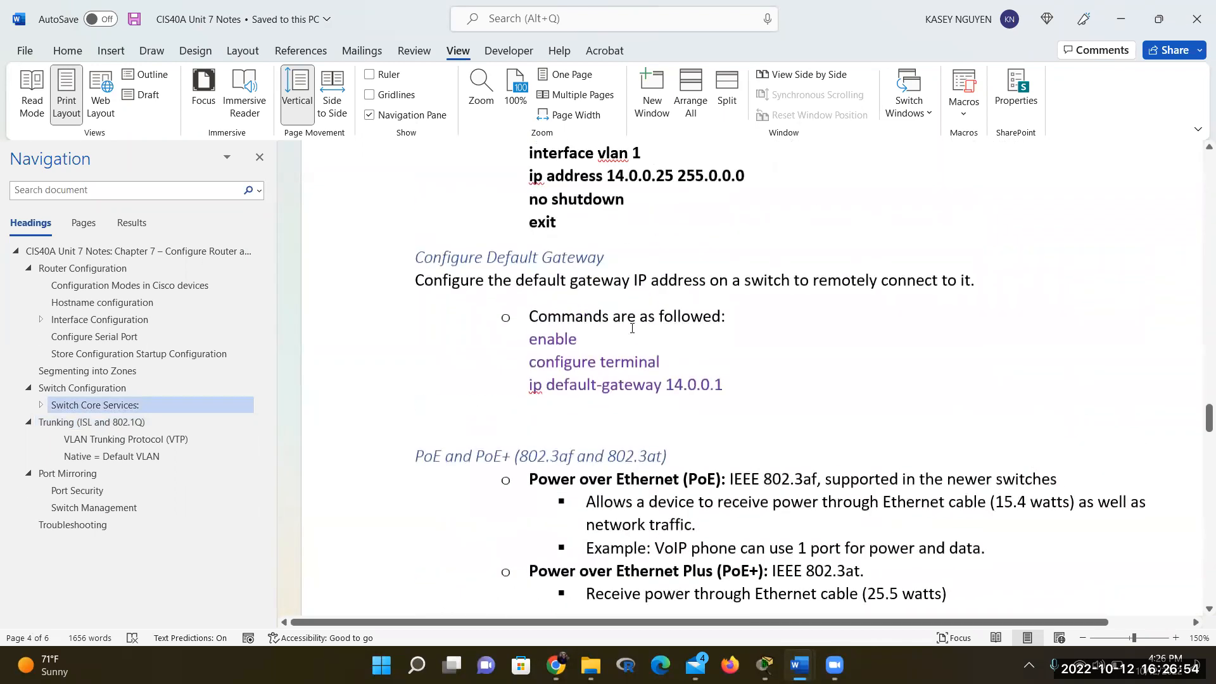
scroll(632, 328, "up", 3)
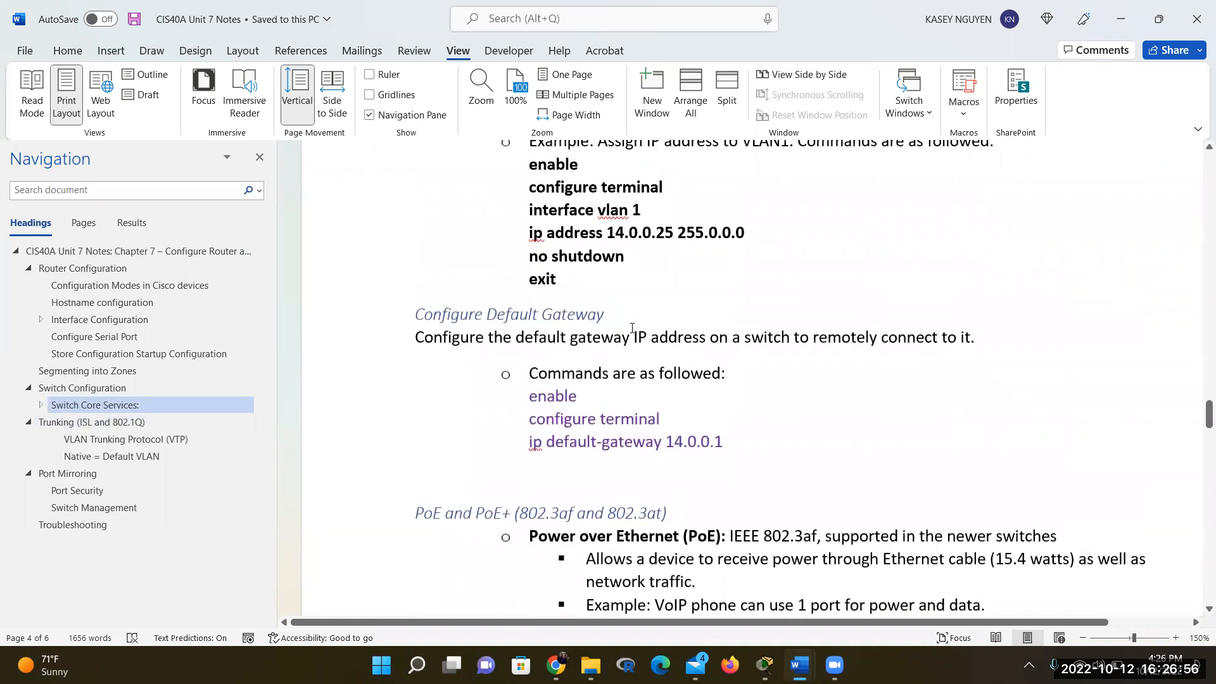